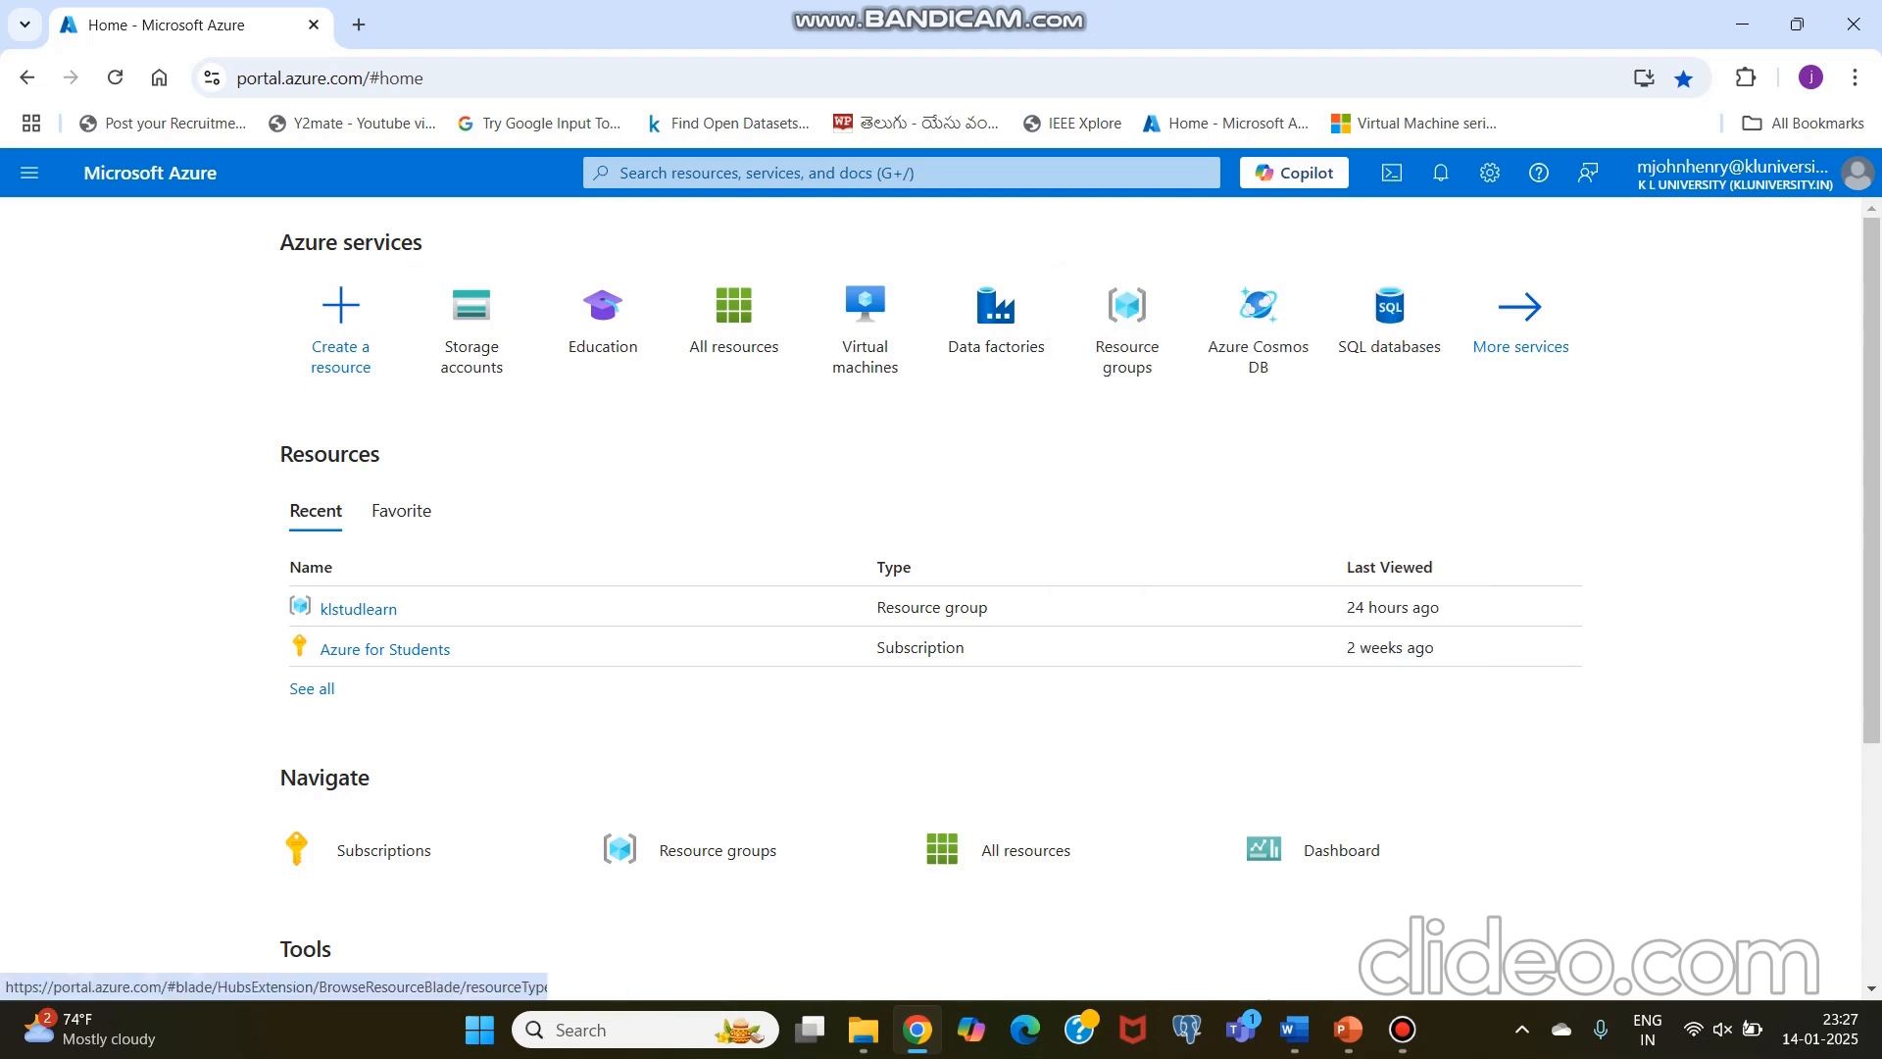
Step: Start a new storage account under the Azure for Students subscription in the klstudlearn resource group
mouse_move(472, 329)
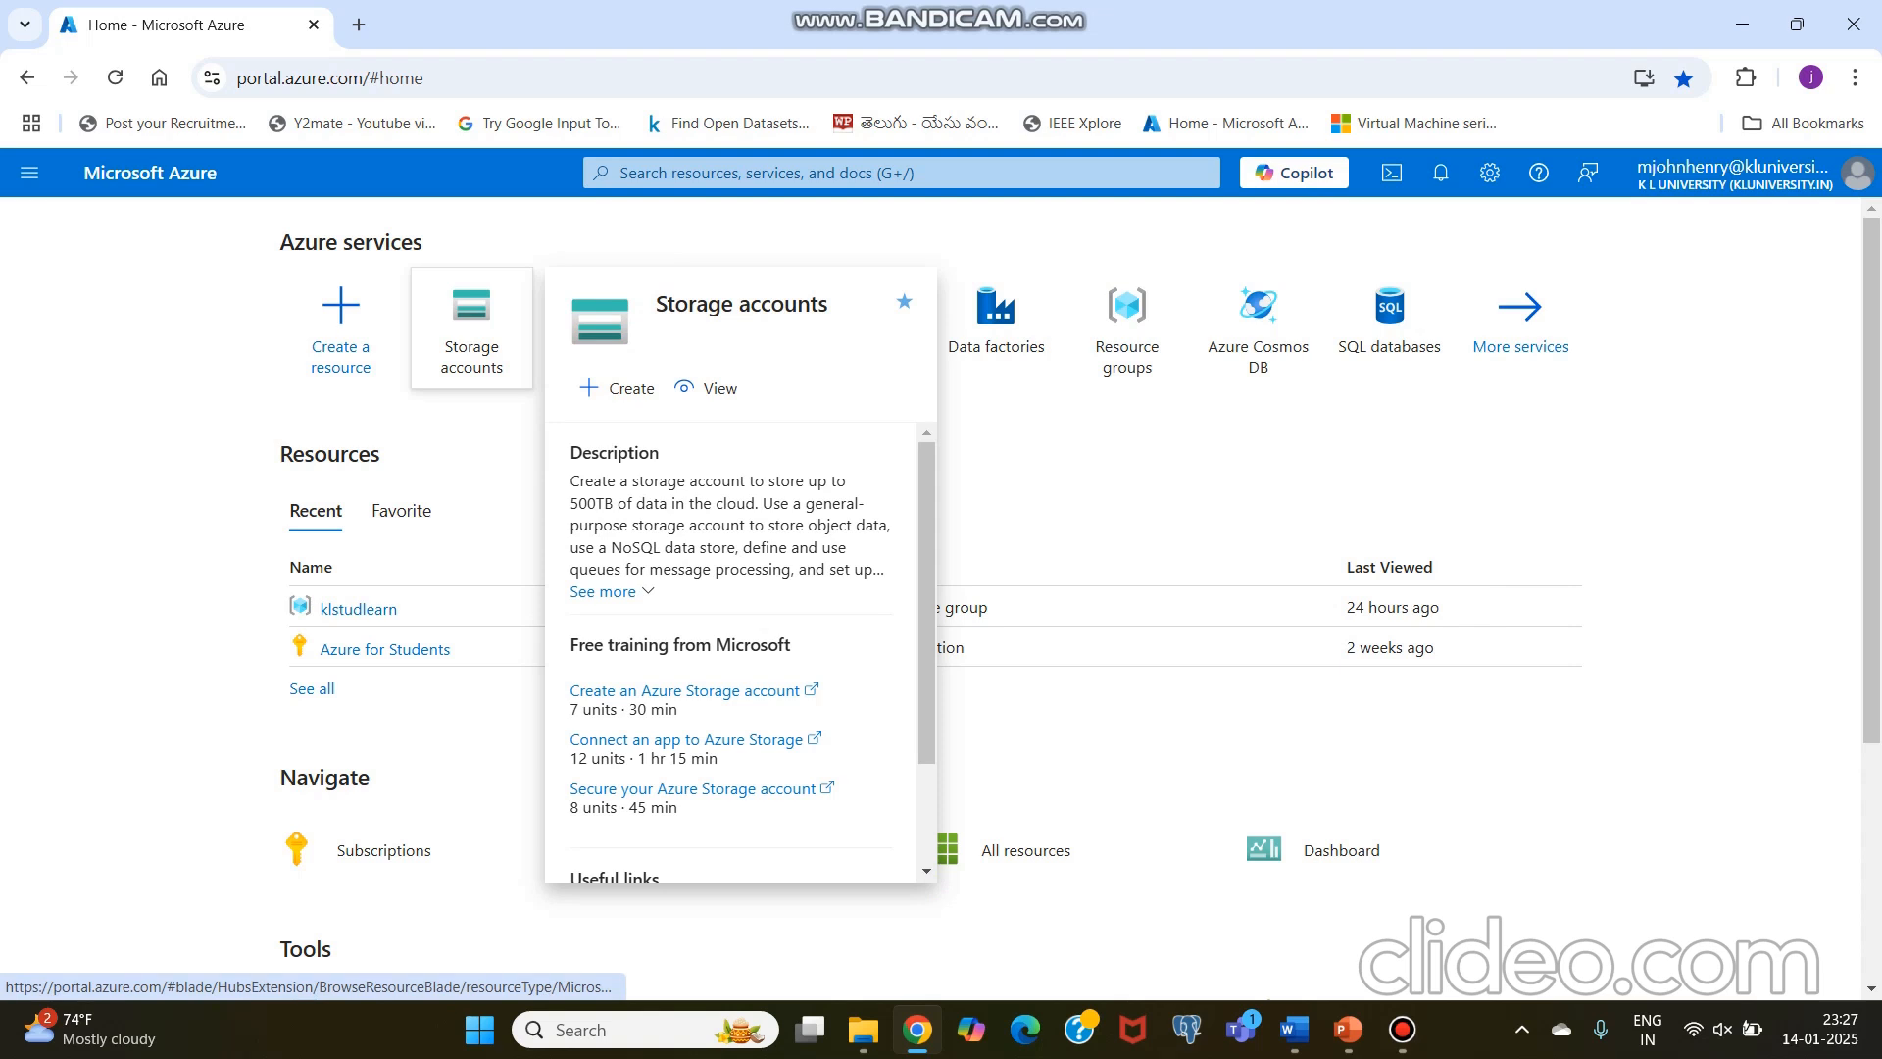
left_click(472, 328)
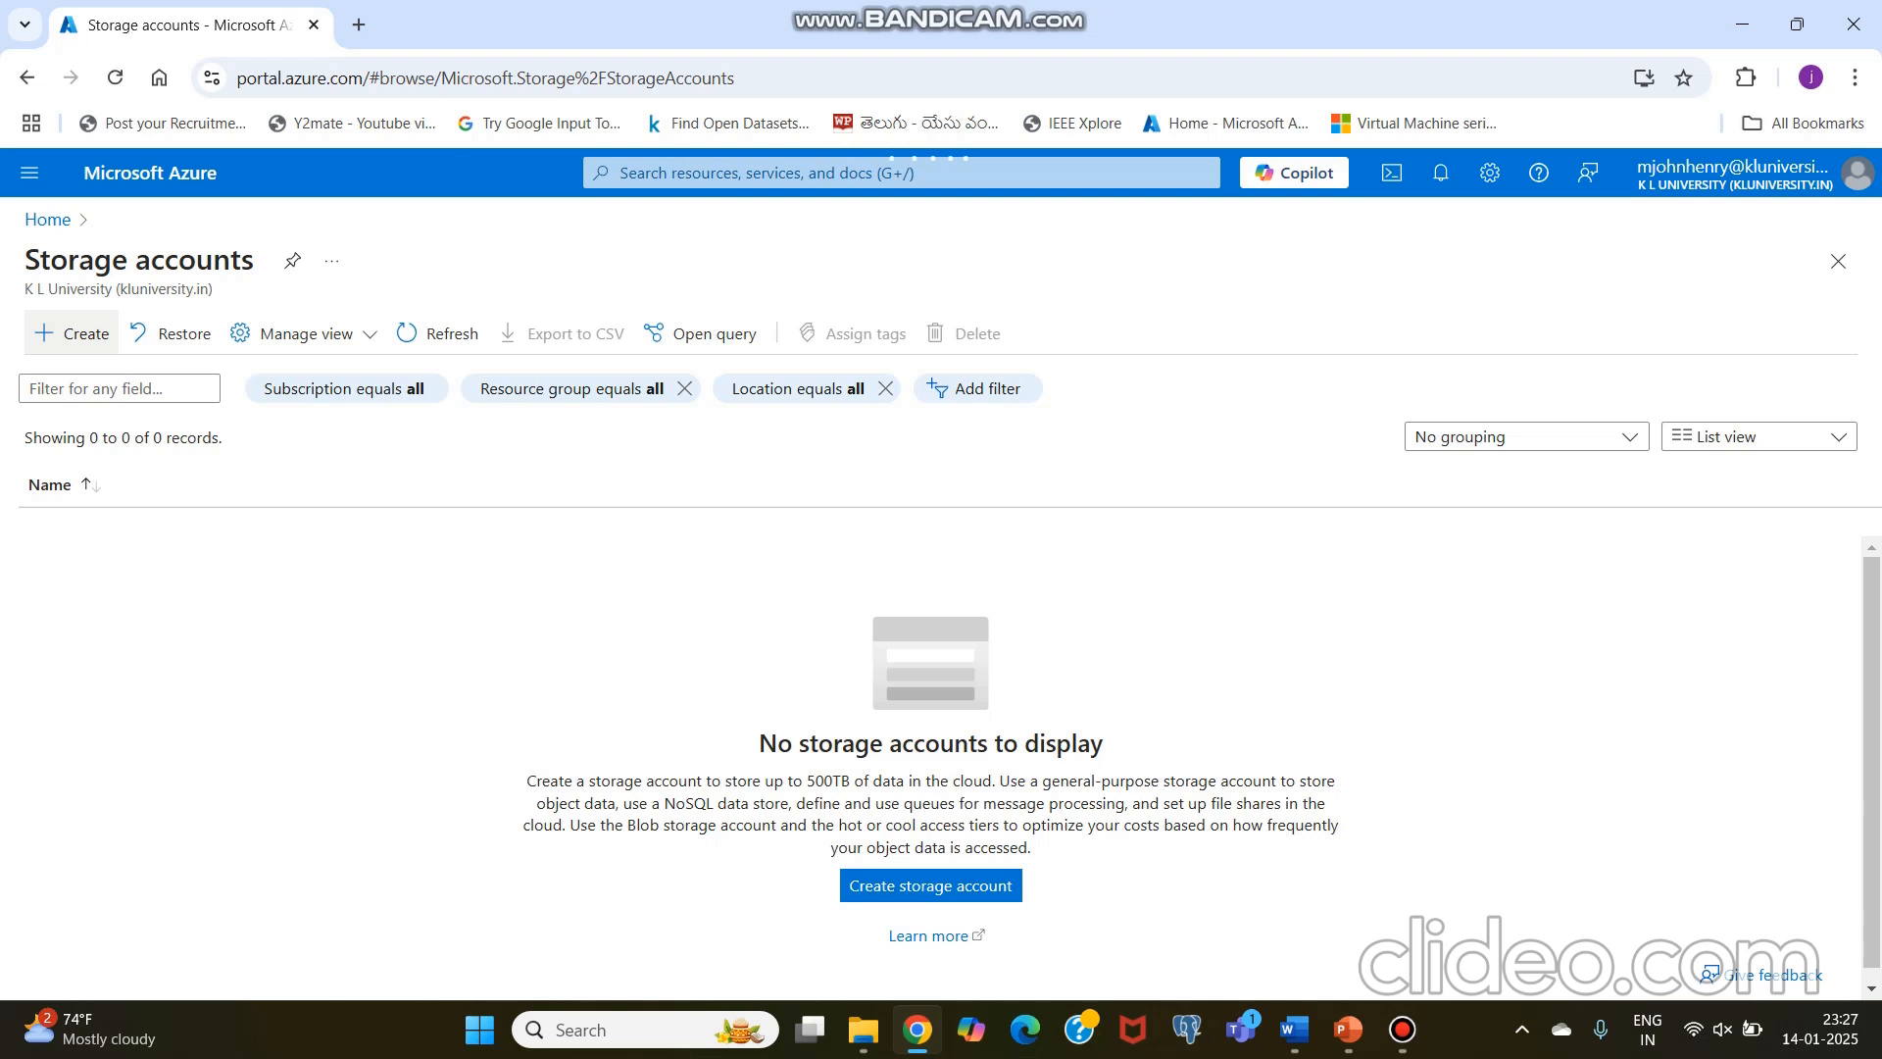
left_click(73, 334)
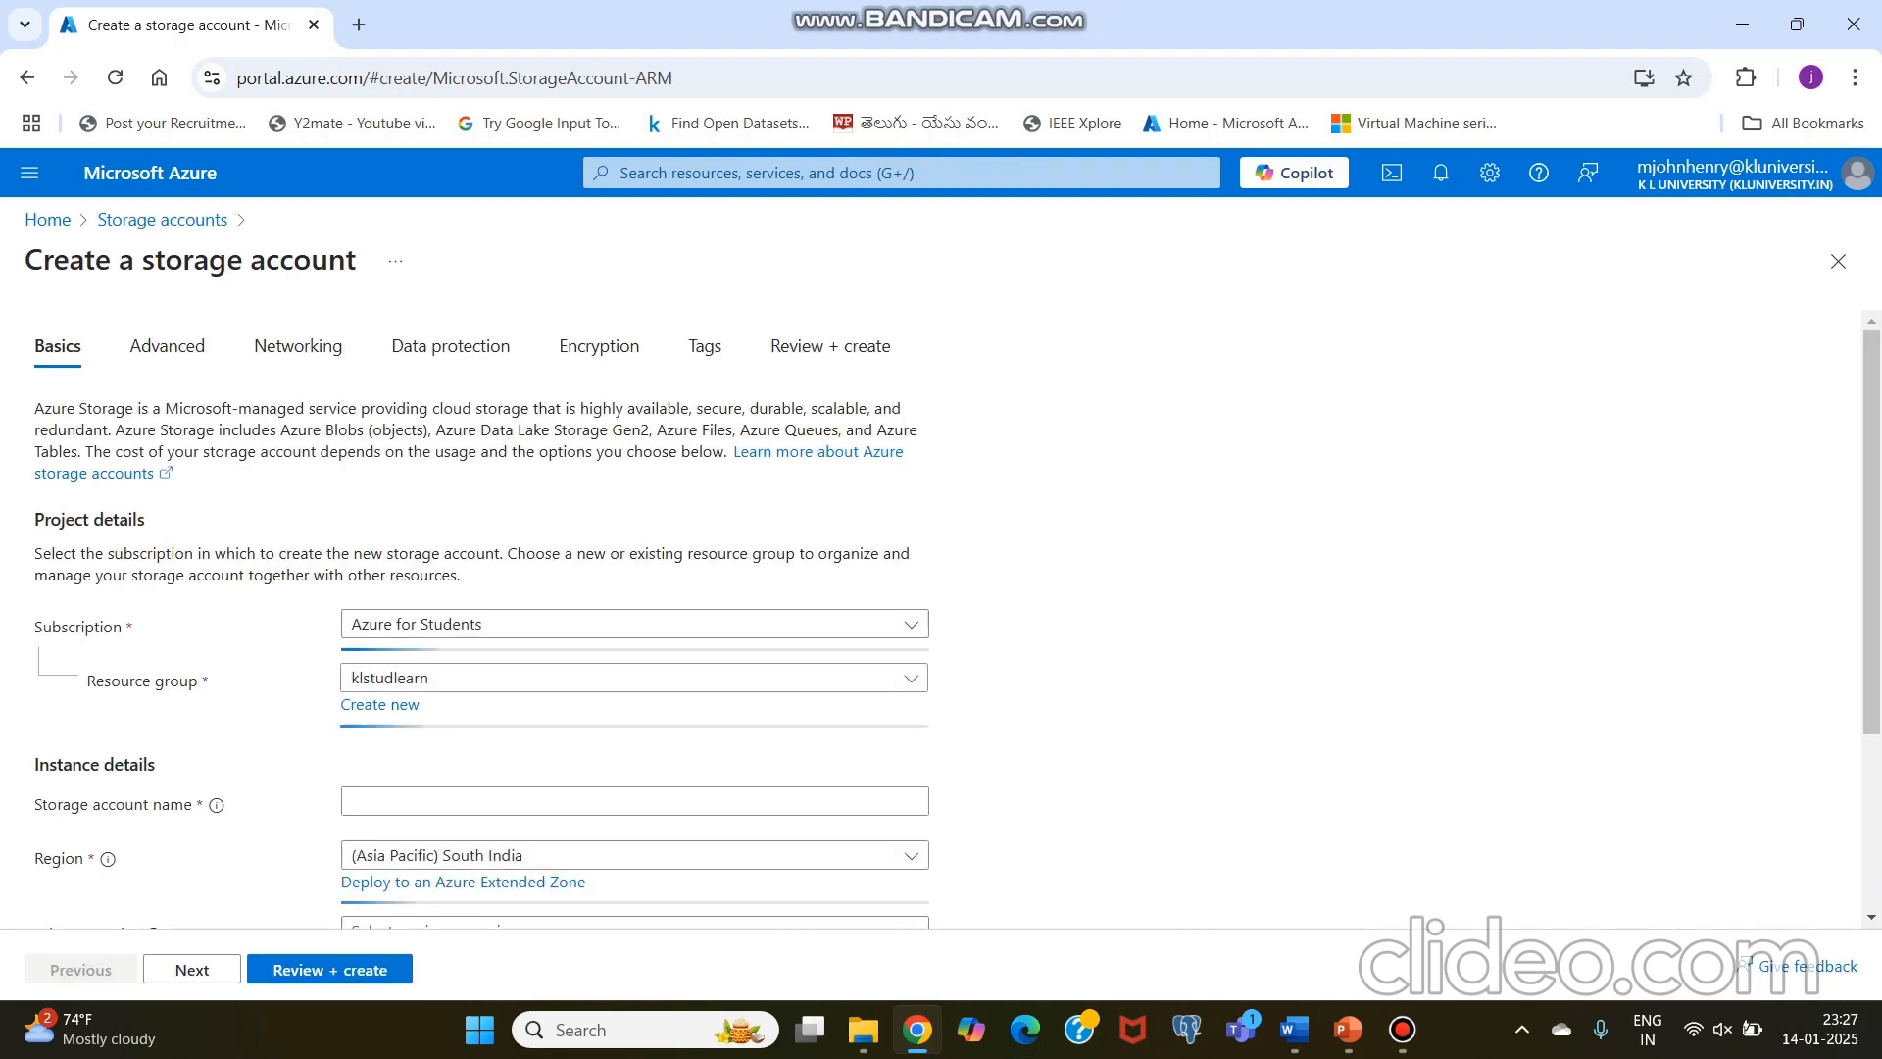
scroll(931, 612, "down", 3)
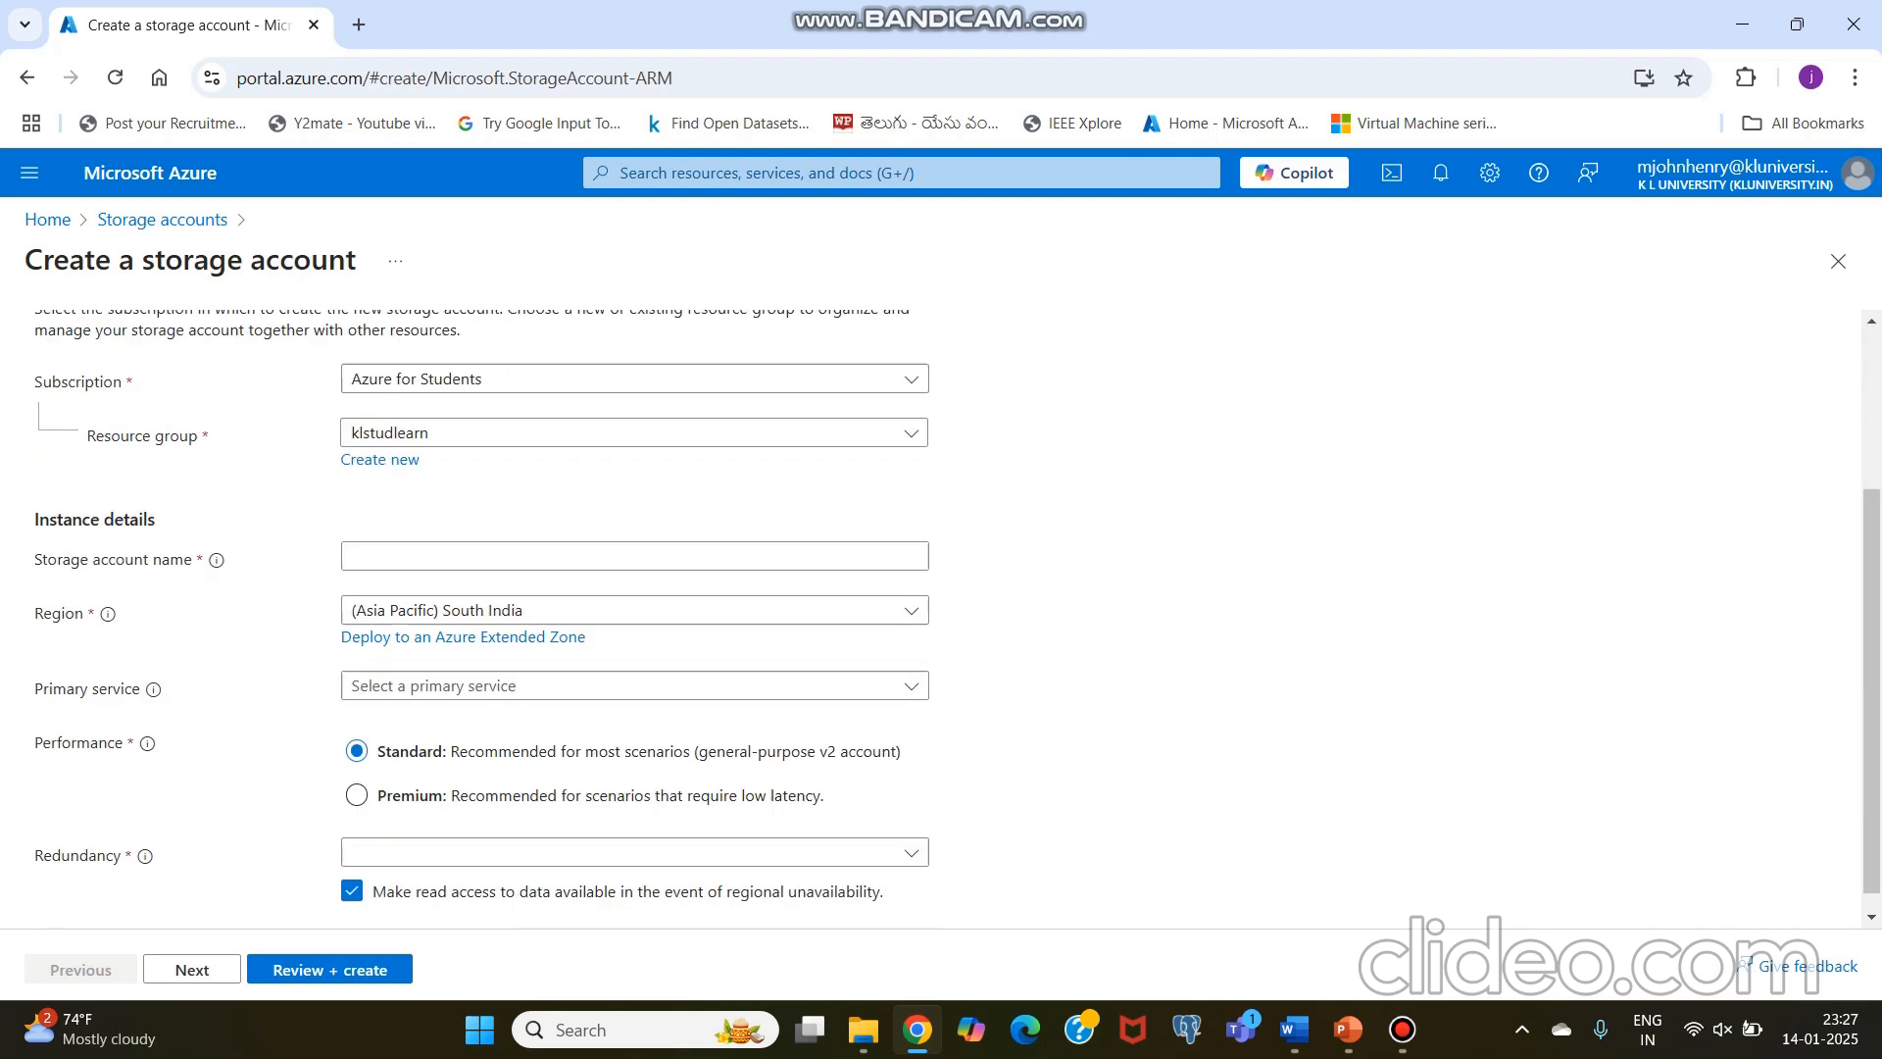
left_click(634, 432)
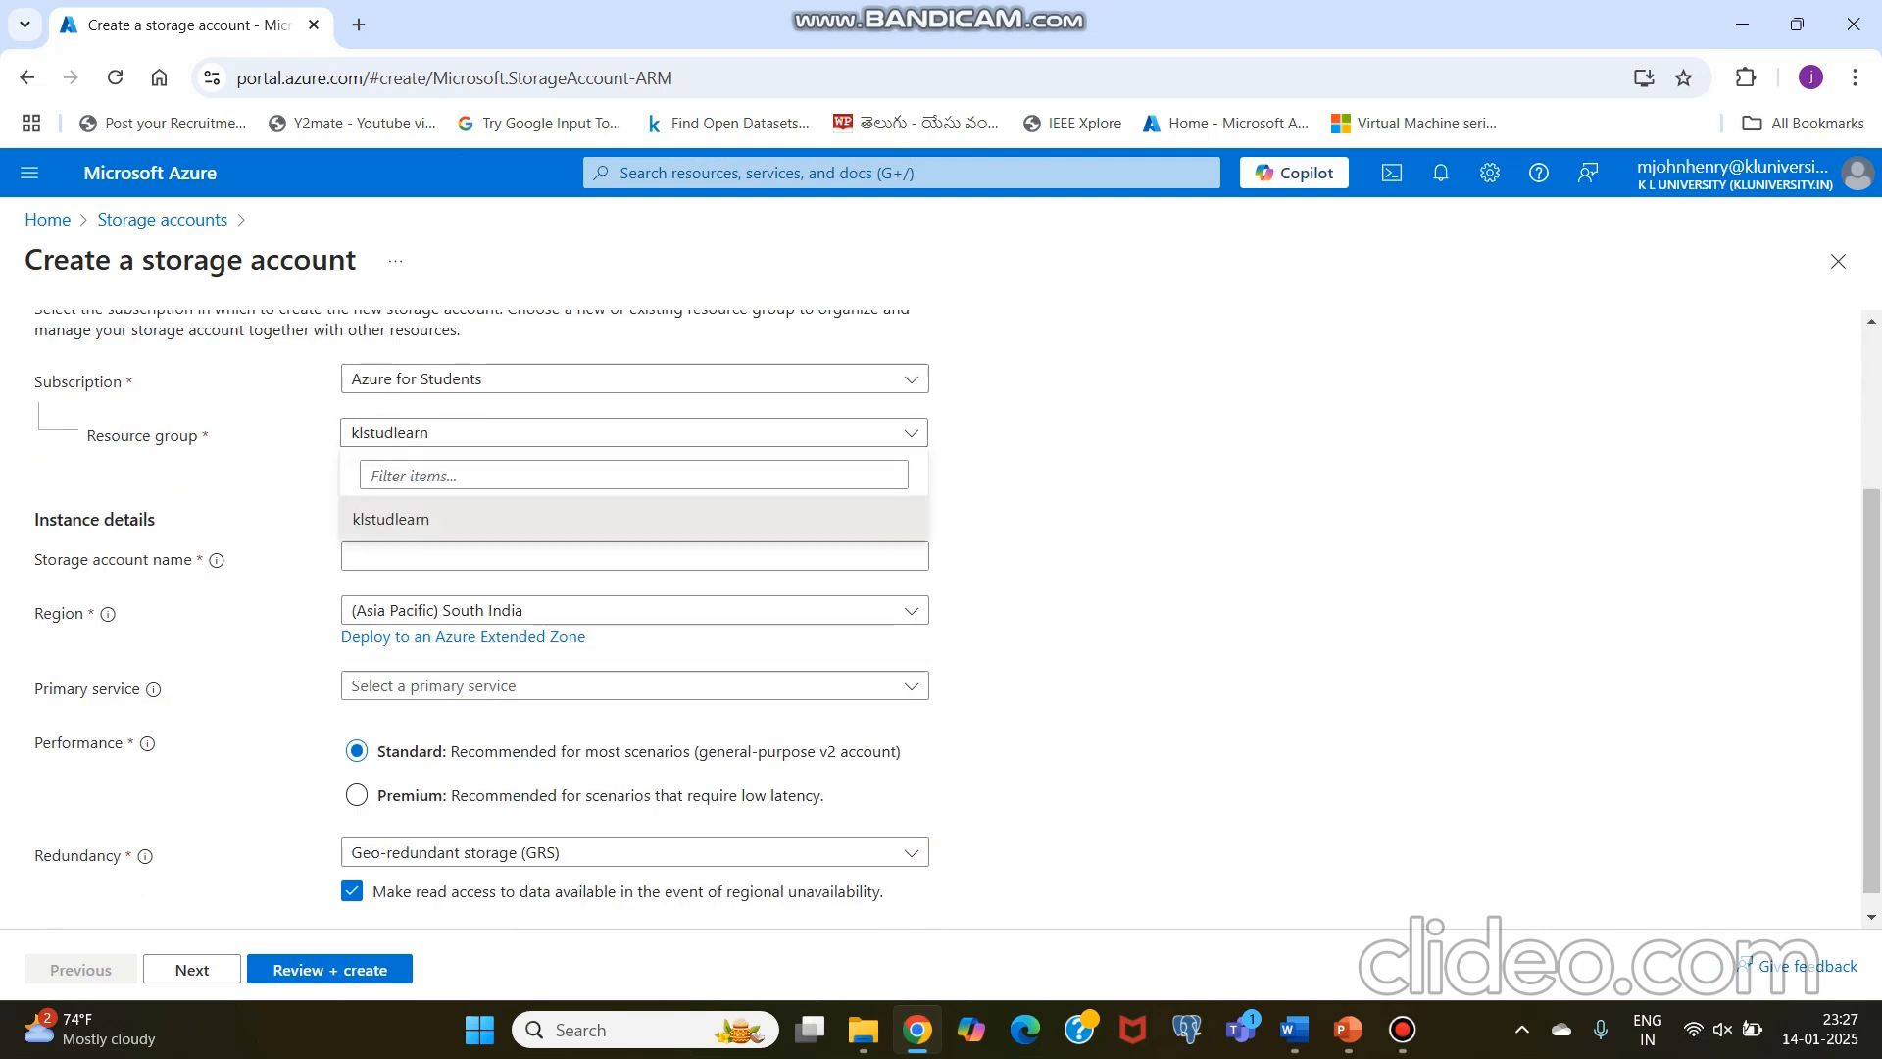
left_click(634, 519)
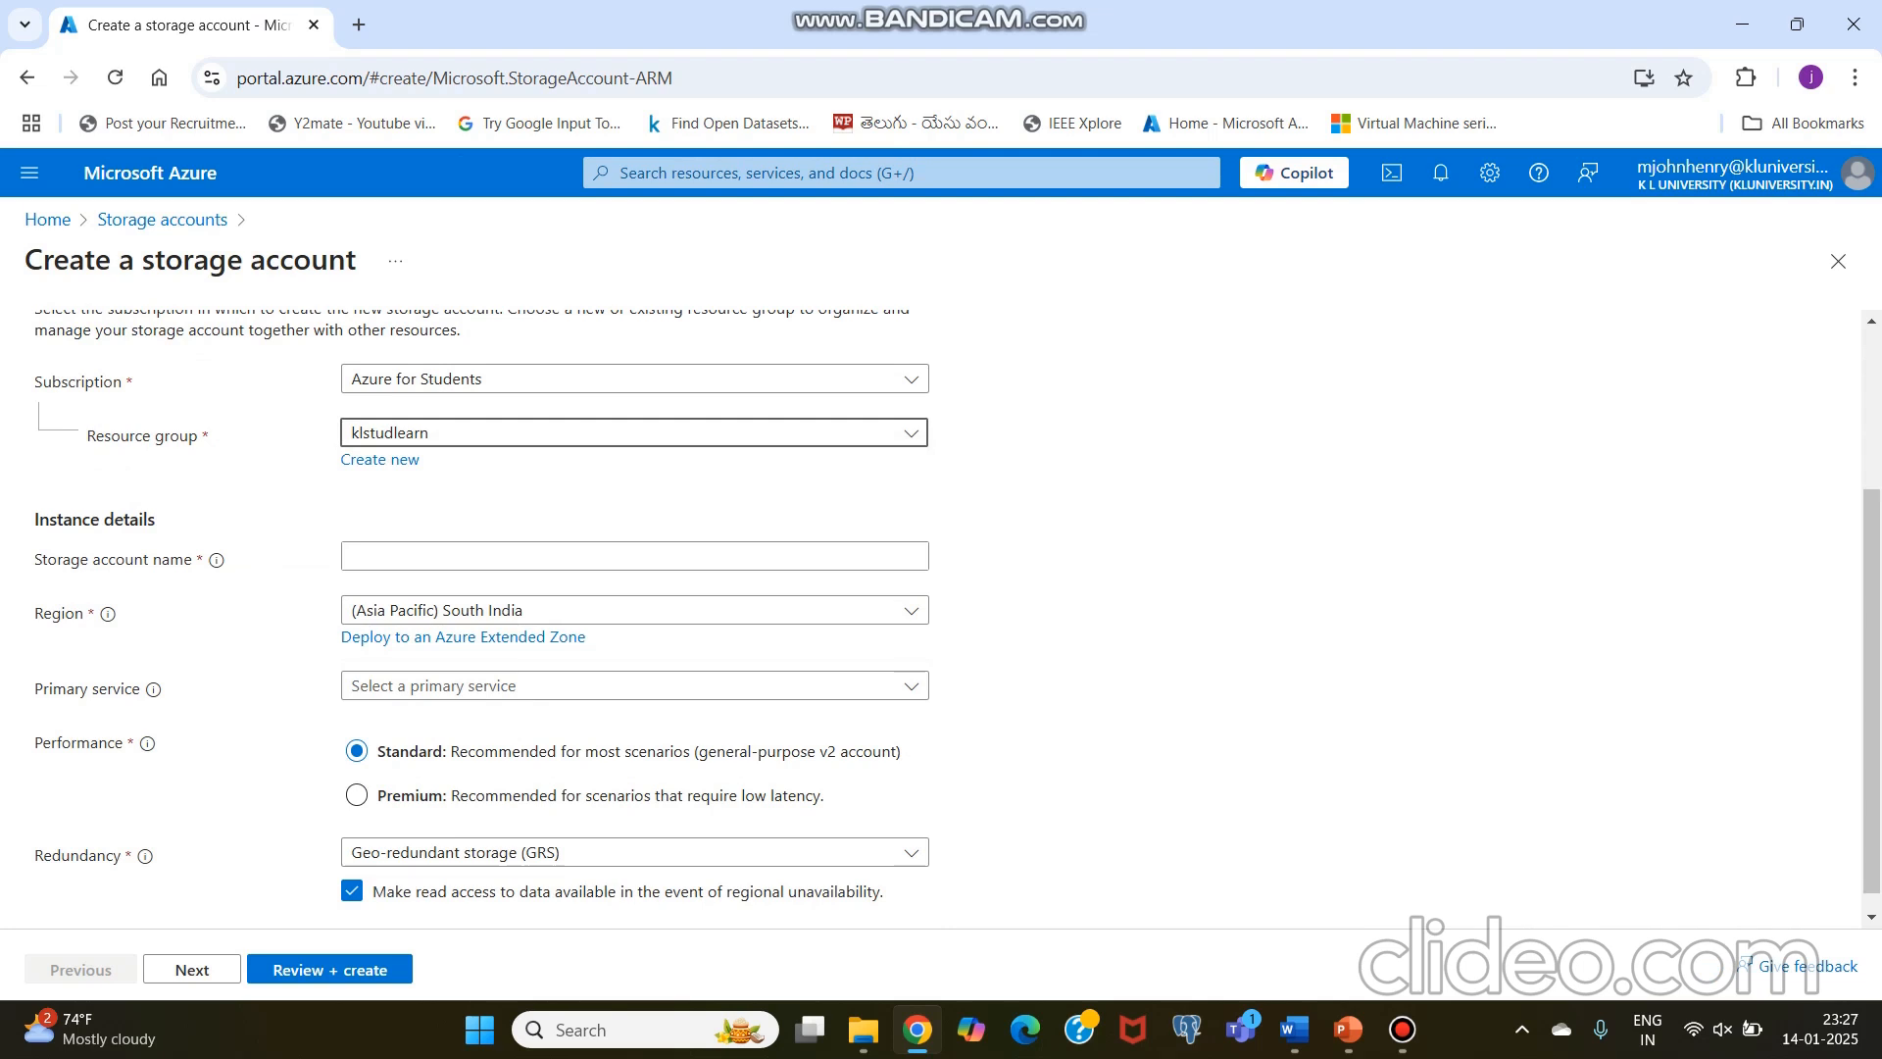
Step: Name the storage account klteststorageaccount
left_click(634, 556)
type("kltest")
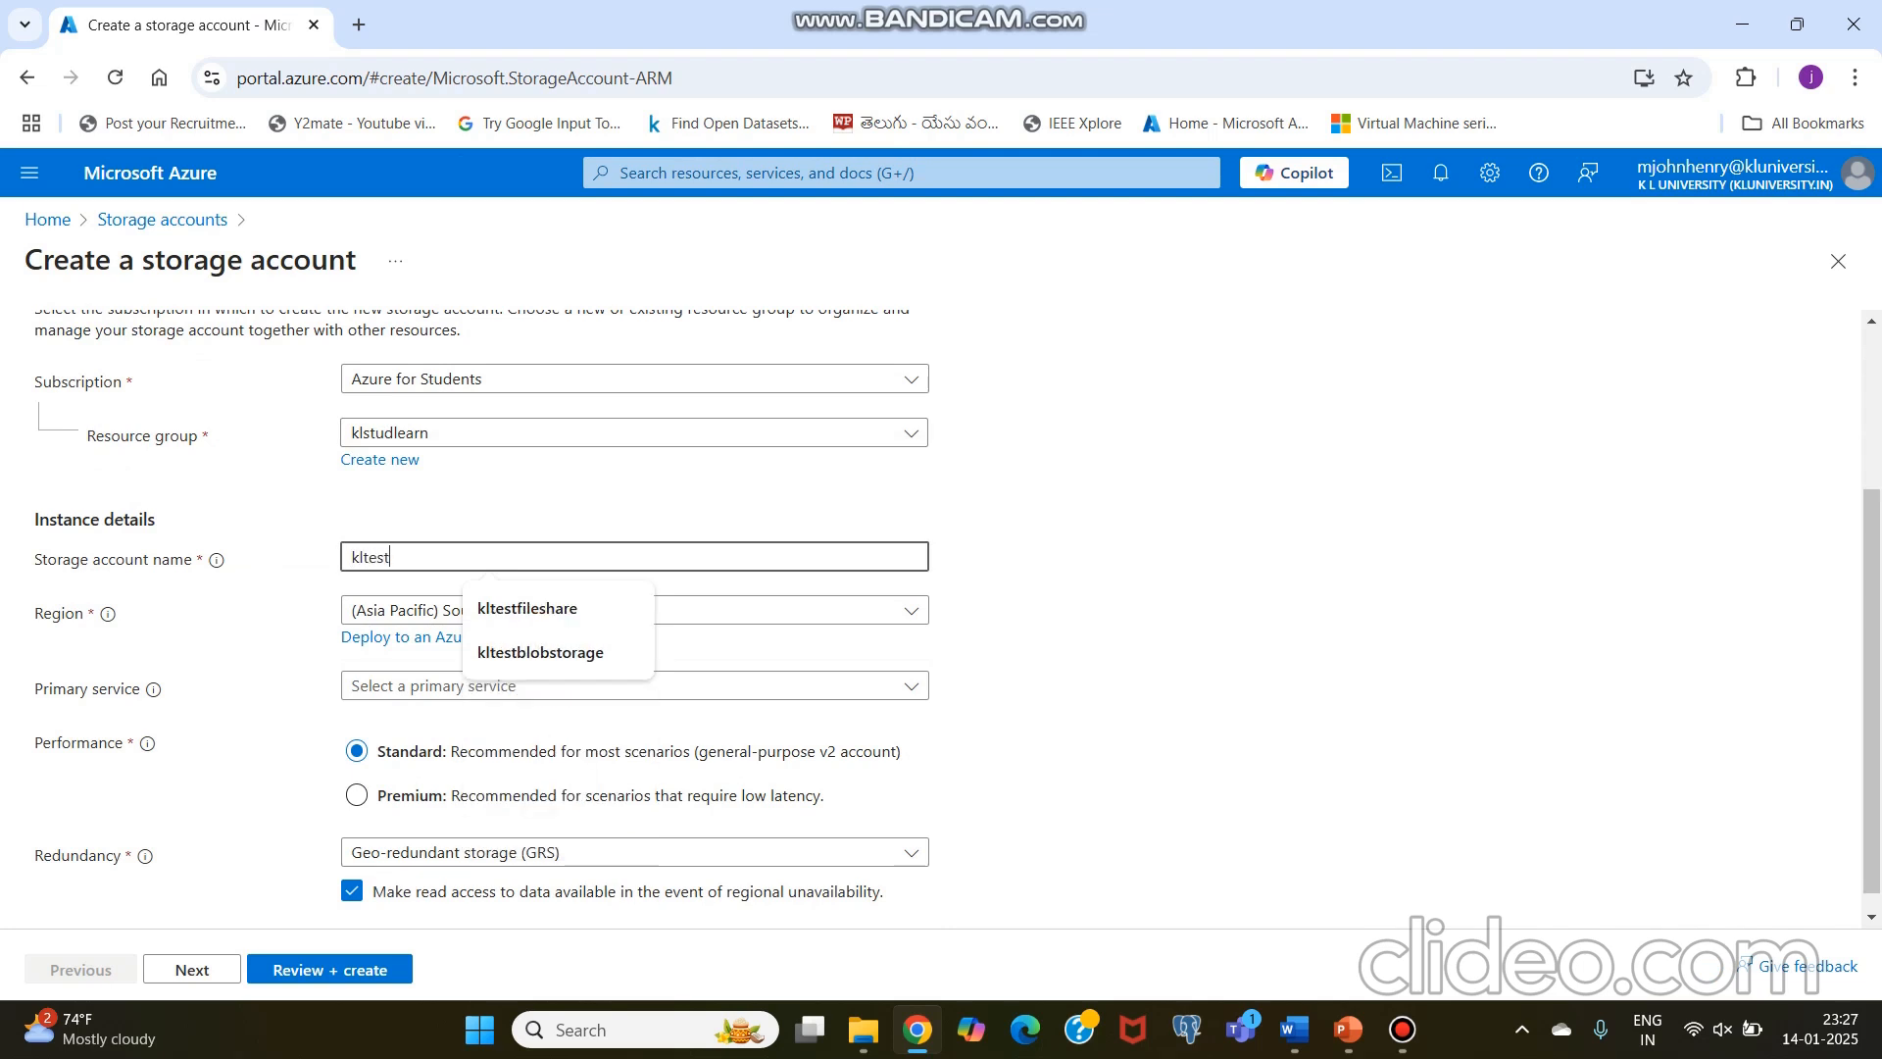
type("b")
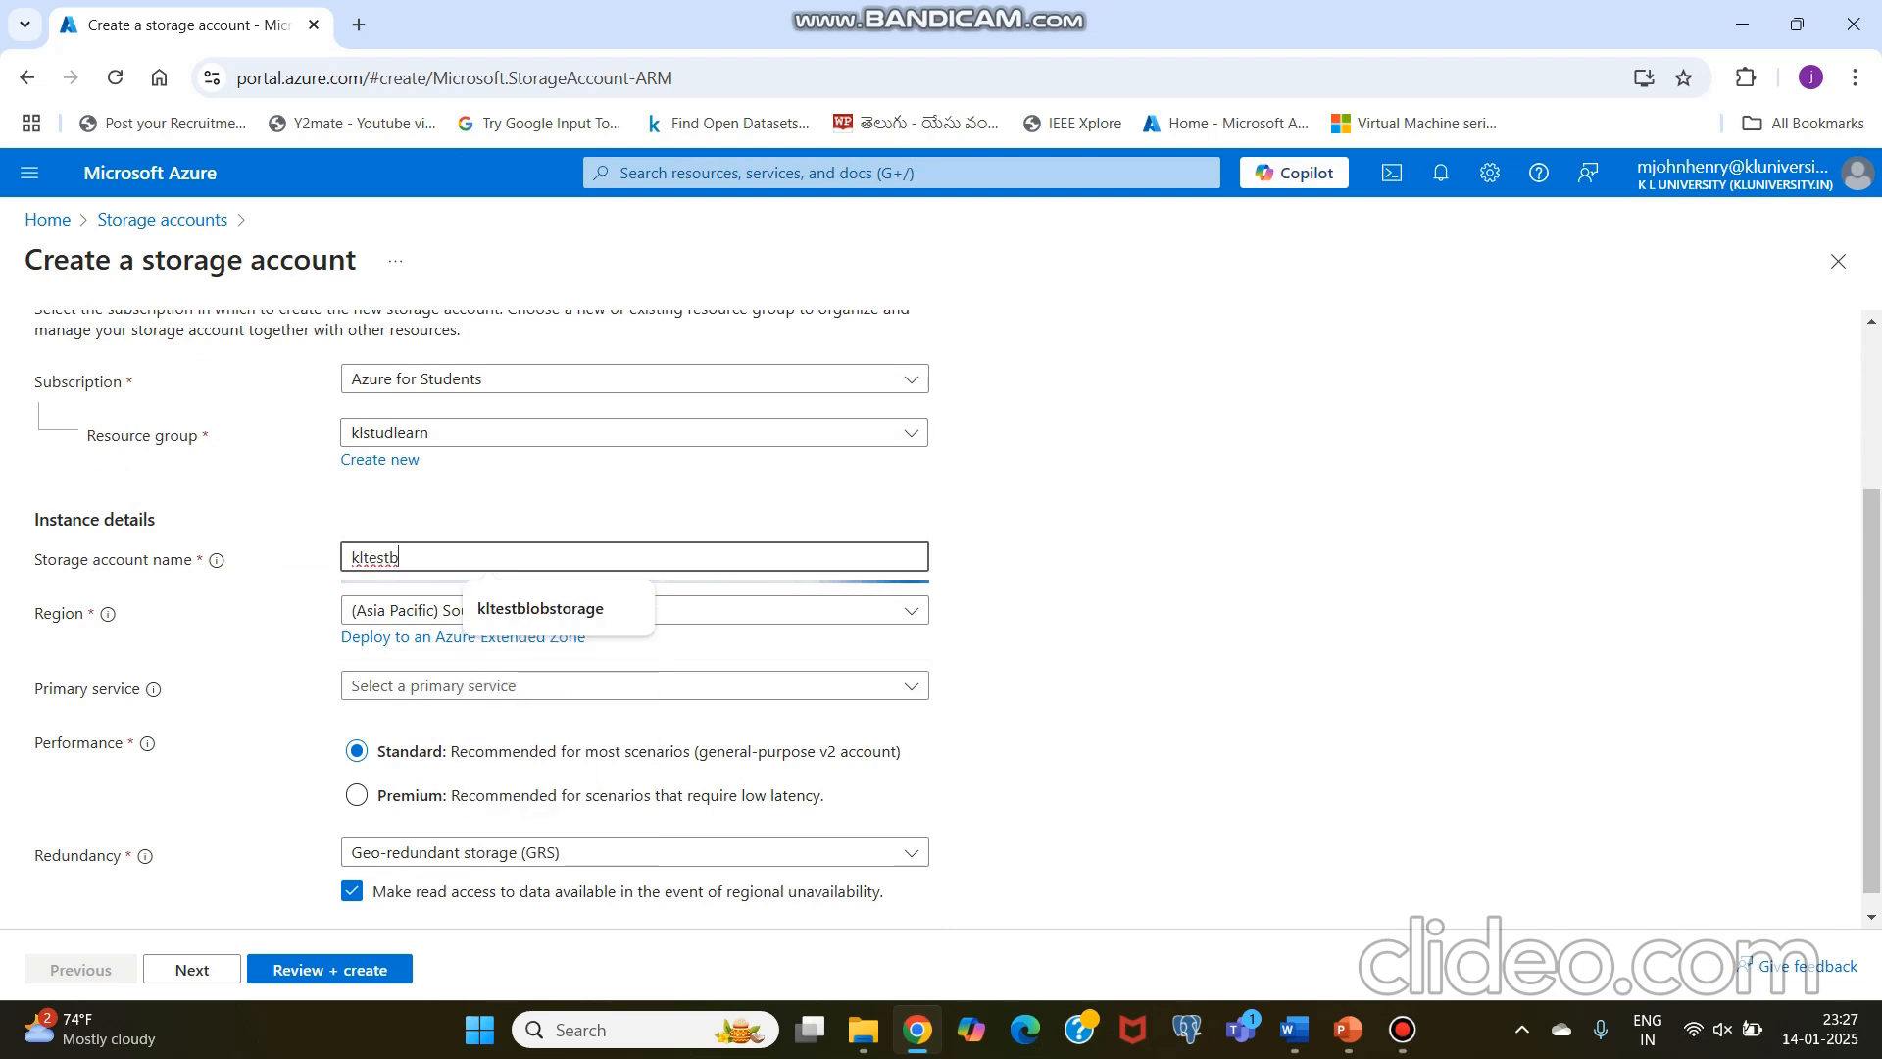
key("BackSpace")
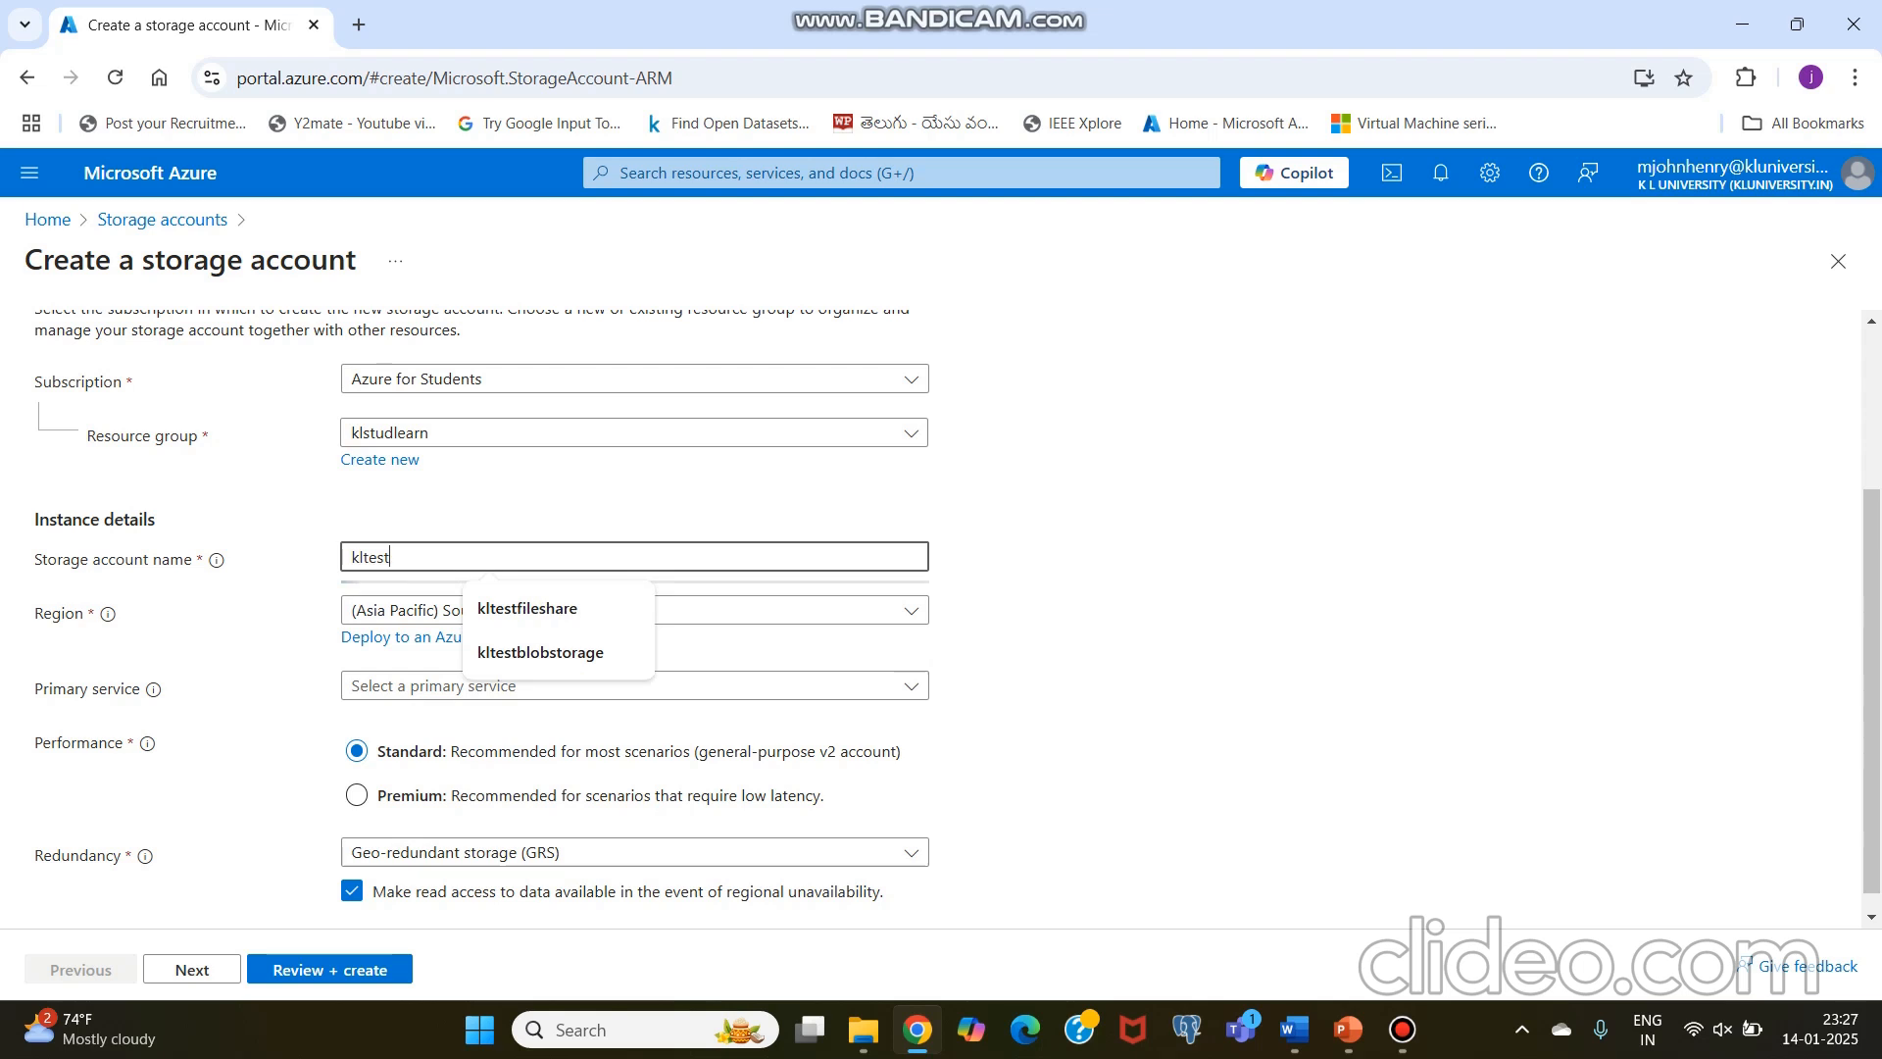
type("sto")
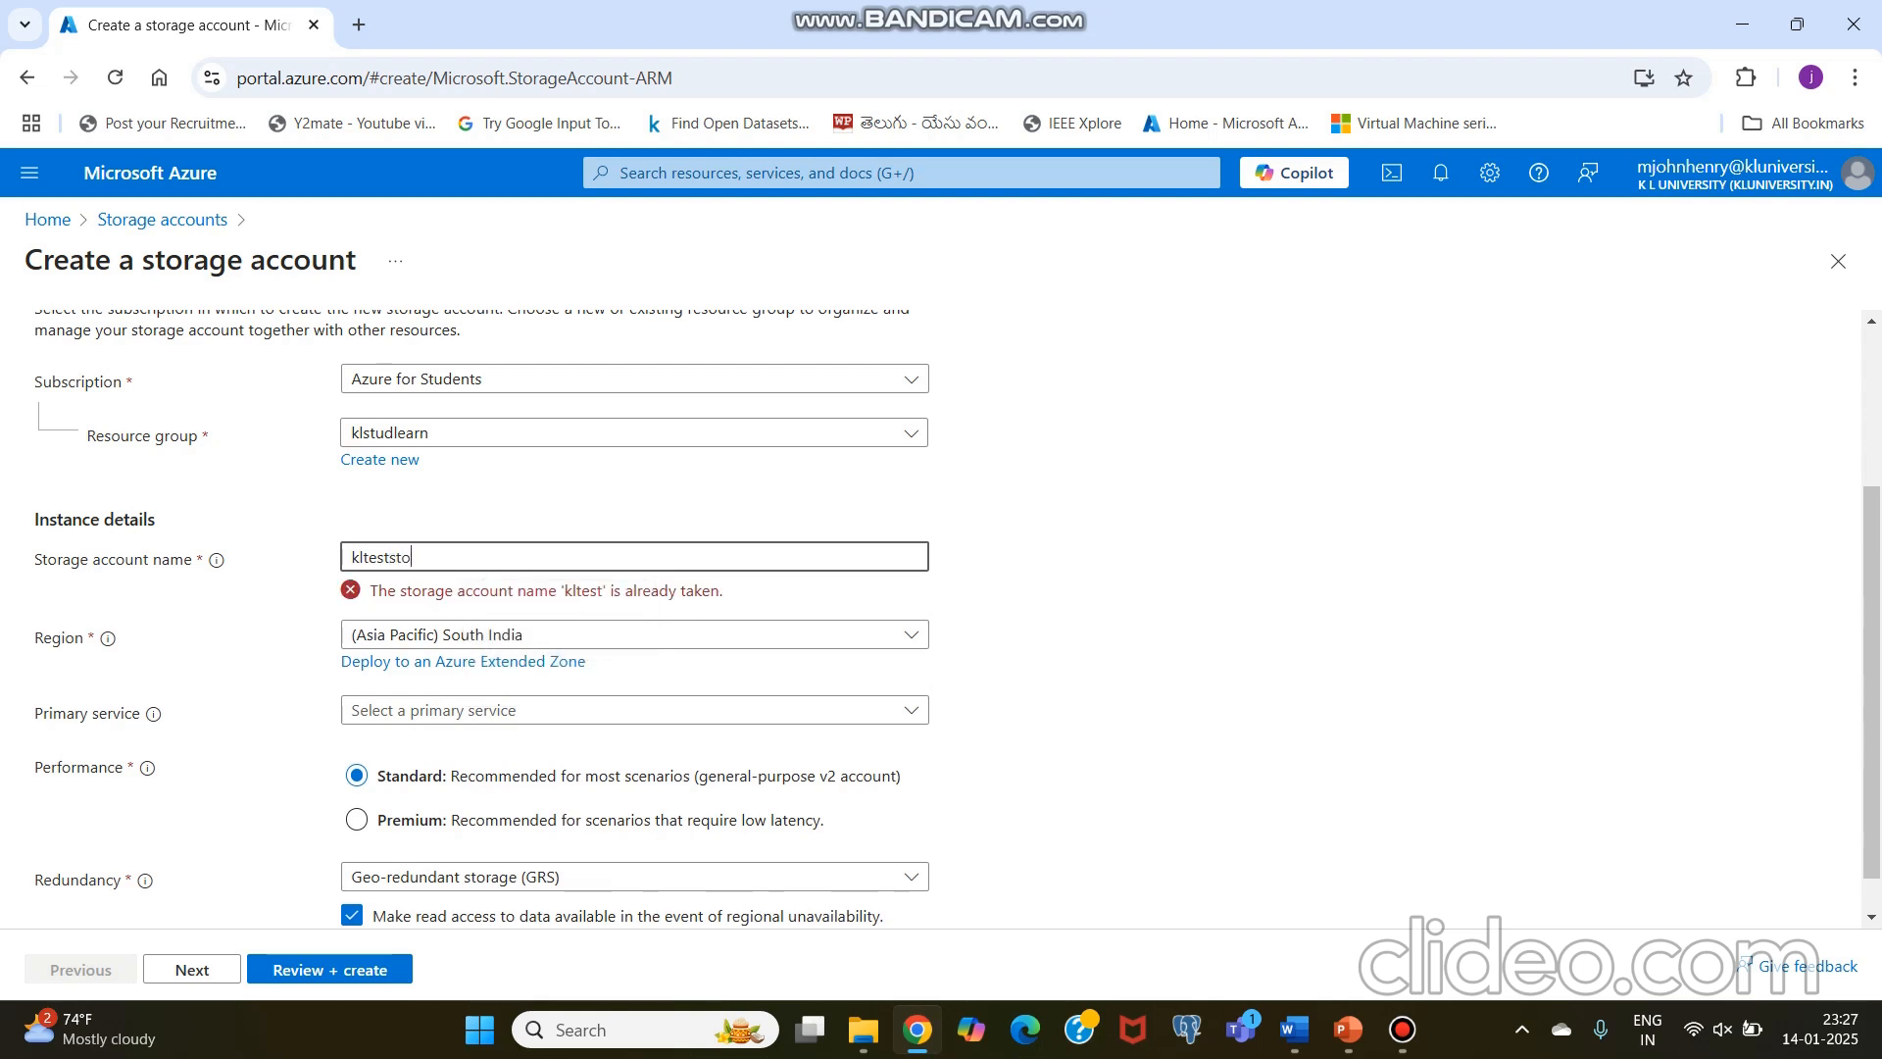
type("rageaccount")
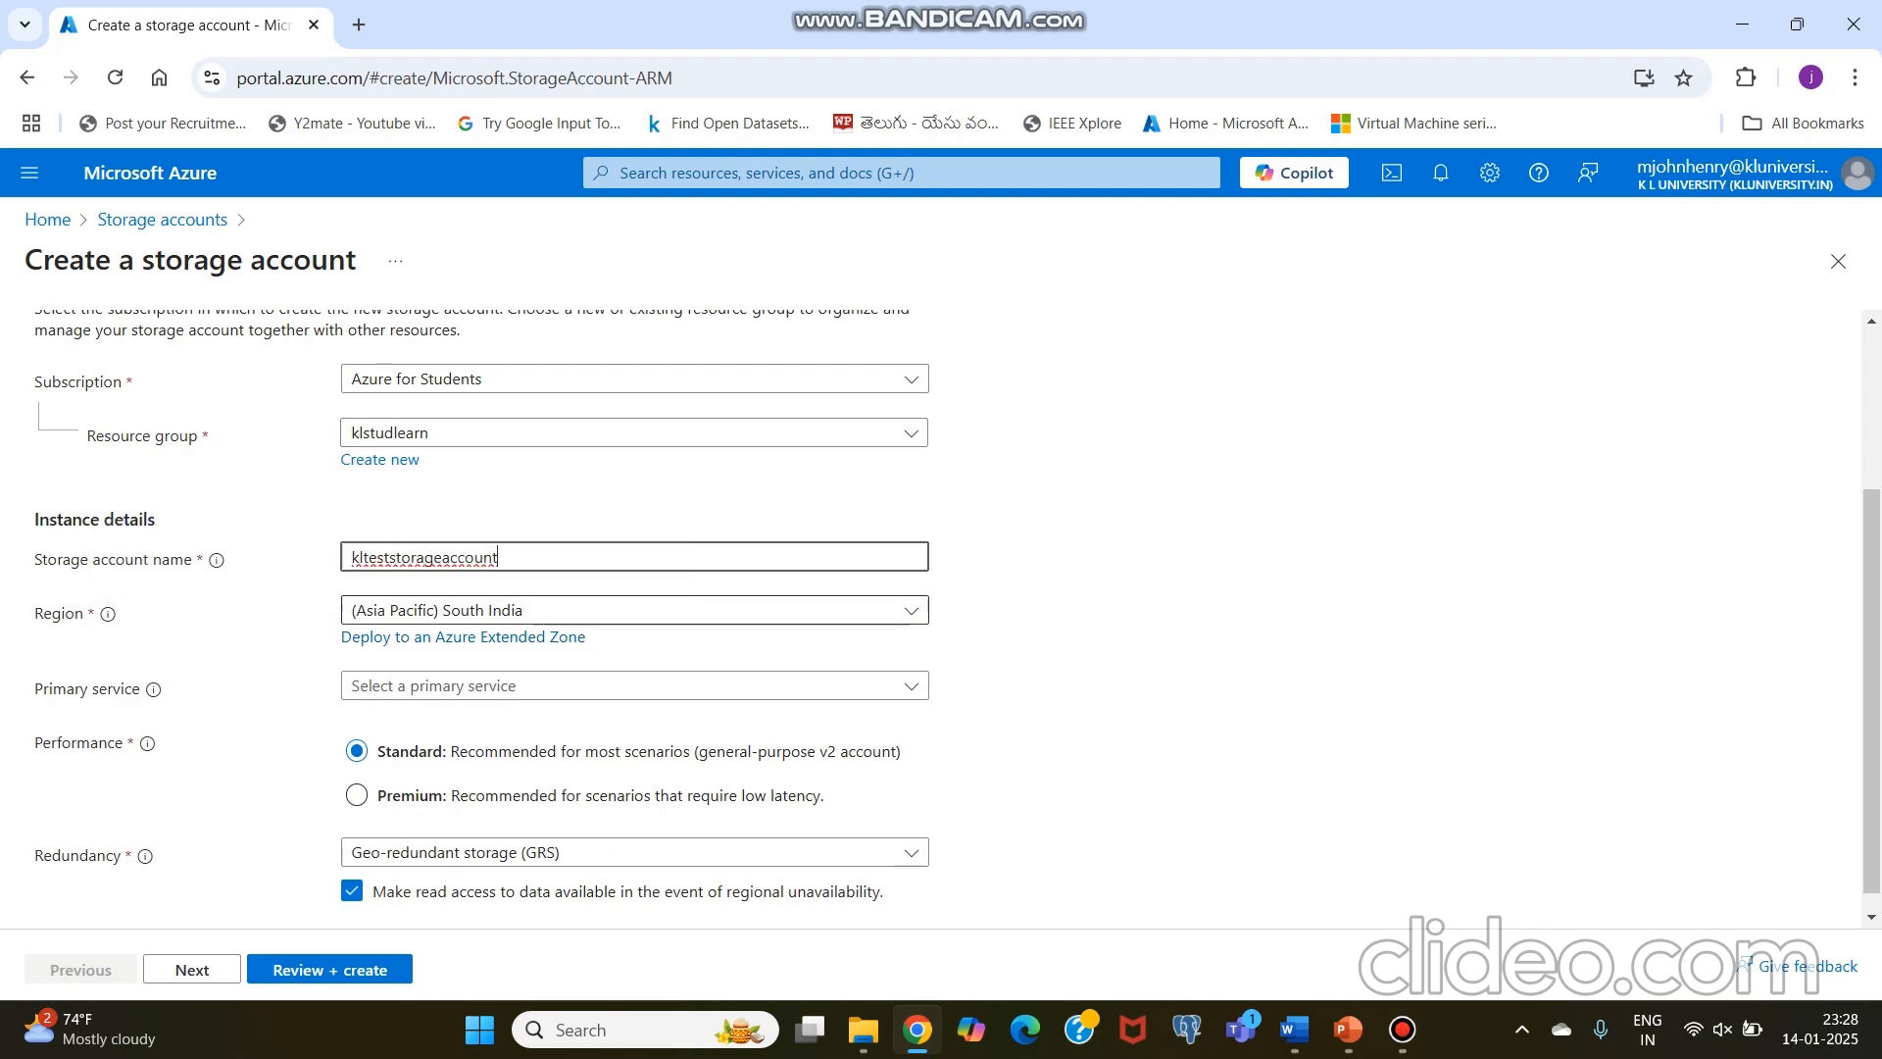
Step: Set the region to (Asia Pacific) South India and the primary service to Azure Blob Storage or Azure Data Lake Storage Gen 2
left_click(910, 610)
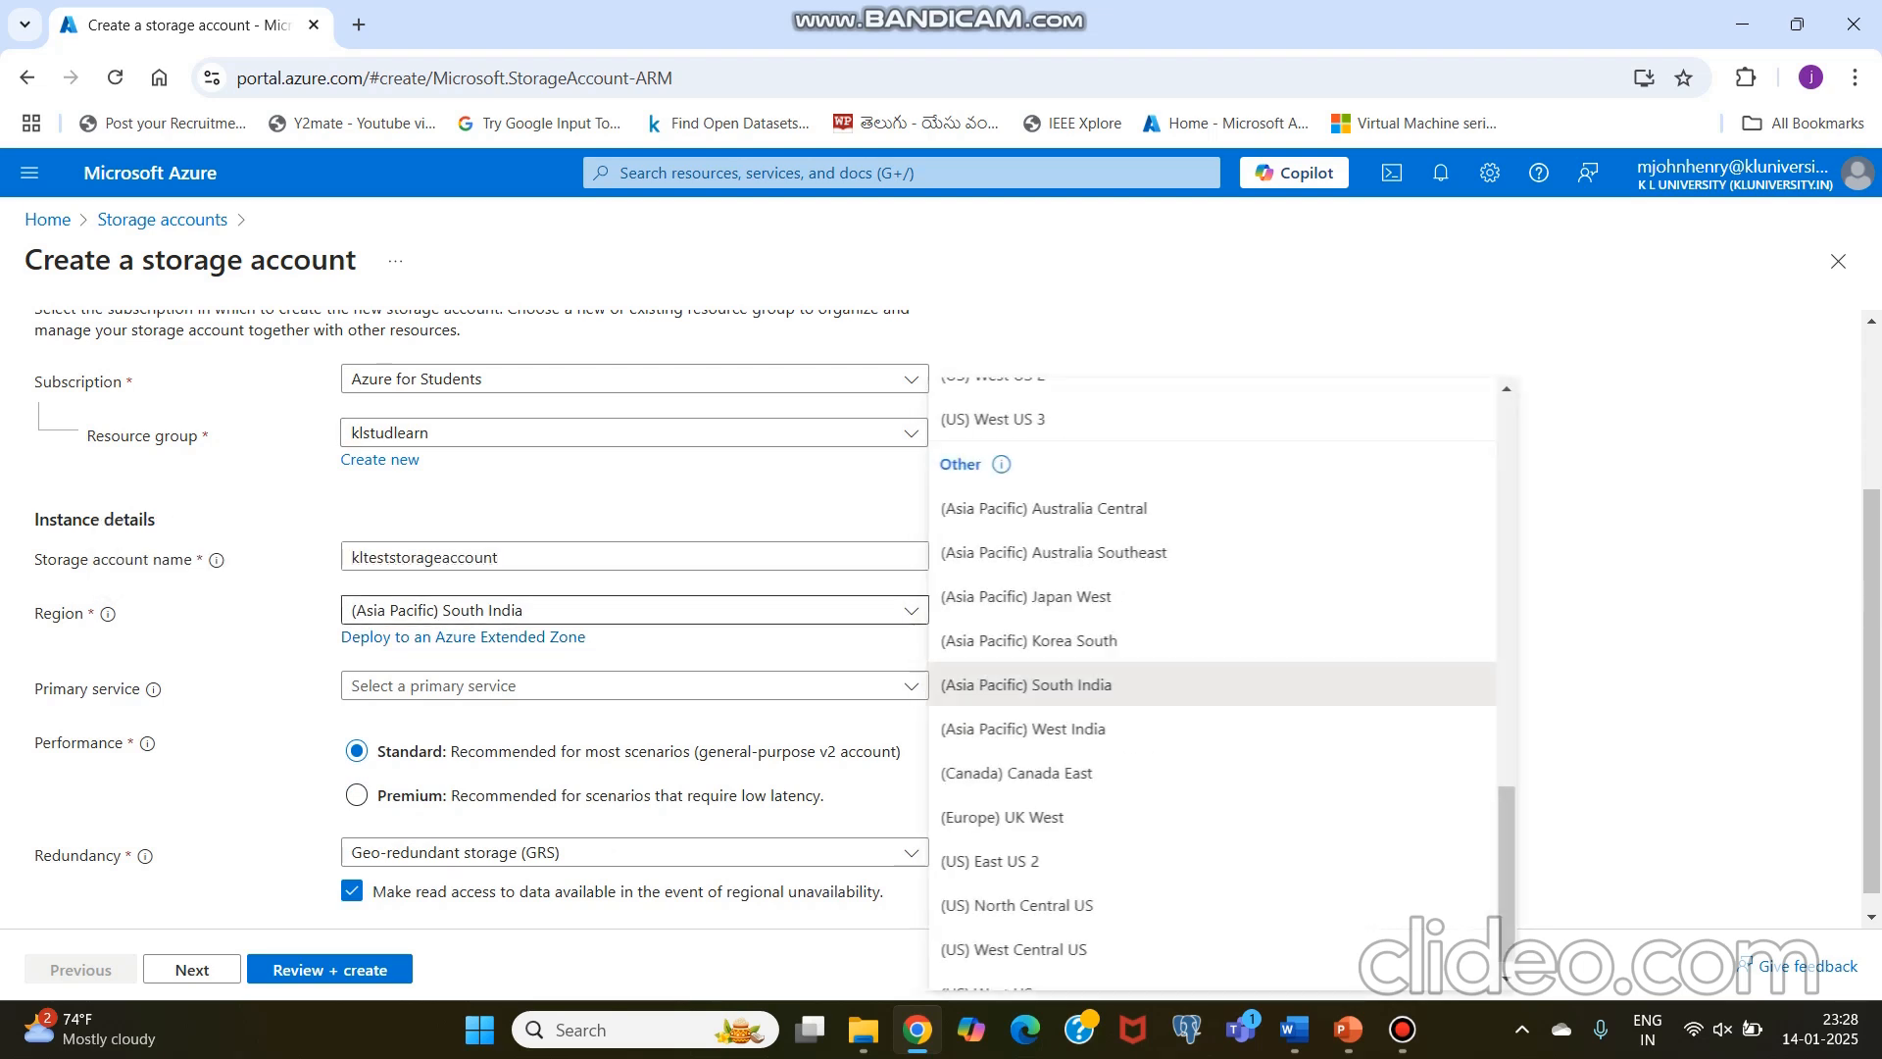
left_click(1025, 685)
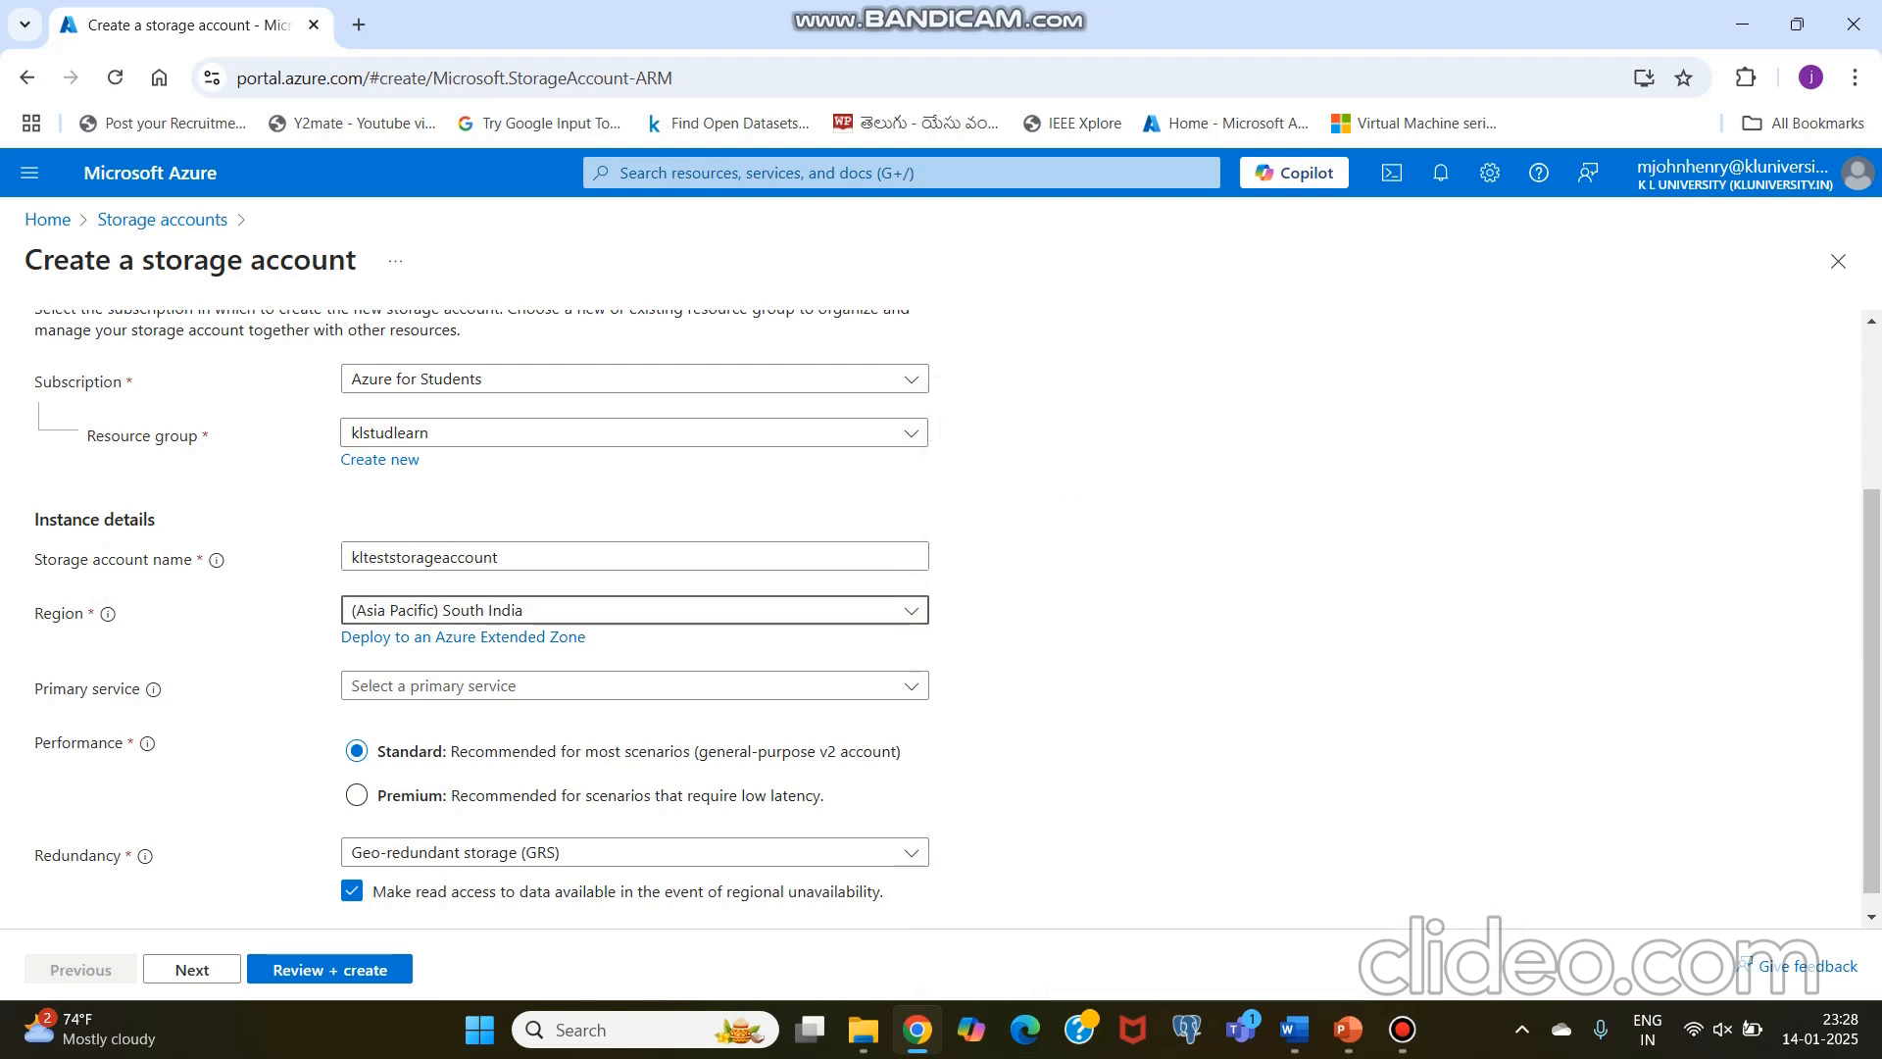
scroll(941, 620, "down", 1)
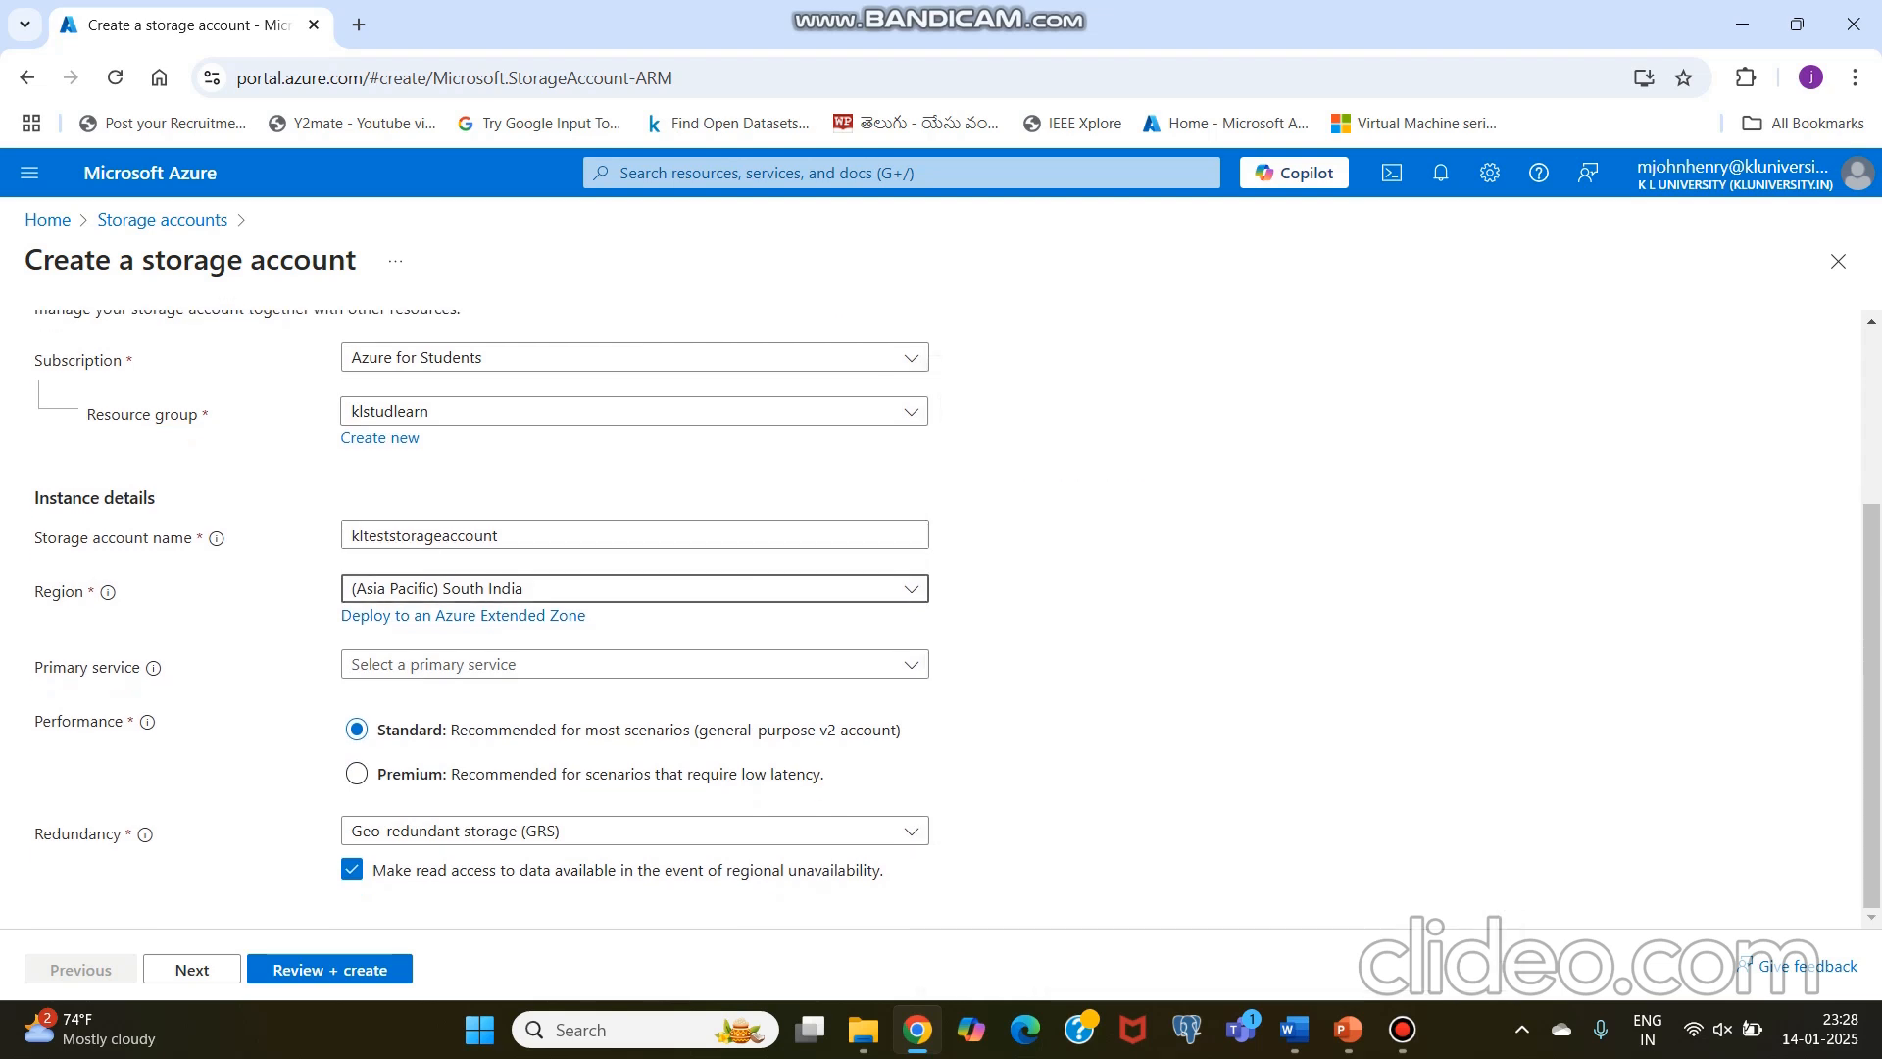
left_click(627, 663)
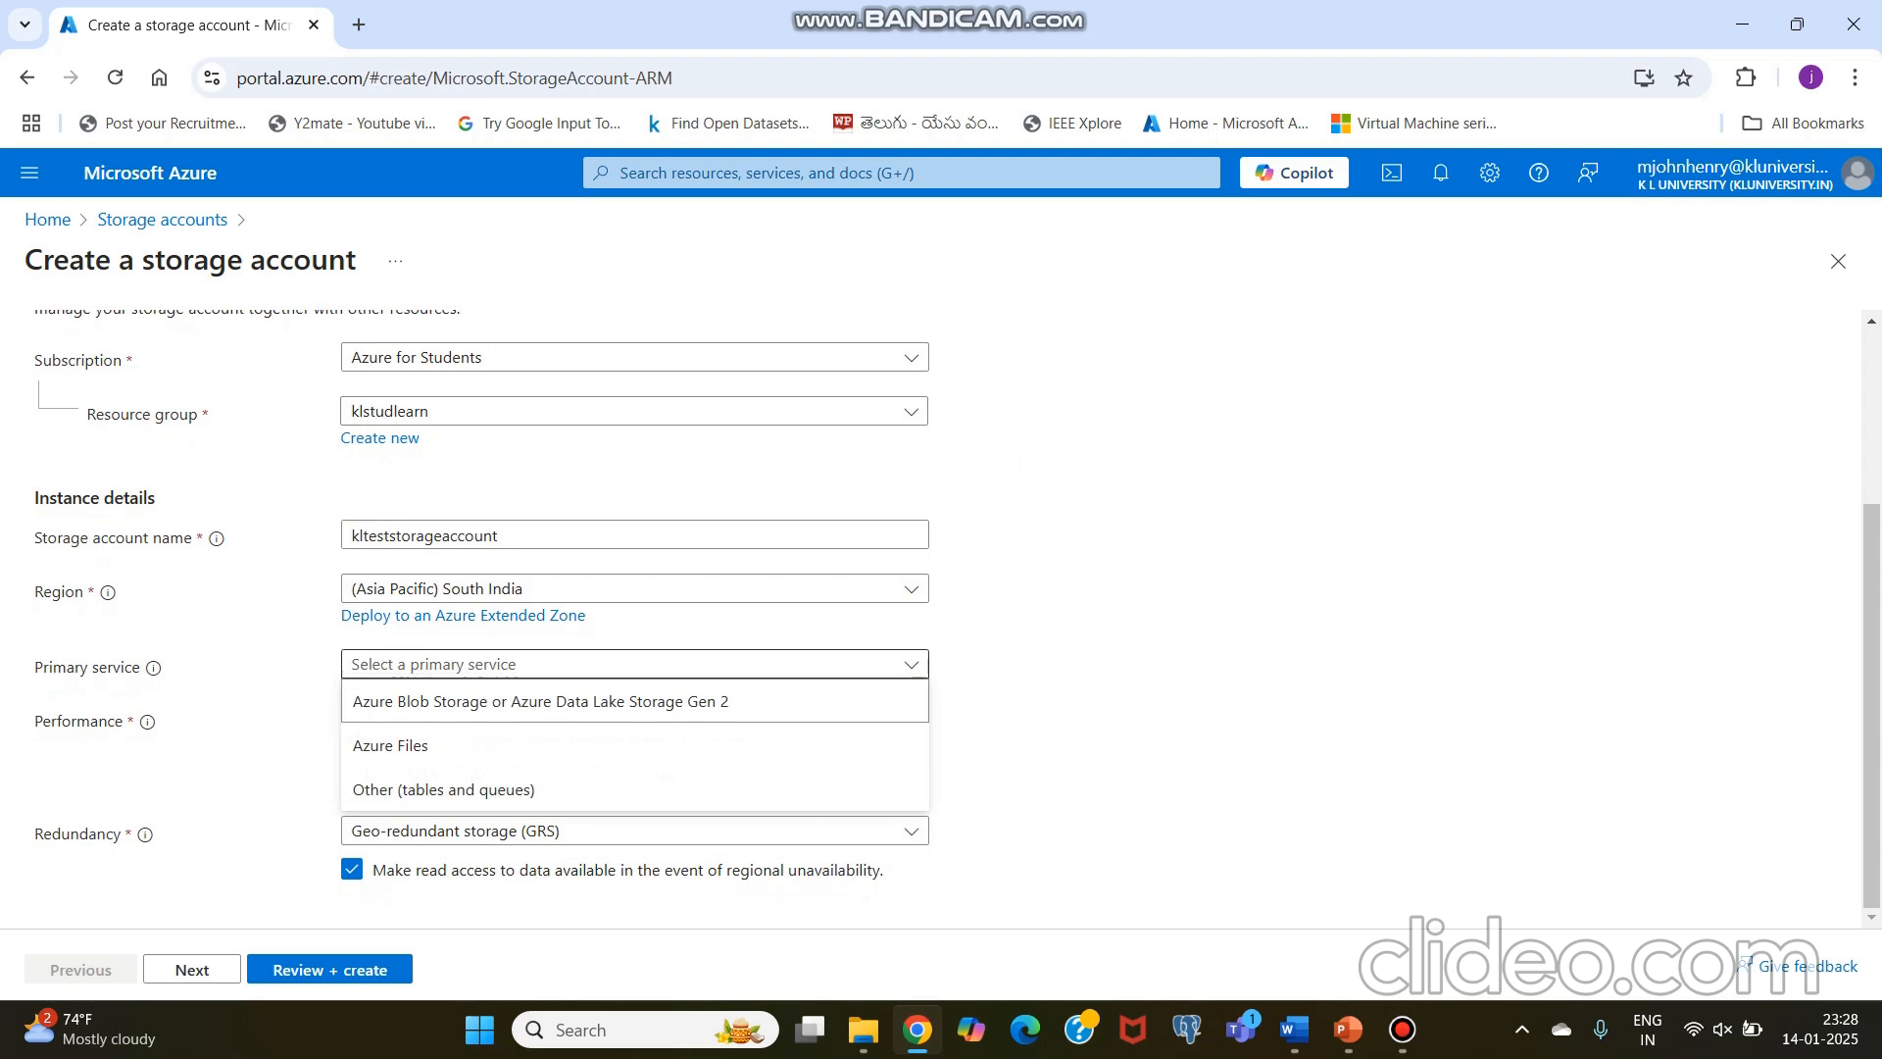
left_click(588, 702)
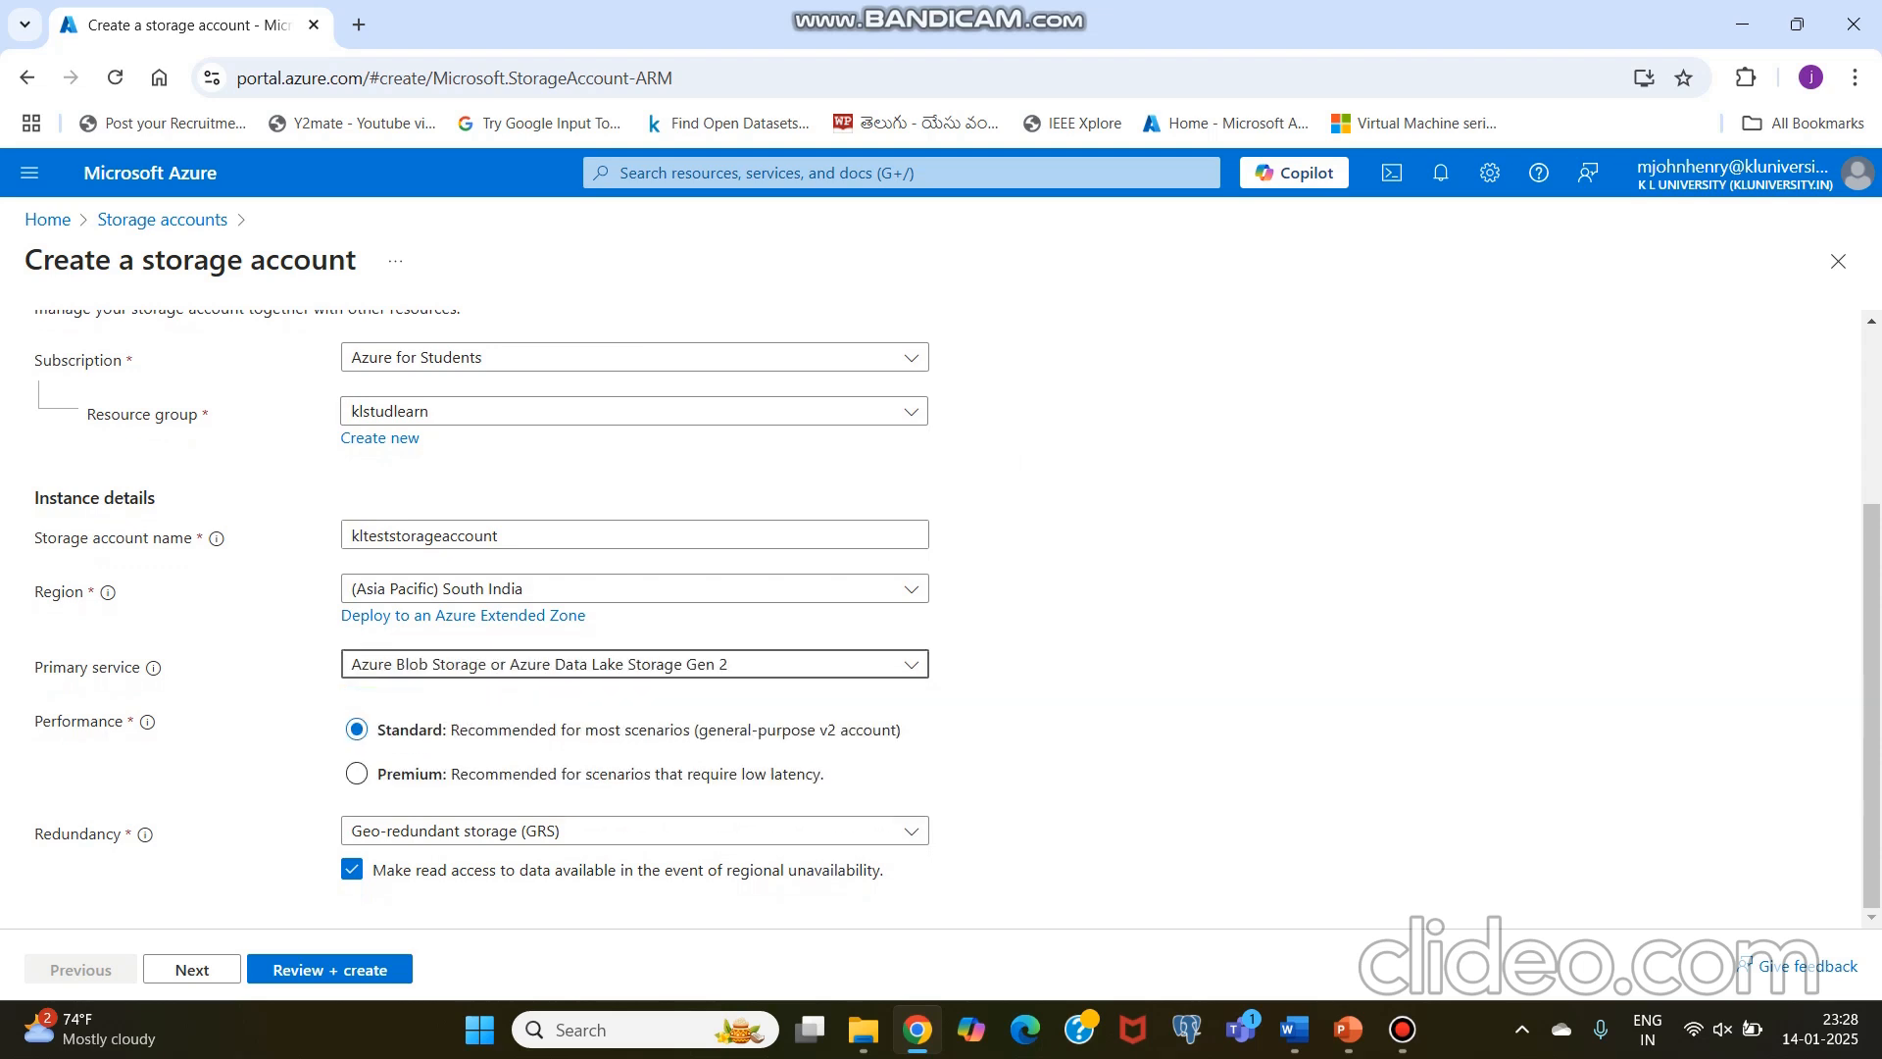
left_click(635, 665)
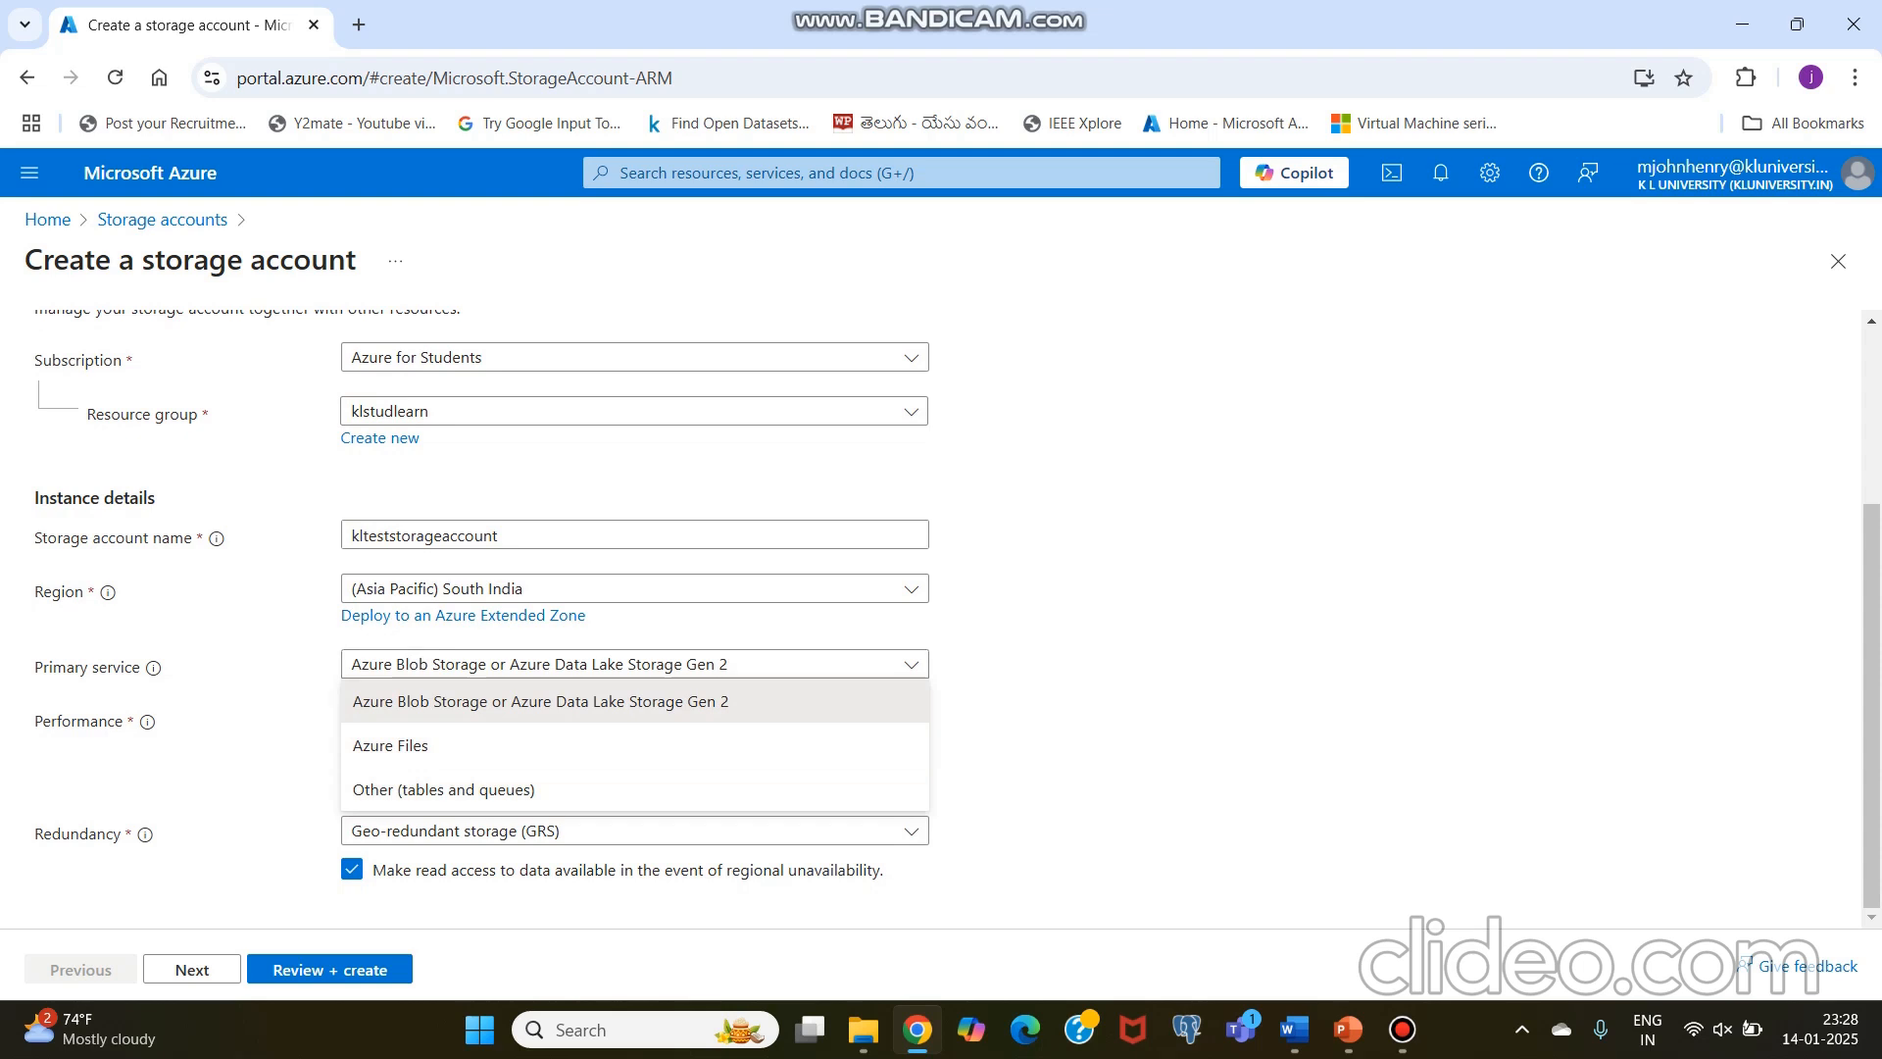
left_click(627, 701)
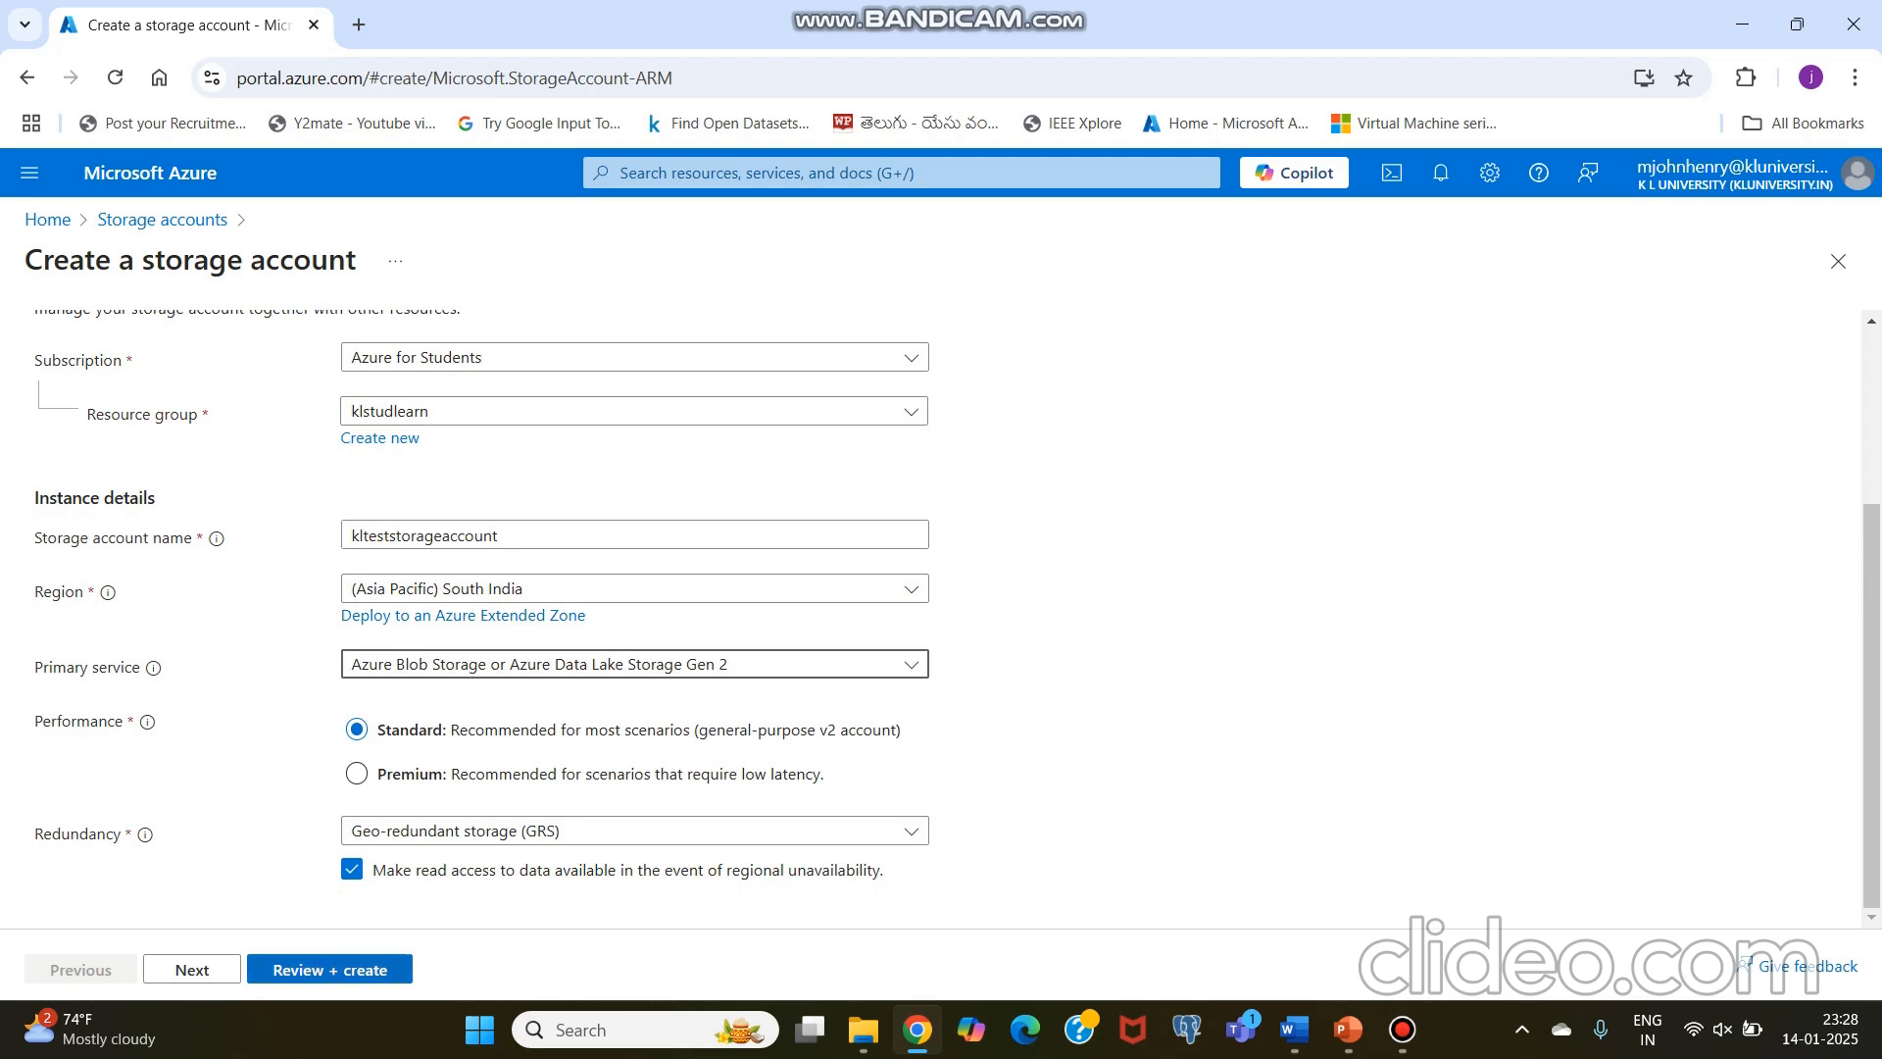
Step: Review the storage account's configuration summary and create the account
left_click(330, 969)
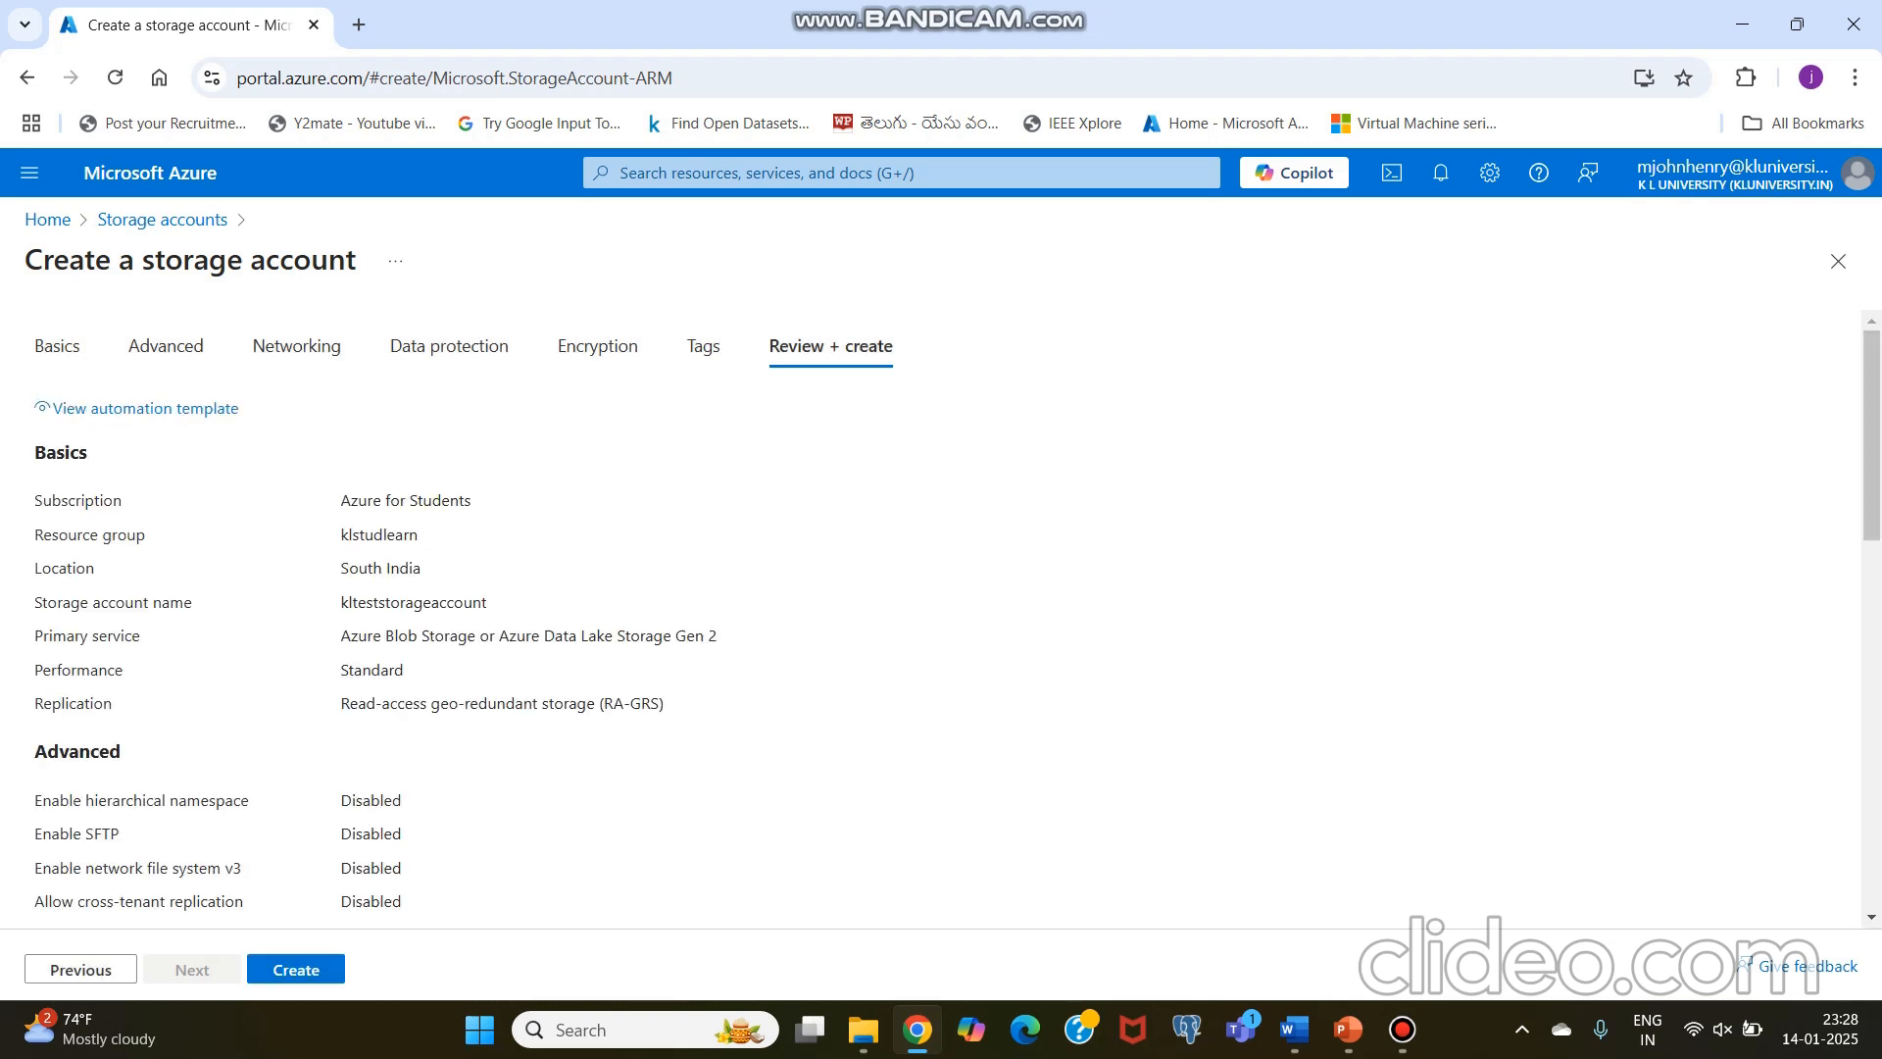
scroll(941, 607, "down", 3)
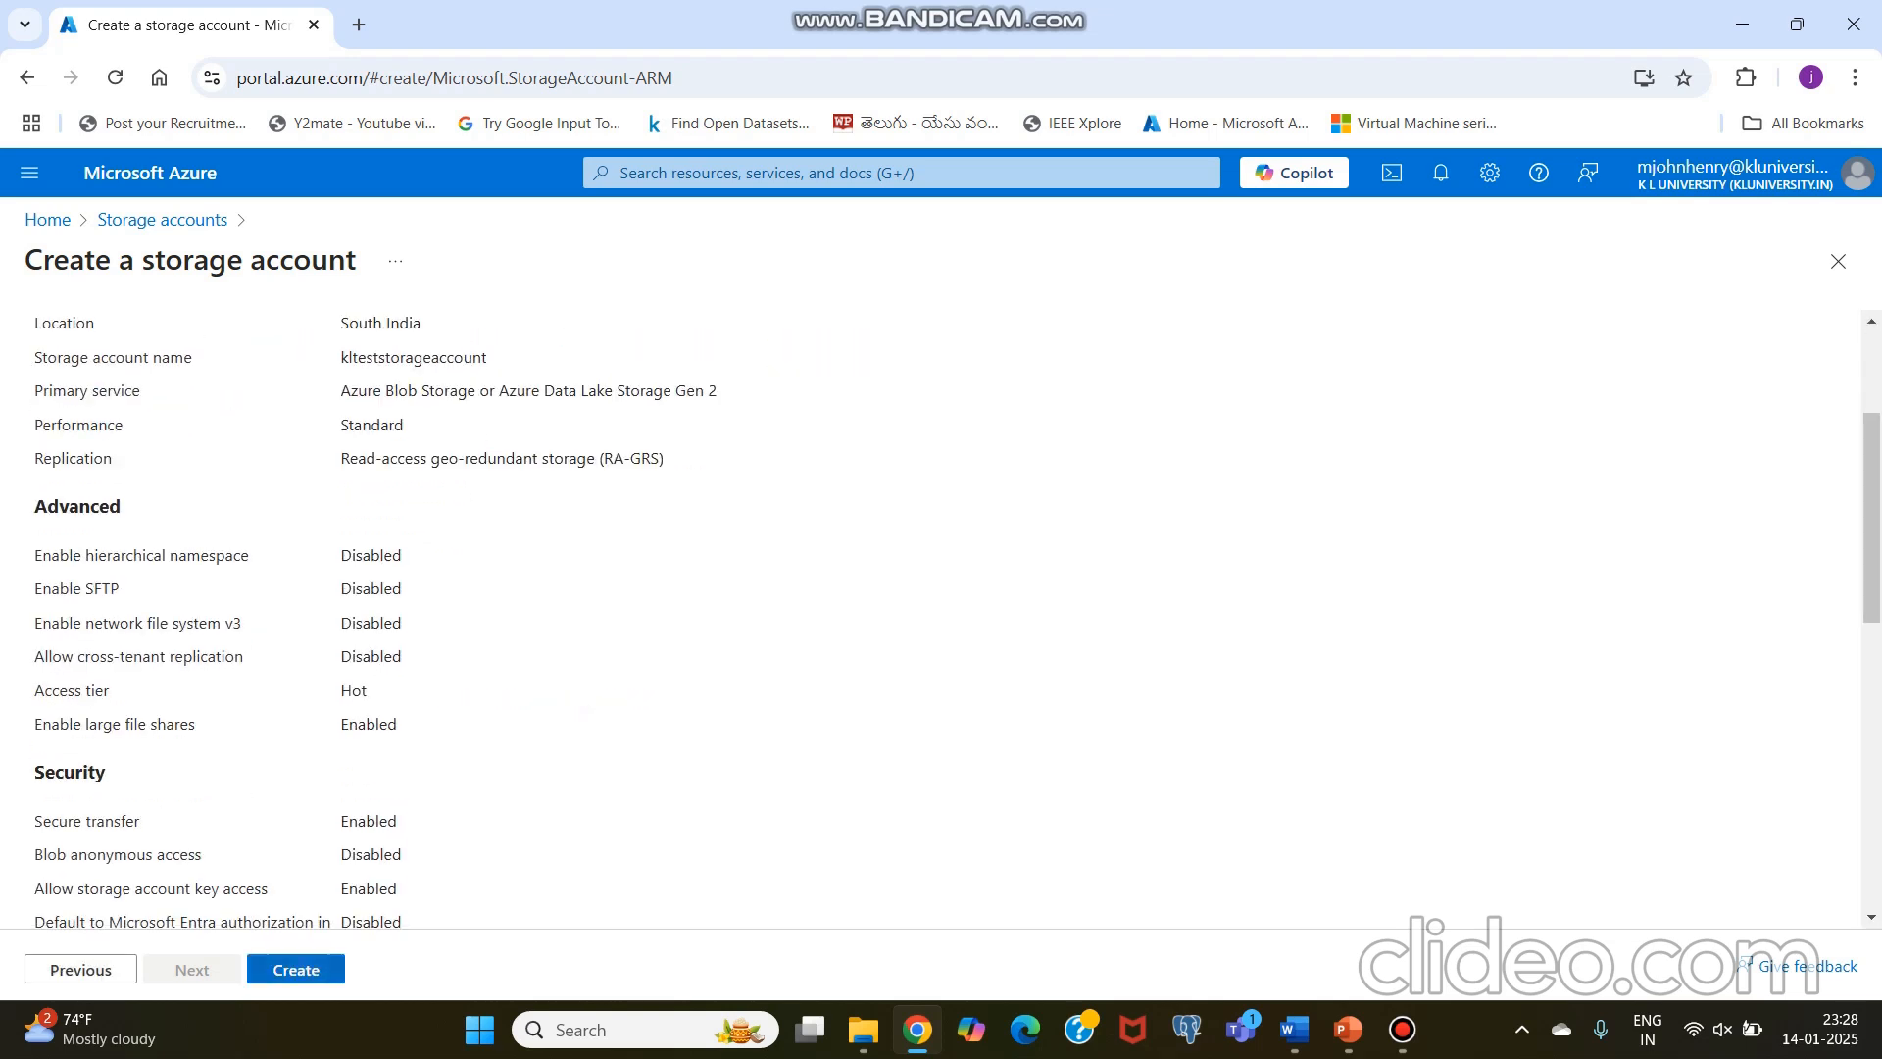
left_click(296, 969)
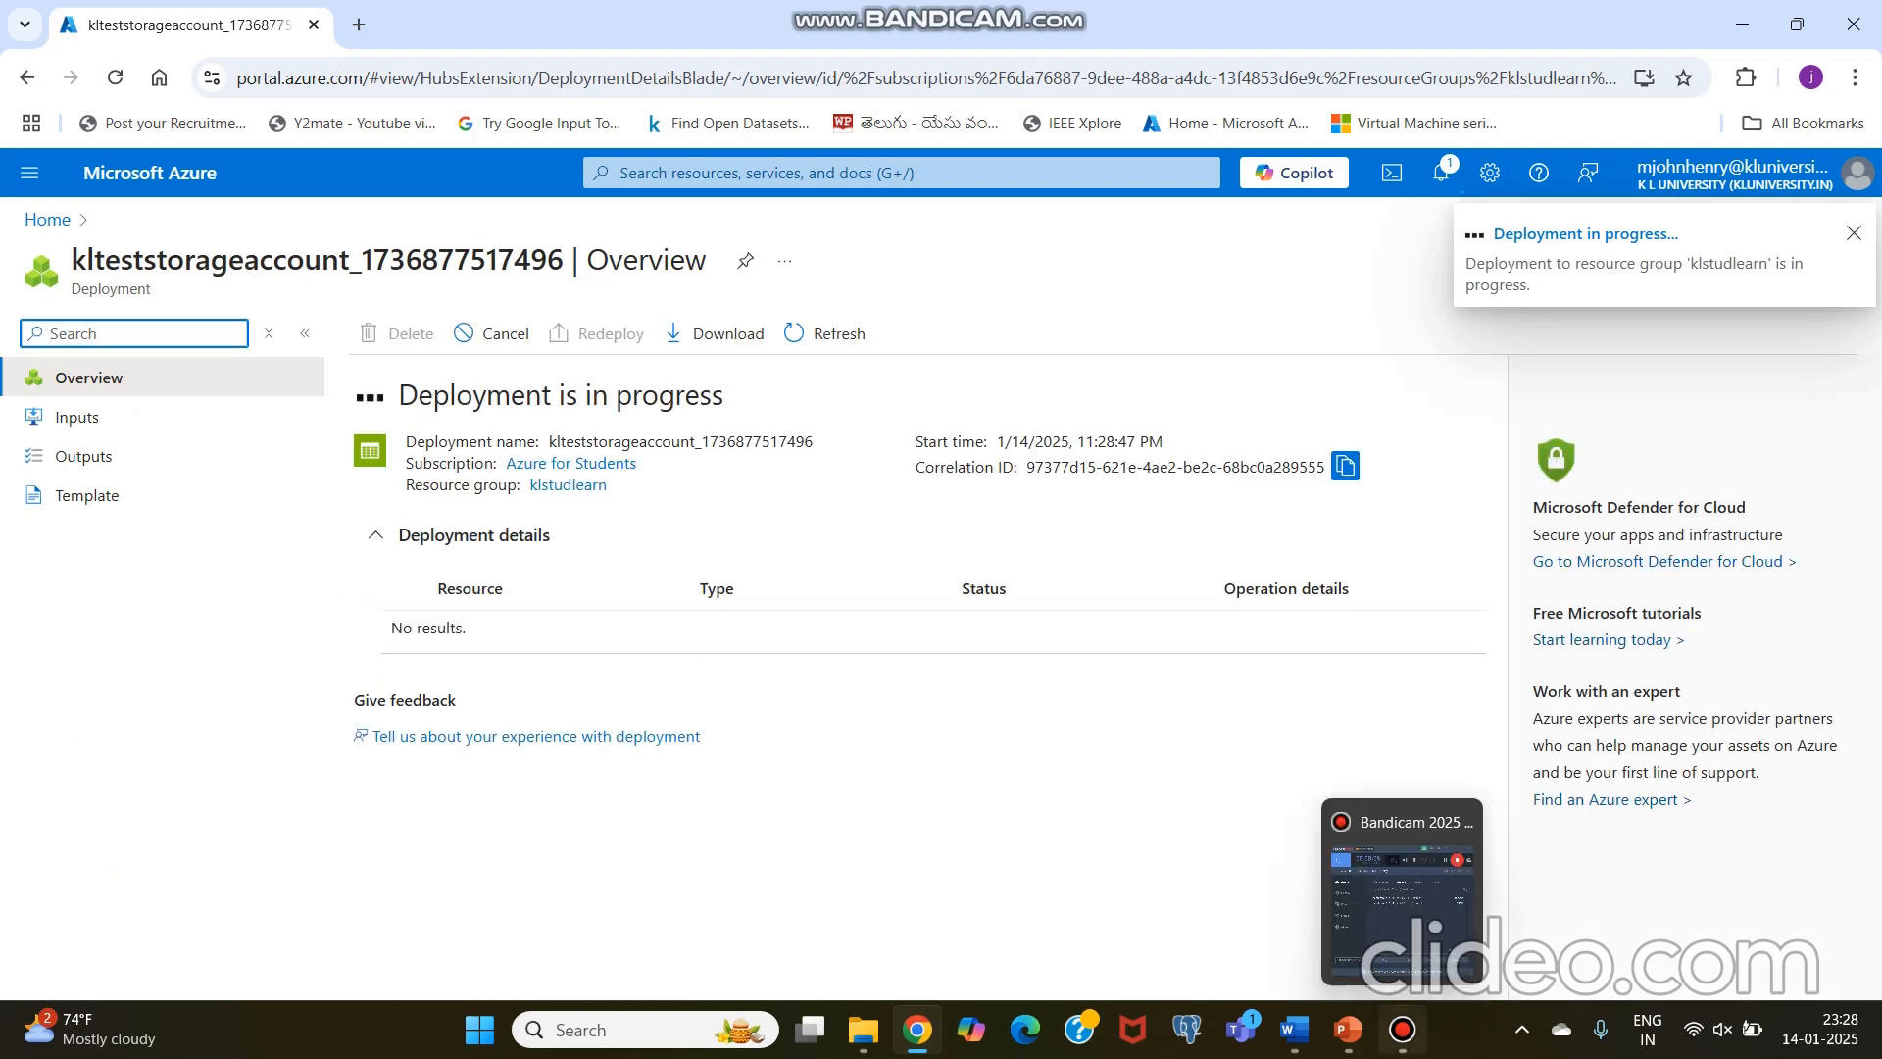
left_click(1402, 1030)
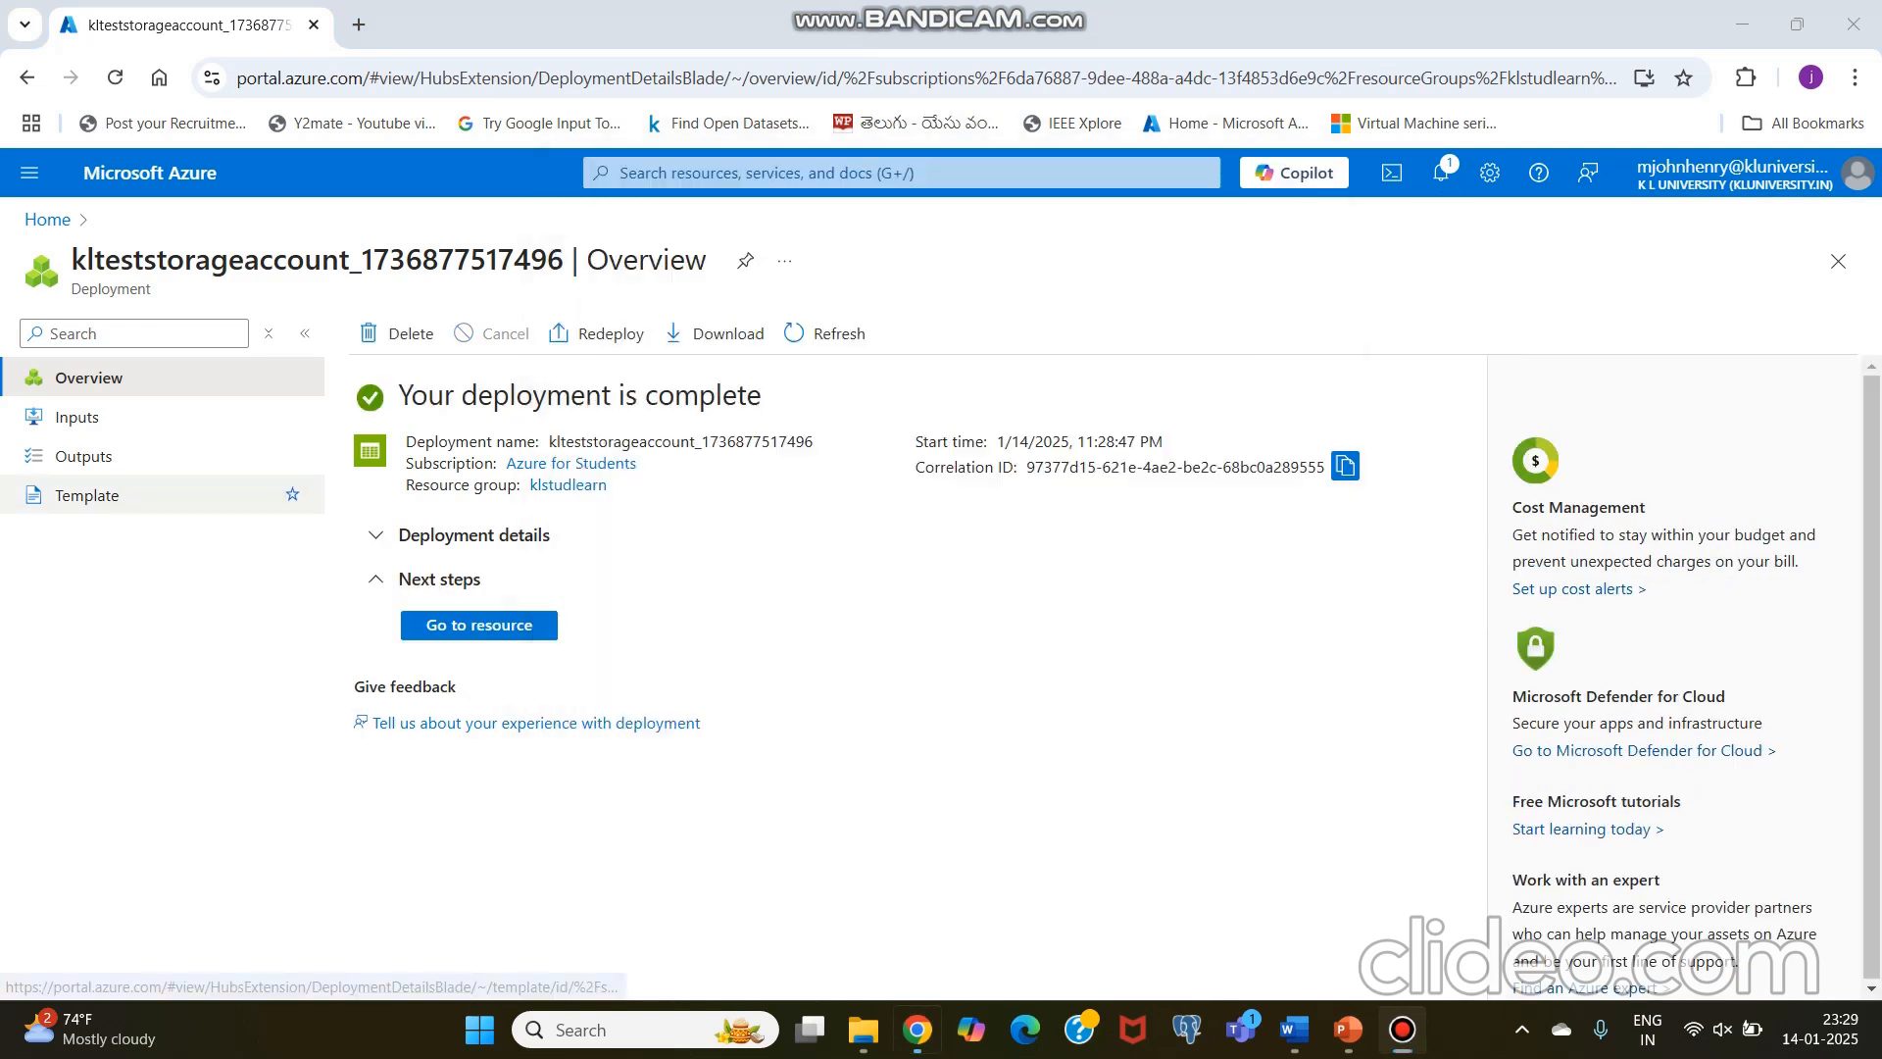
left_click(87, 495)
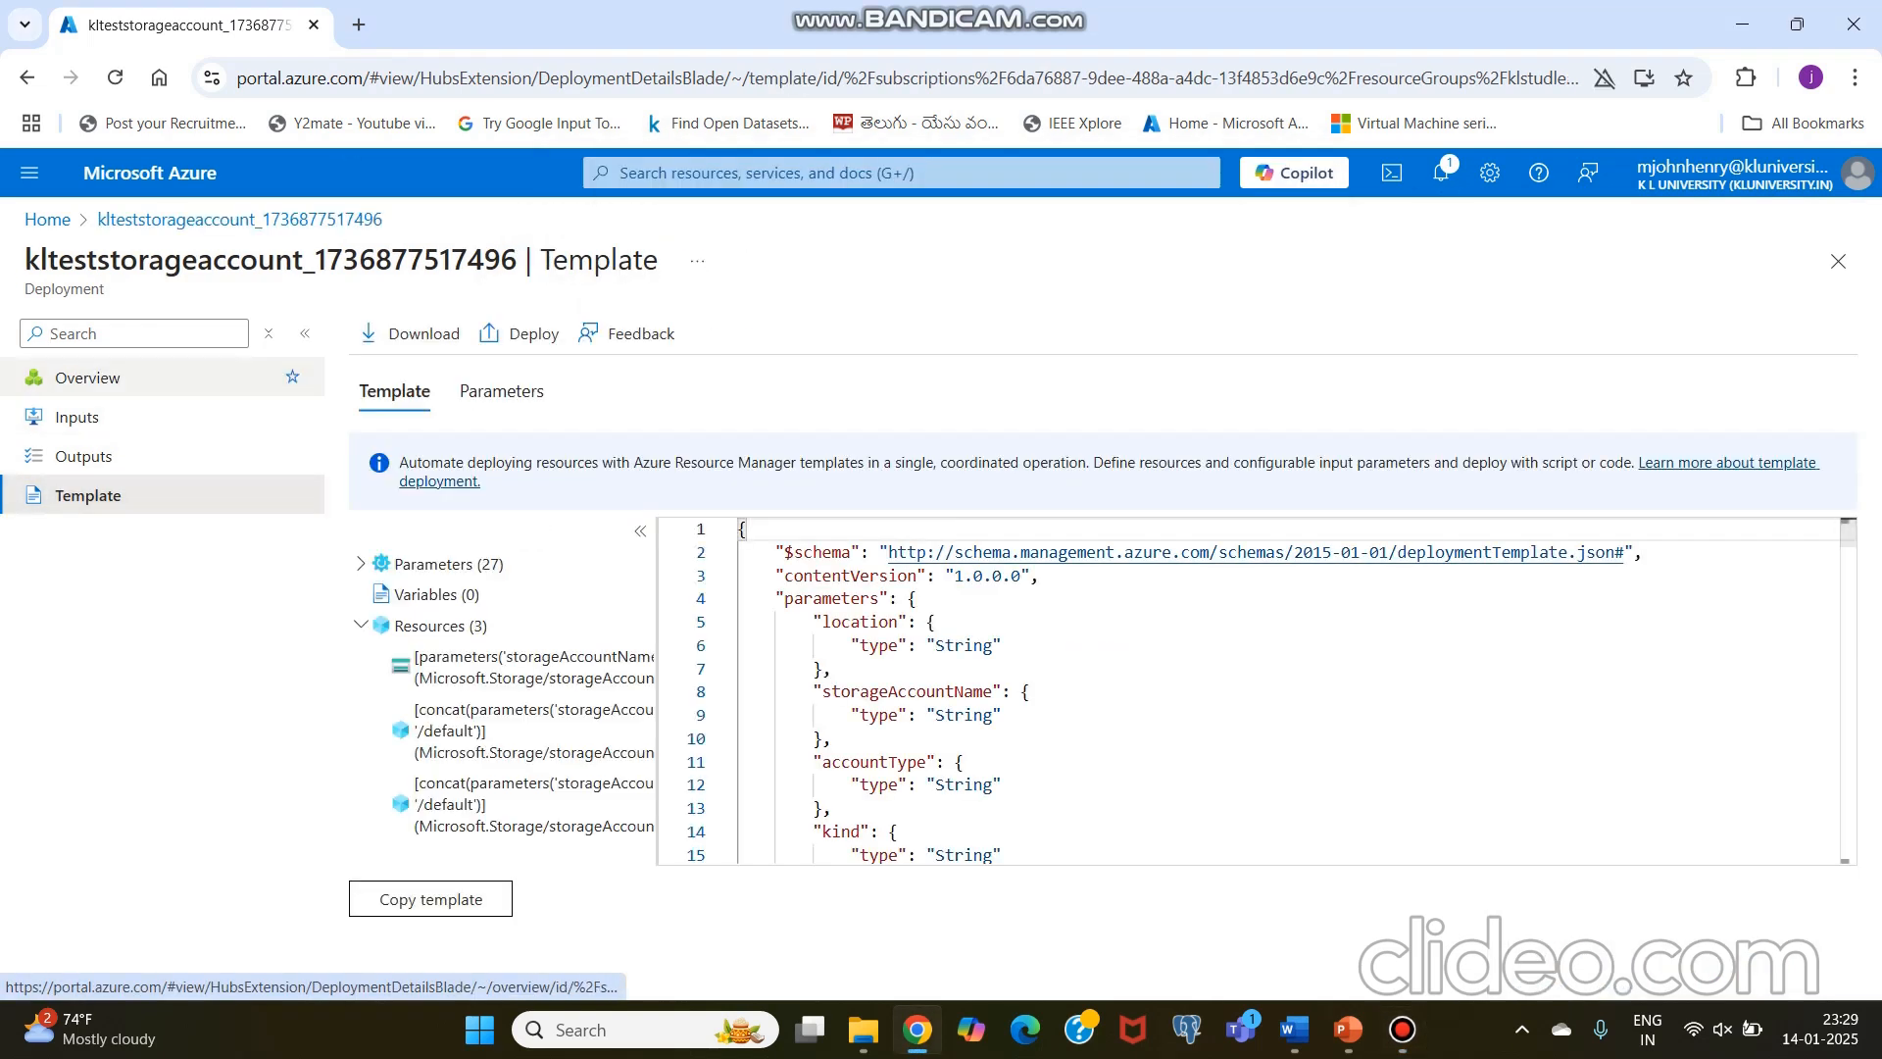
left_click(89, 377)
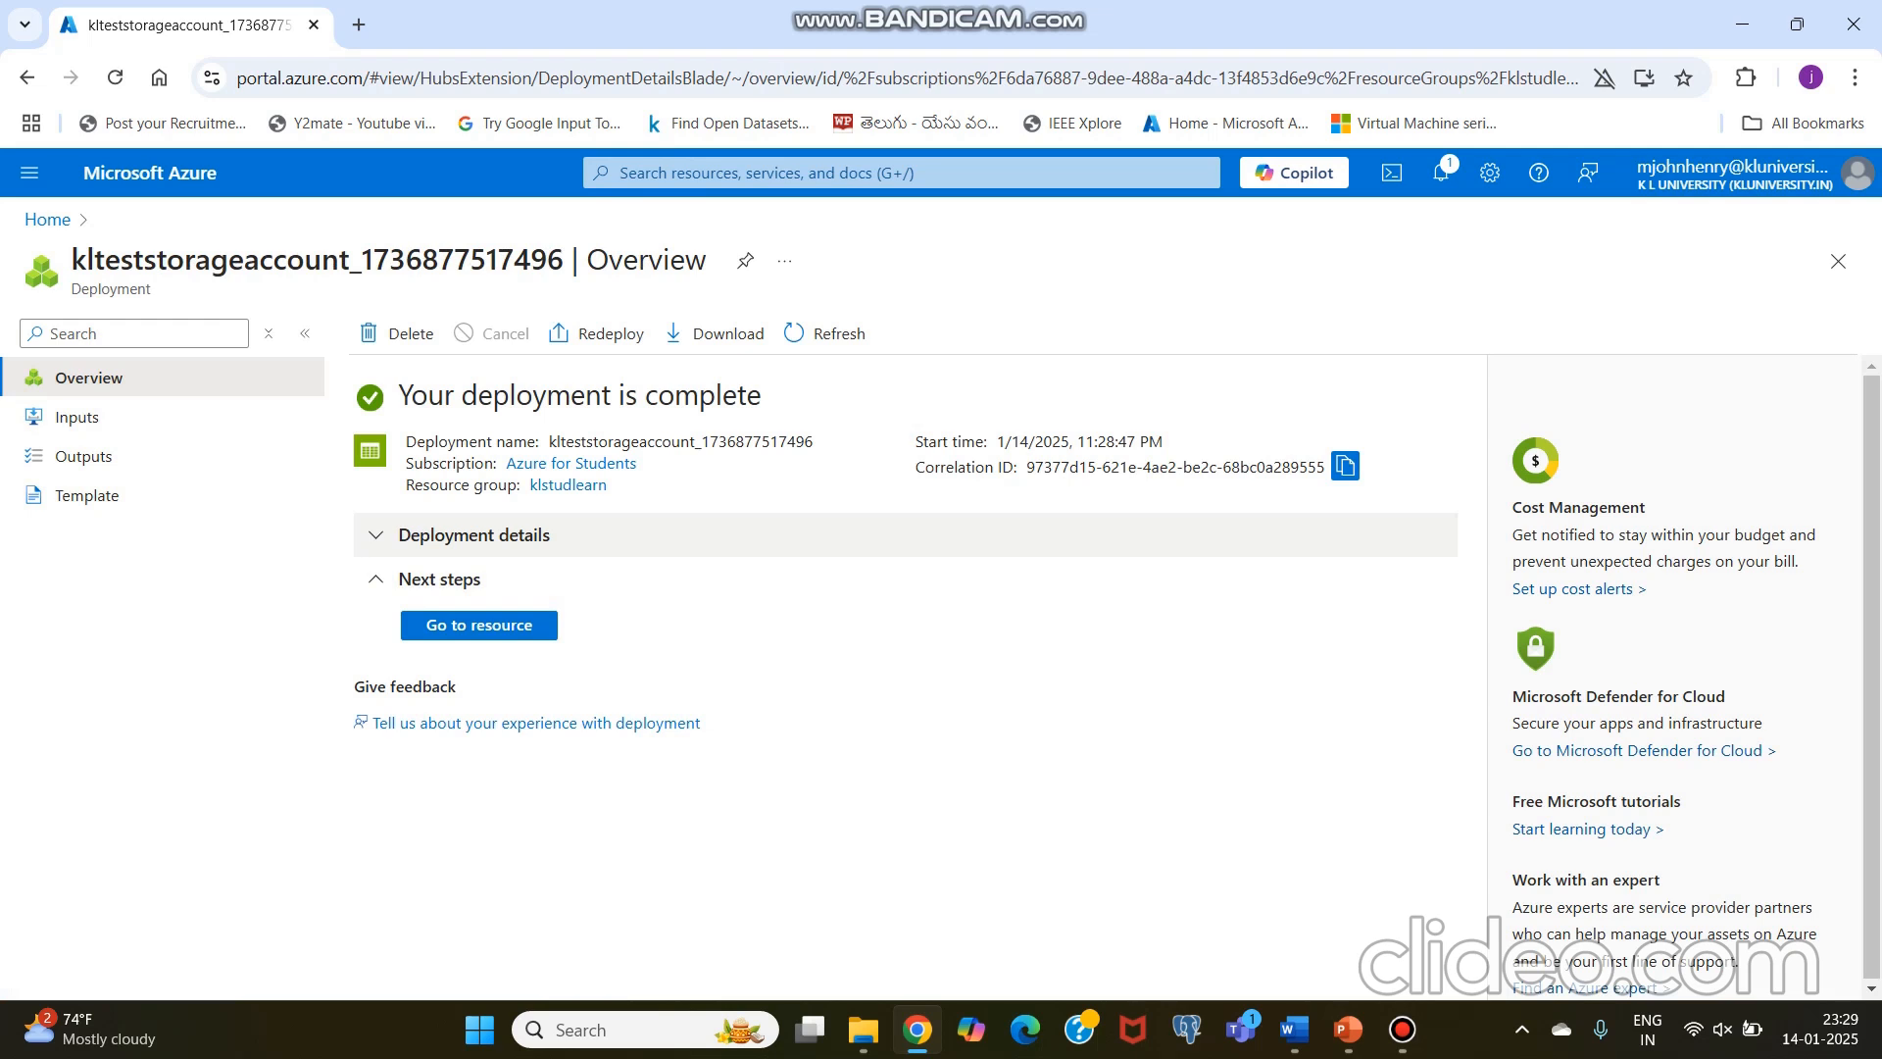
Step: Go to the deployed storage account and open its list of data storage containers
left_click(478, 624)
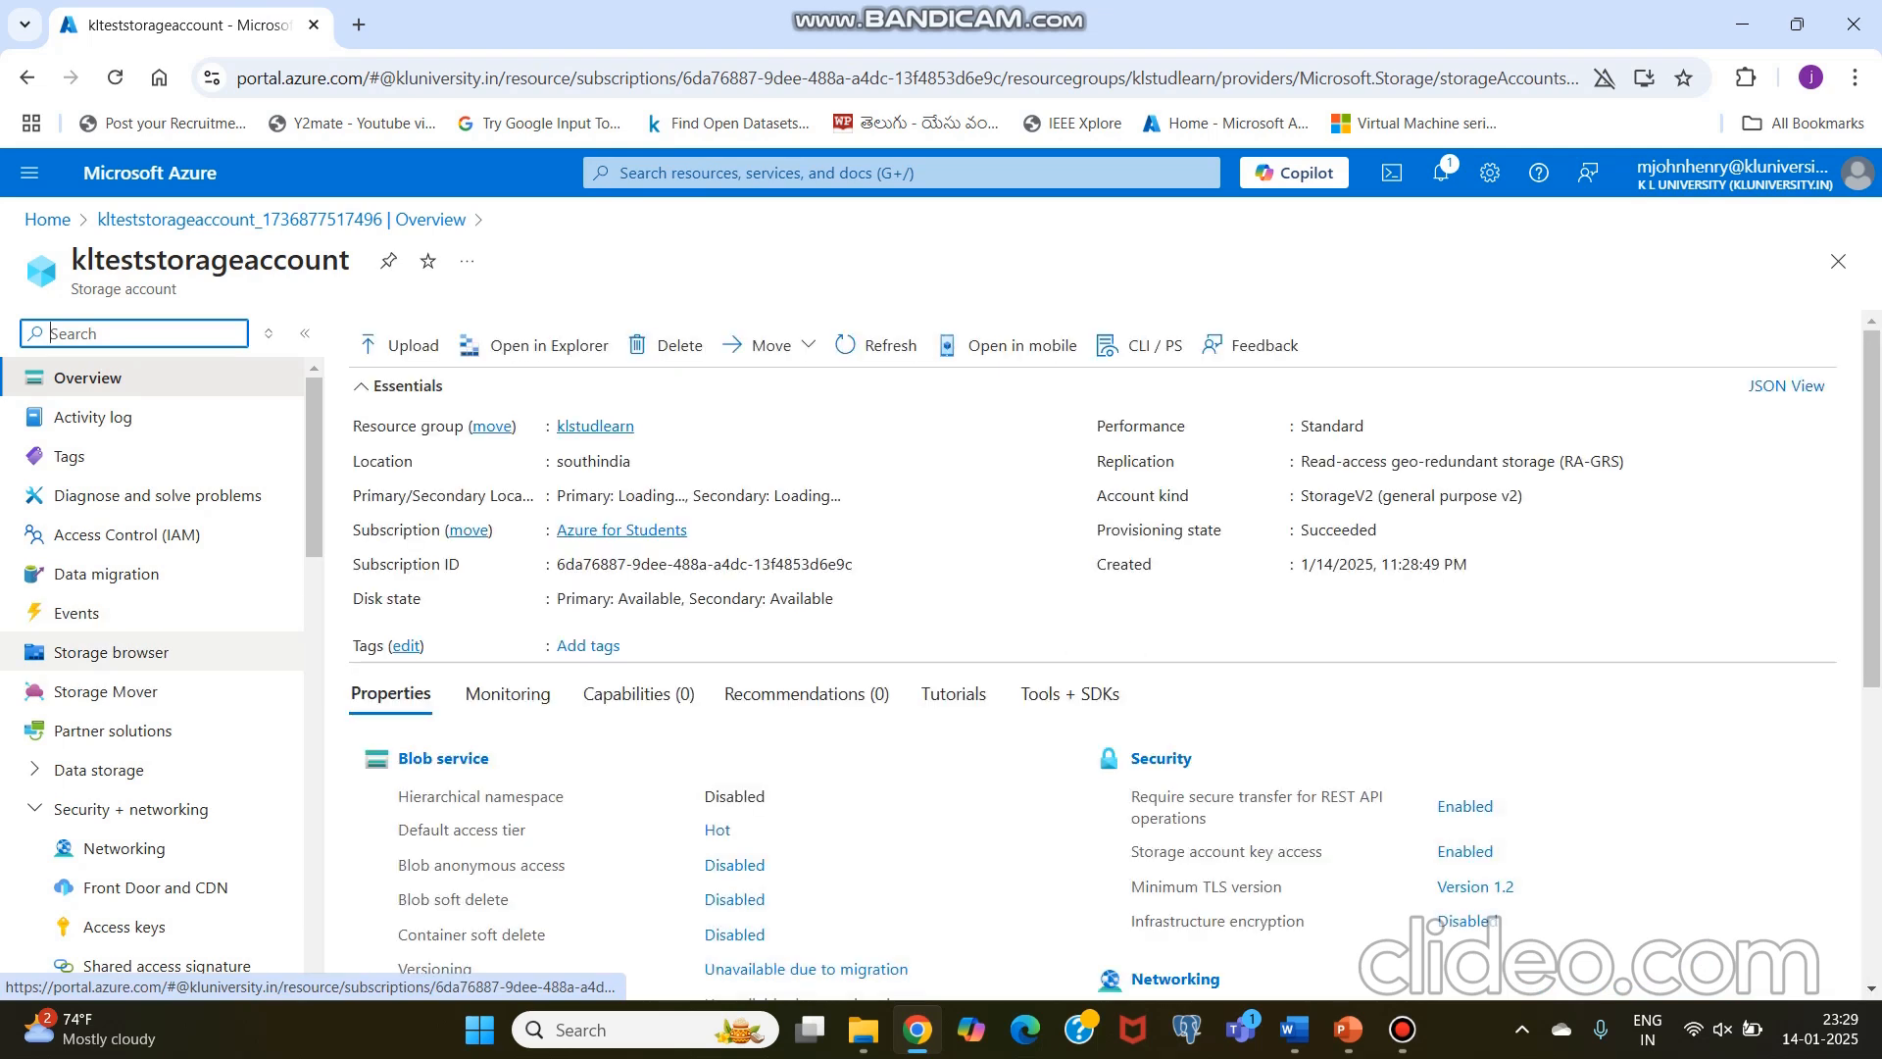
scroll(147, 647, "down", 3)
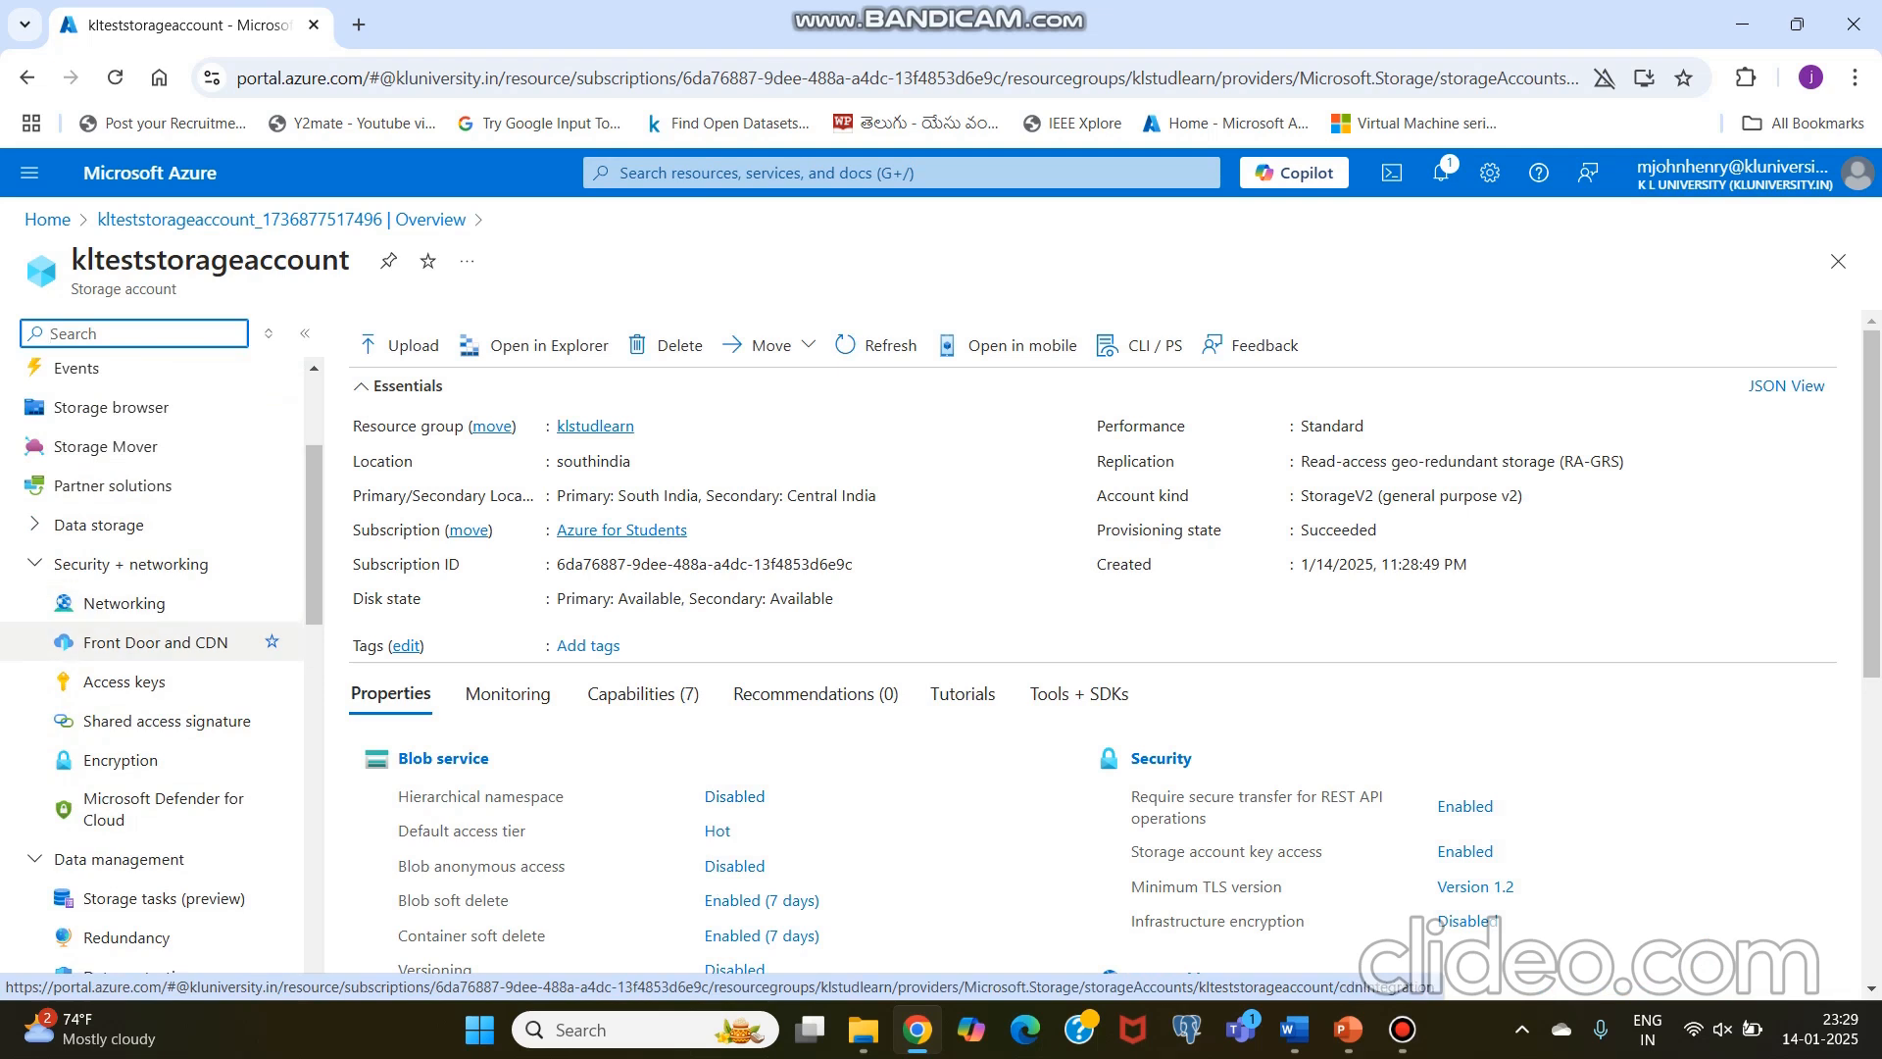
scroll(147, 564, "up", 3)
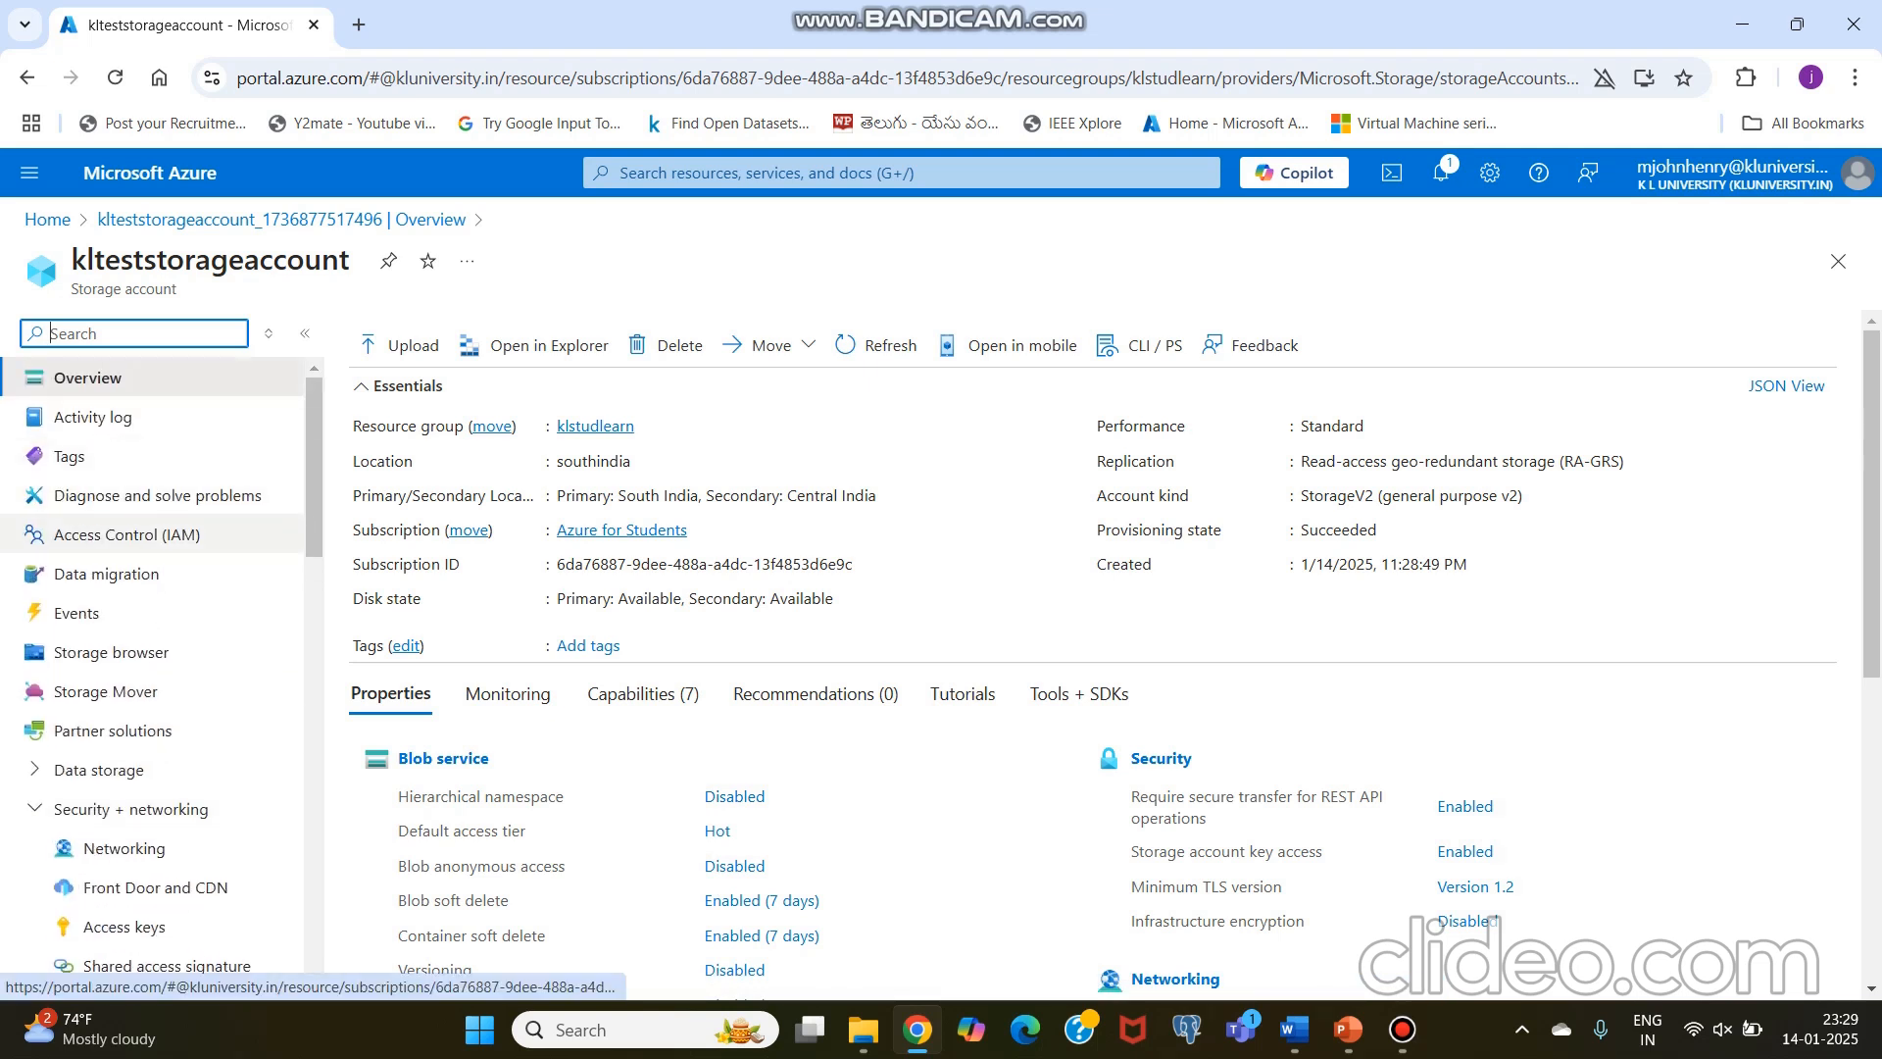
scroll(147, 510, "down", 6)
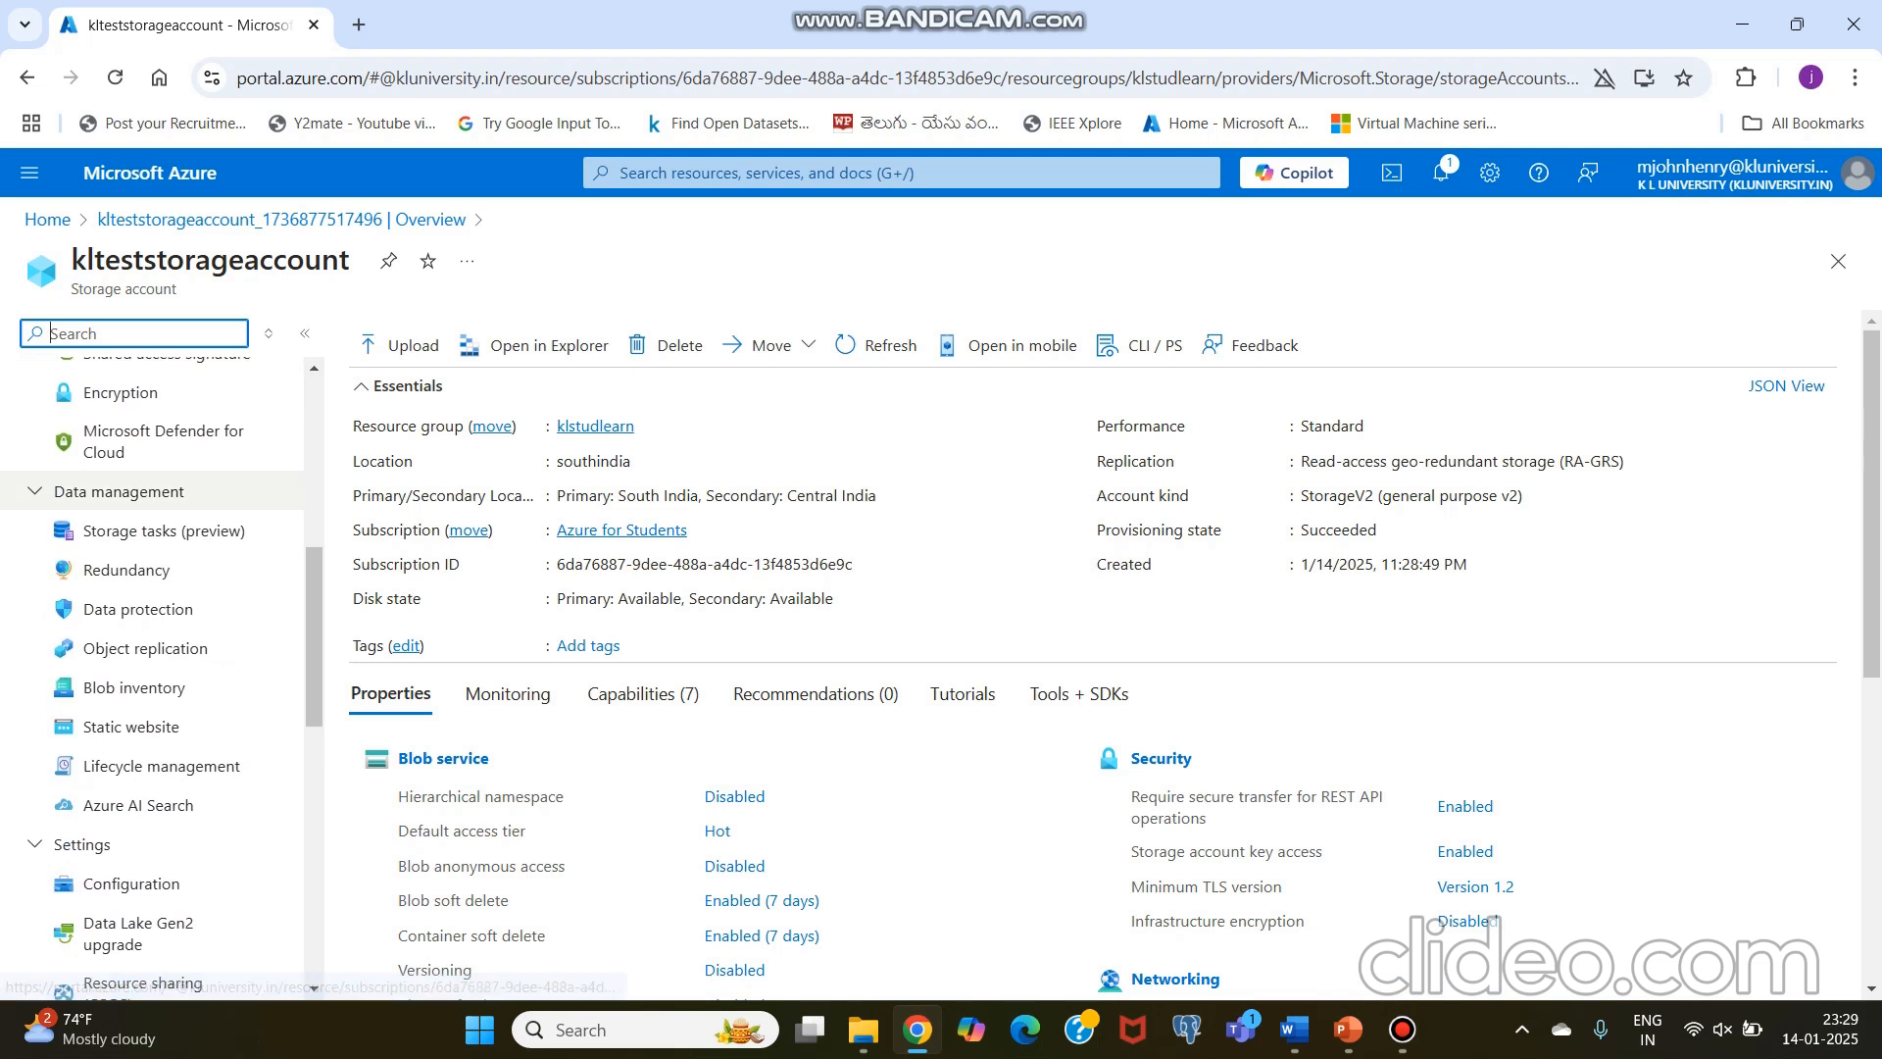
scroll(147, 568, "up", 5)
left_click(98, 647)
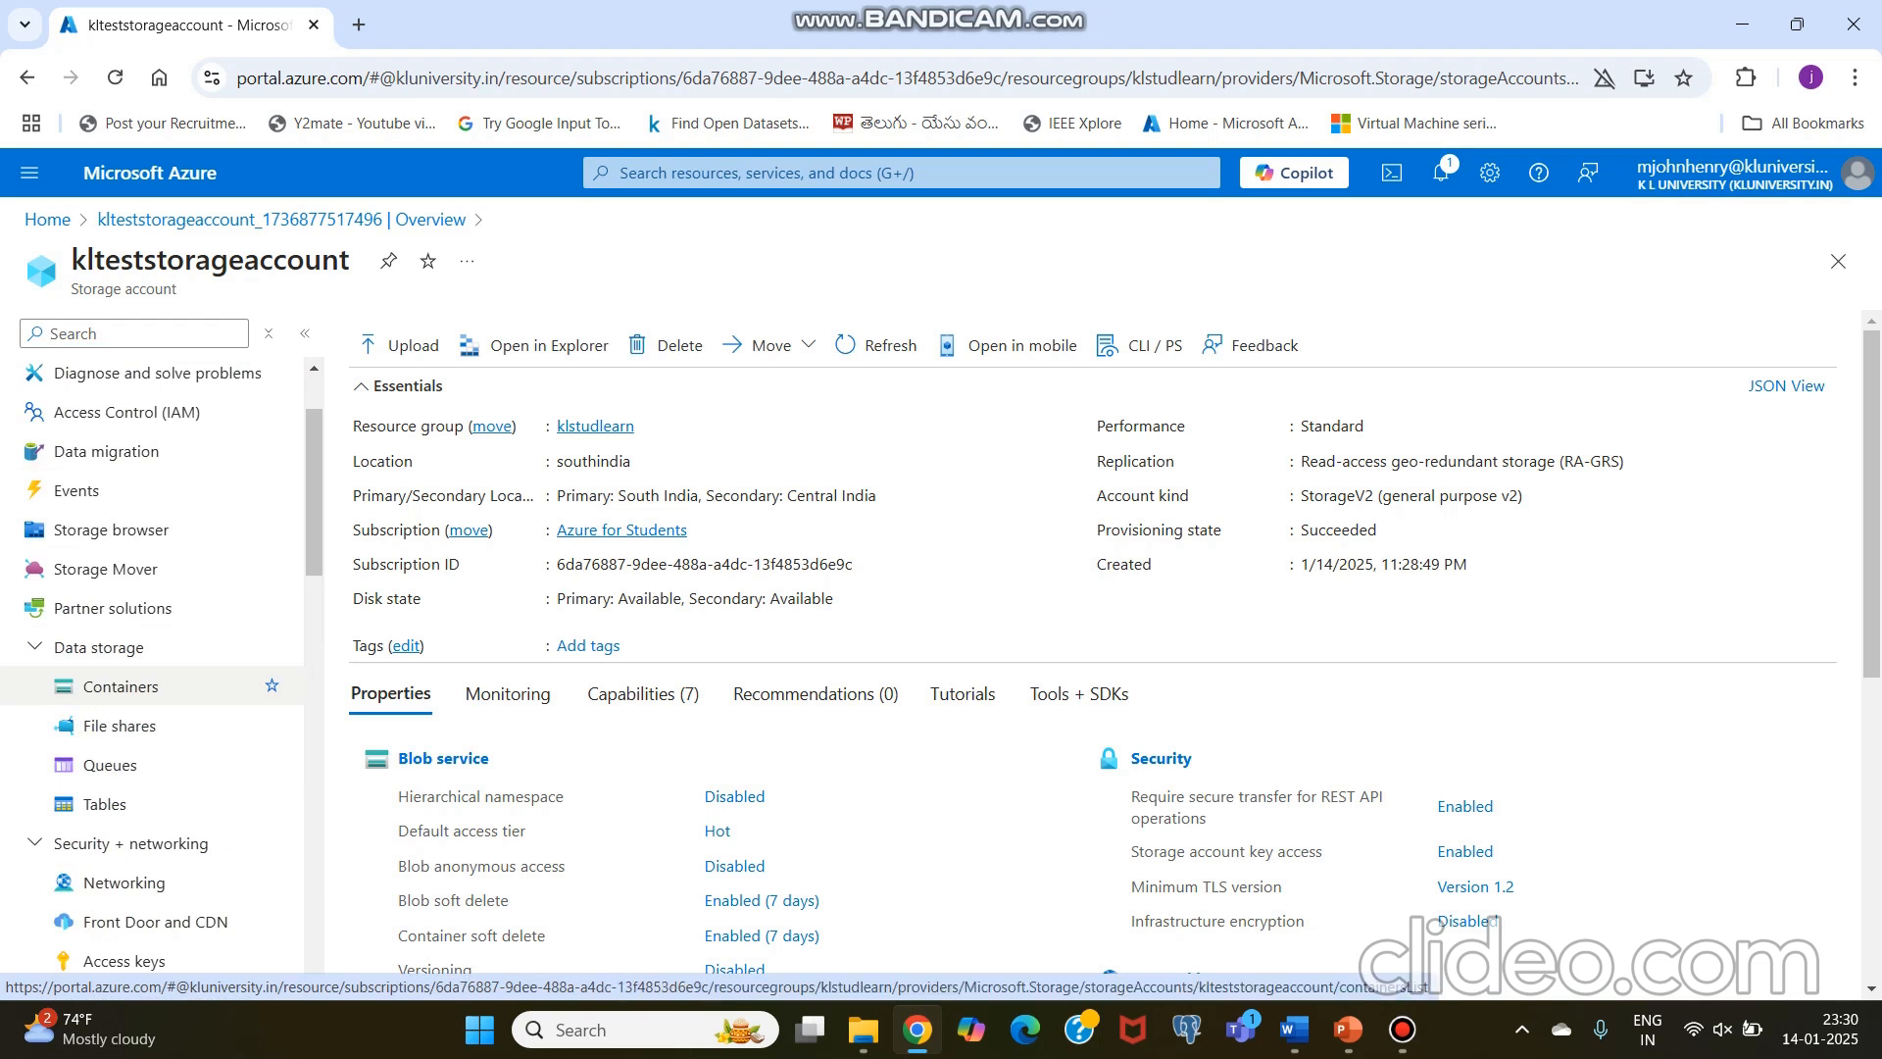
left_click(121, 686)
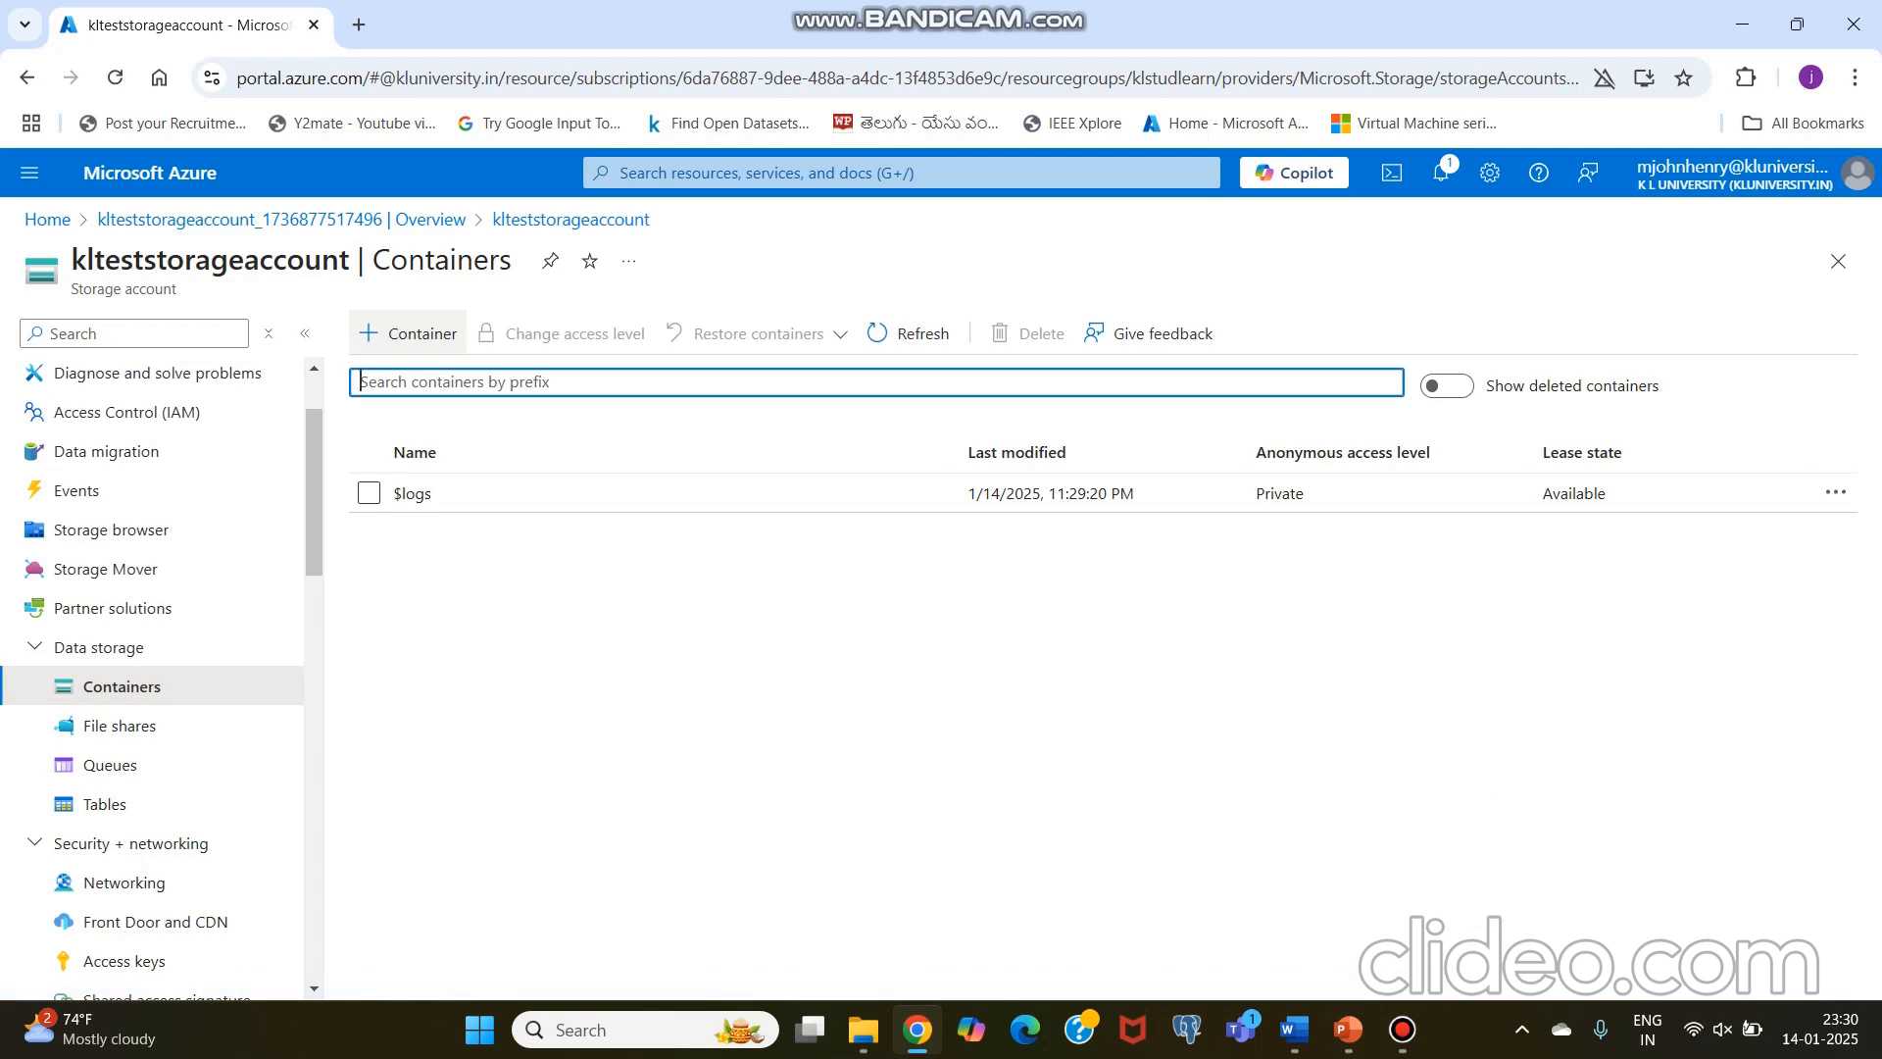
Step: Create a container named input in the storage account
left_click(408, 333)
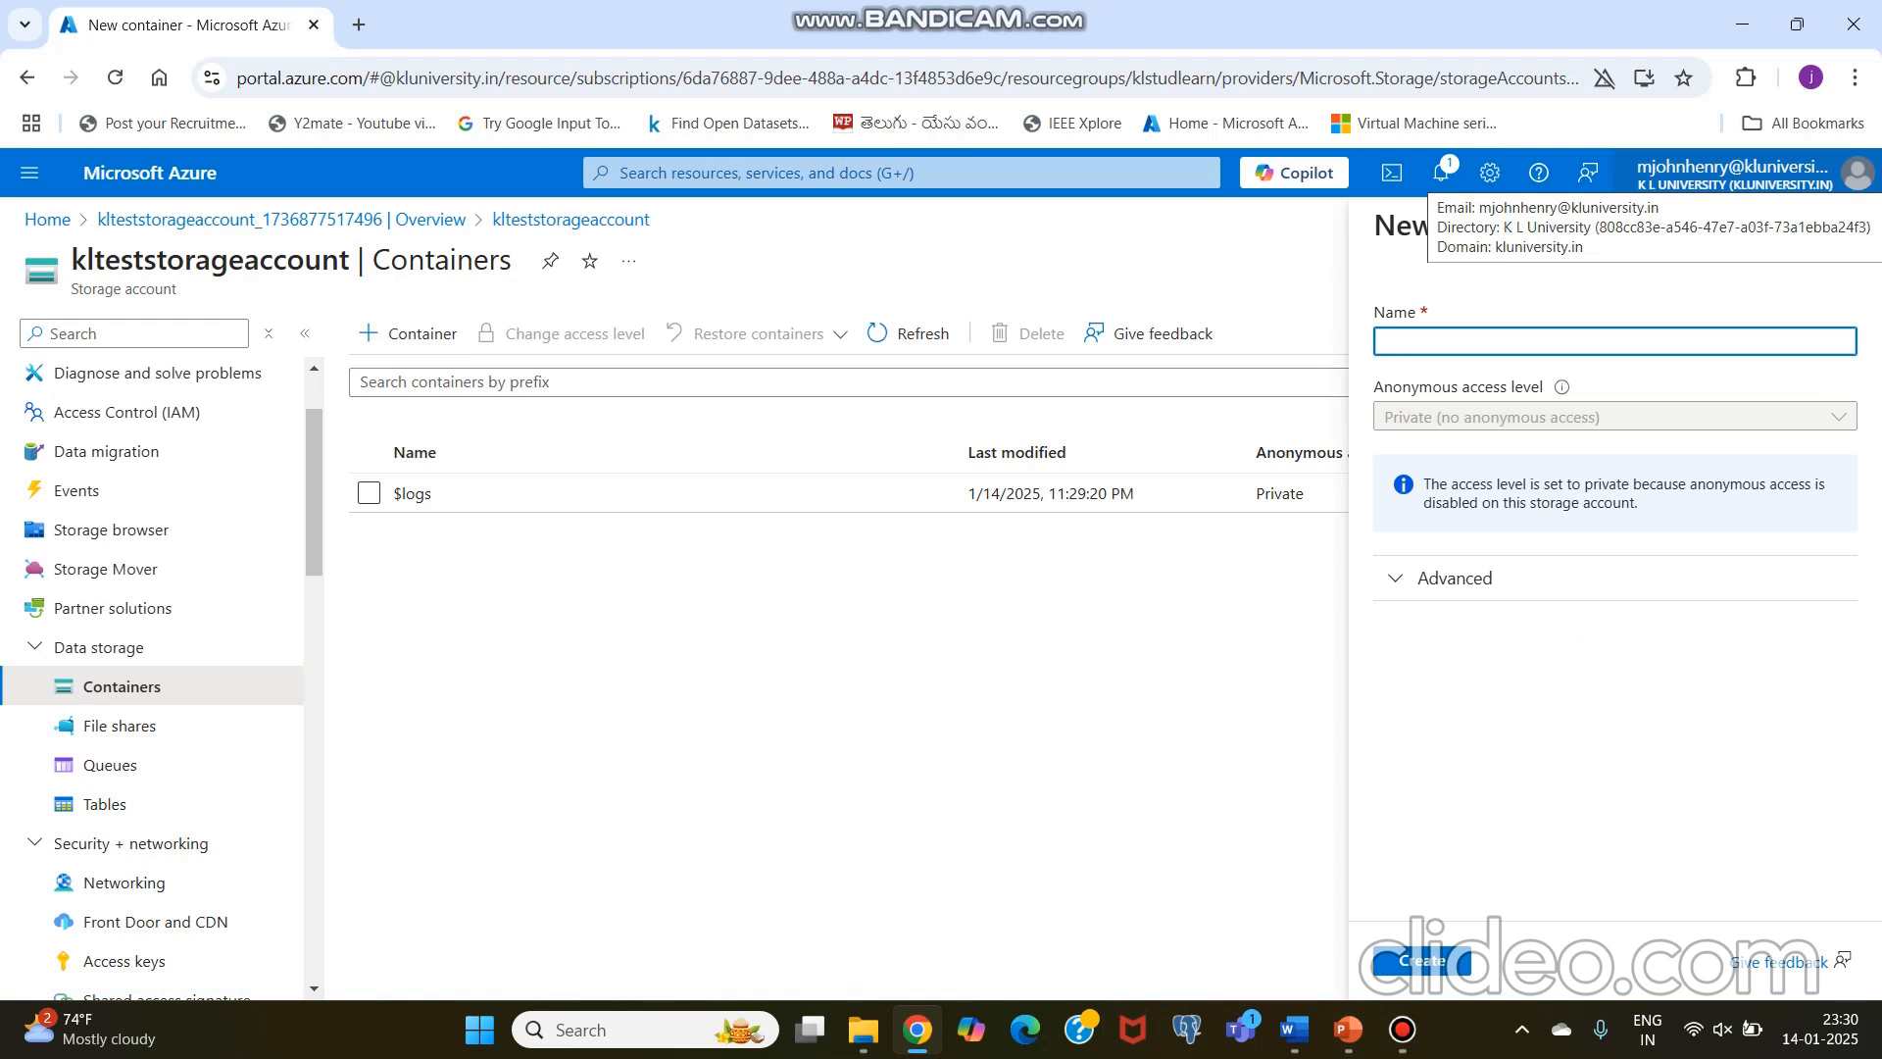
type("input")
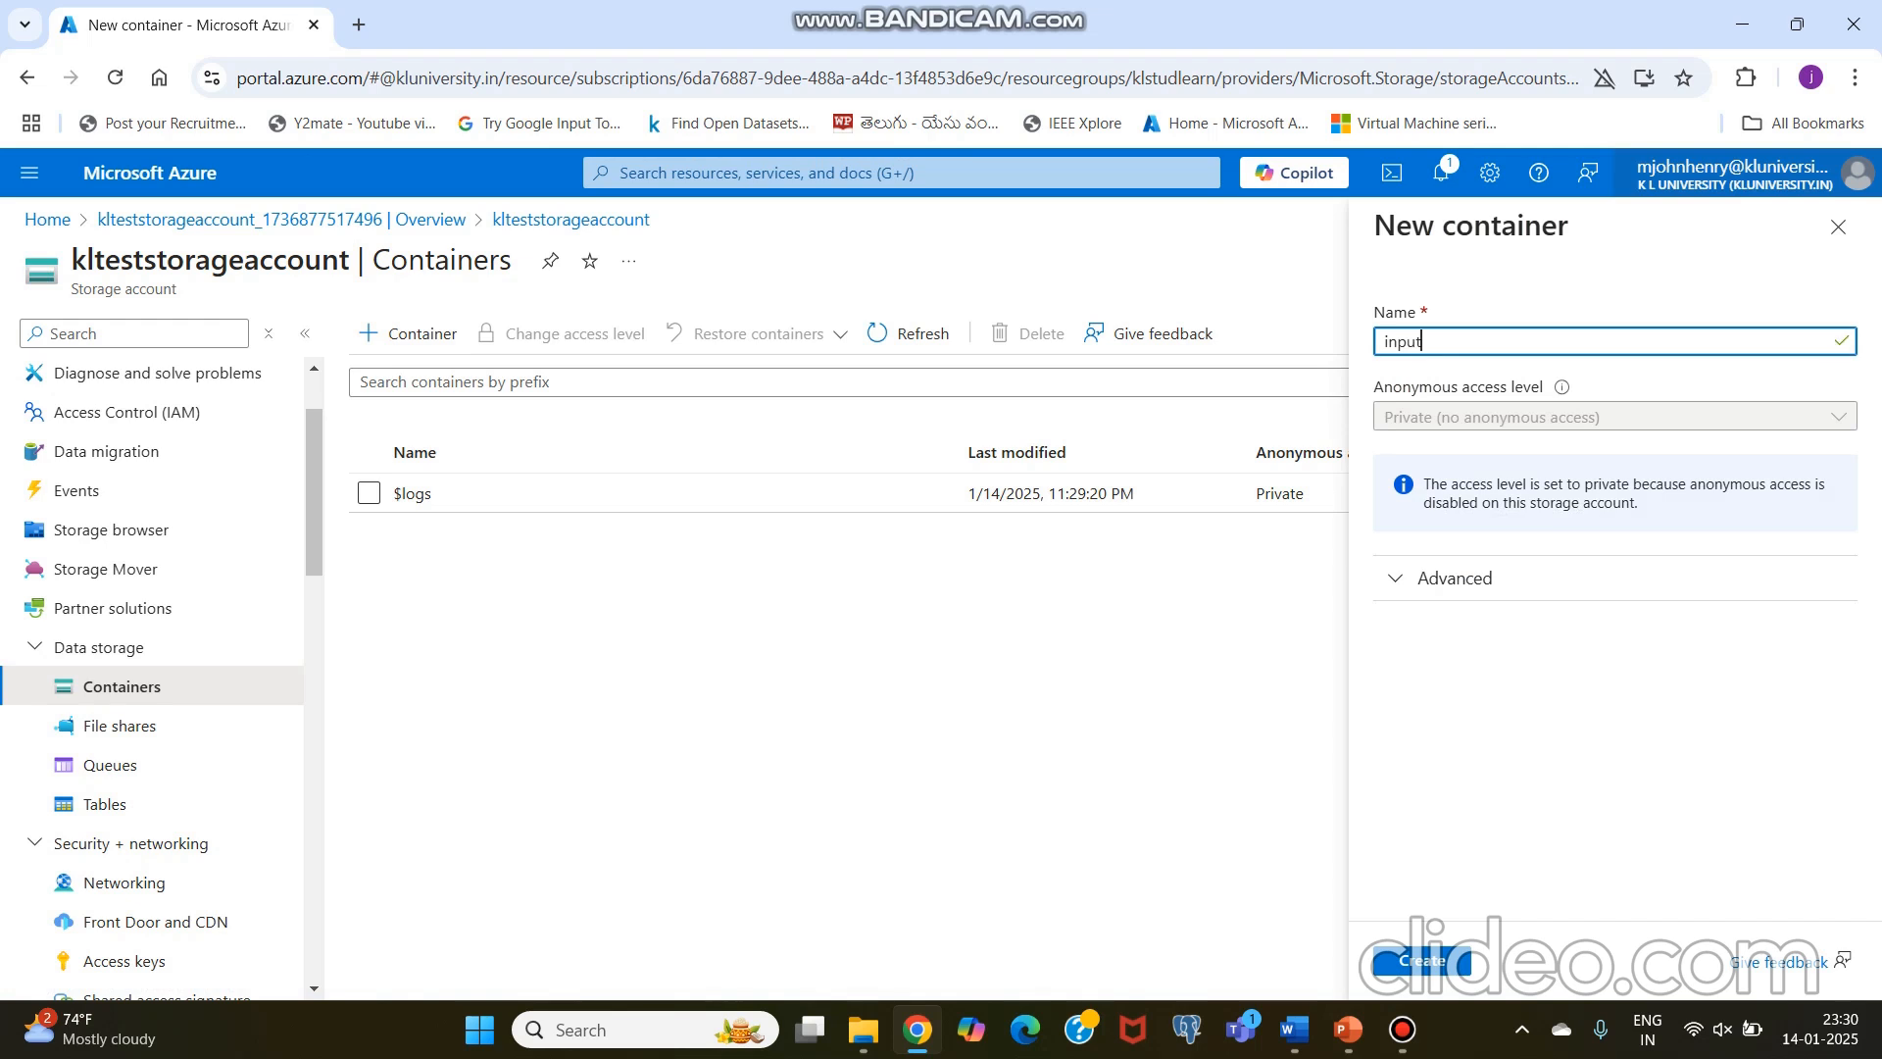
key("Return")
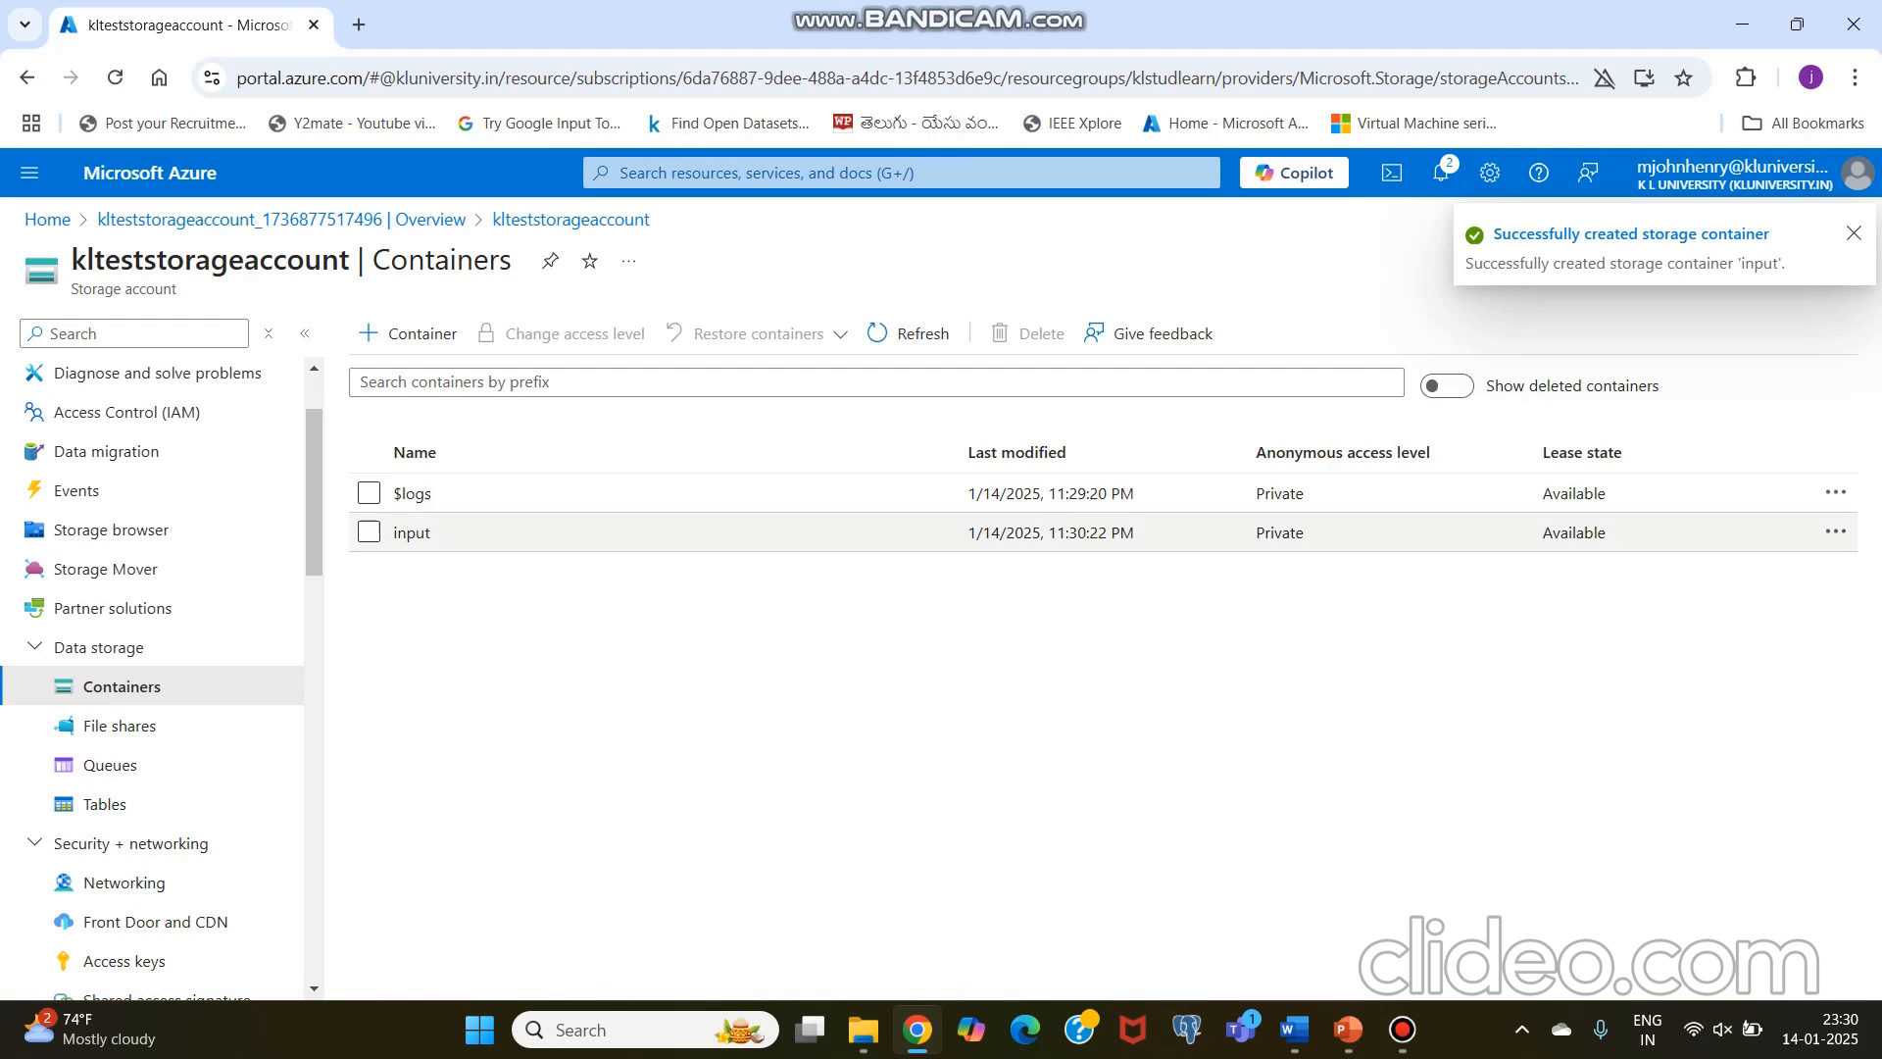
Step: Create a second container named output in the storage account
left_click(407, 333)
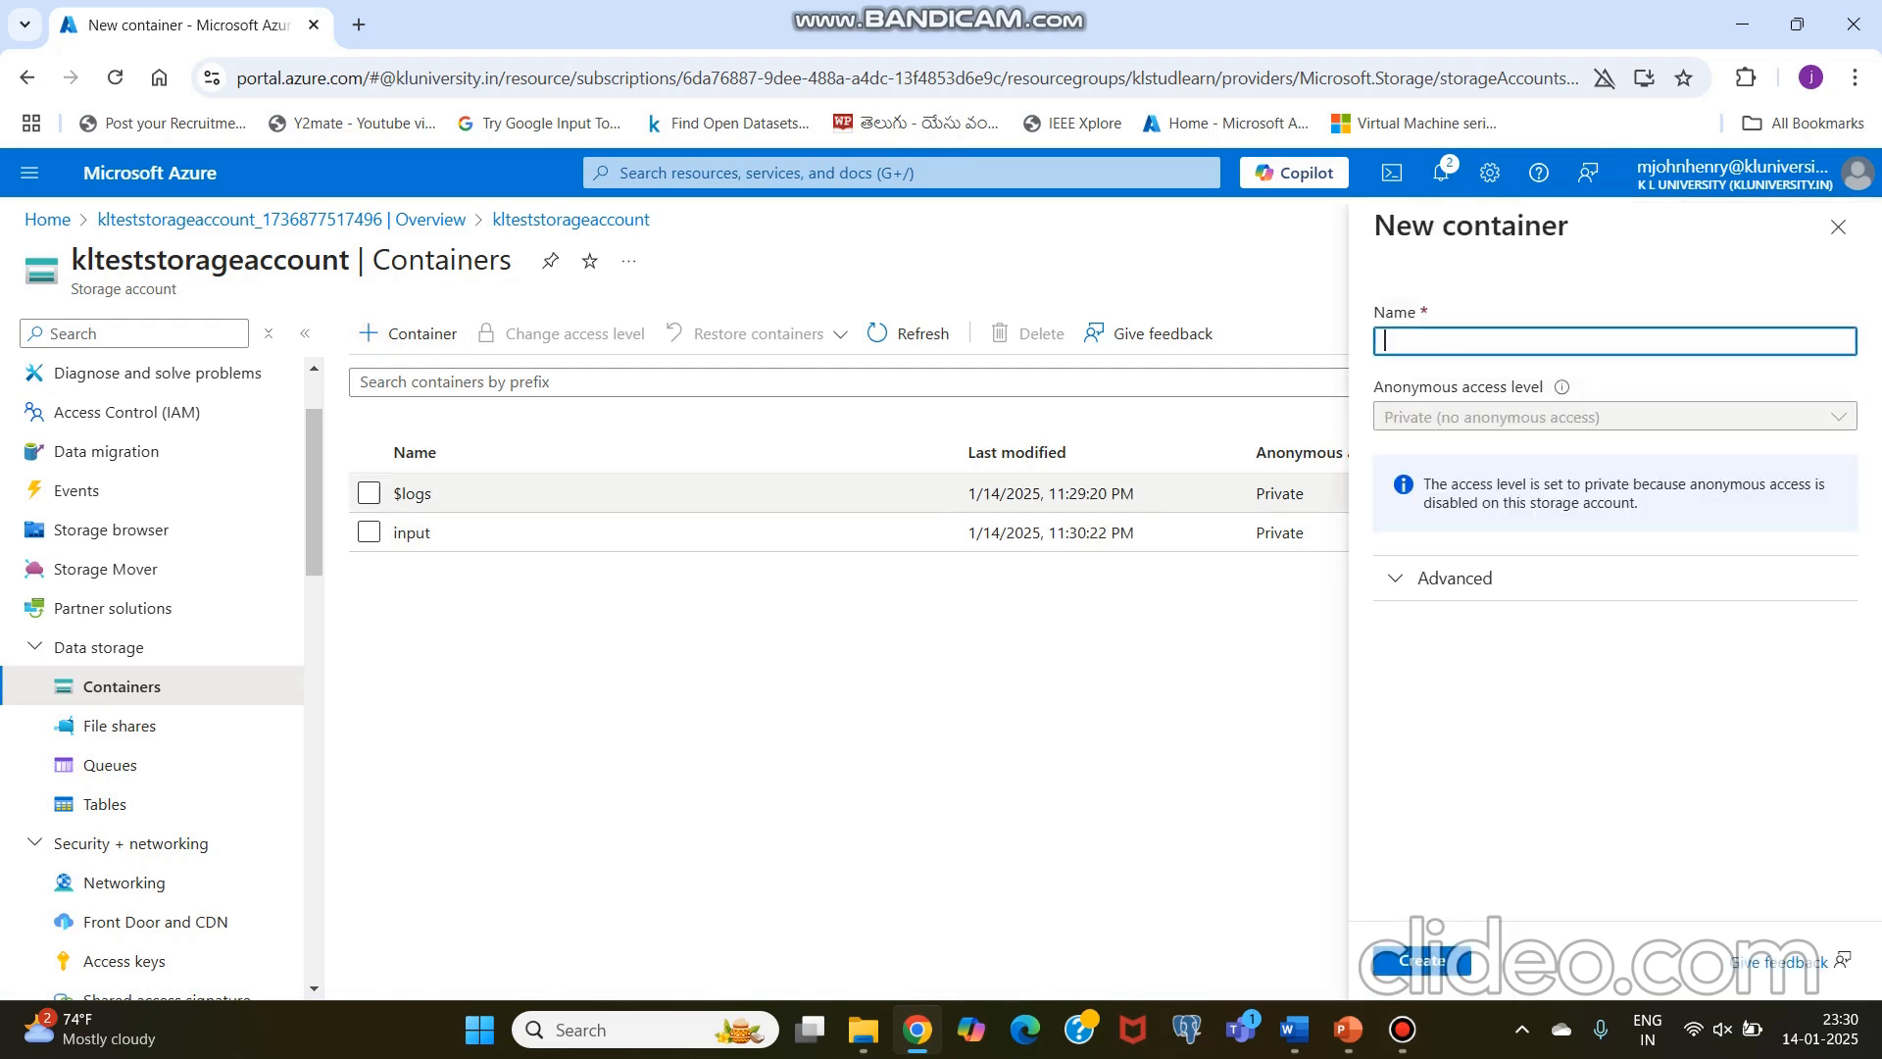
type("output")
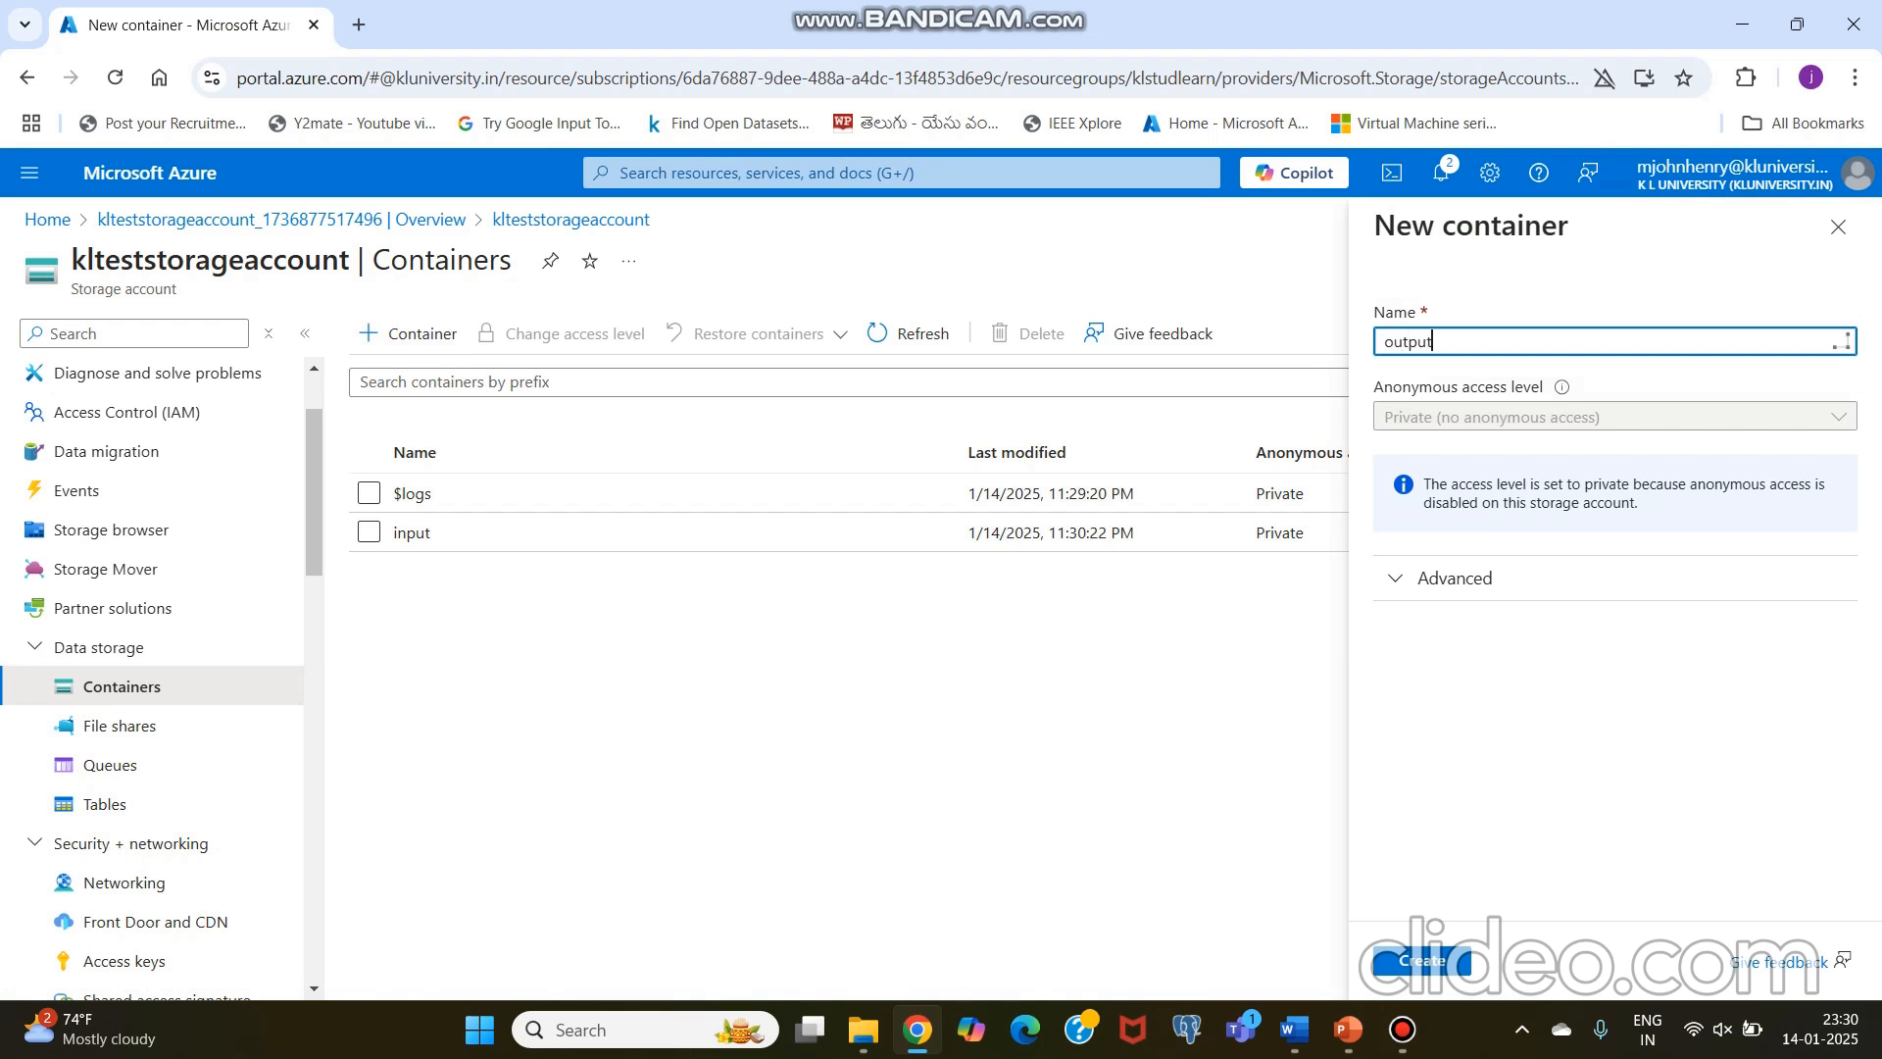
left_click(1421, 961)
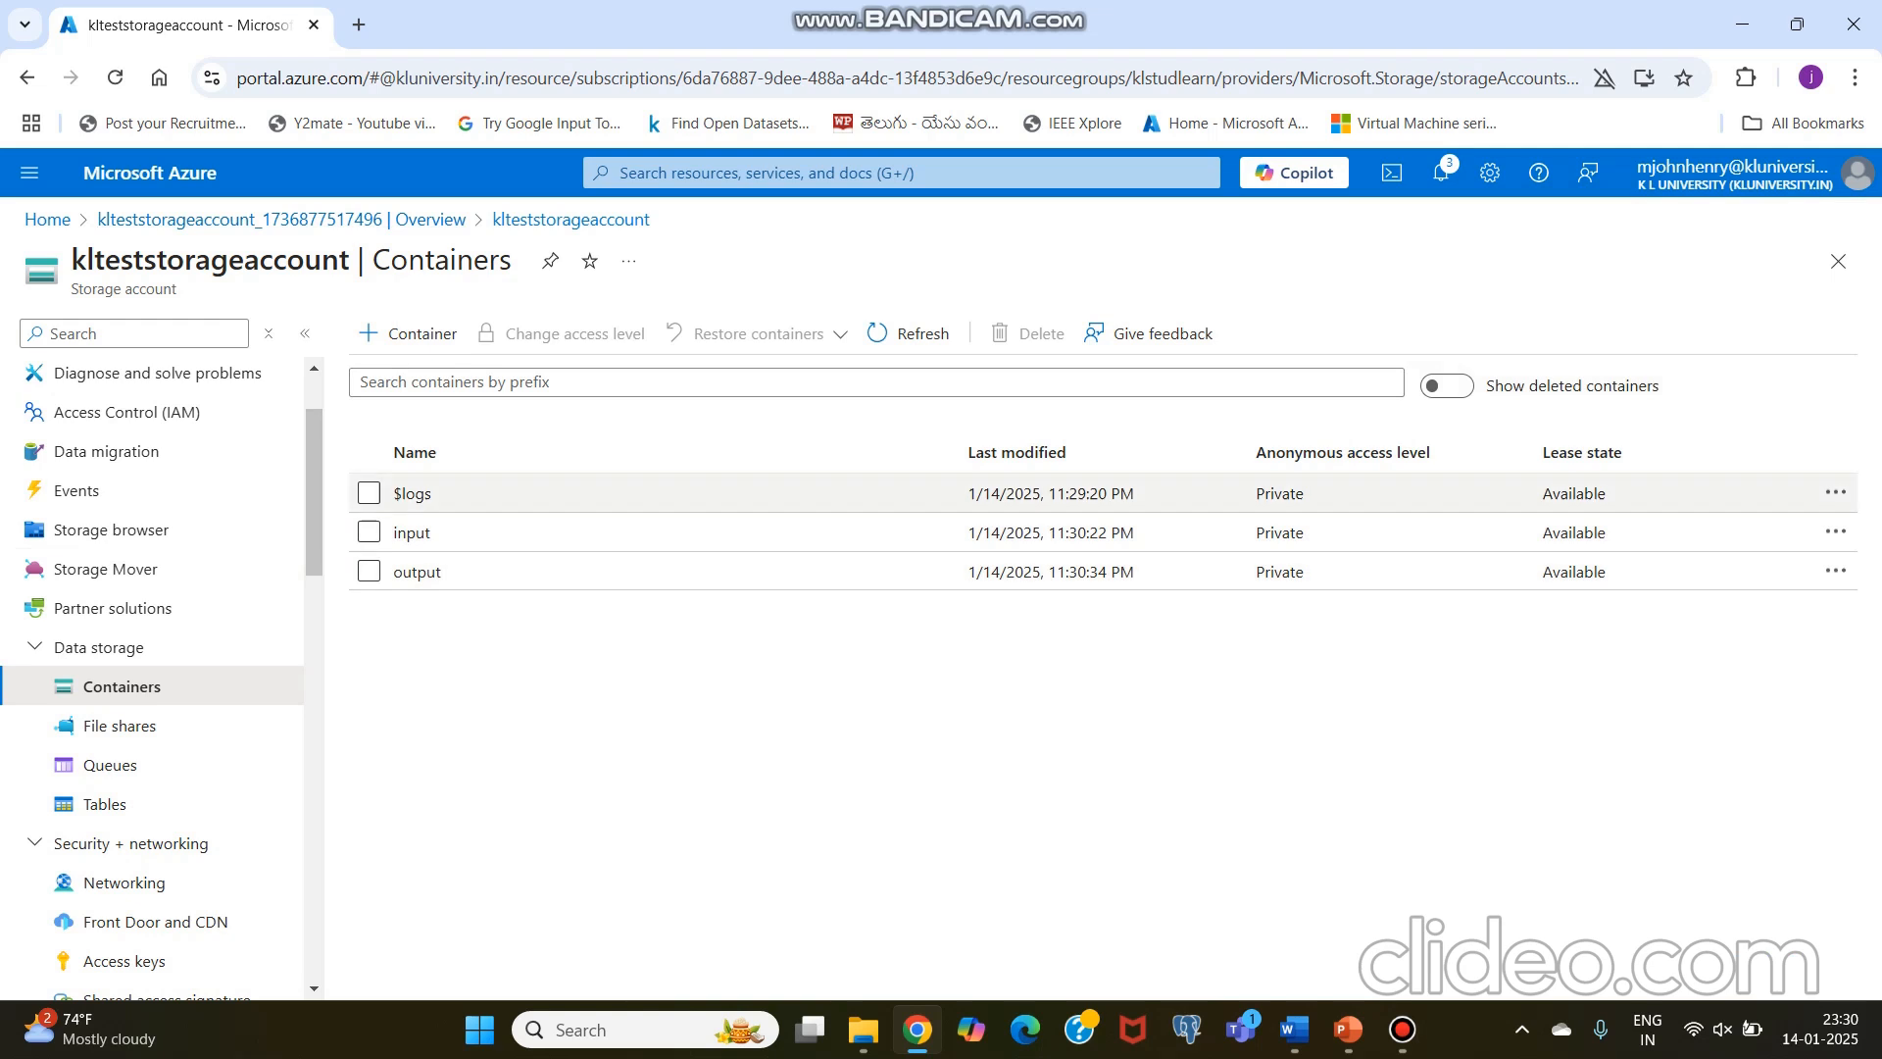
Step: View the input container, and view klteststorageaccount's blob containers in the storage browser
left_click(412, 532)
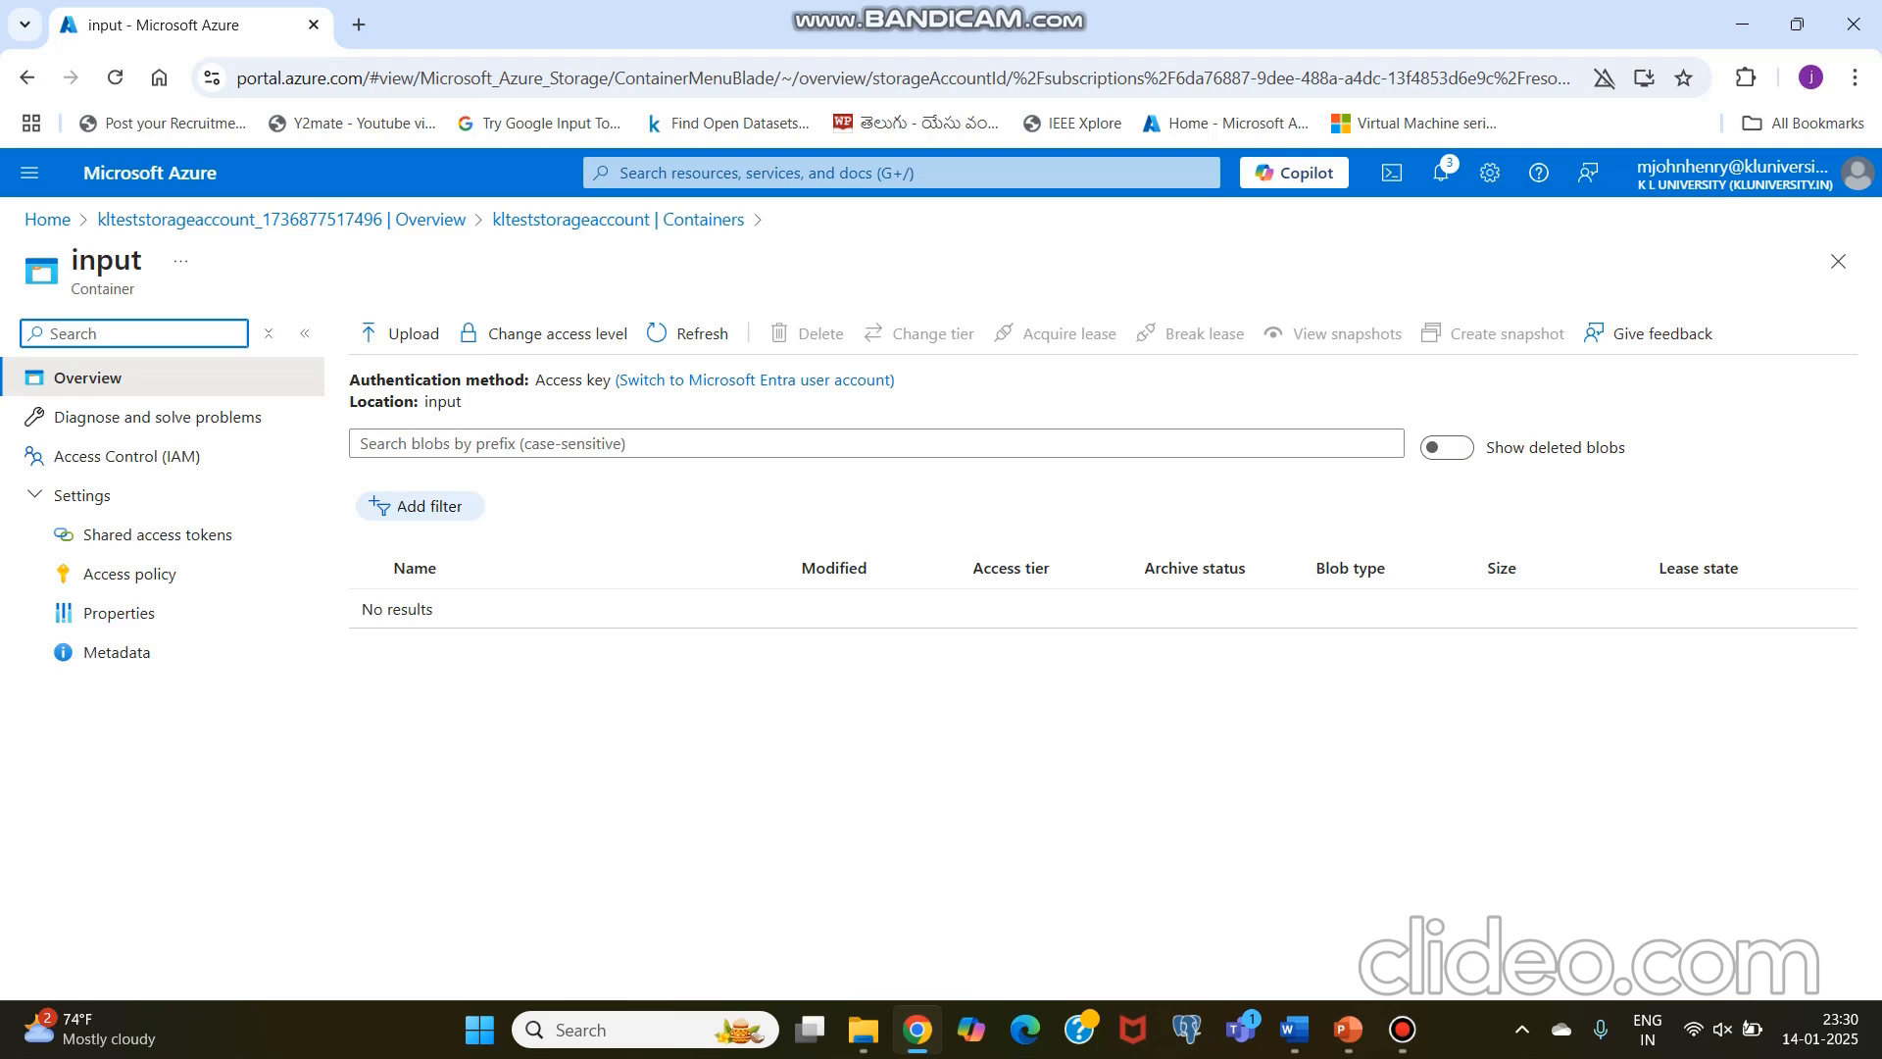
left_click(150, 172)
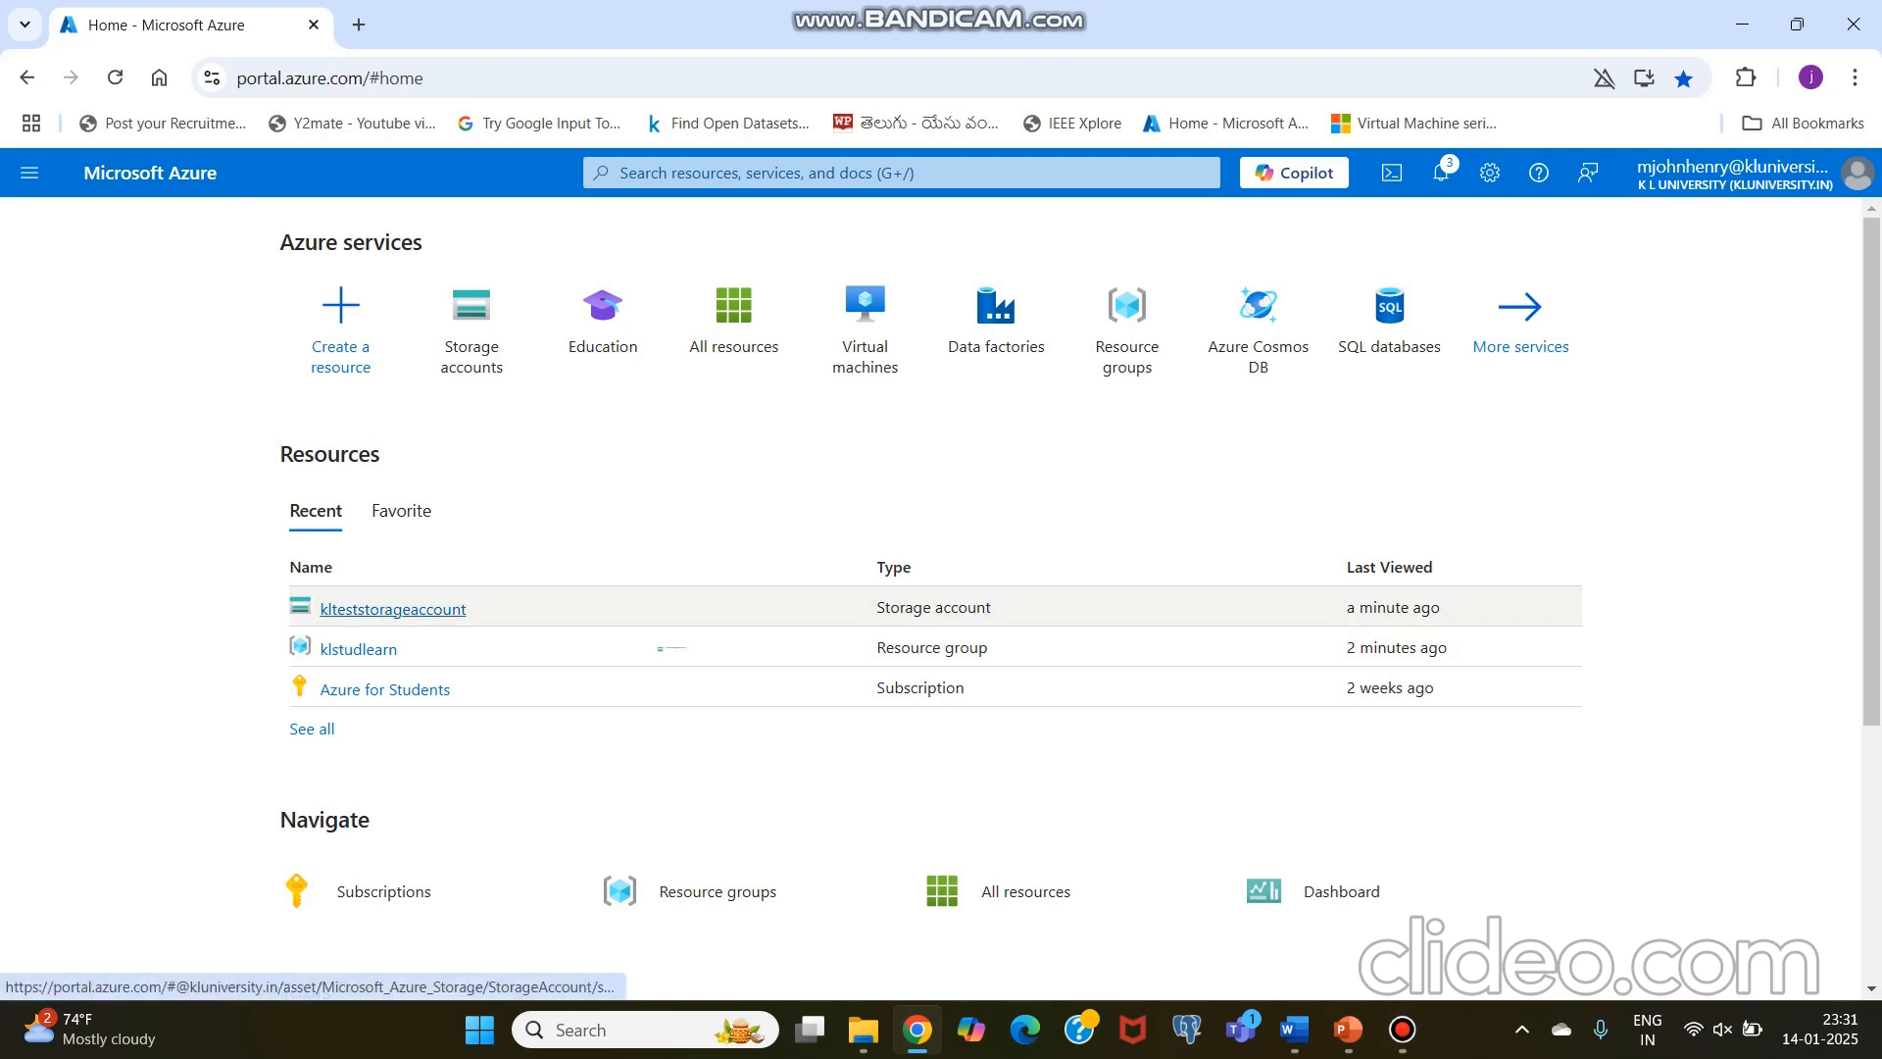
left_click(393, 608)
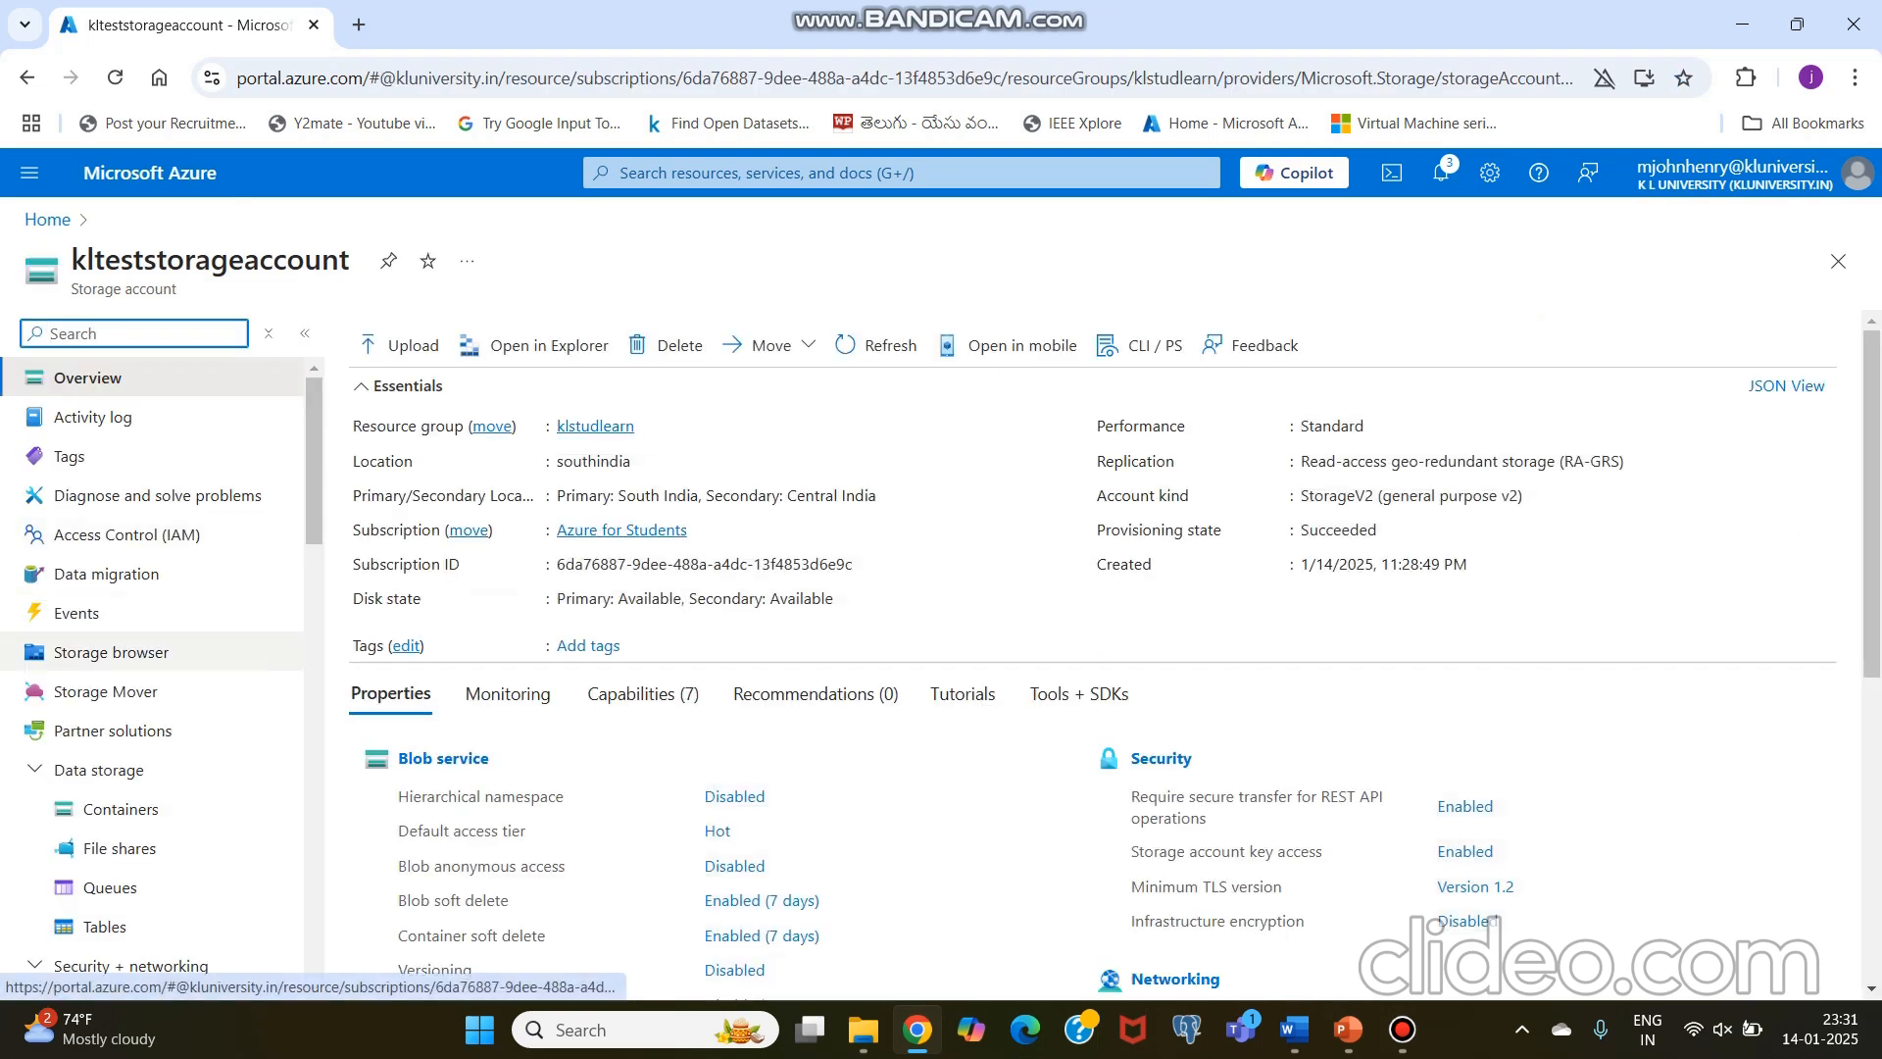
left_click(111, 652)
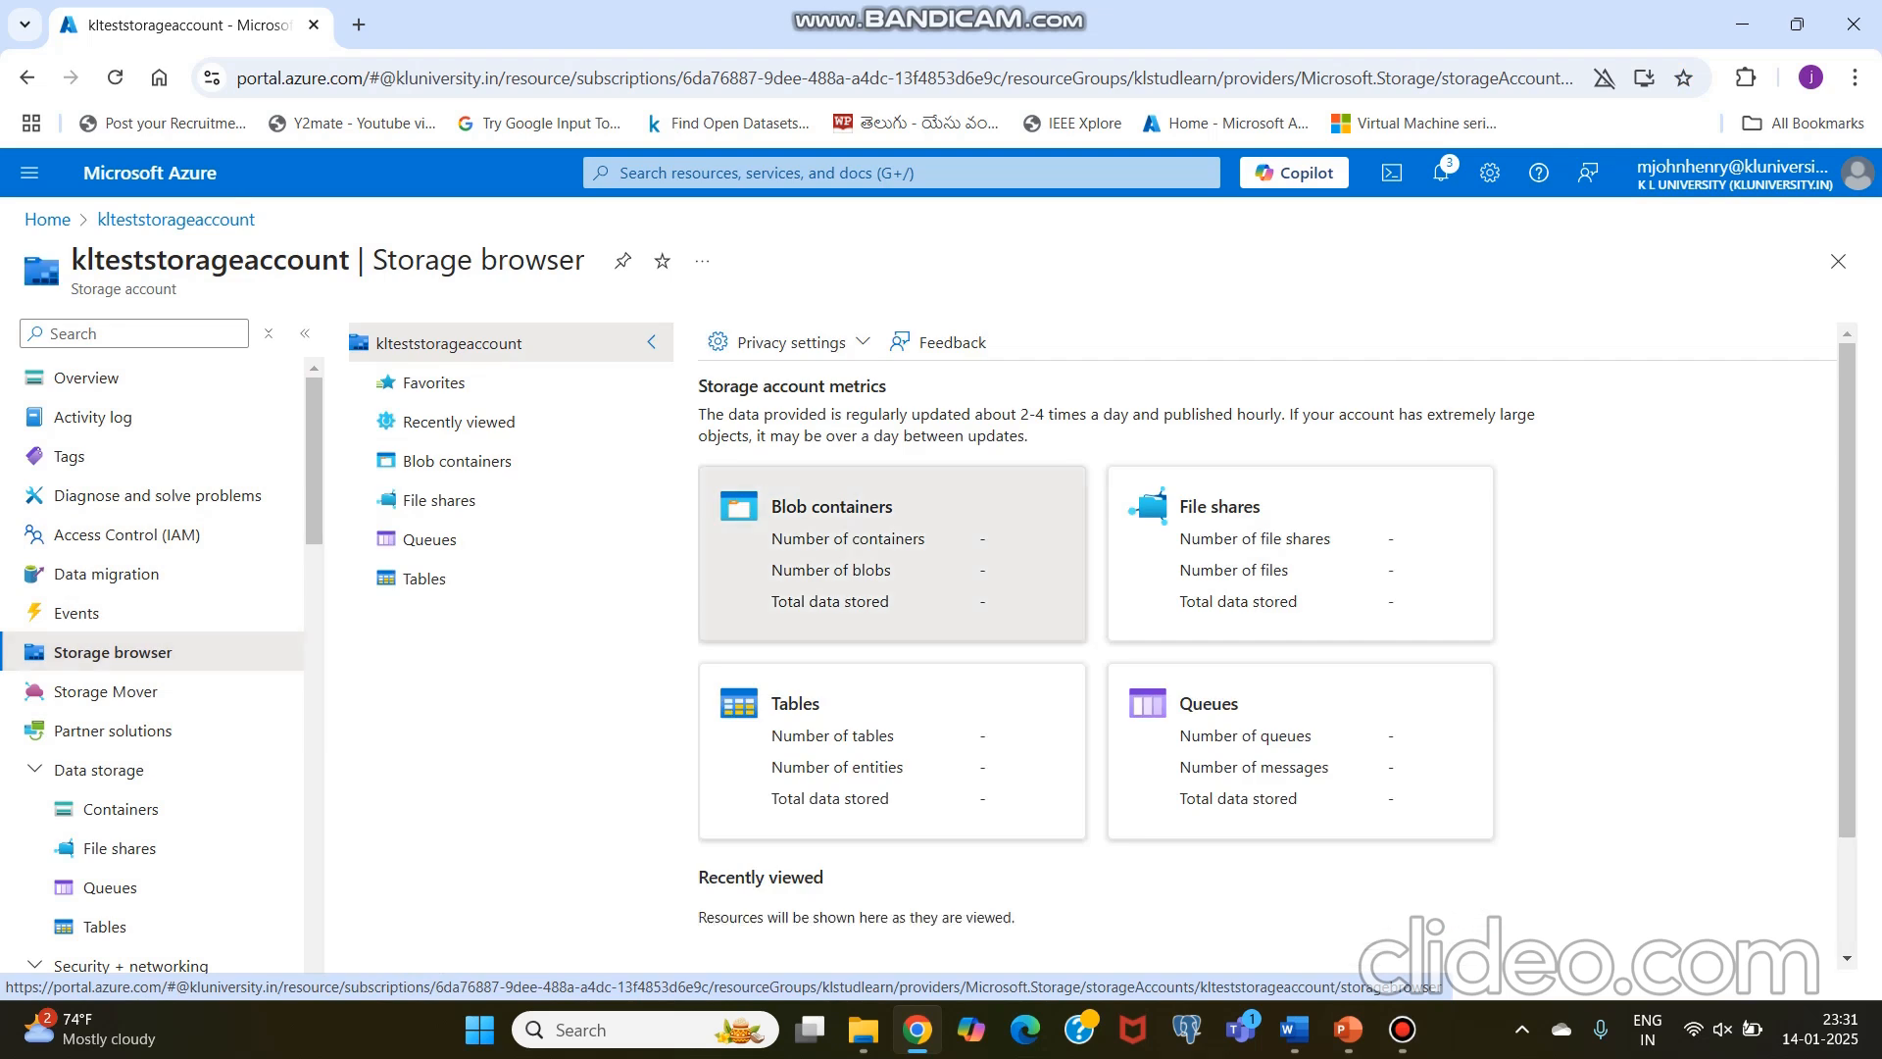
left_click(832, 507)
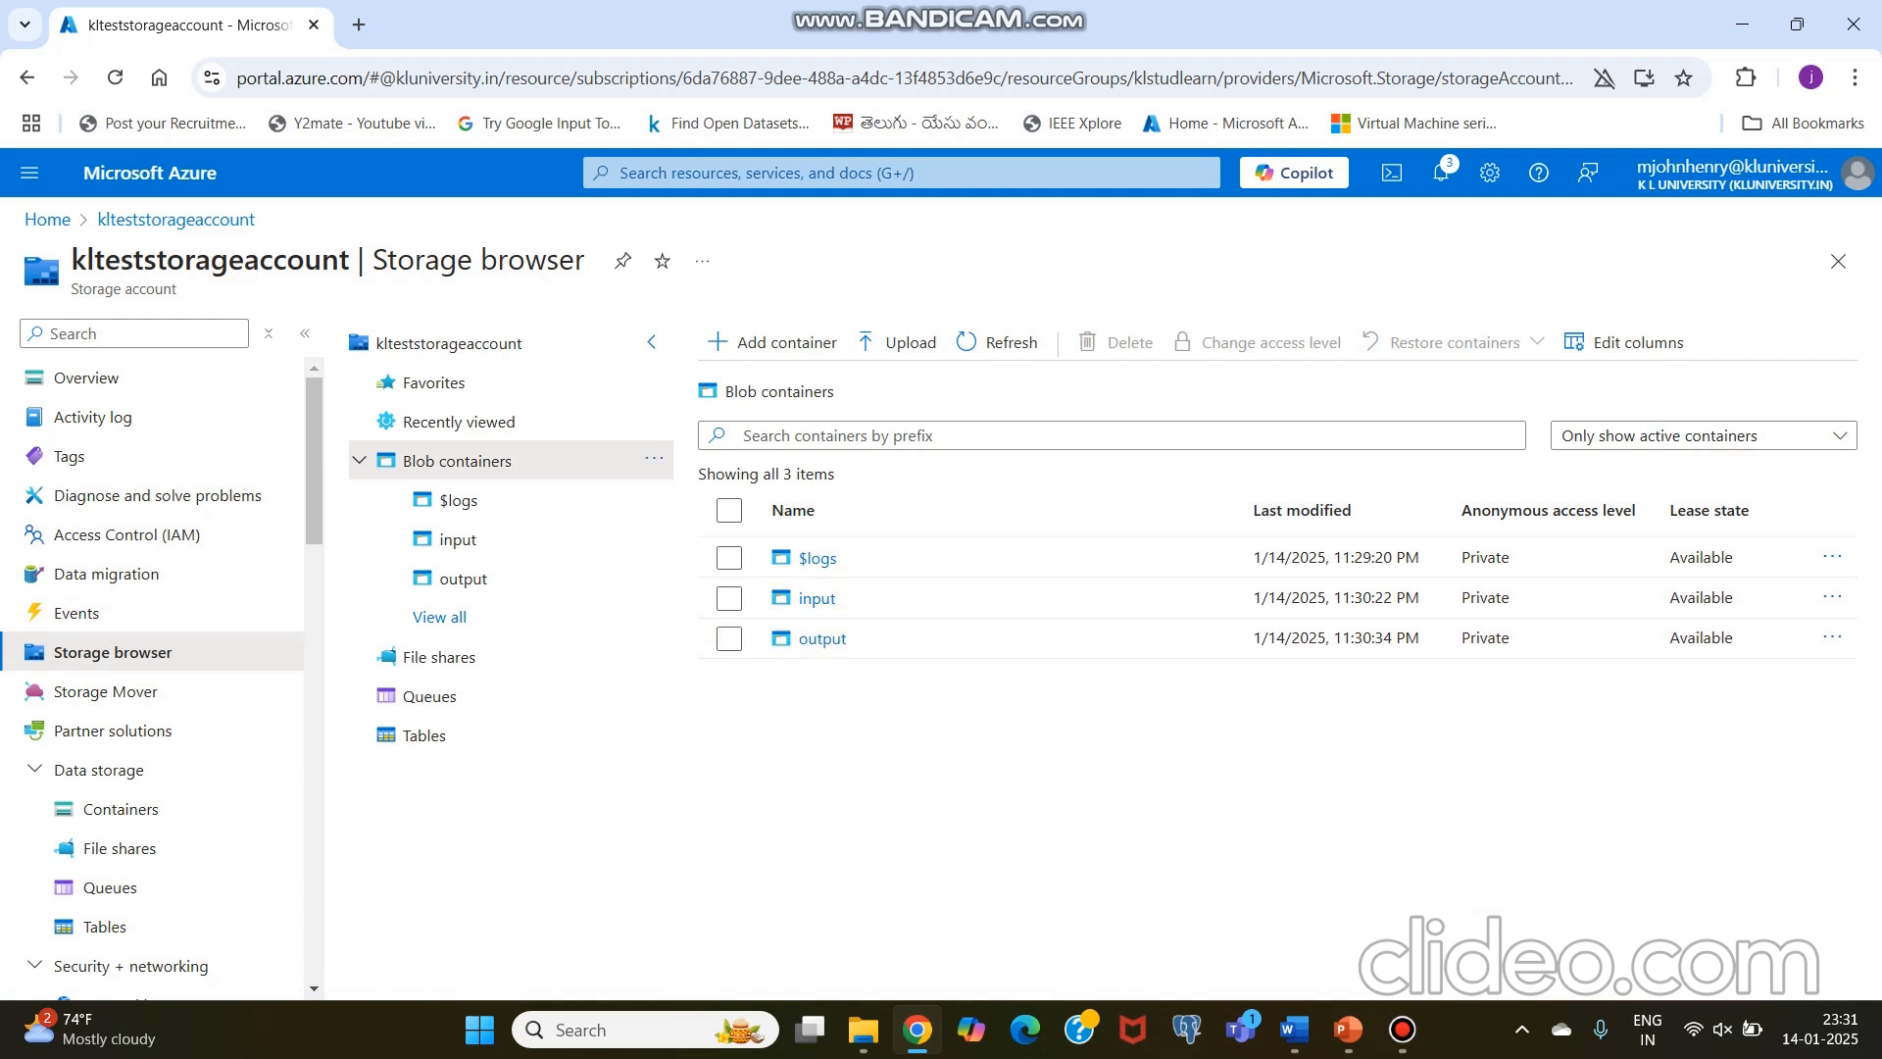
Step: Return to the storage account's container list and start a blob upload in the input container
left_click(120, 808)
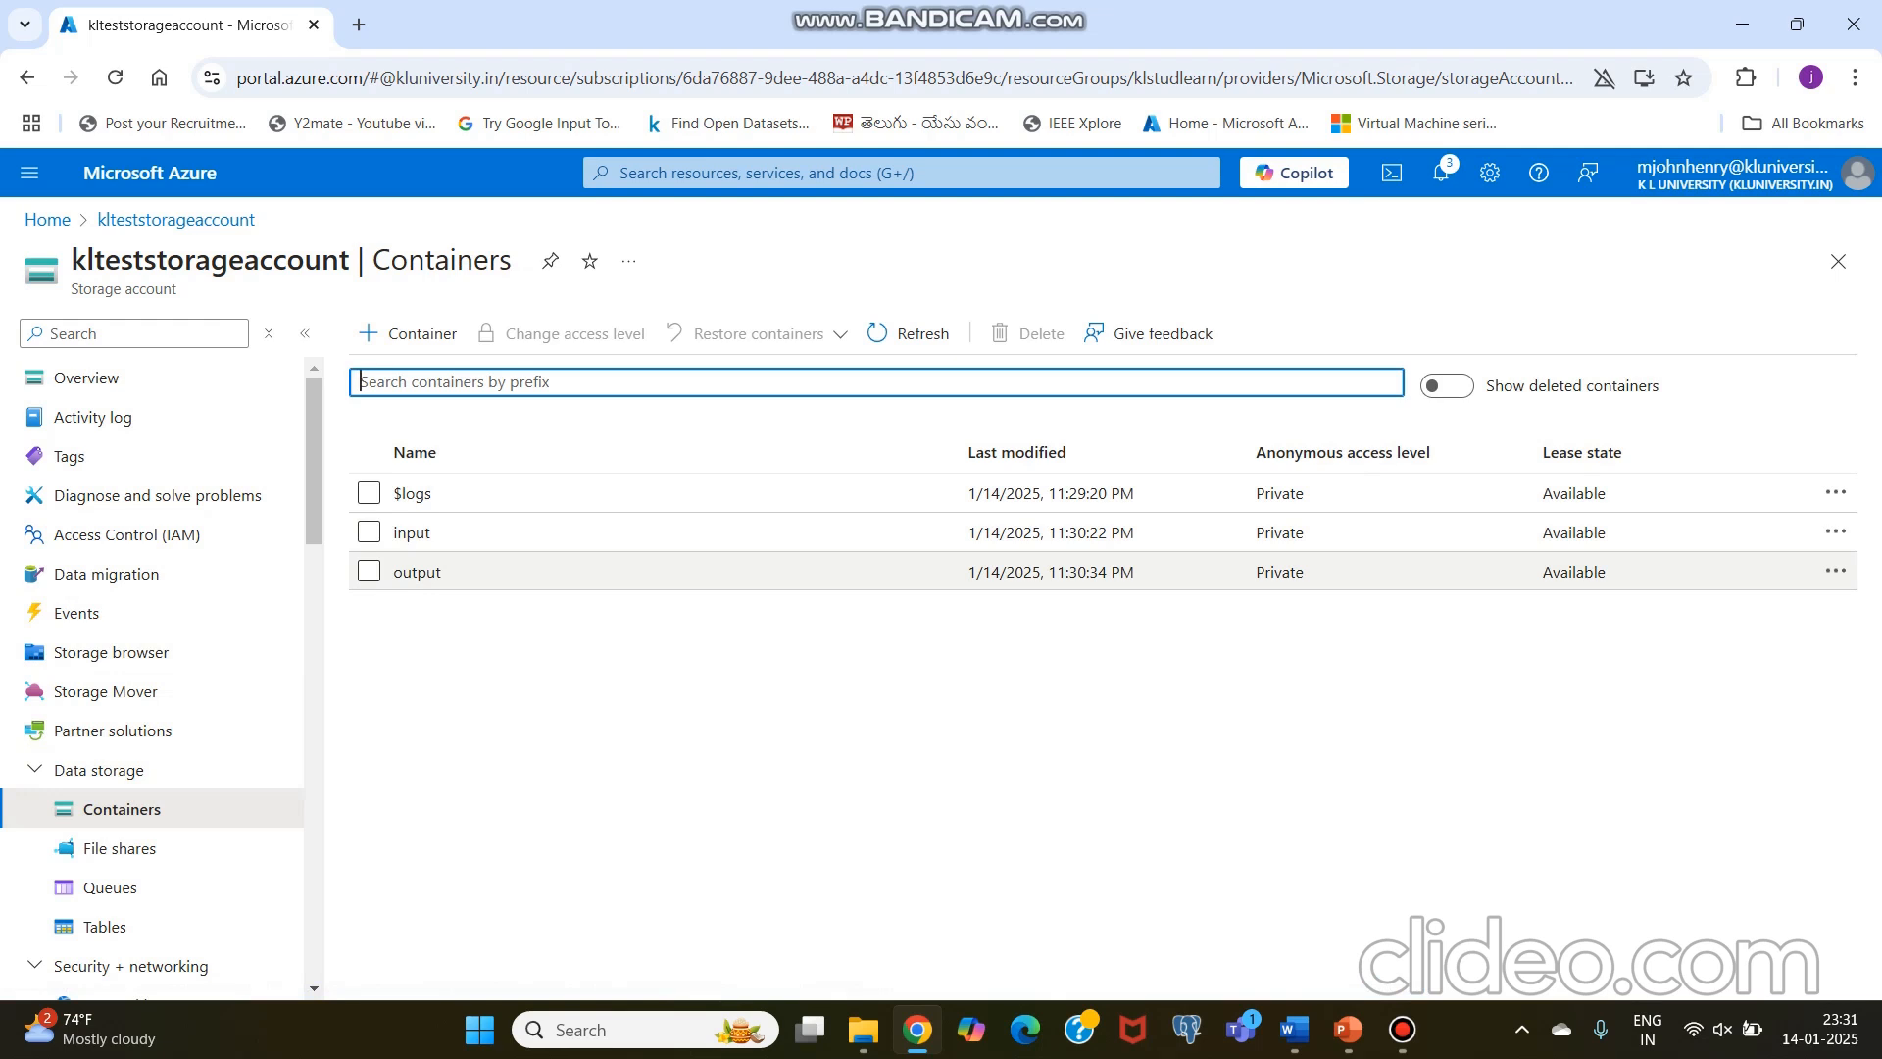
left_click(411, 532)
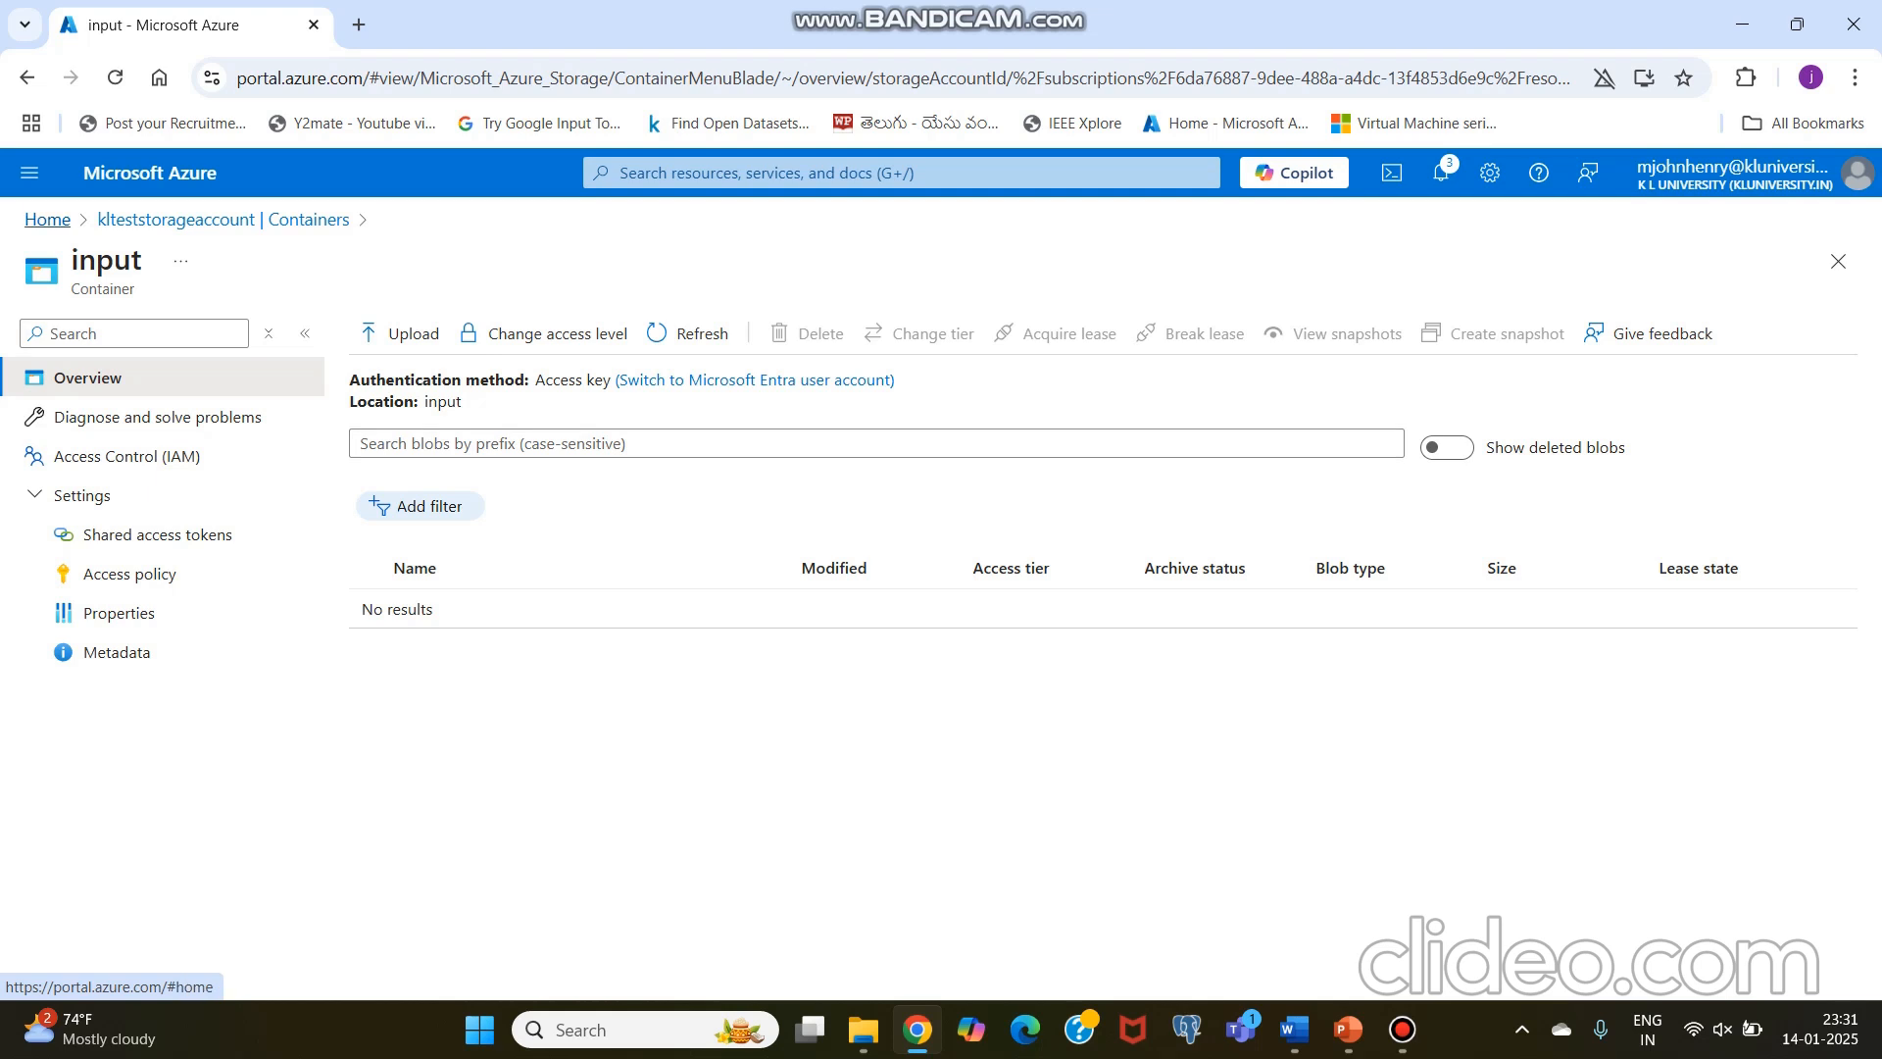
left_click(26, 77)
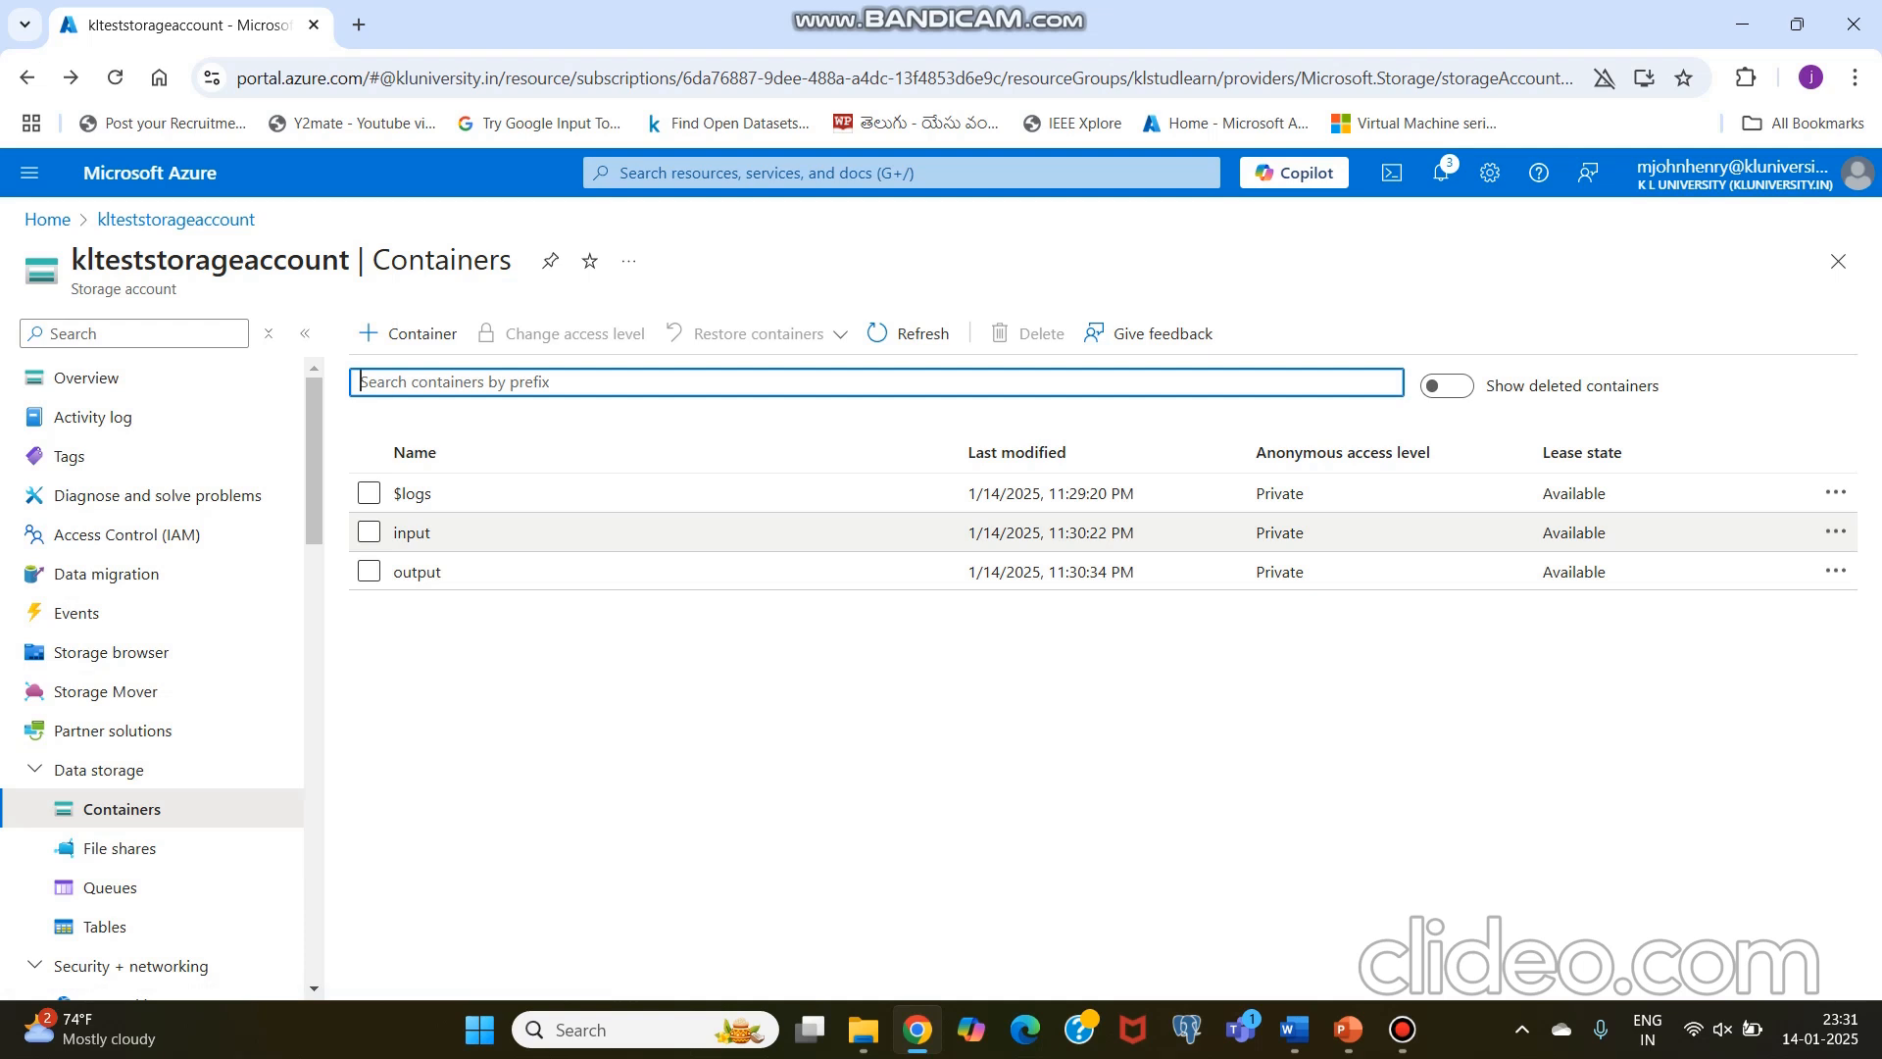
left_click(411, 532)
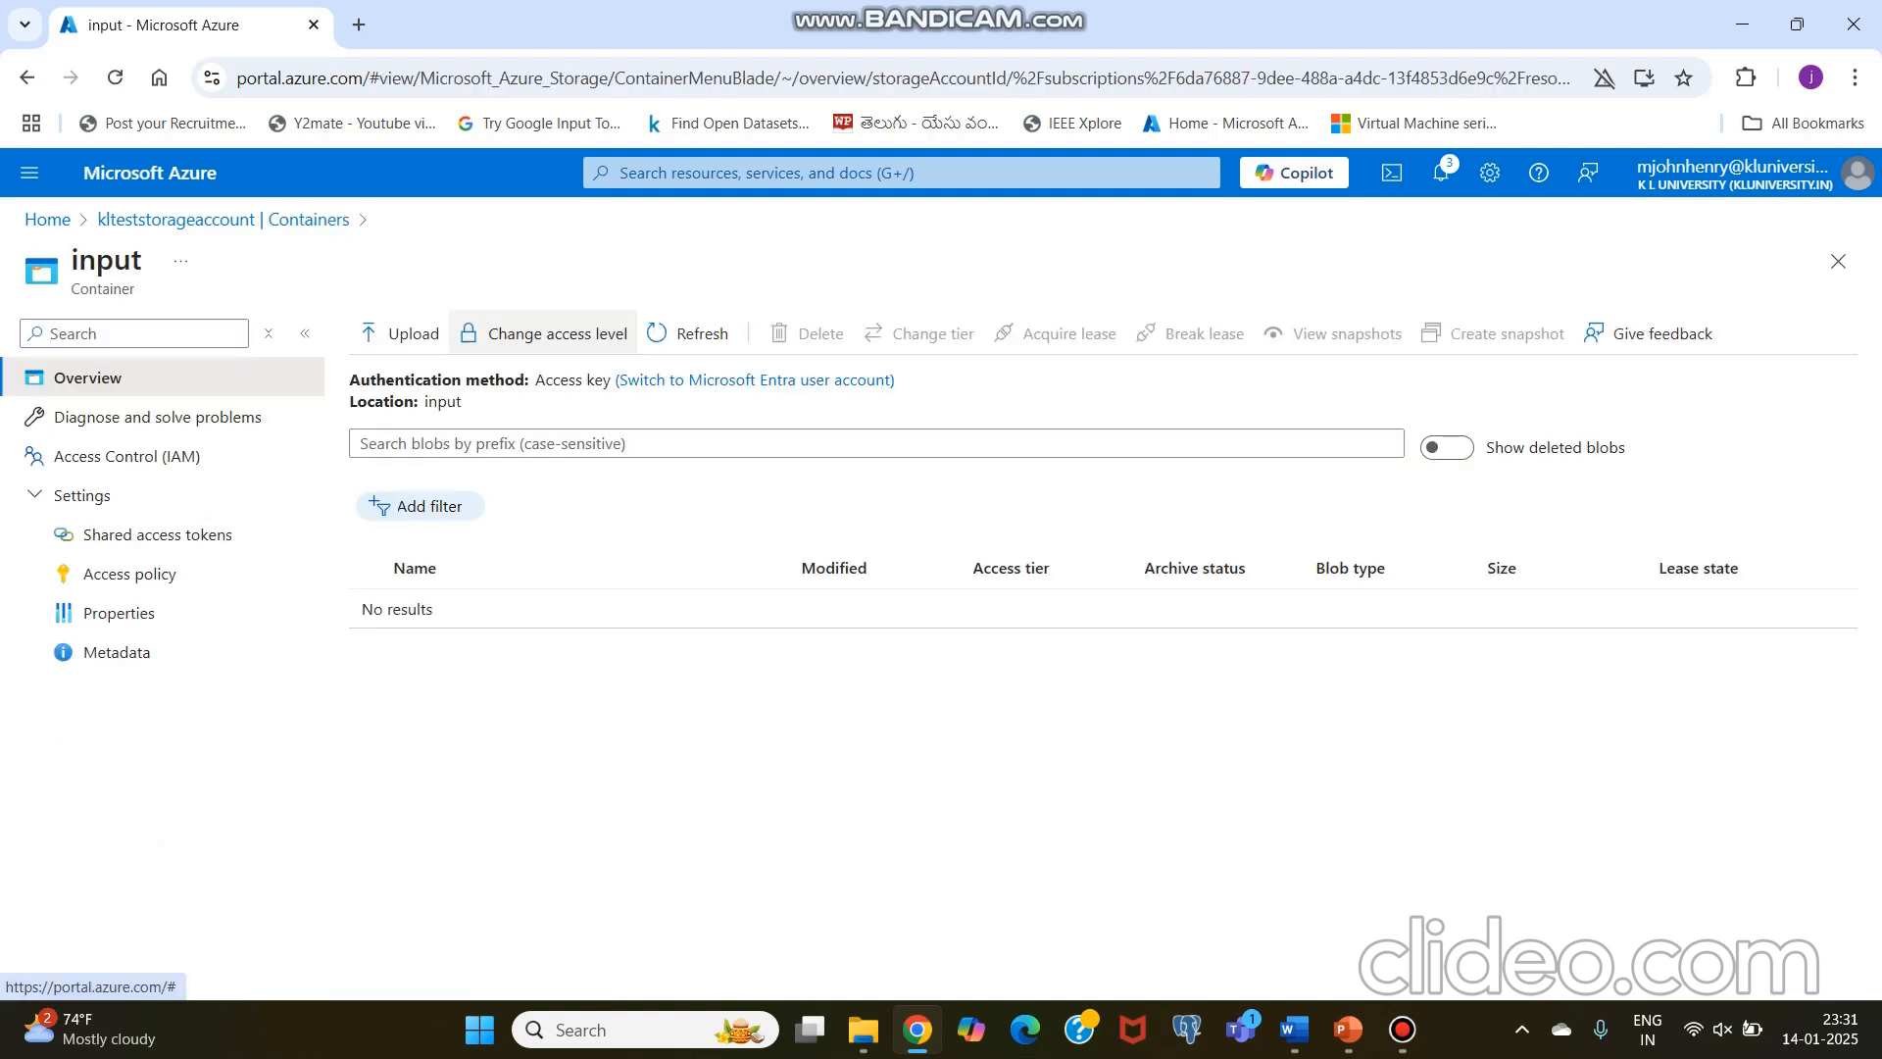
left_click(397, 334)
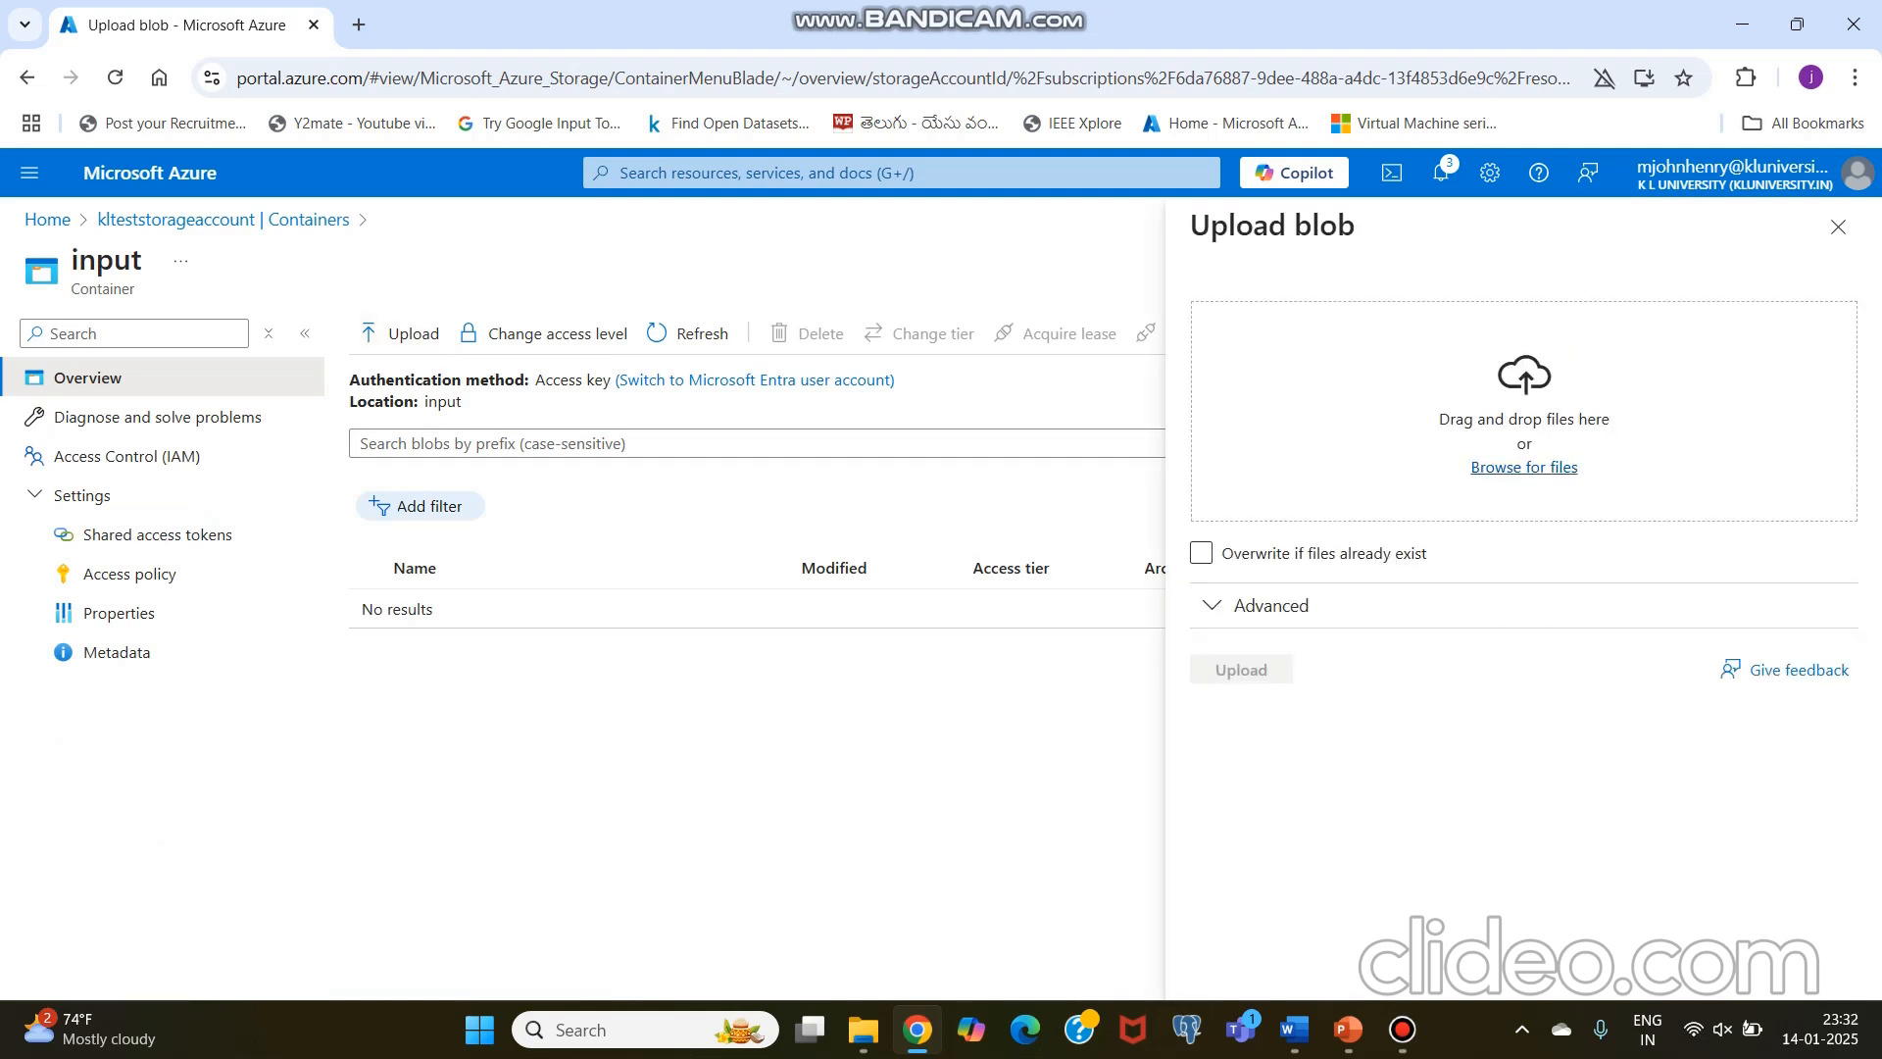
Step: Upload the for_upload CSV file from the CBDA > Working folder on New Volume (D:) to the input container
left_click(1524, 466)
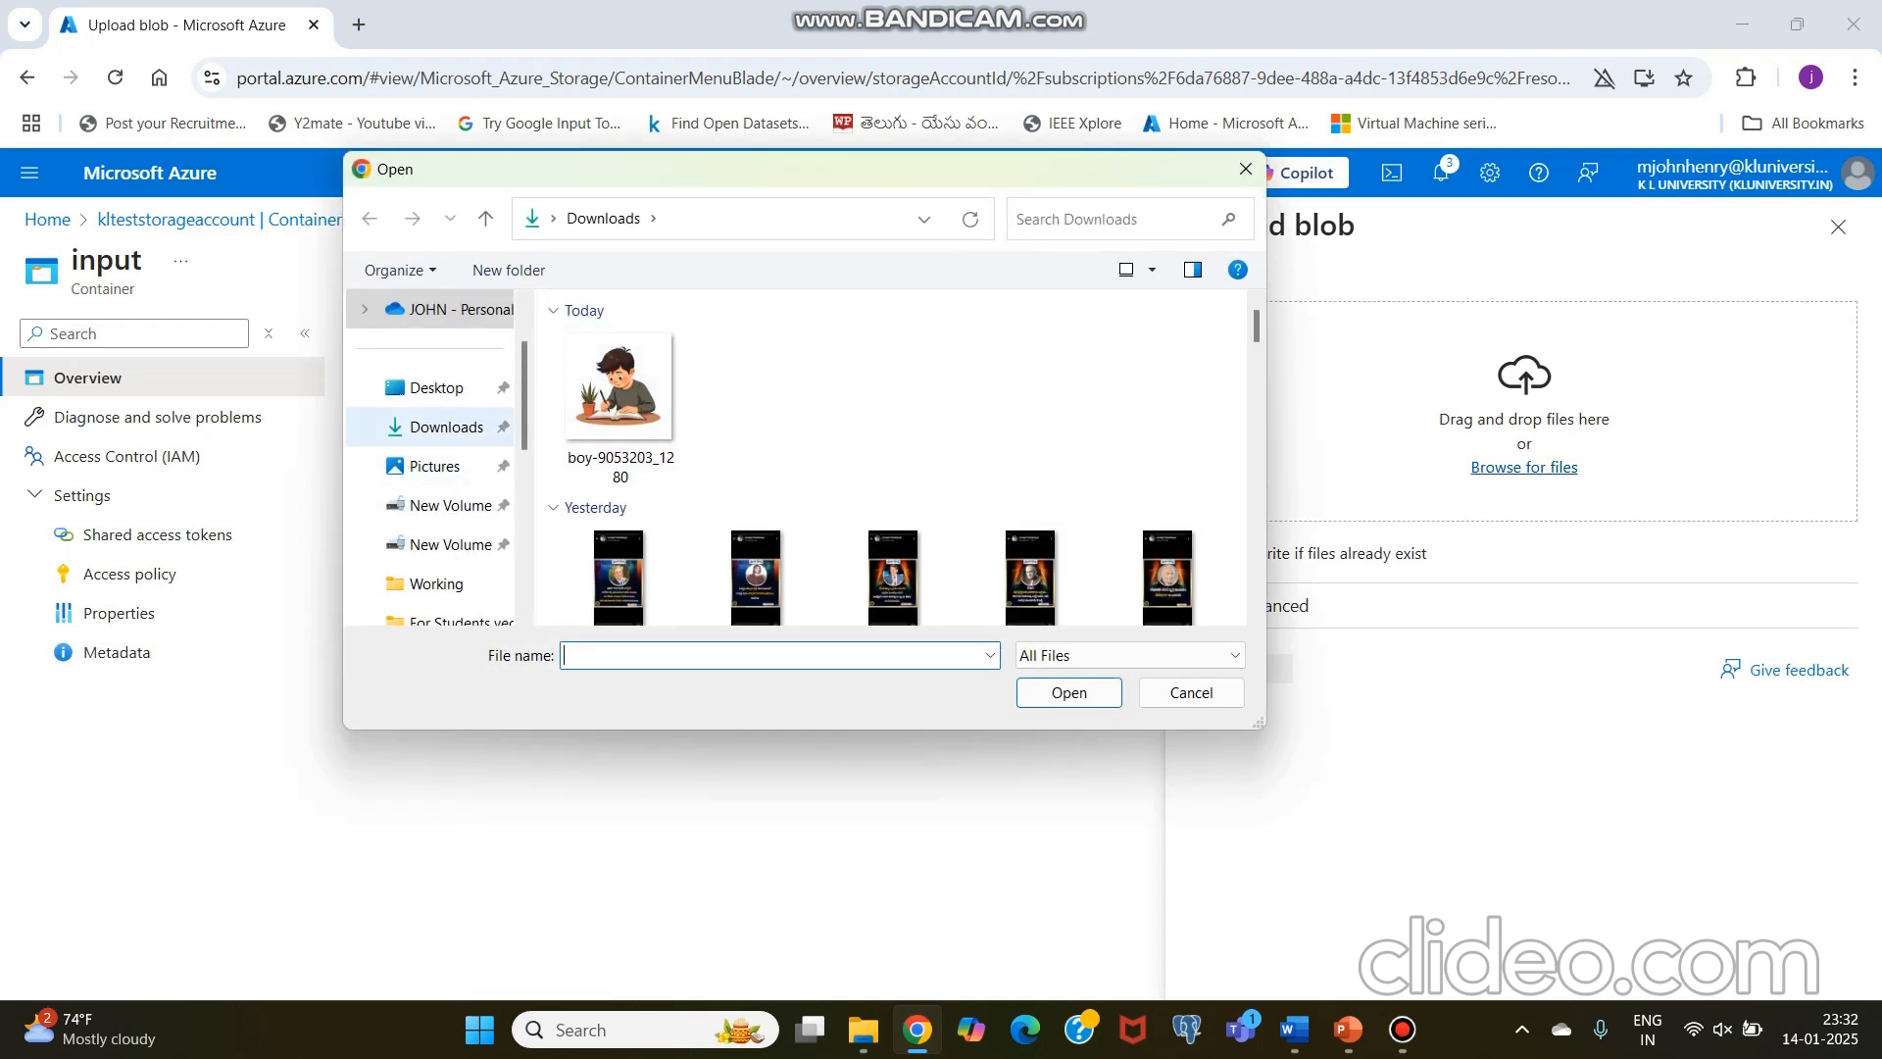
left_click(449, 506)
left_click(605, 417)
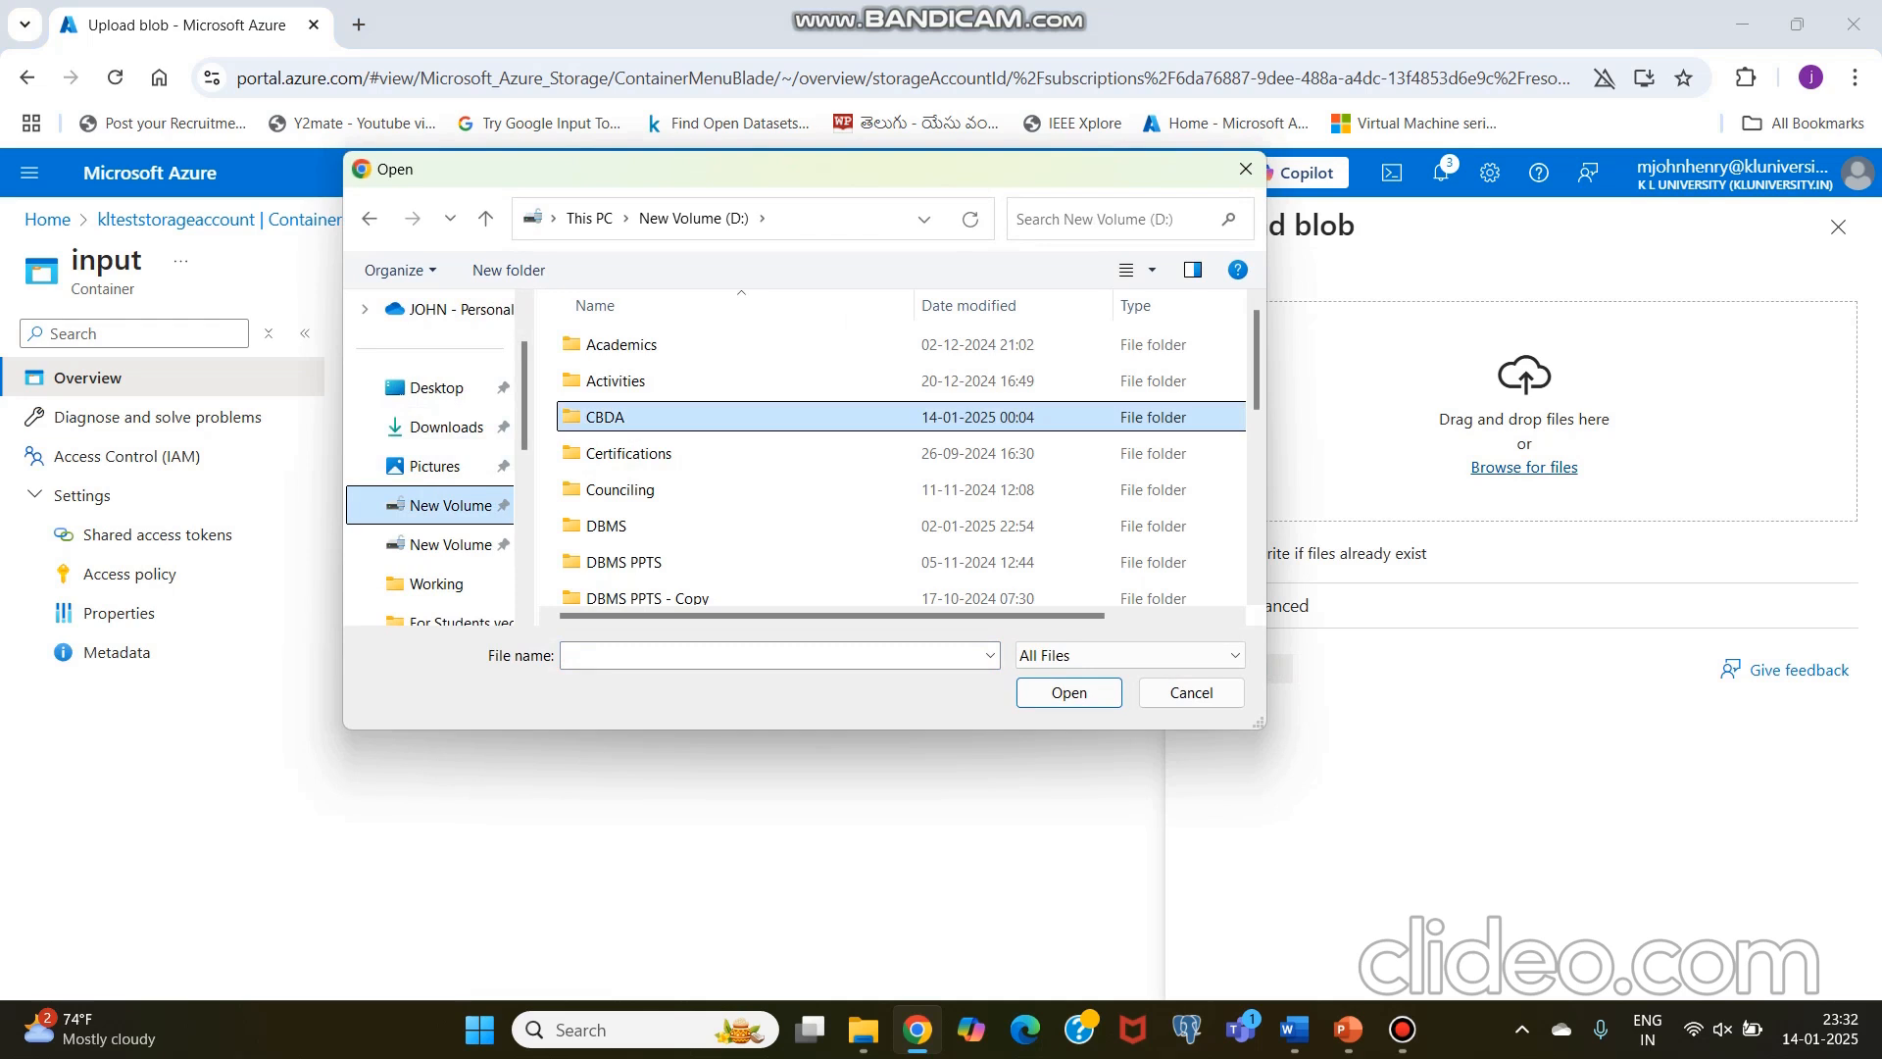
double_click(605, 418)
left_click(605, 418)
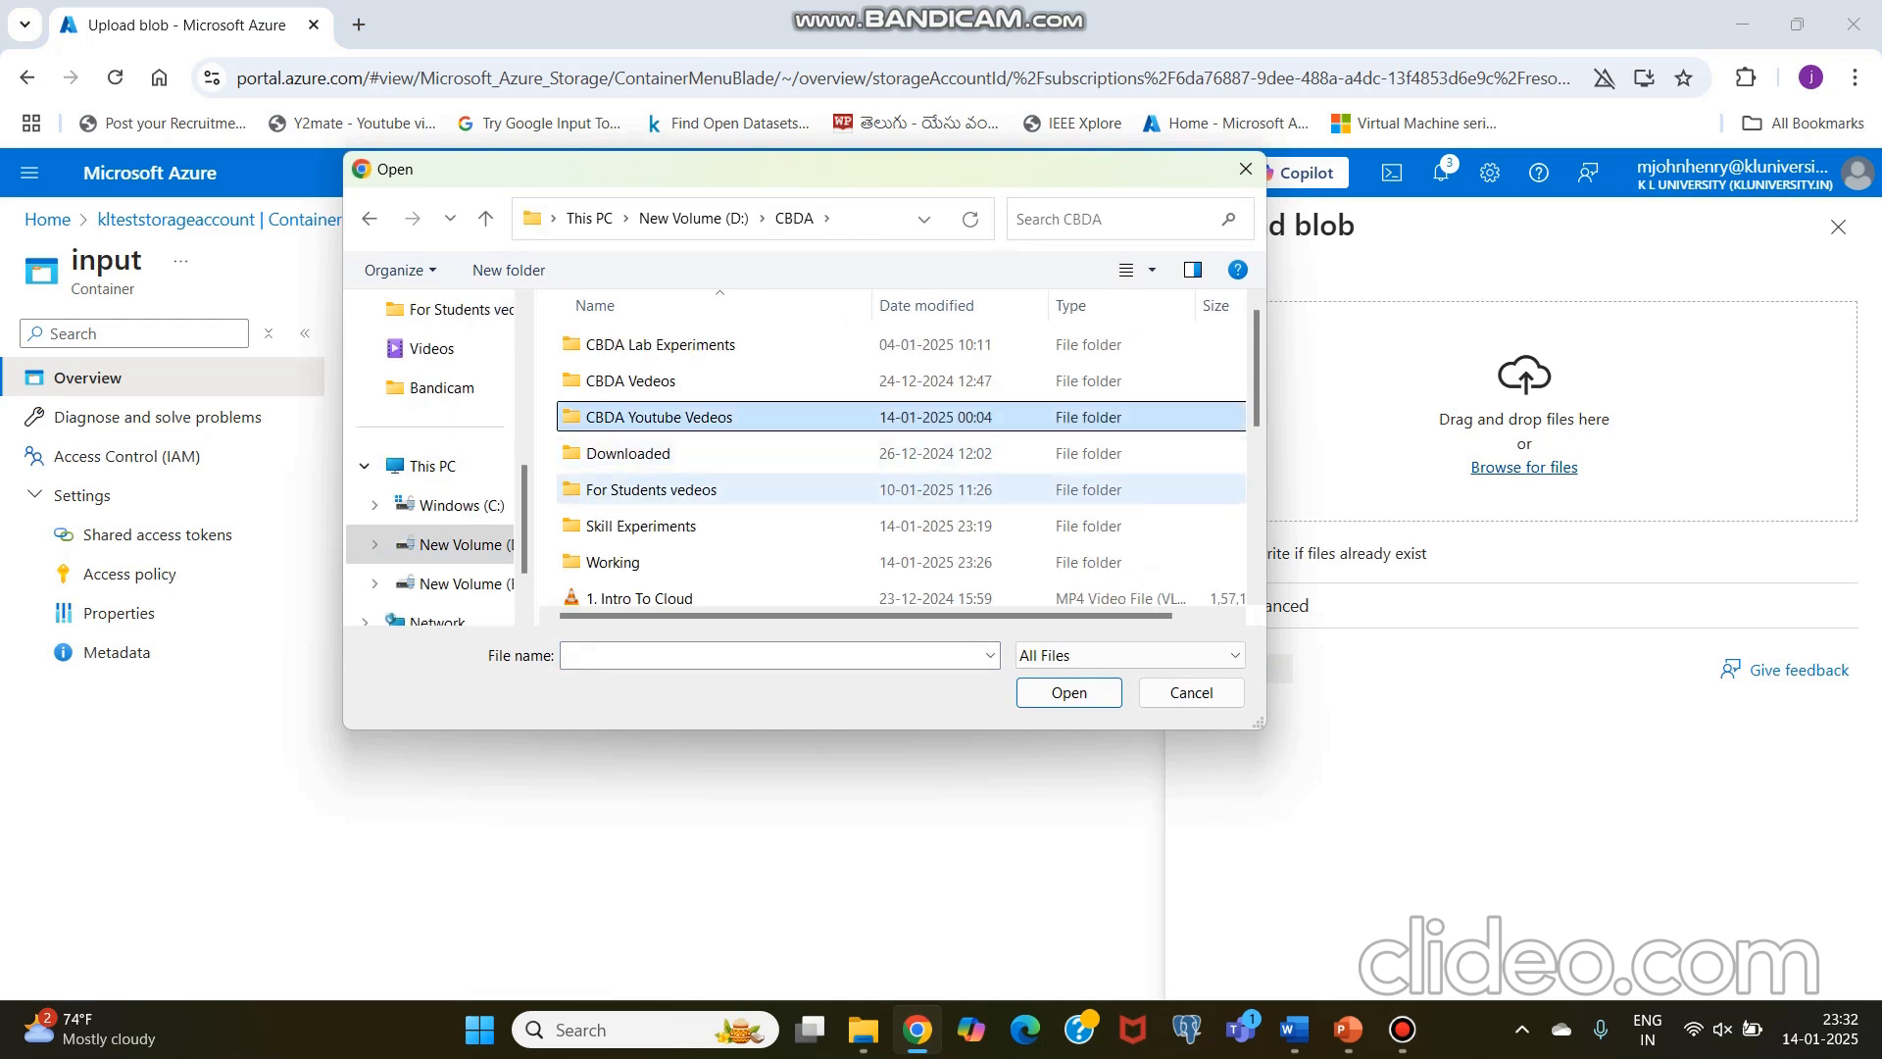
scroll(627, 510, "down", 1)
double_click(613, 481)
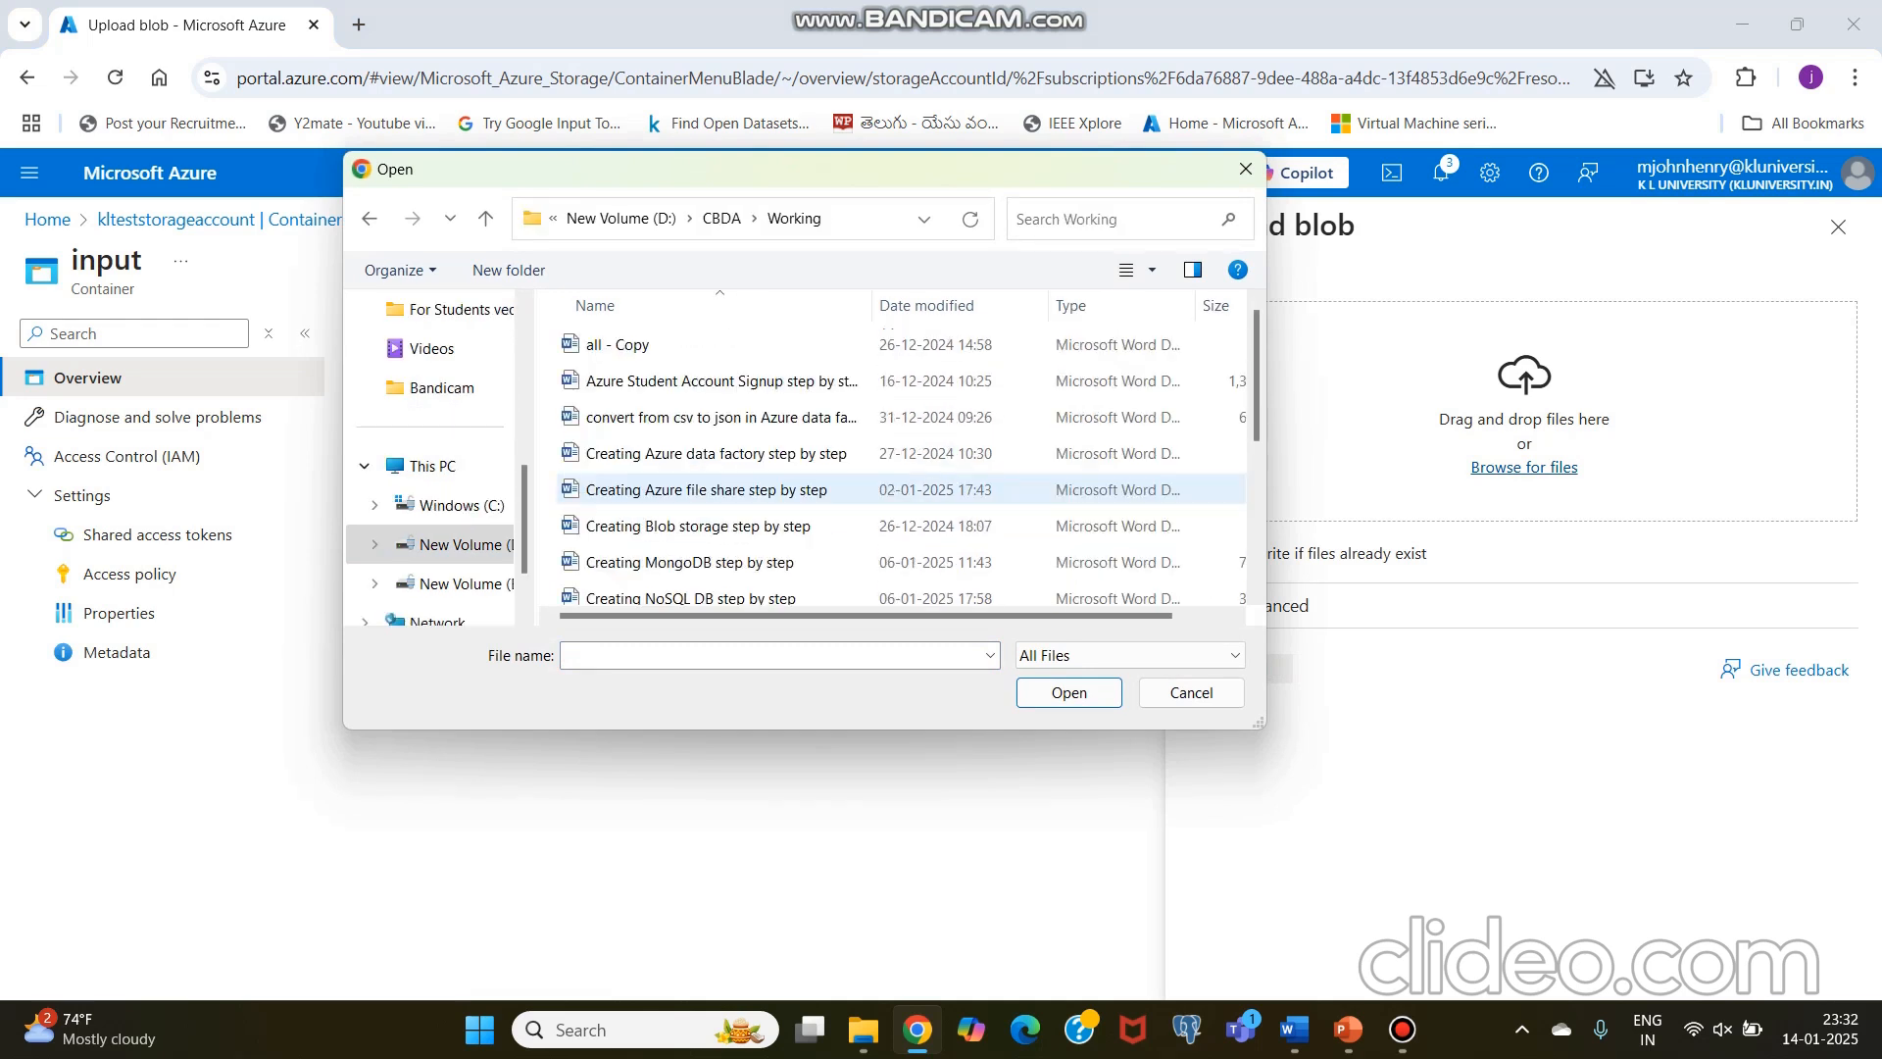
scroll(628, 441, "down", 3)
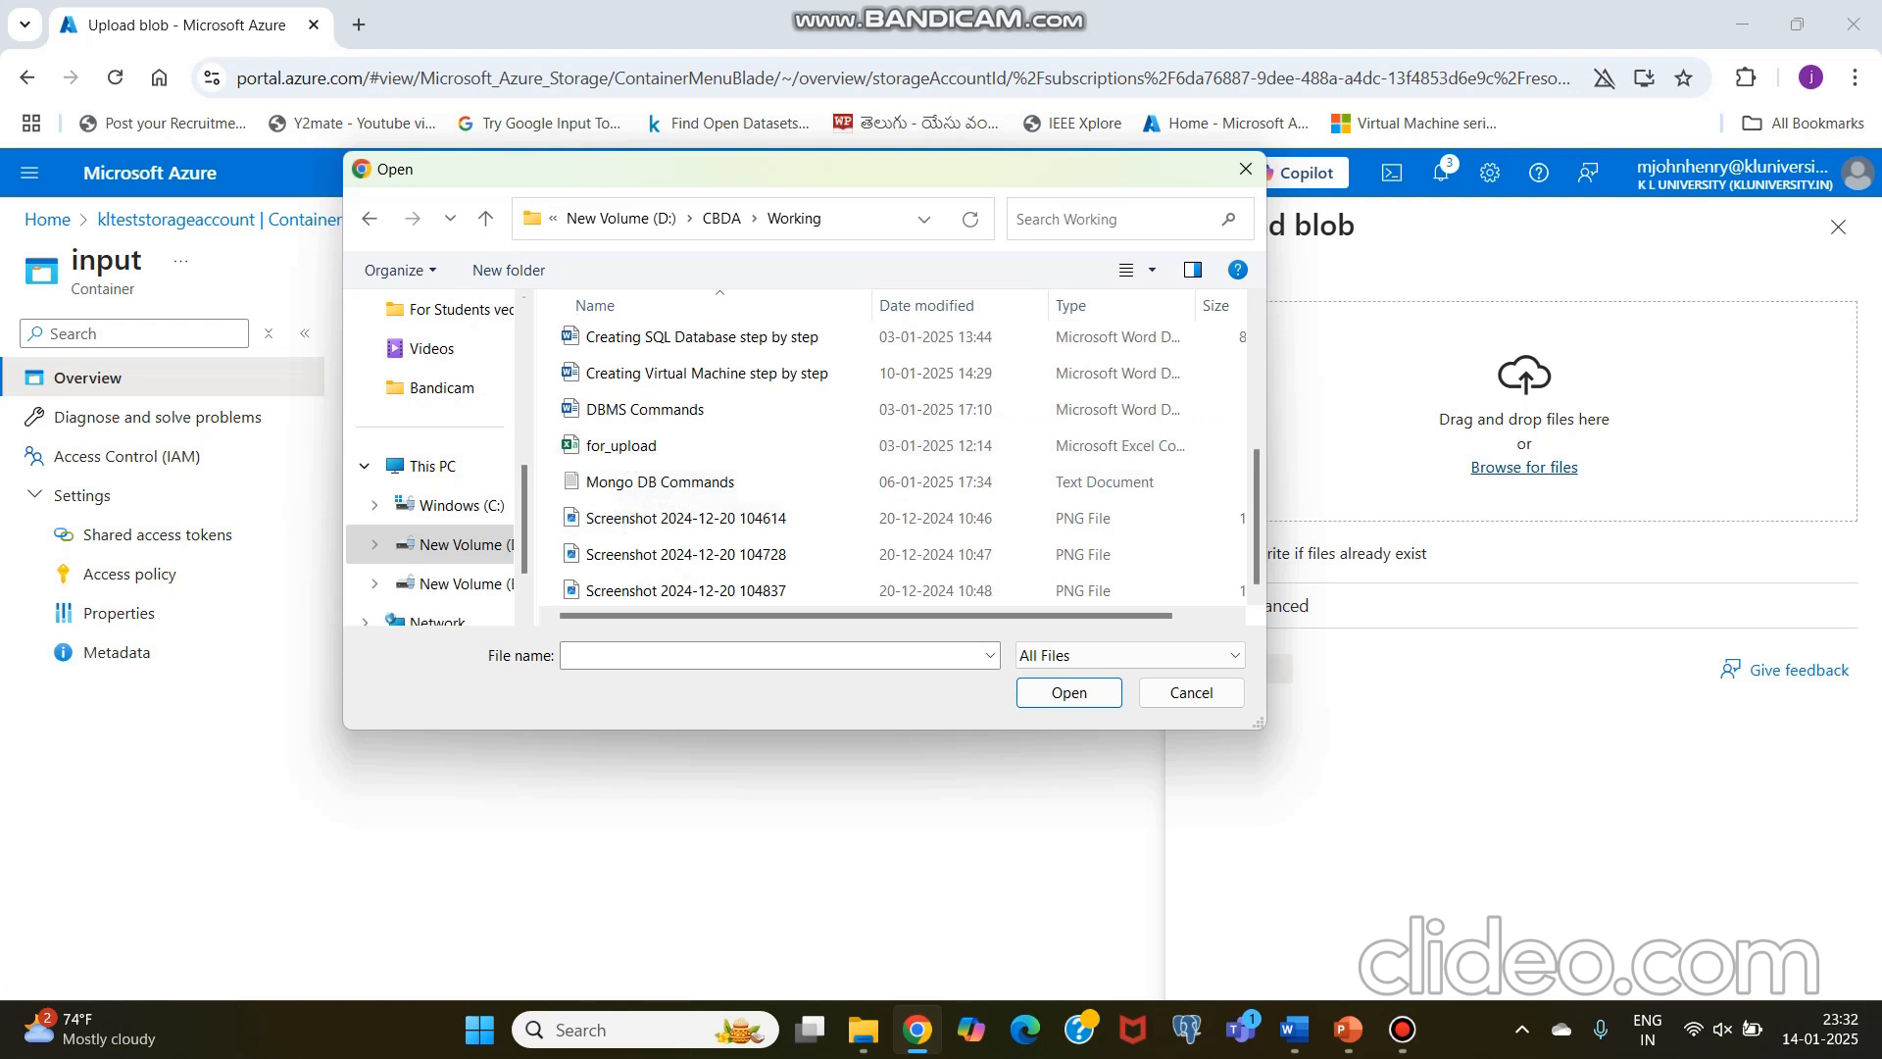
left_click(628, 446)
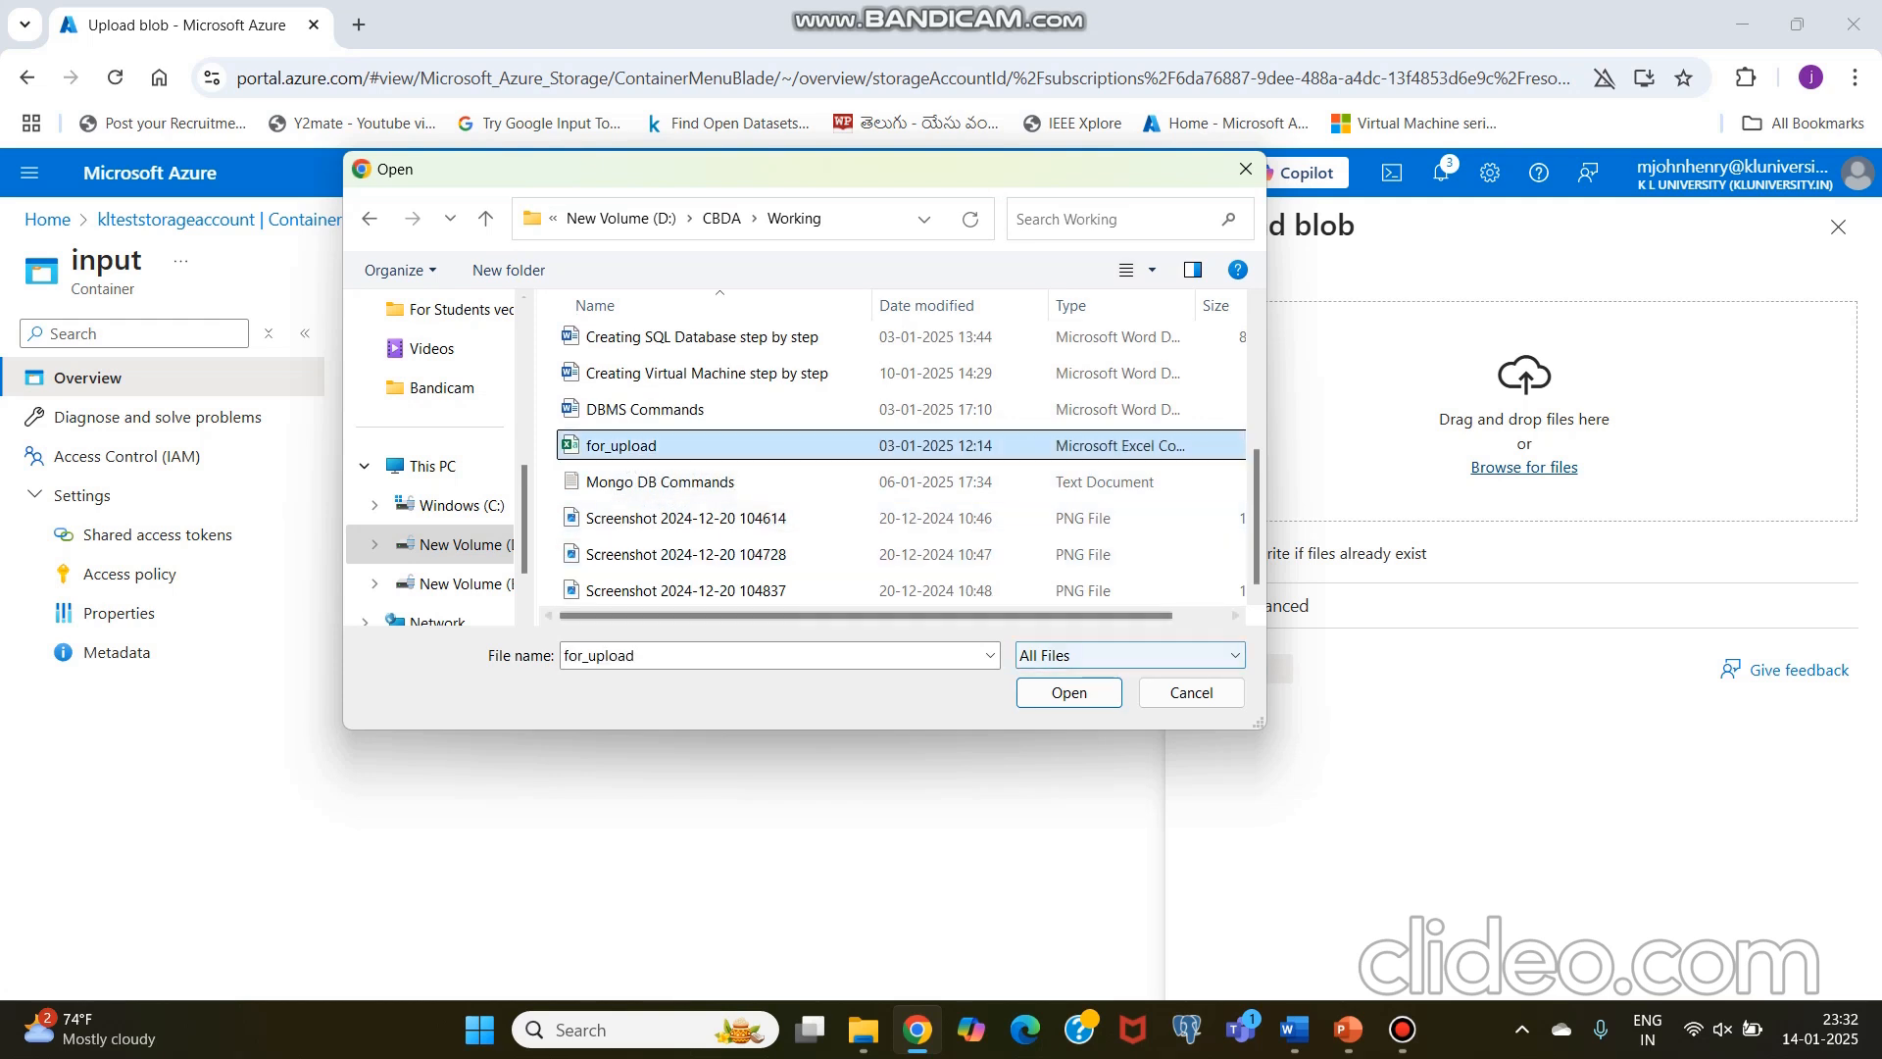
left_click(1070, 696)
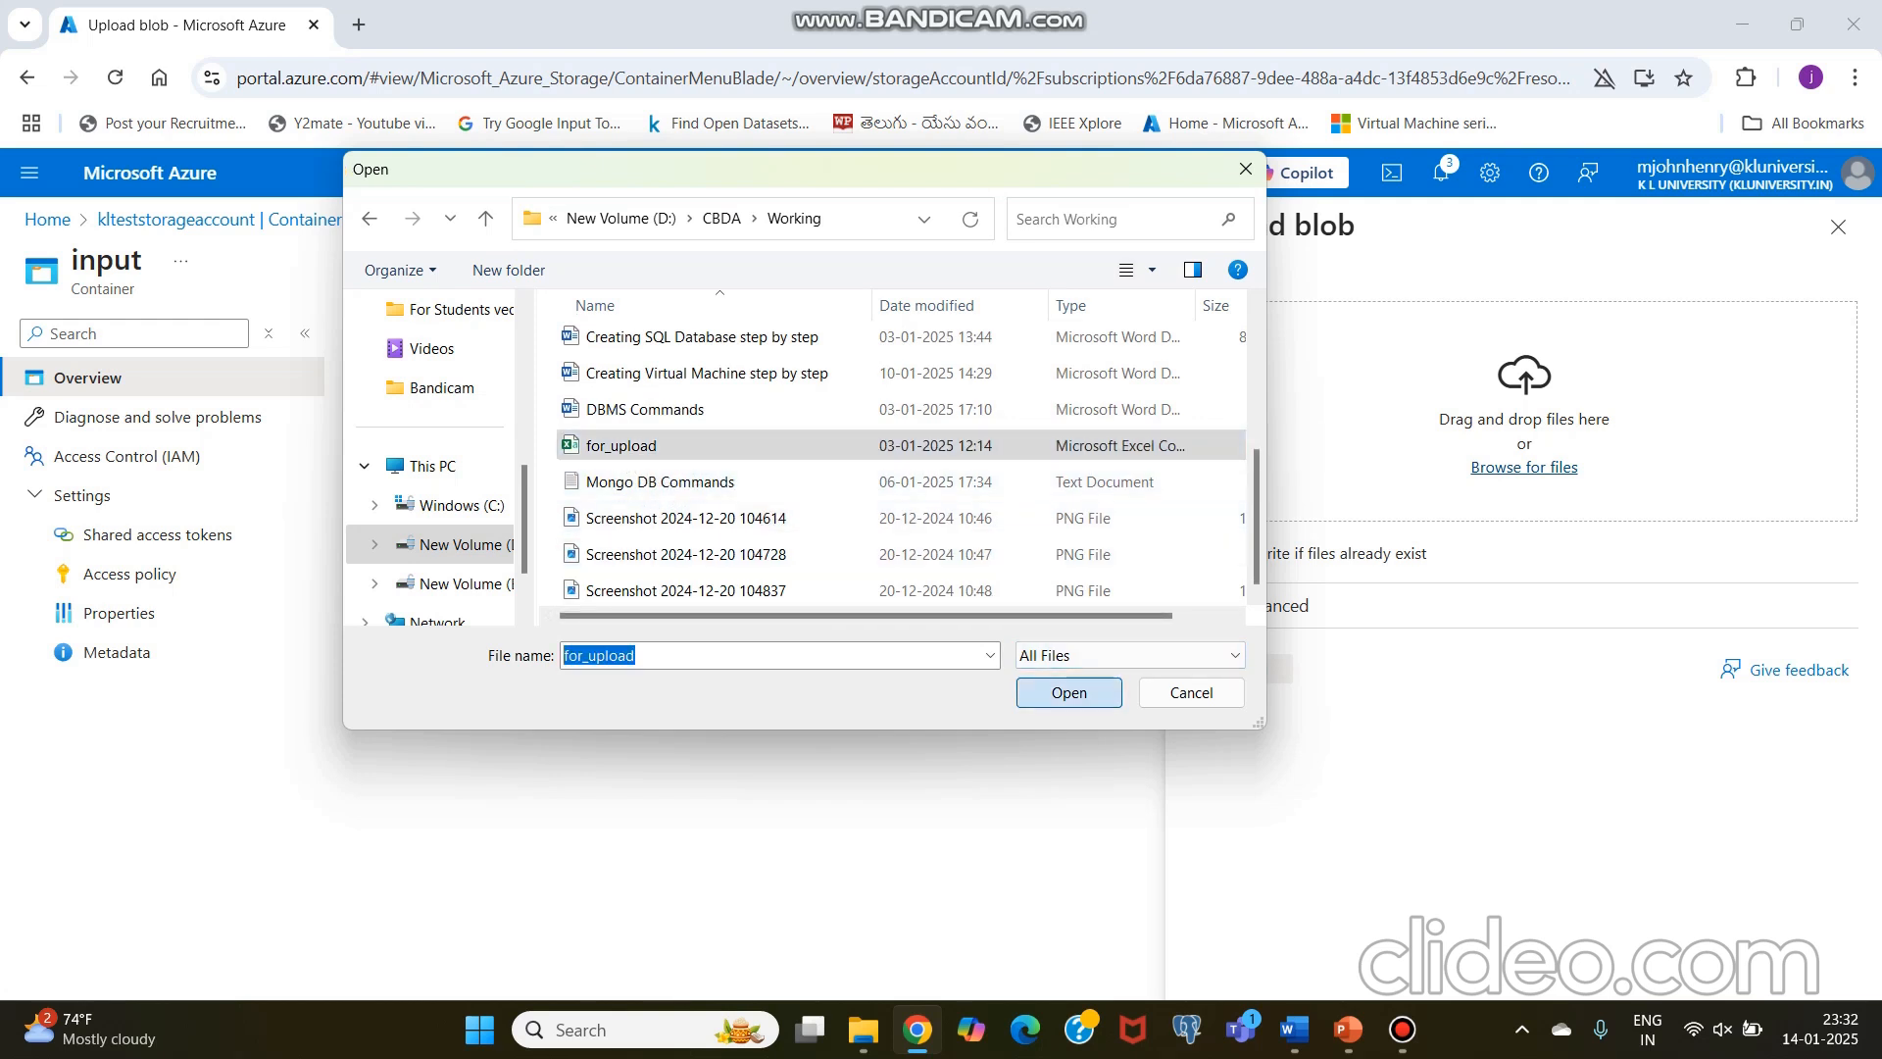
left_click(1240, 669)
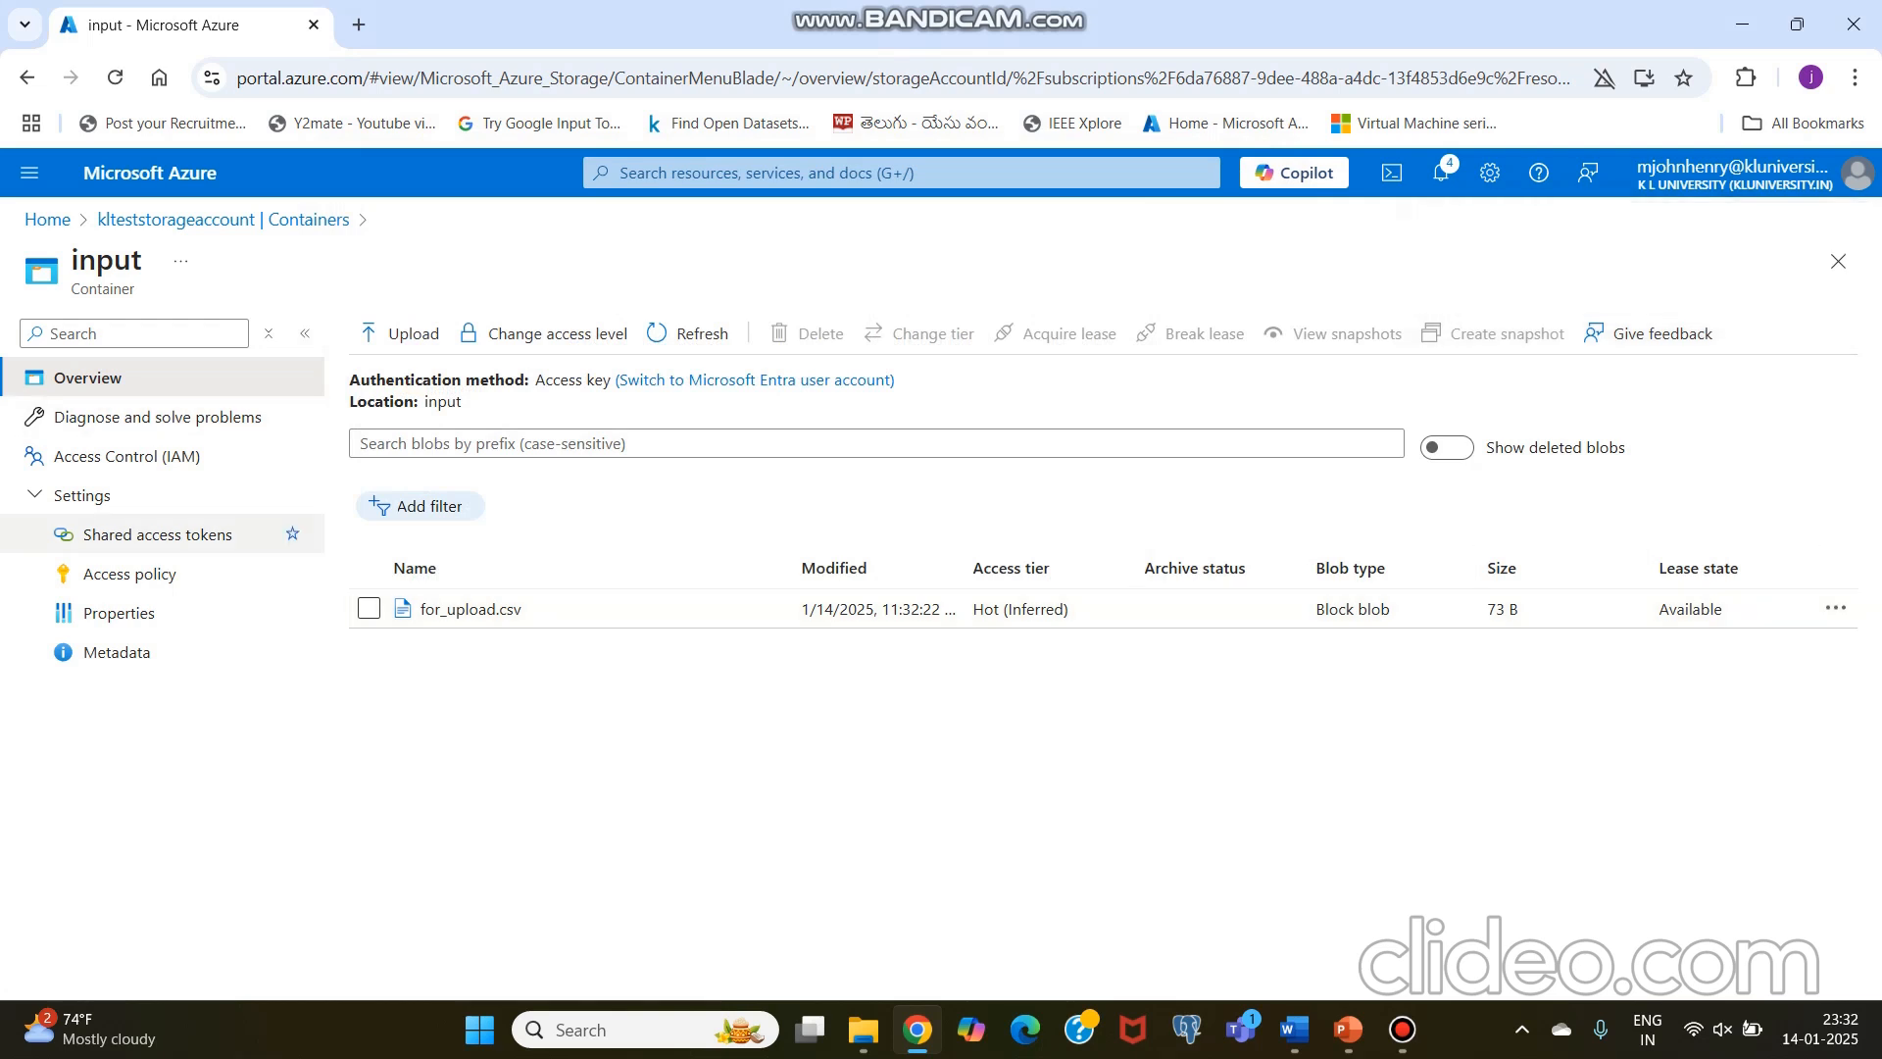
Step: Check the contents of the input and output containers and return to the container list
left_click(147, 220)
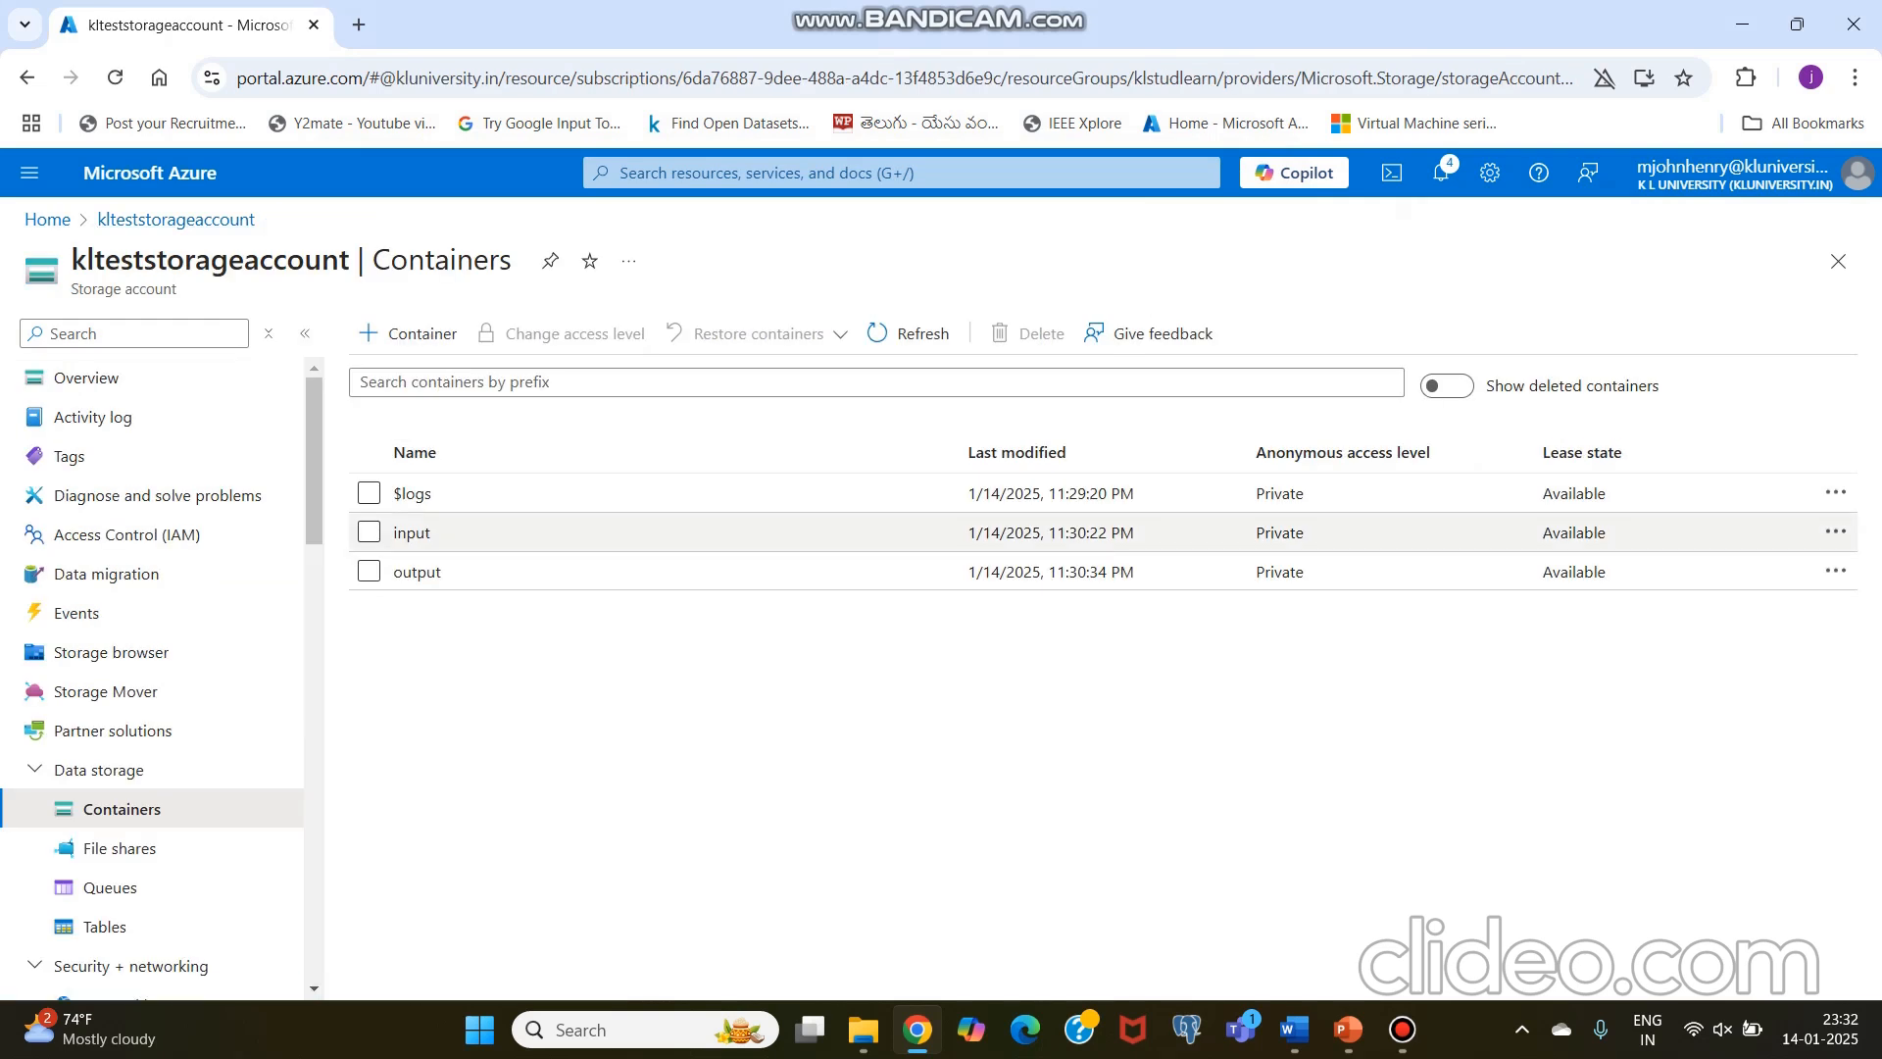
left_click(412, 533)
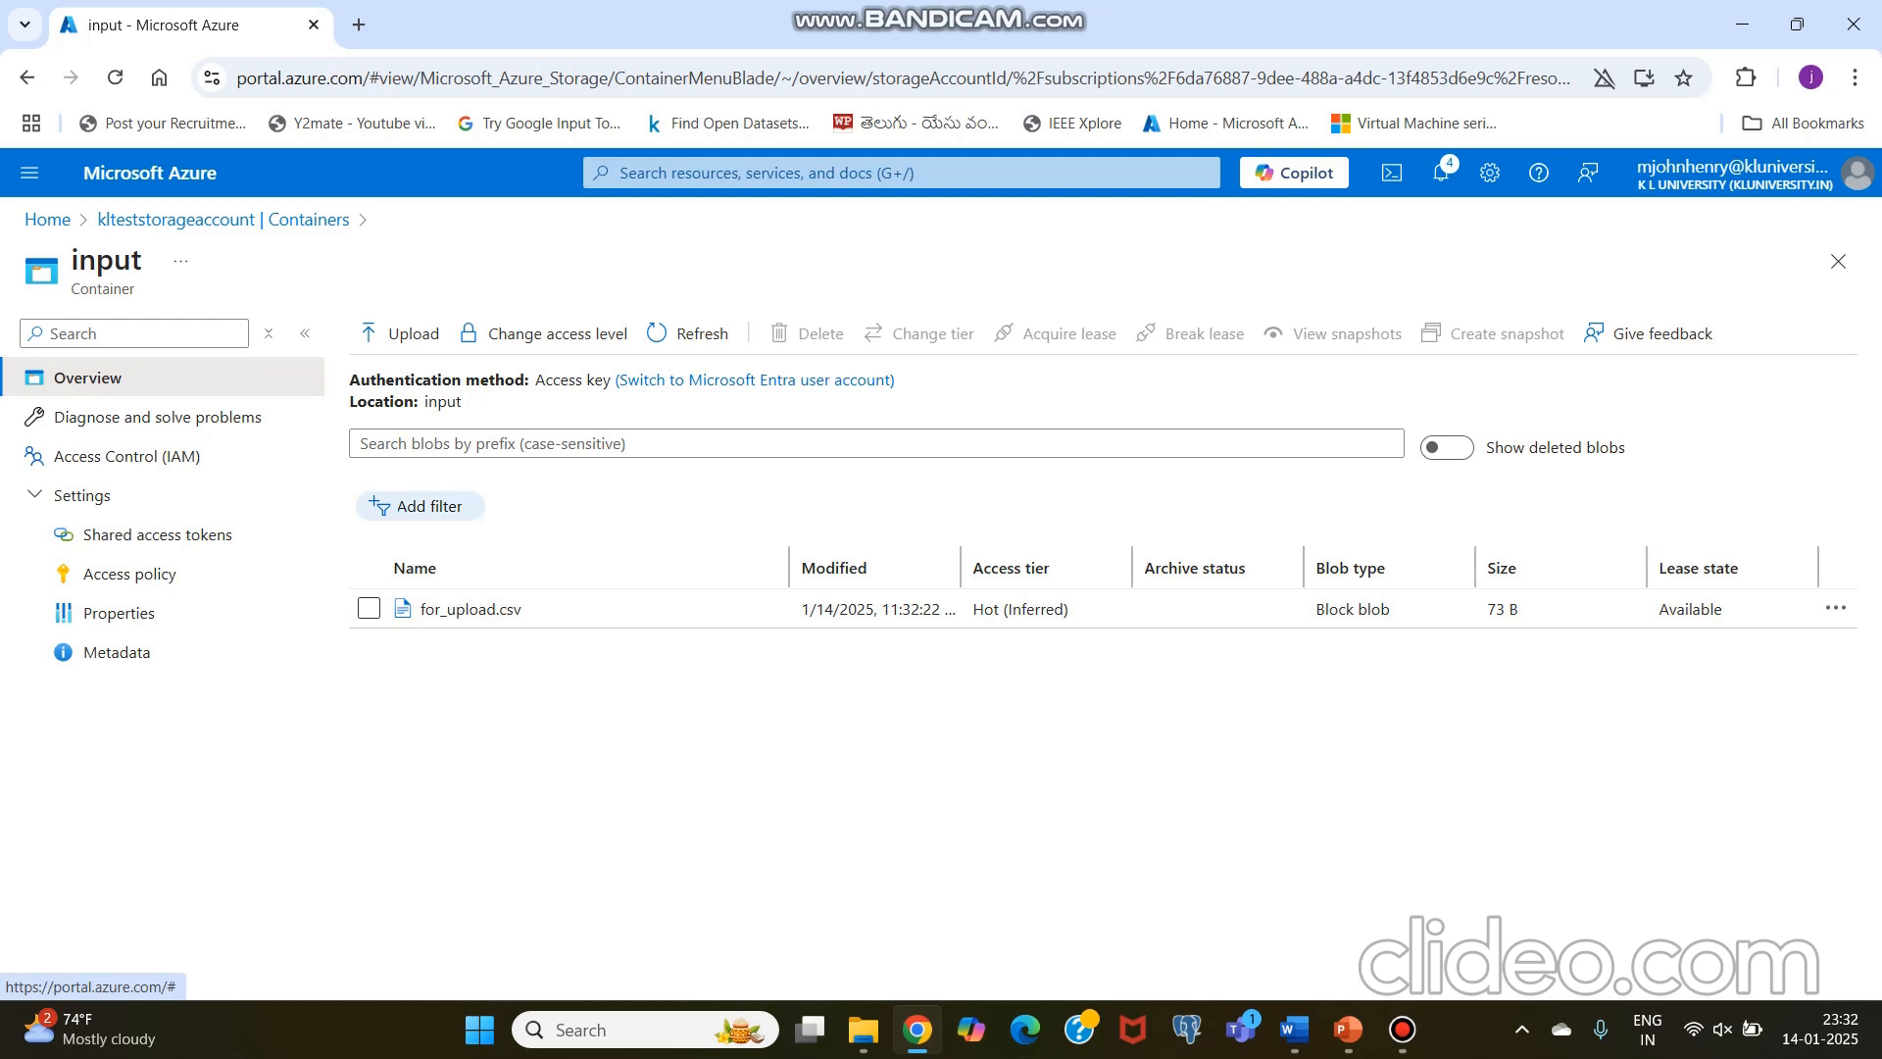
left_click(147, 220)
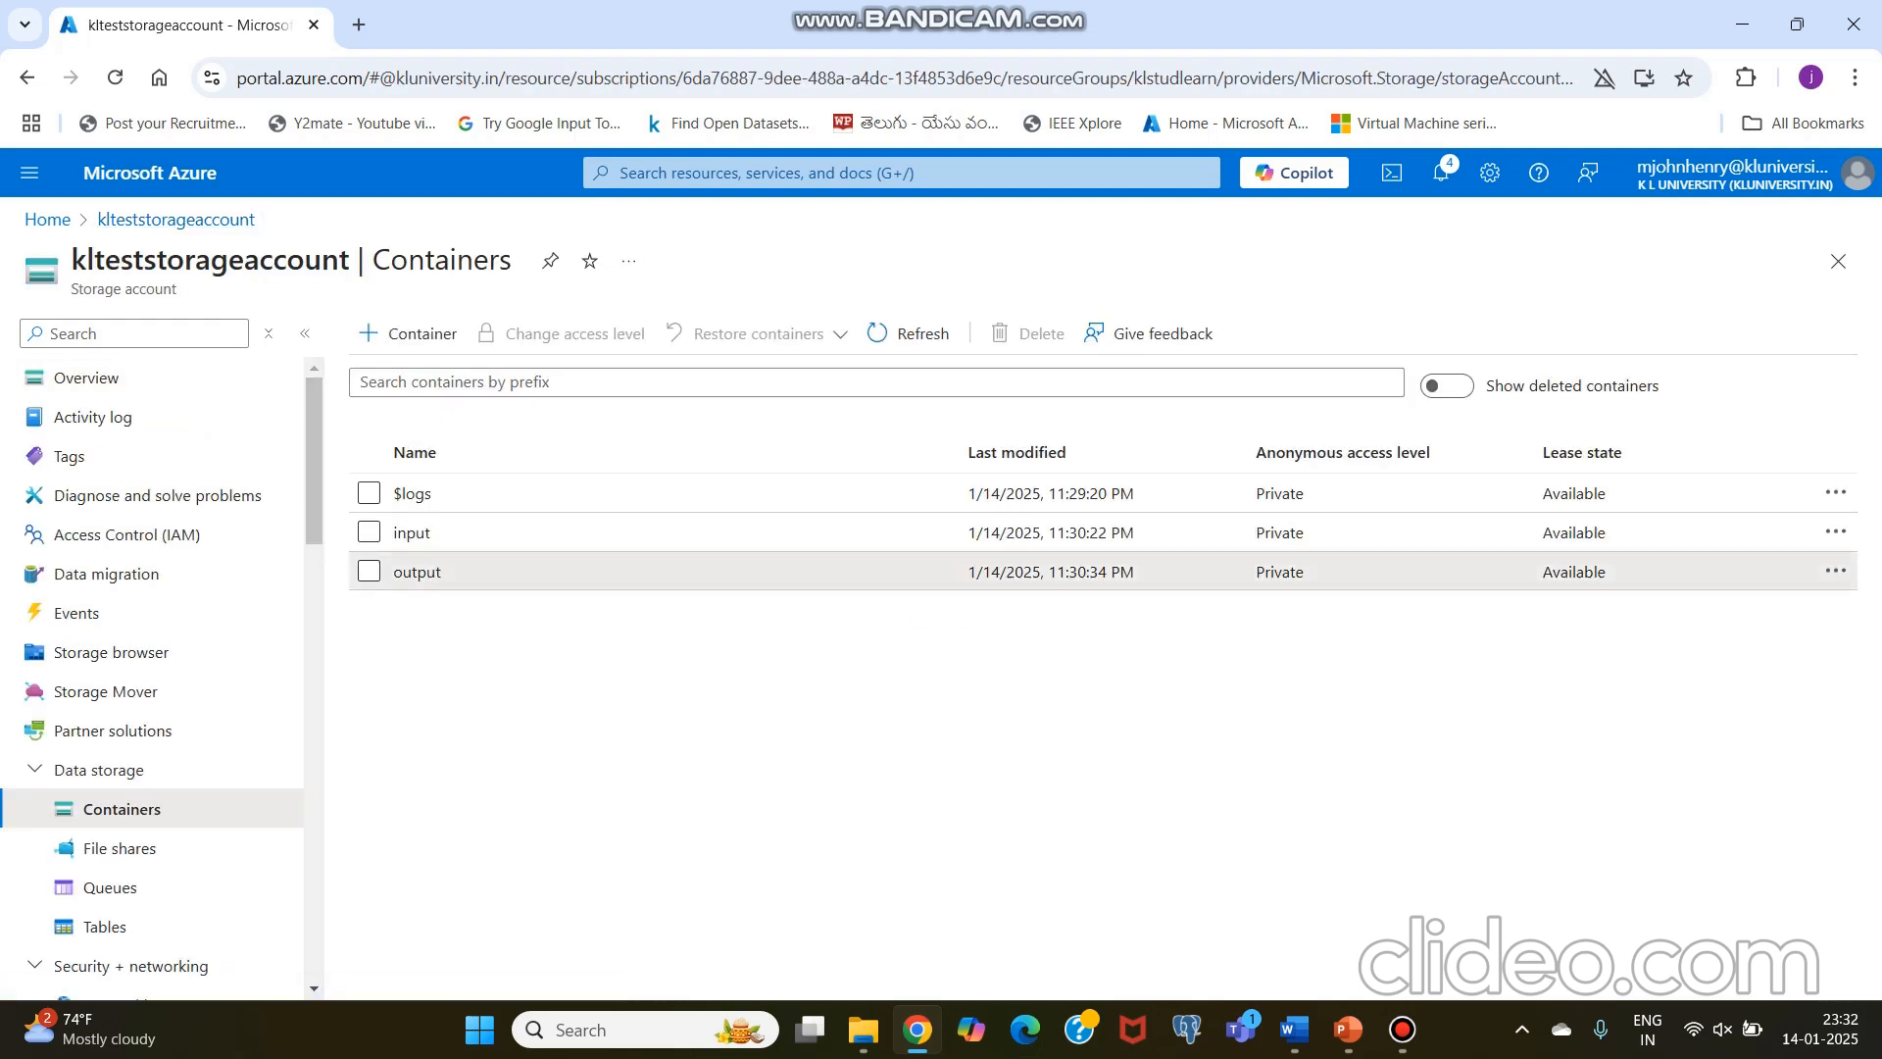
left_click(416, 572)
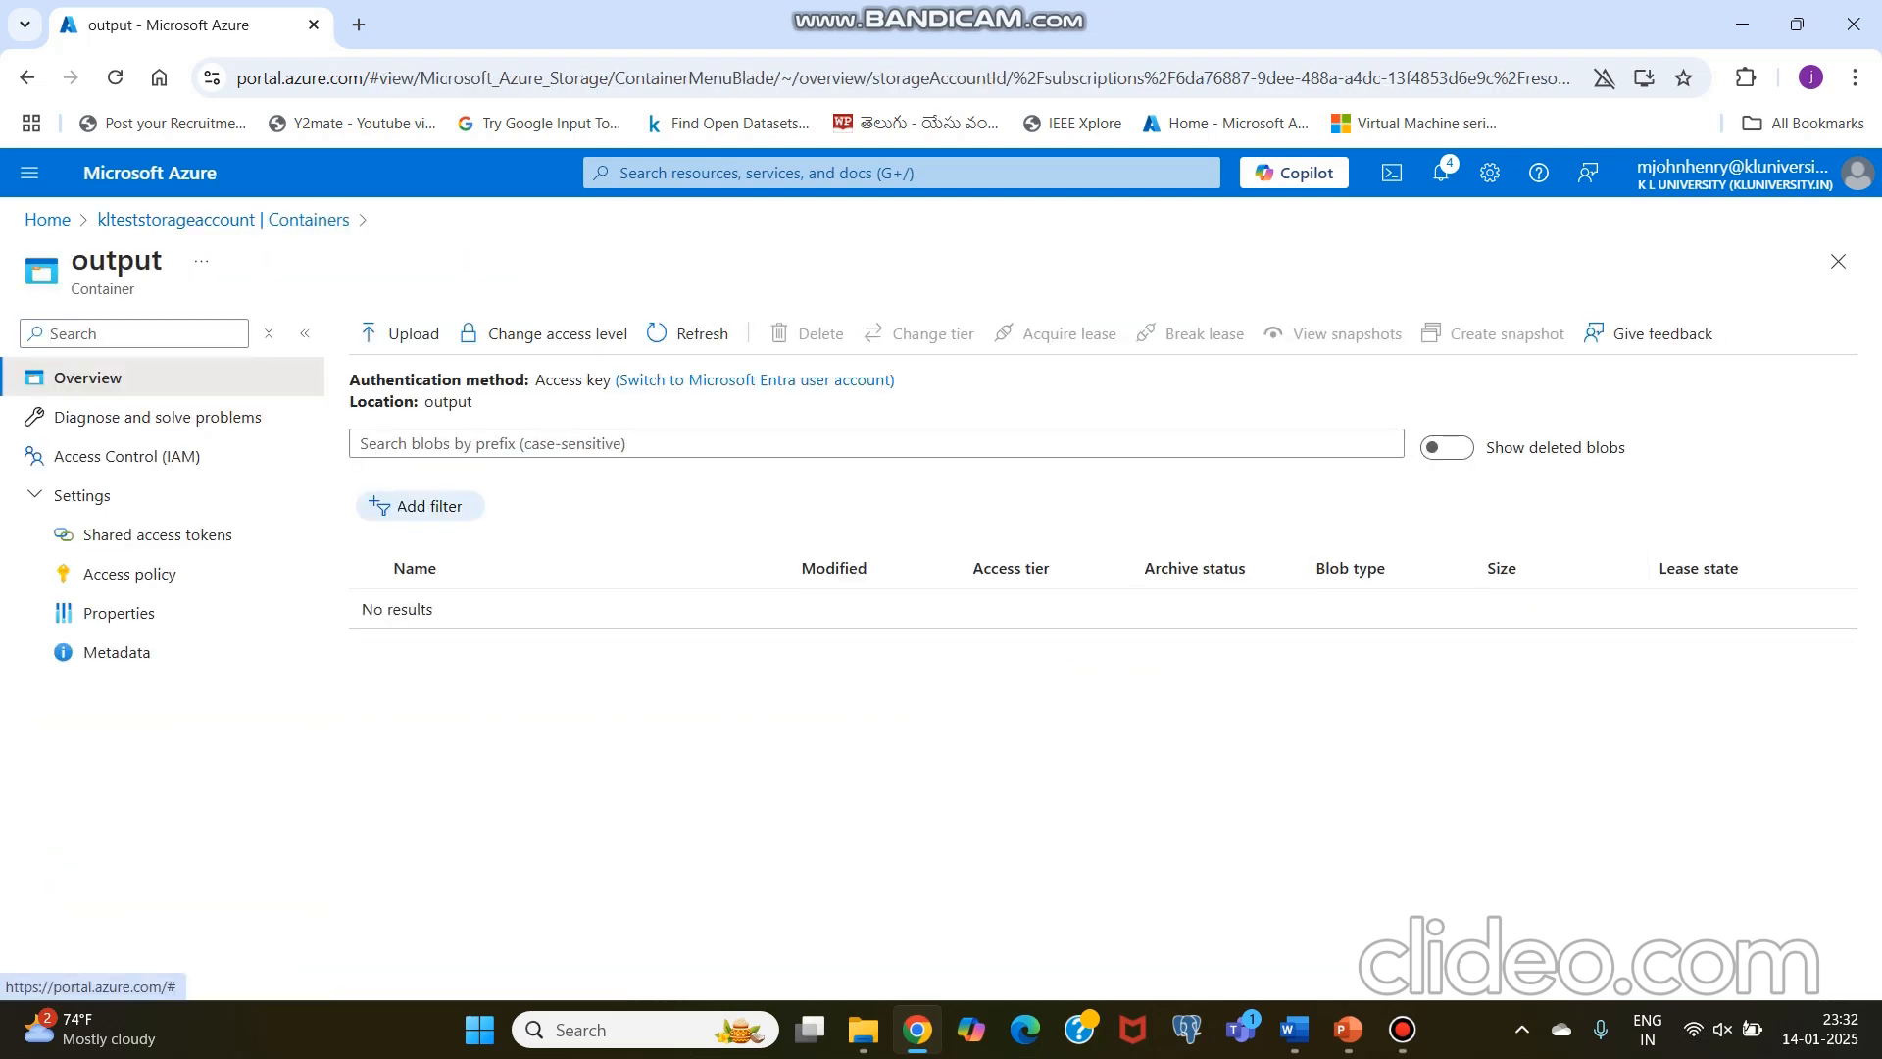
left_click(176, 220)
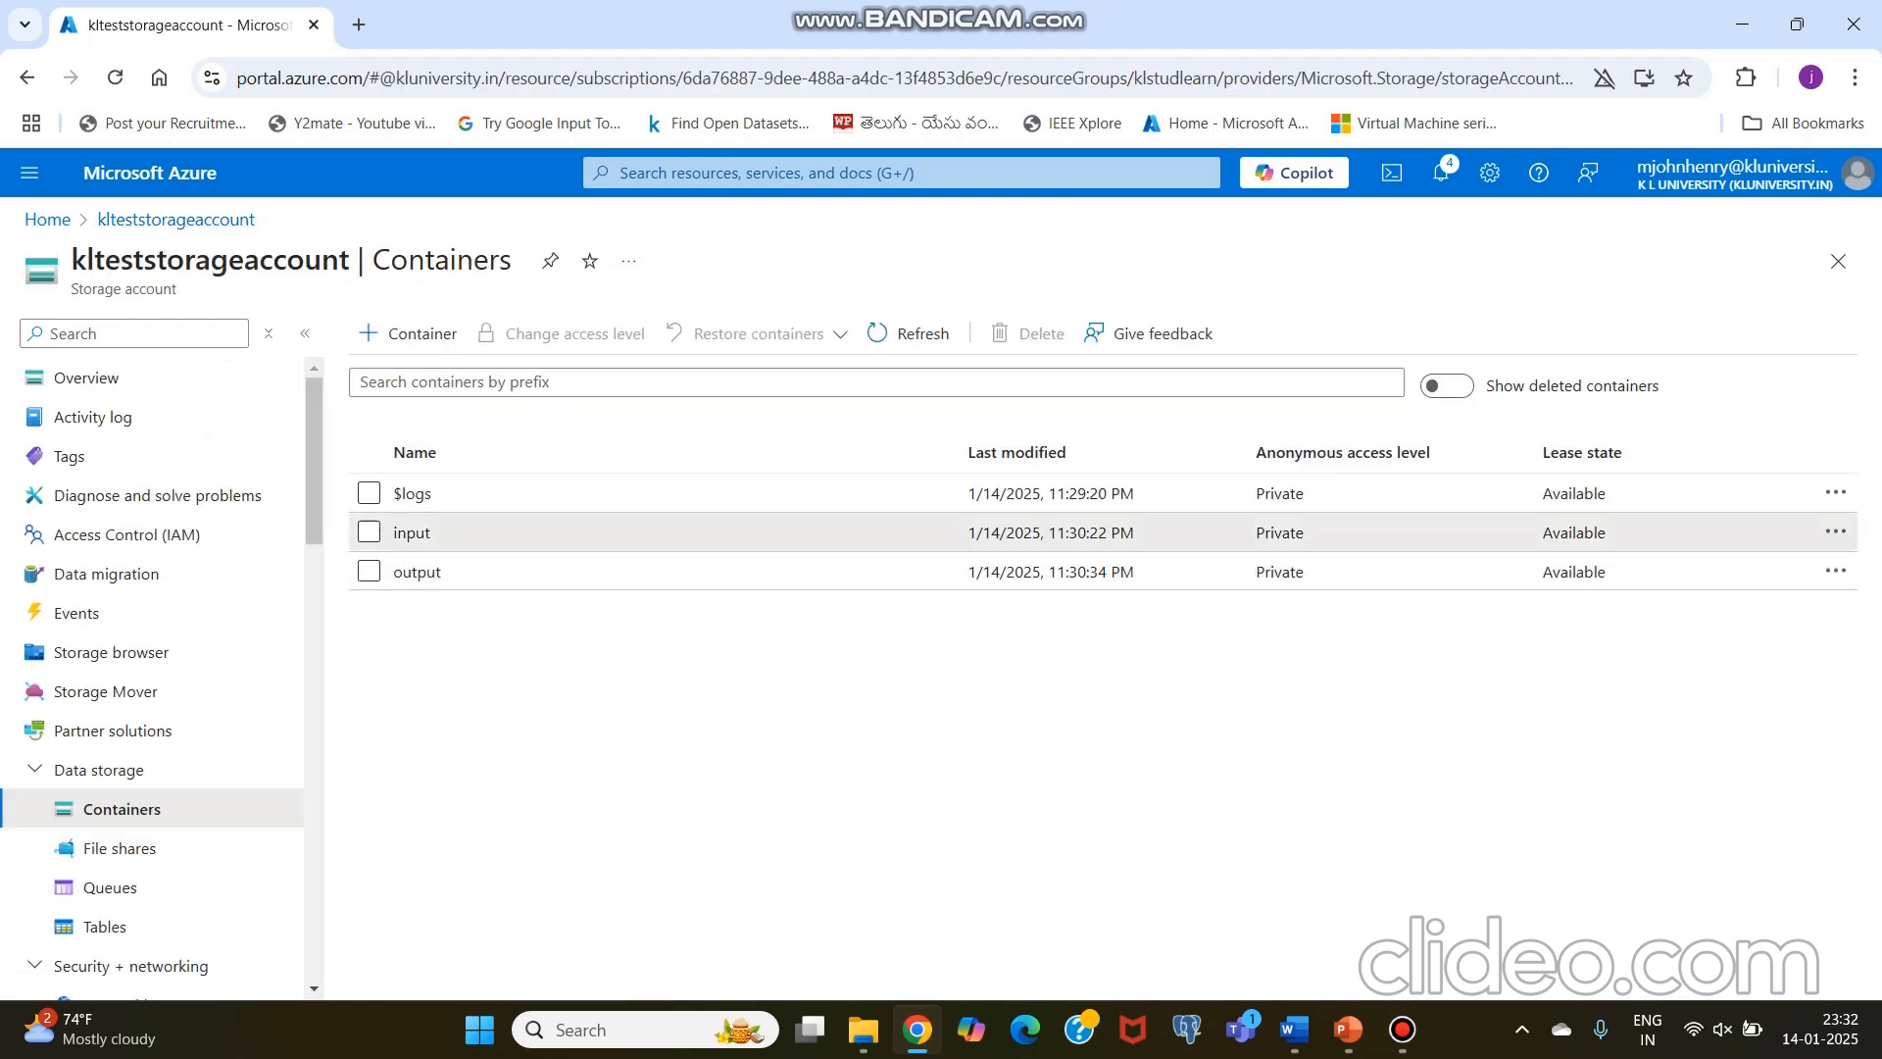
left_click(412, 532)
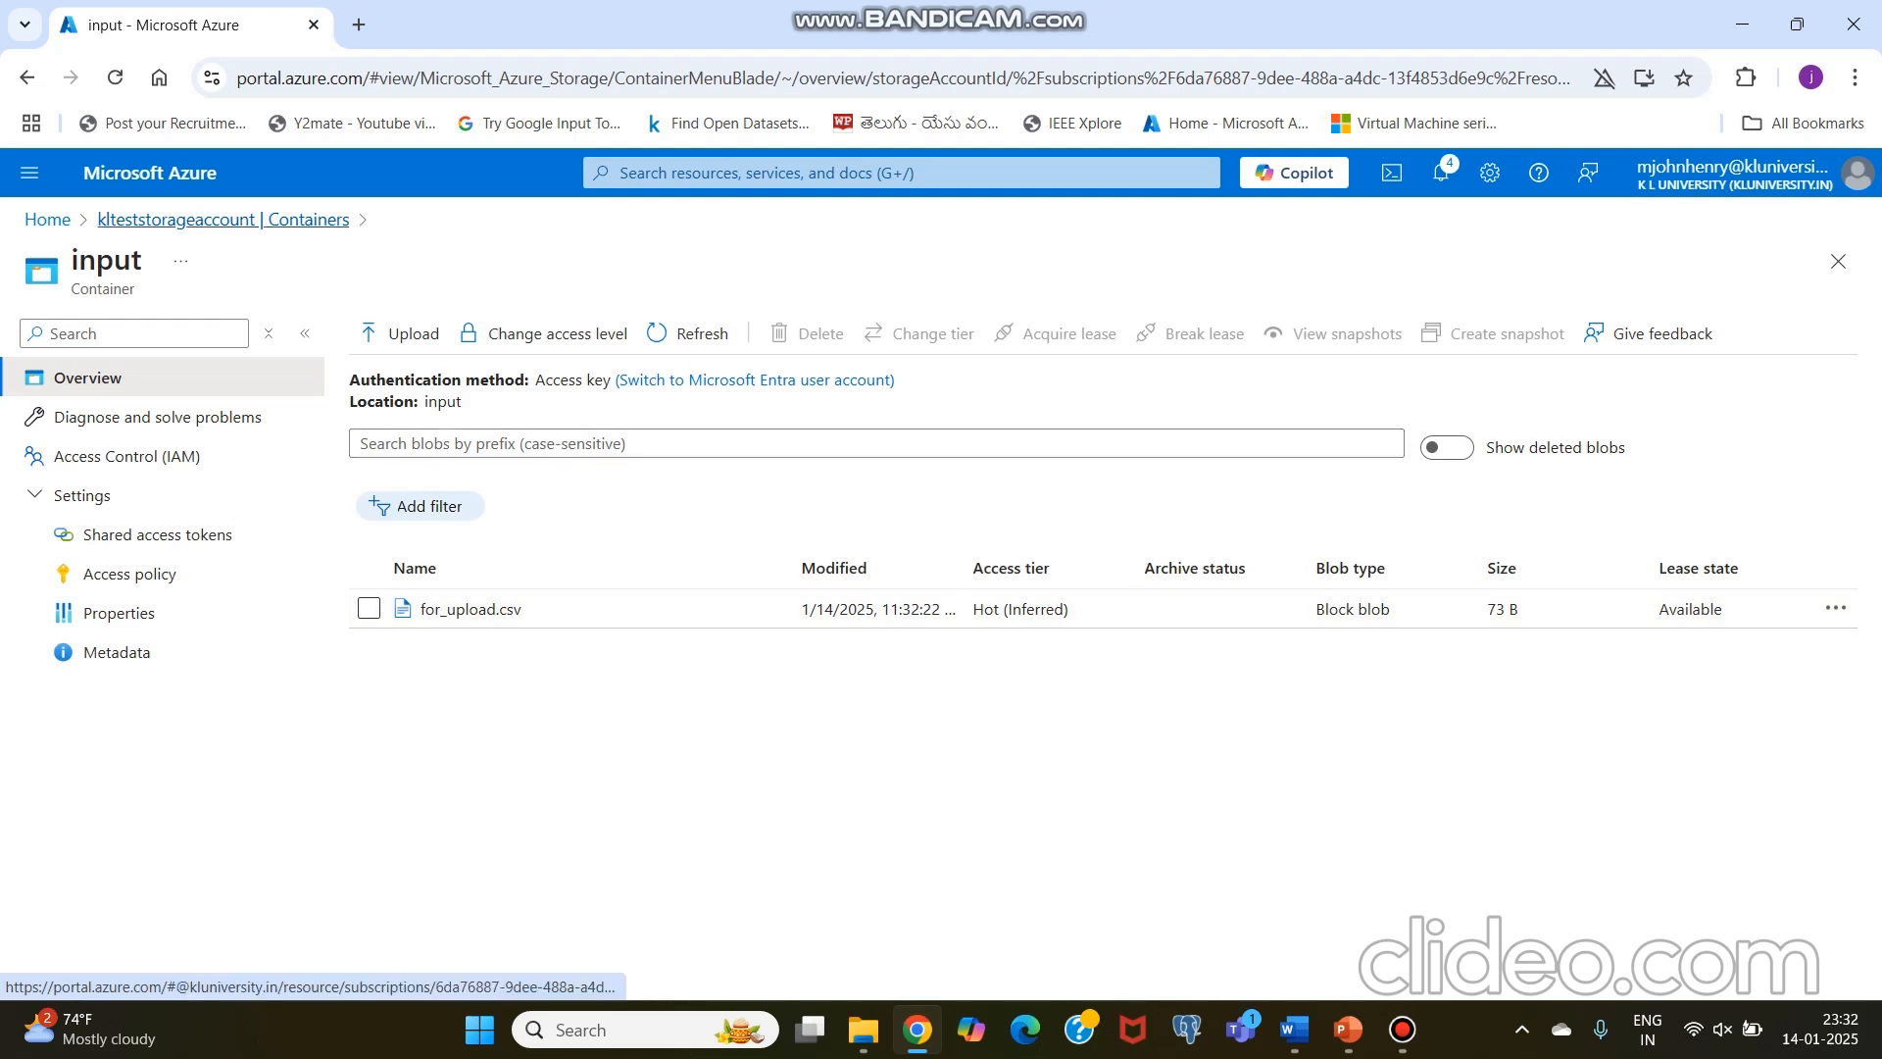
left_click(223, 219)
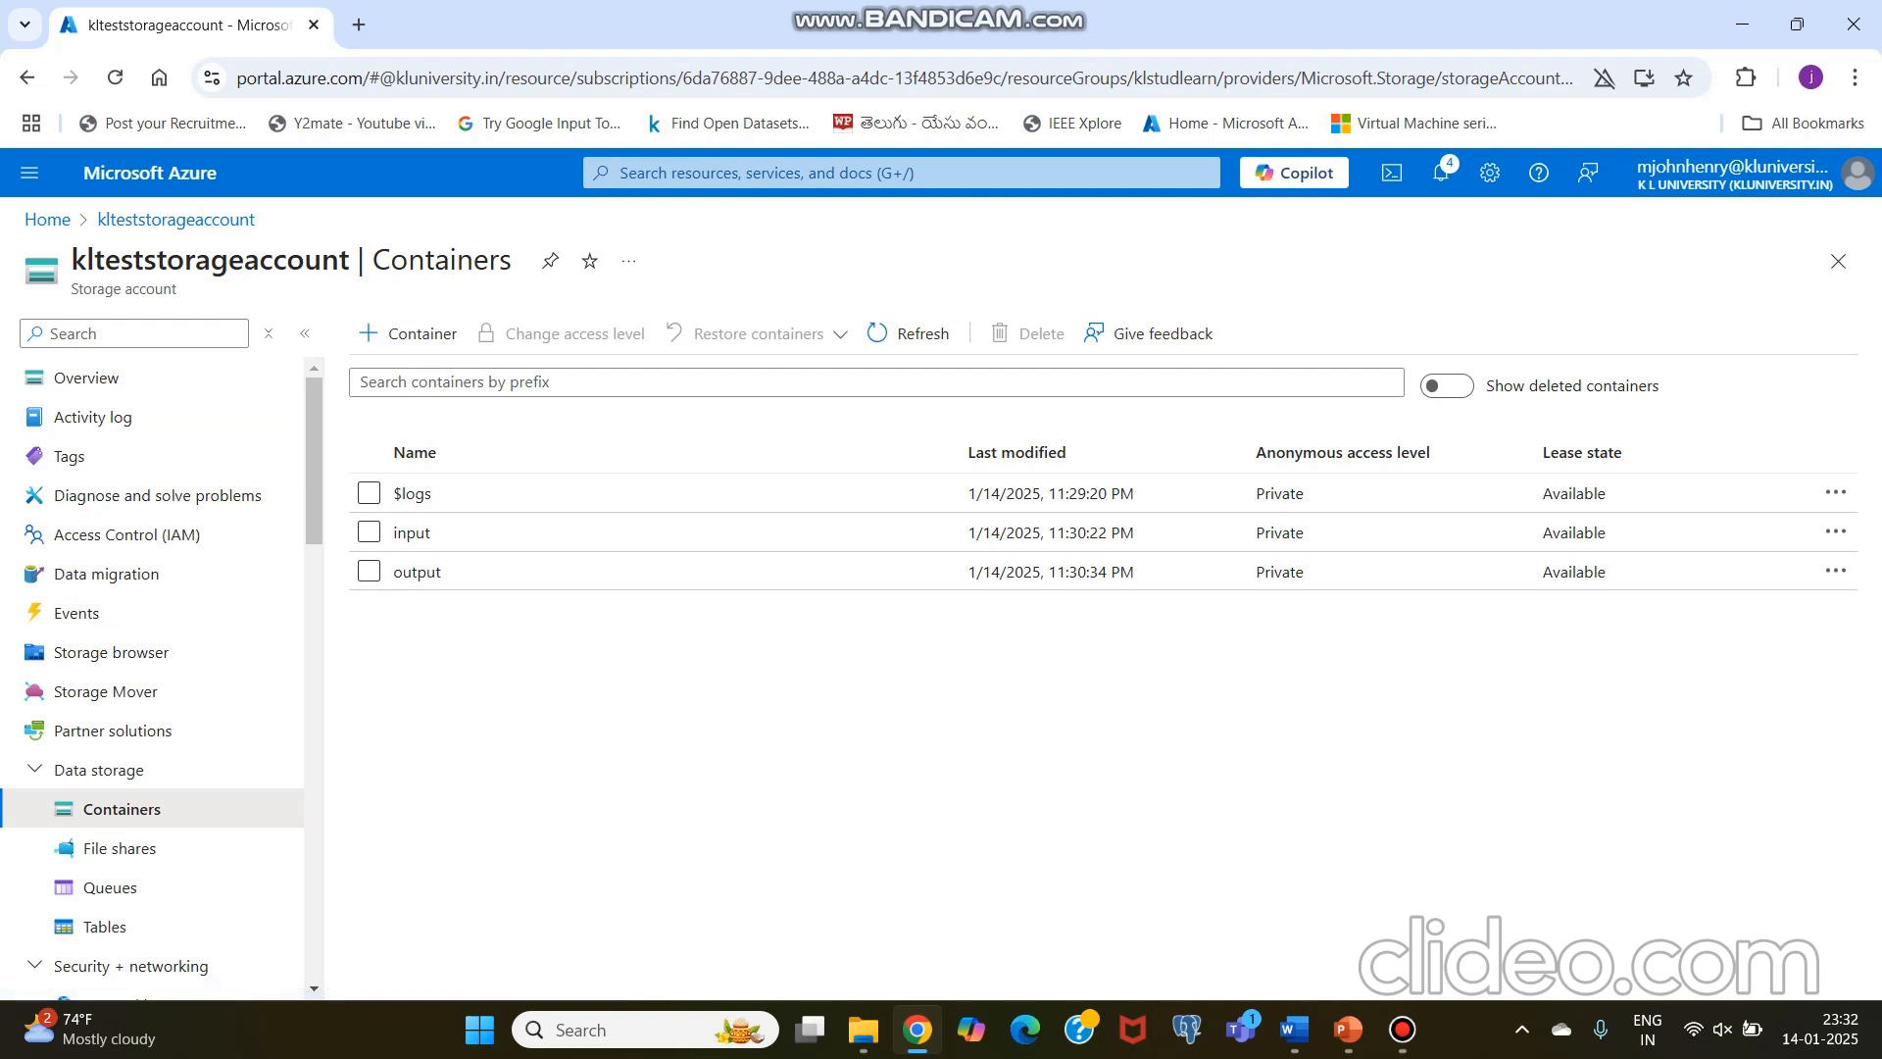
Step: From the portal home, search for "data factor", go to Data factories and start creating a data factory
left_click(150, 173)
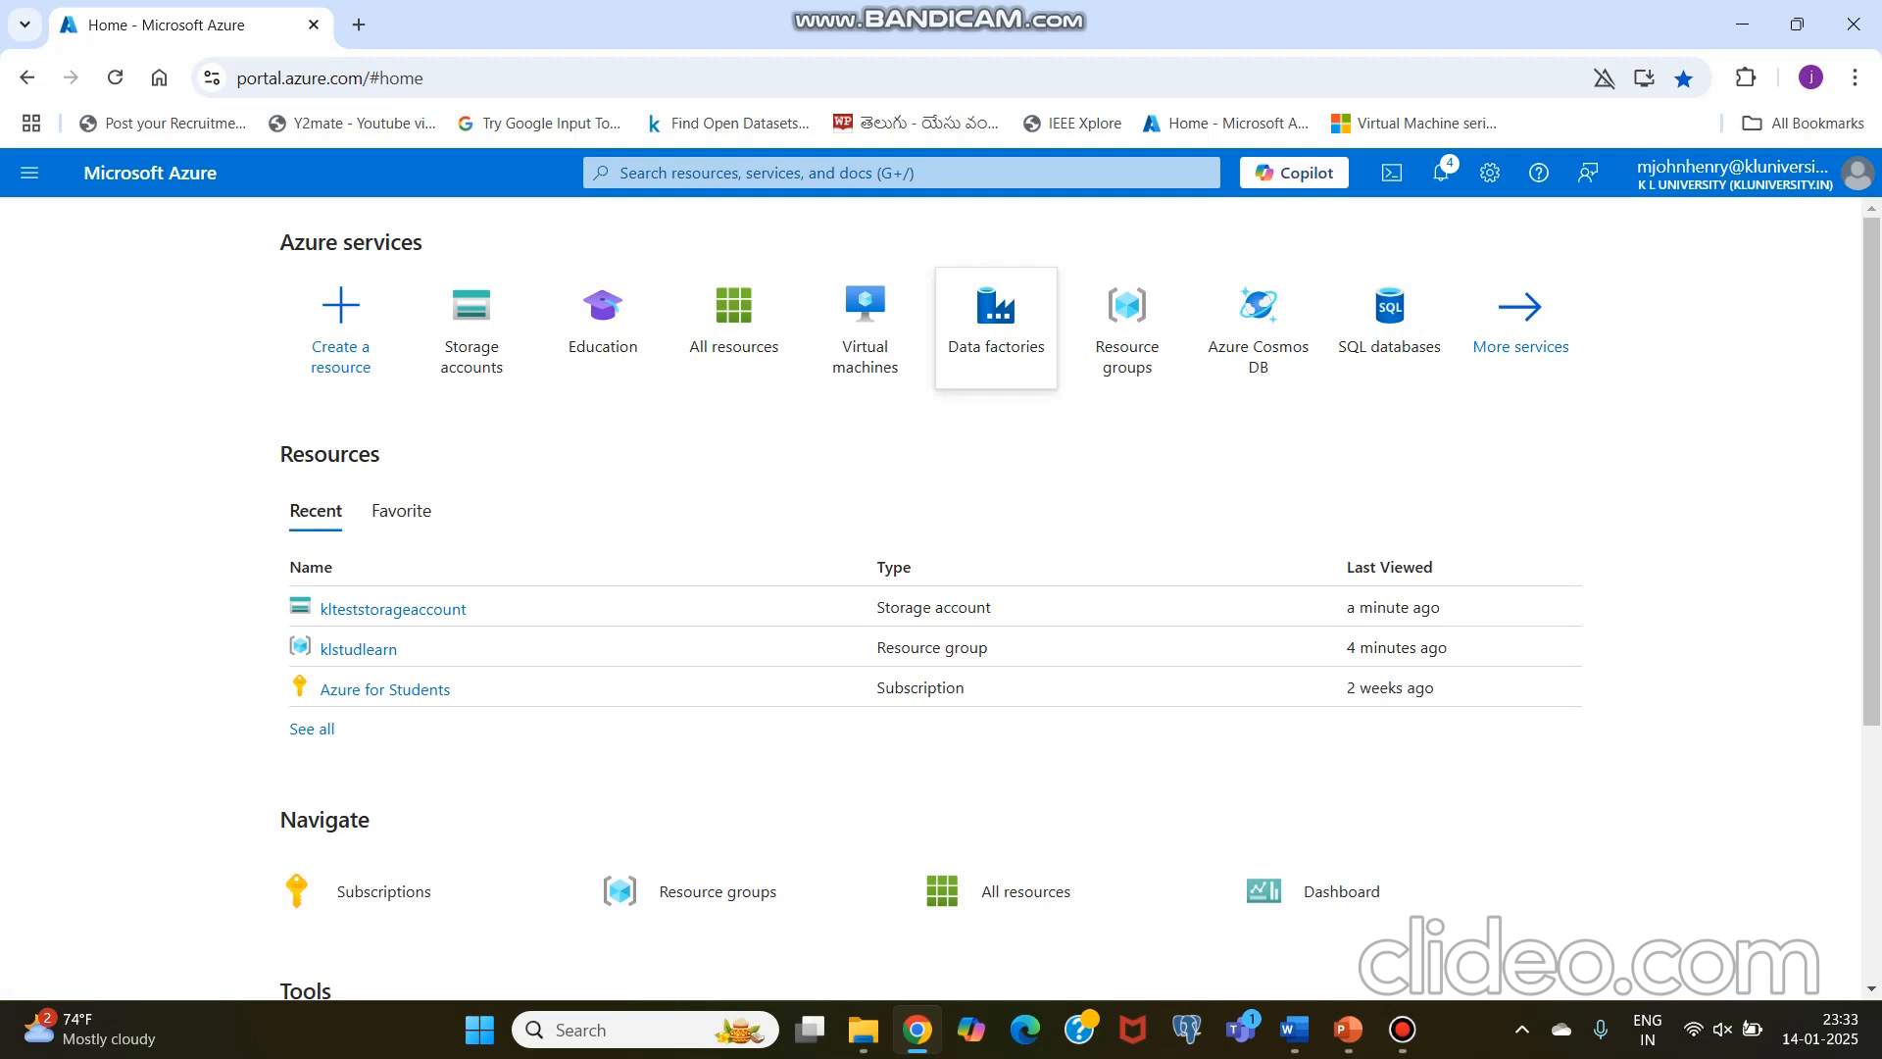
mouse_move(995, 323)
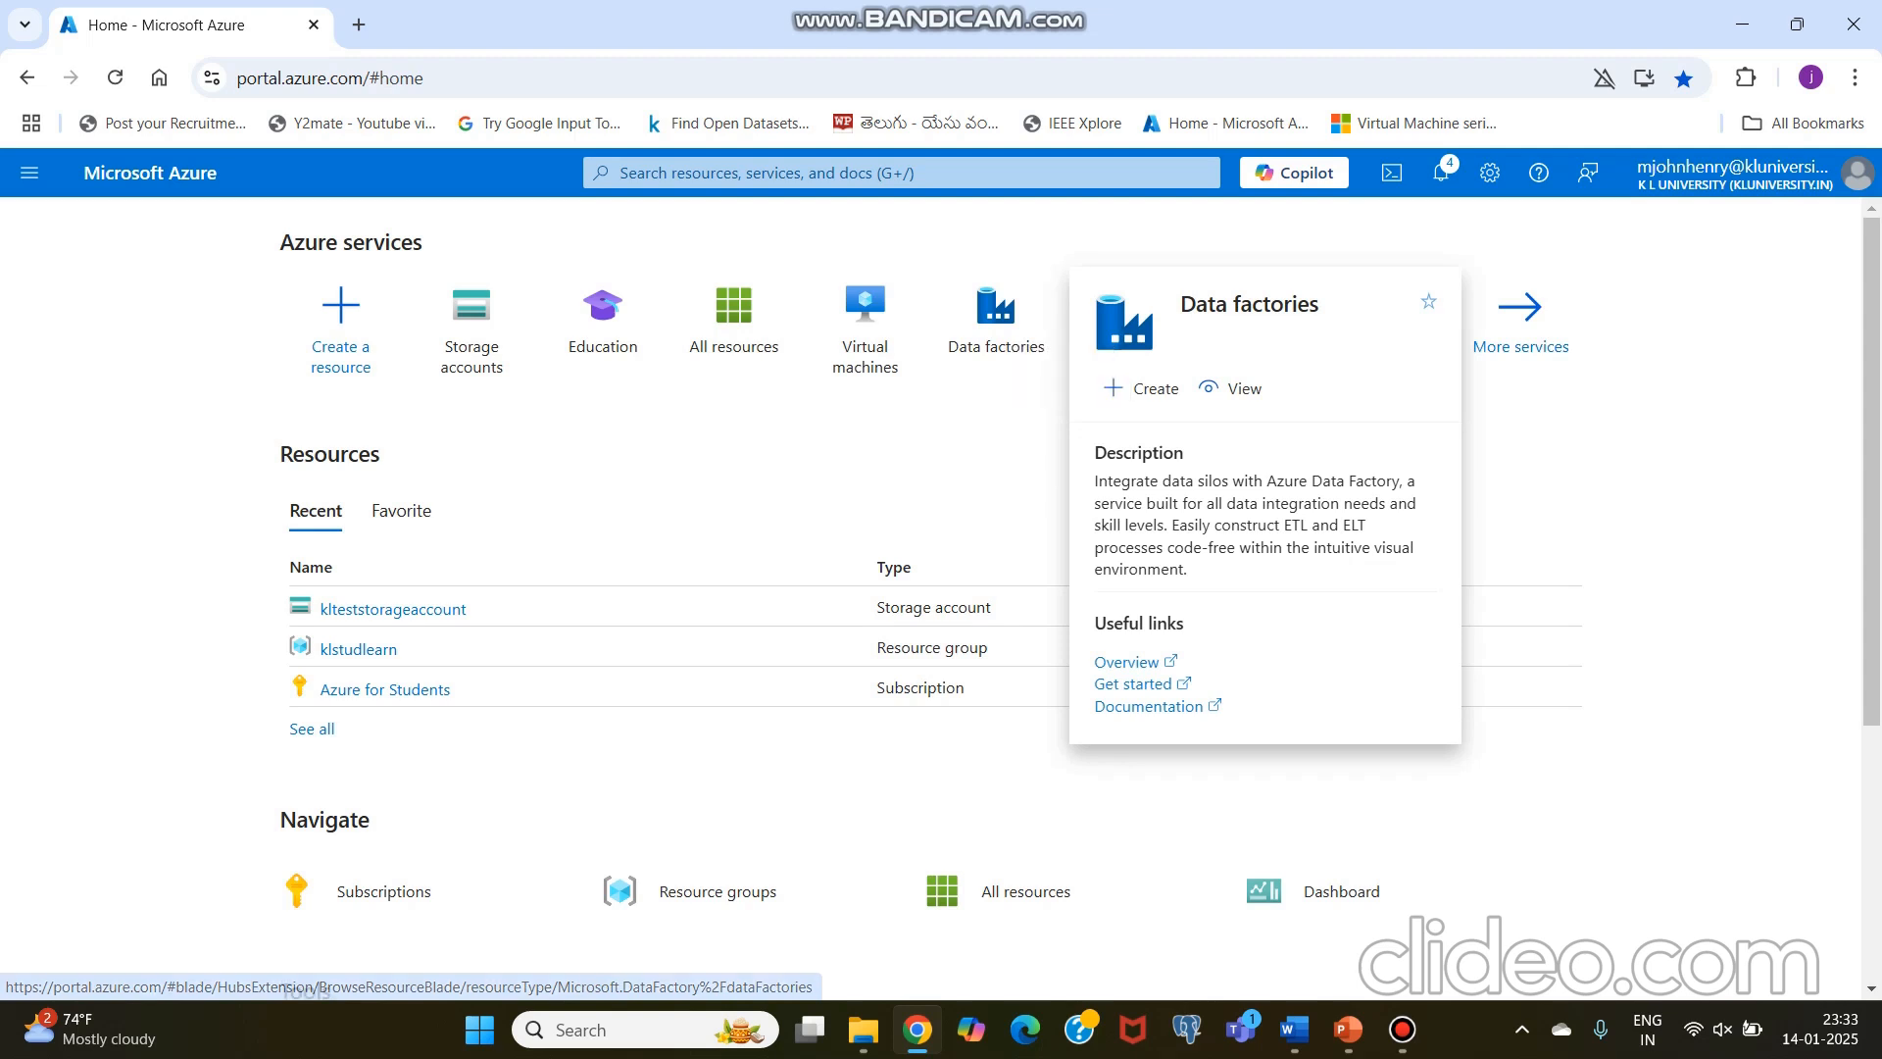
left_click(902, 173)
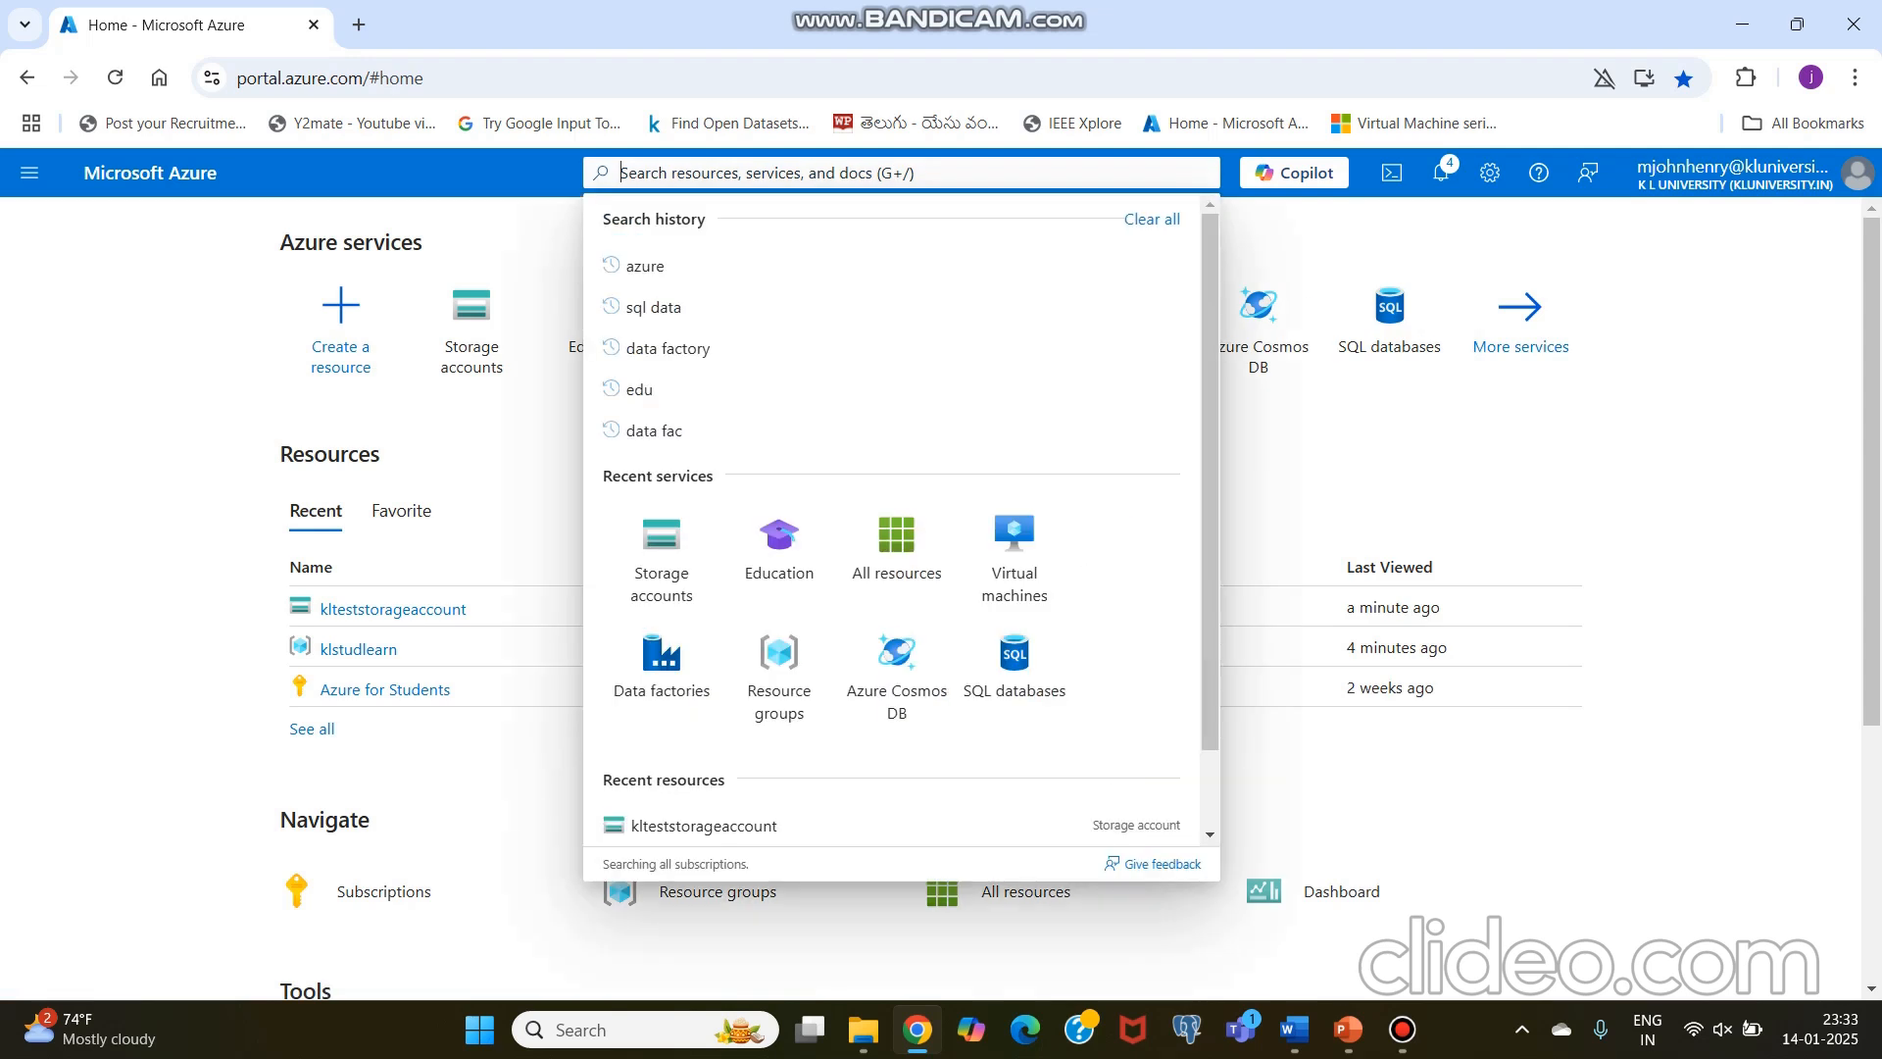
type("data")
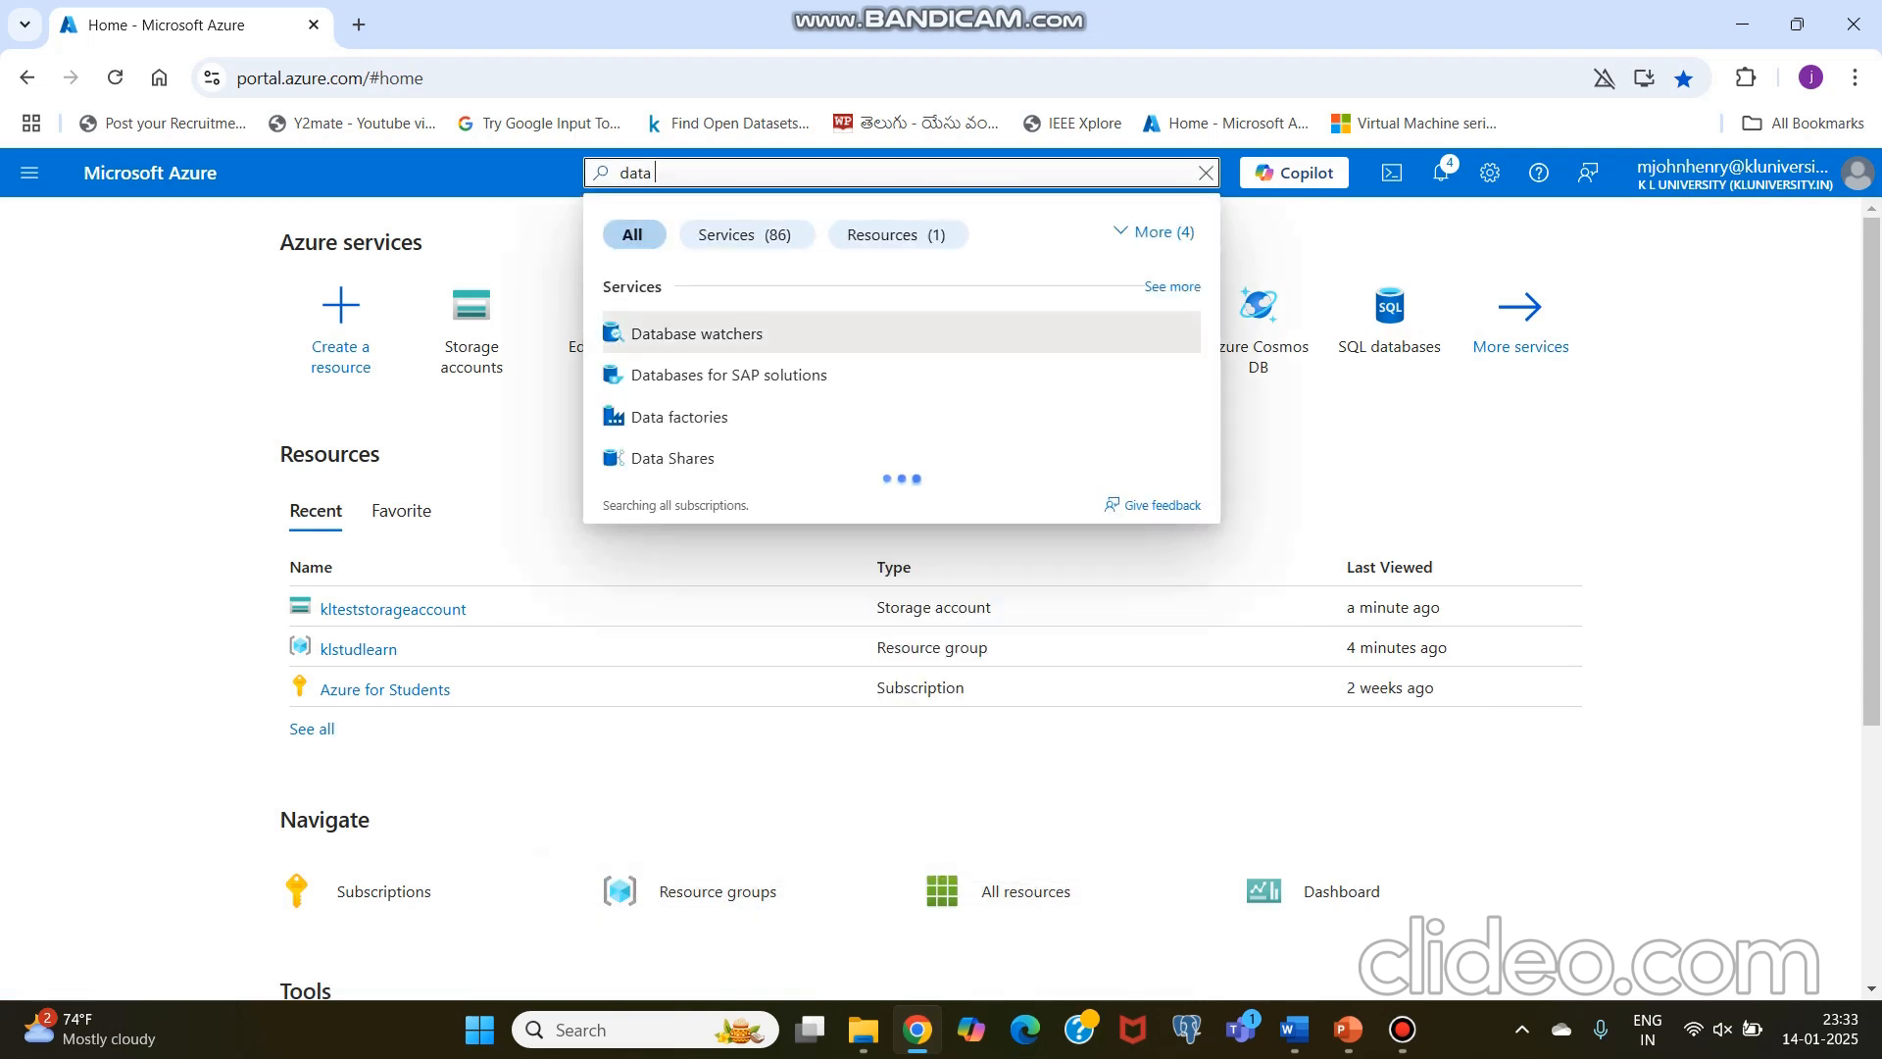
type(" factor")
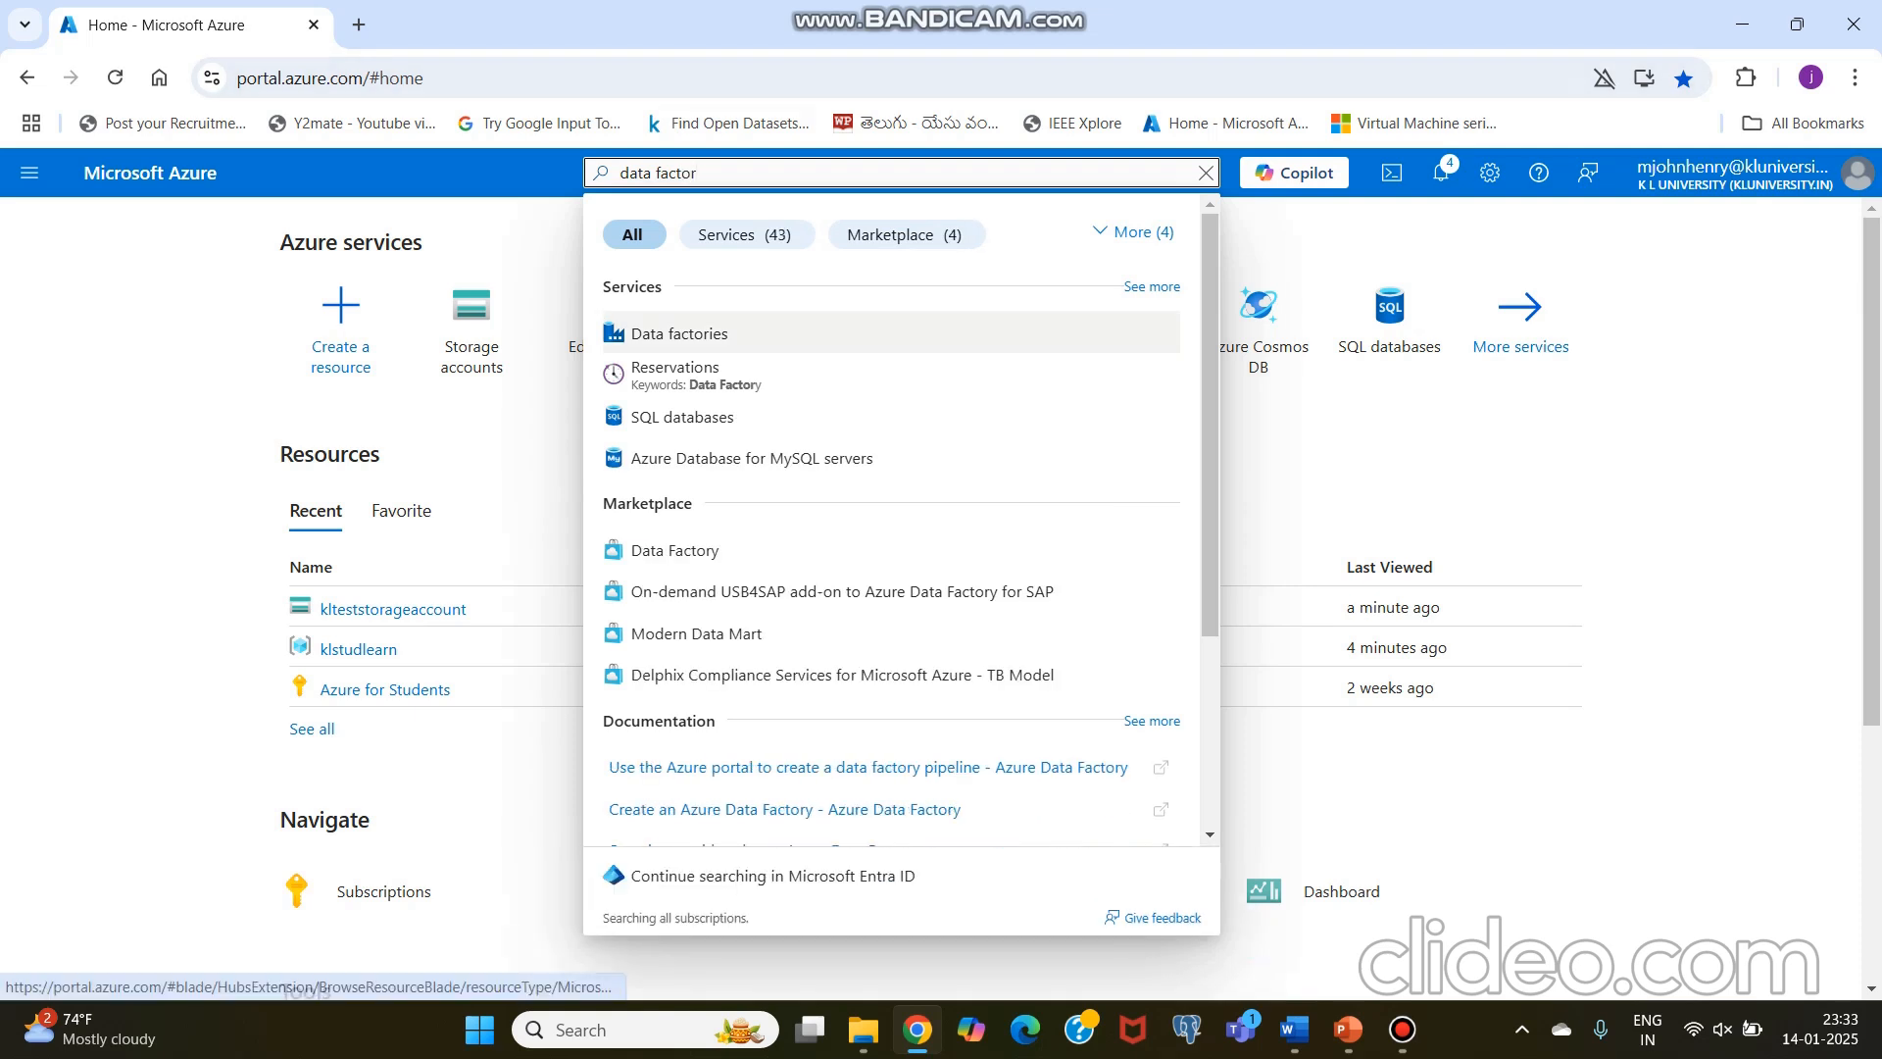
left_click(647, 334)
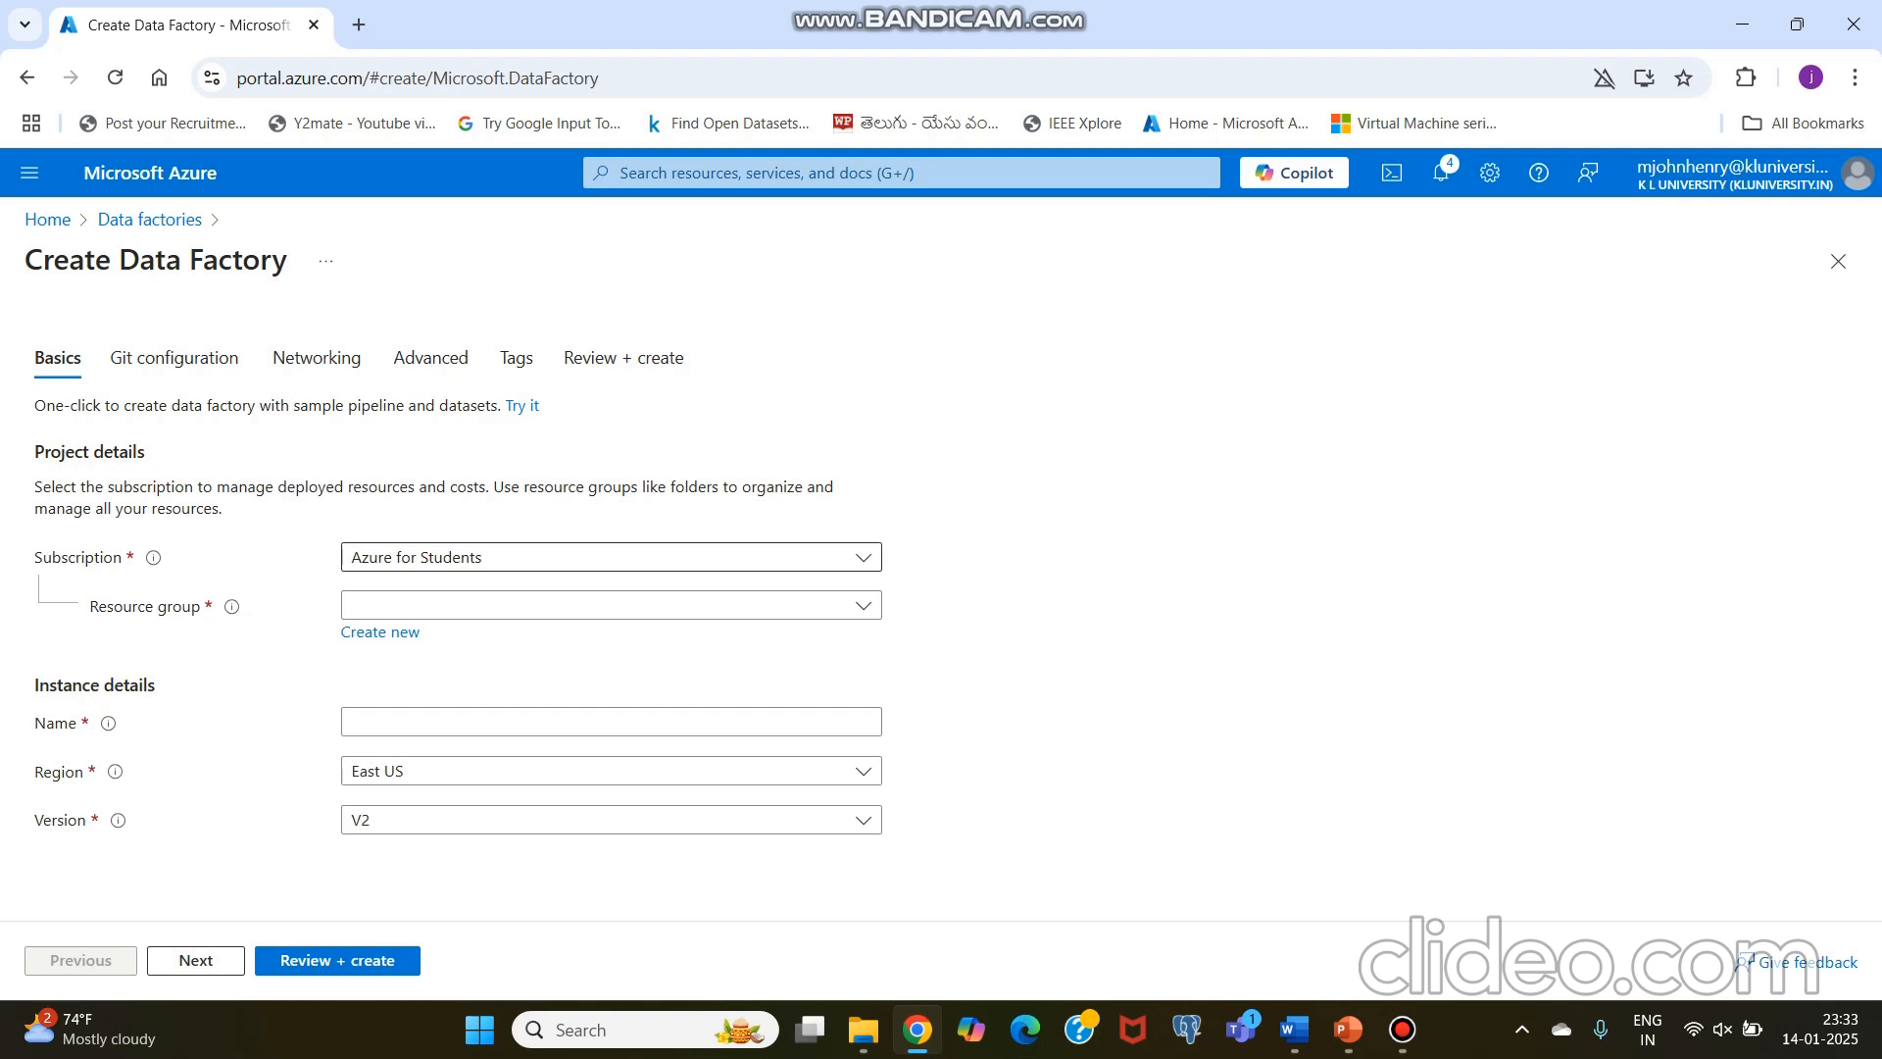
Step: Create a data factory named kltestdatafactory in the klstudlearn resource group with the Central India region
left_click(612, 604)
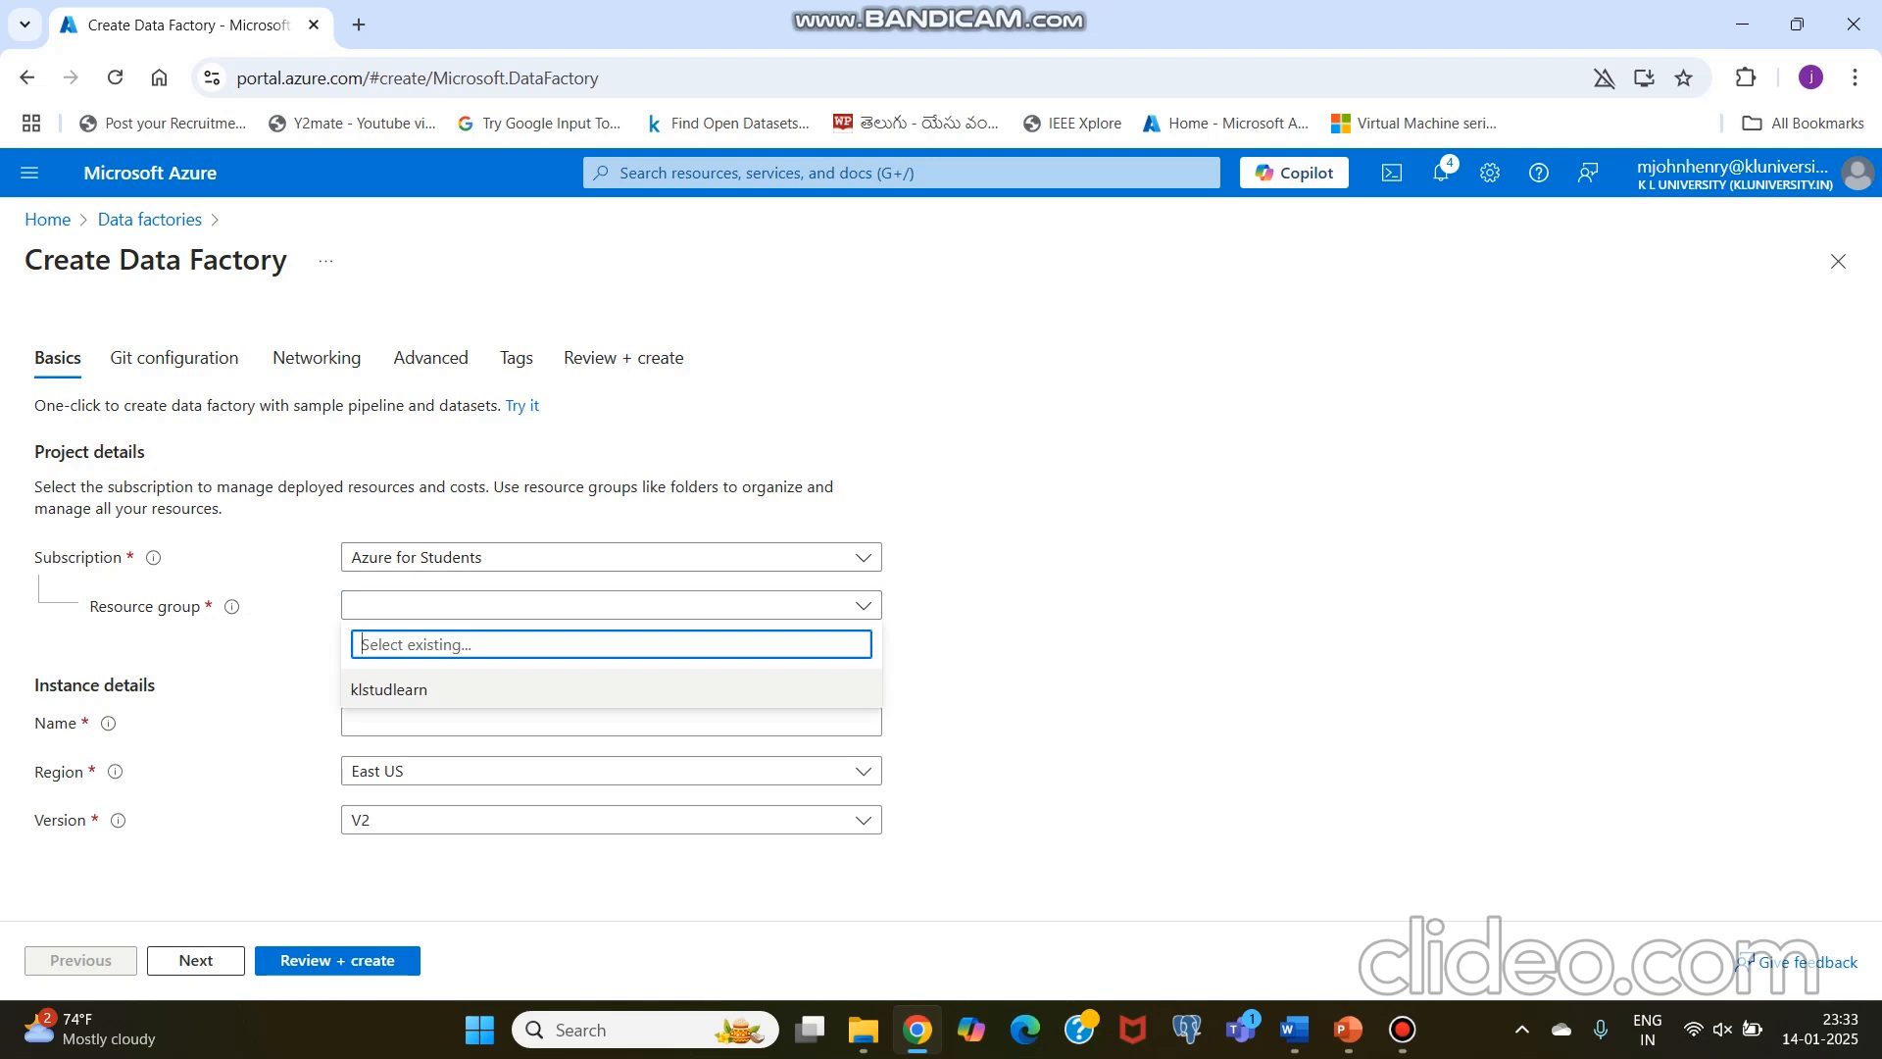
left_click(612, 689)
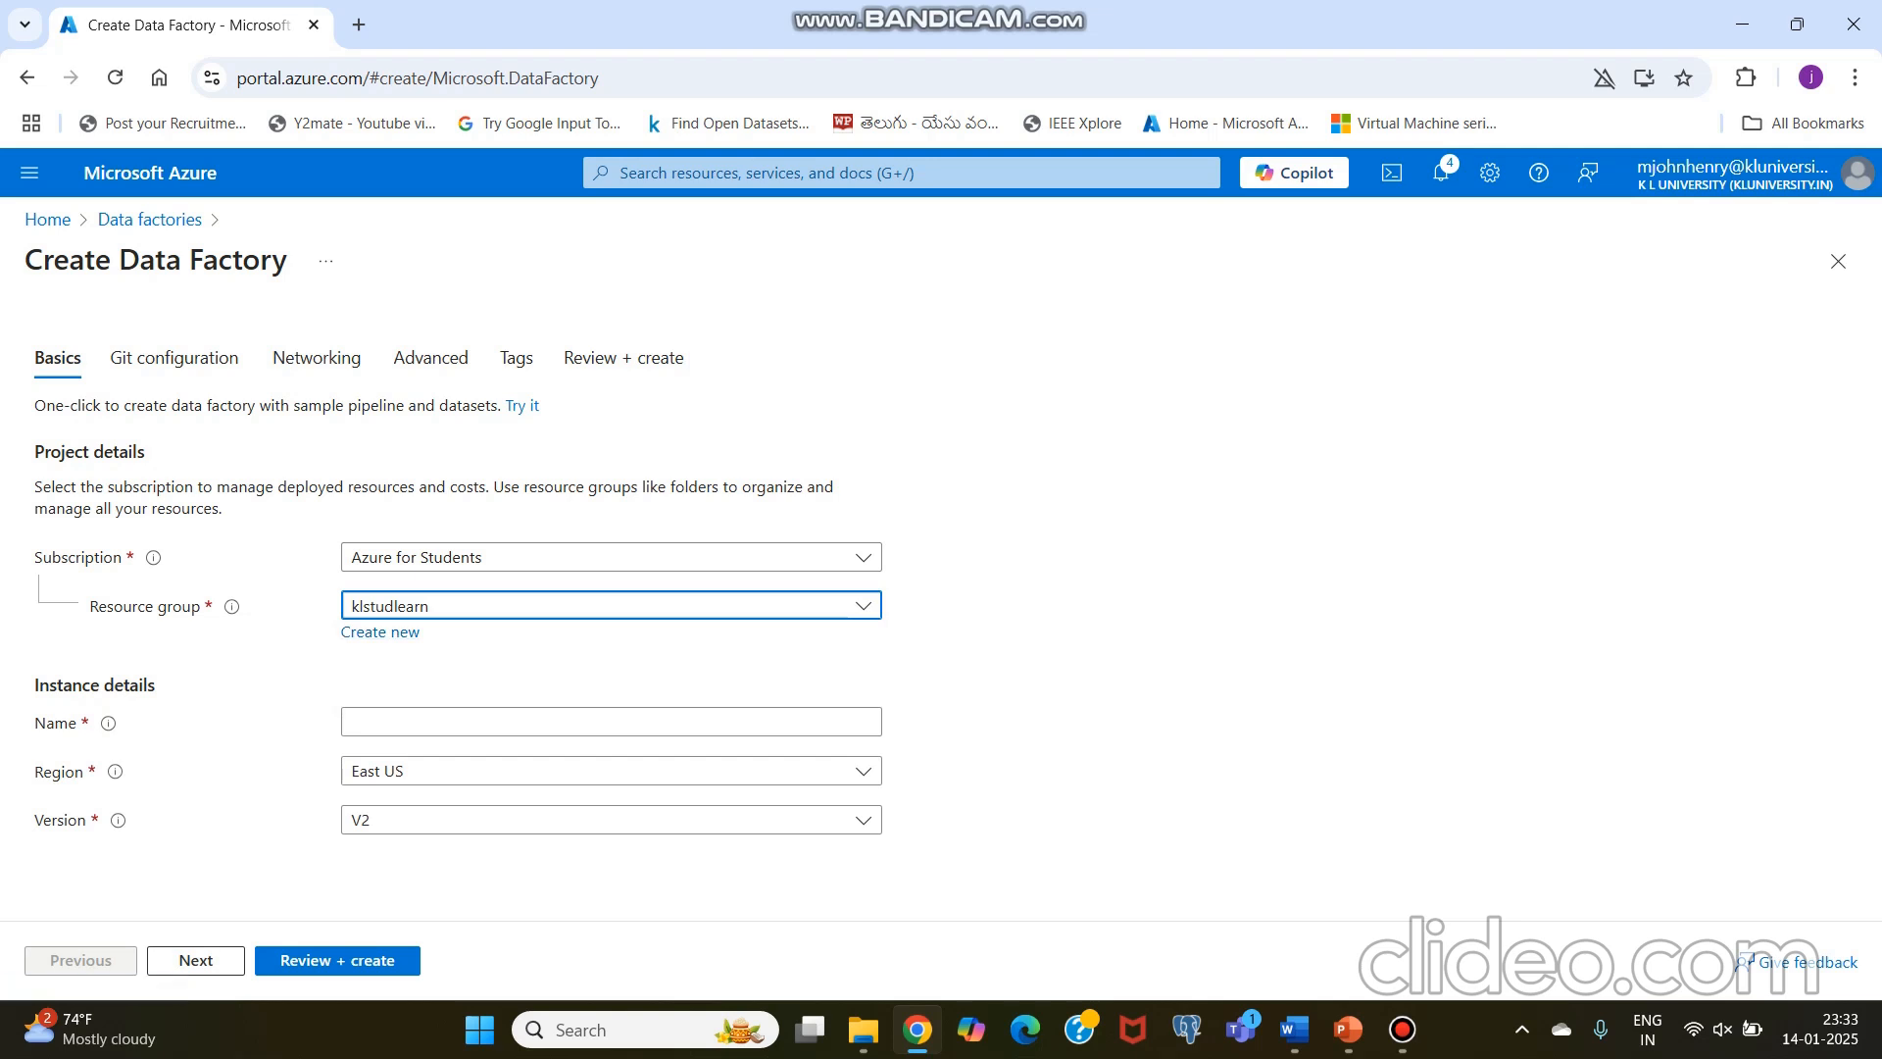
left_click(611, 722)
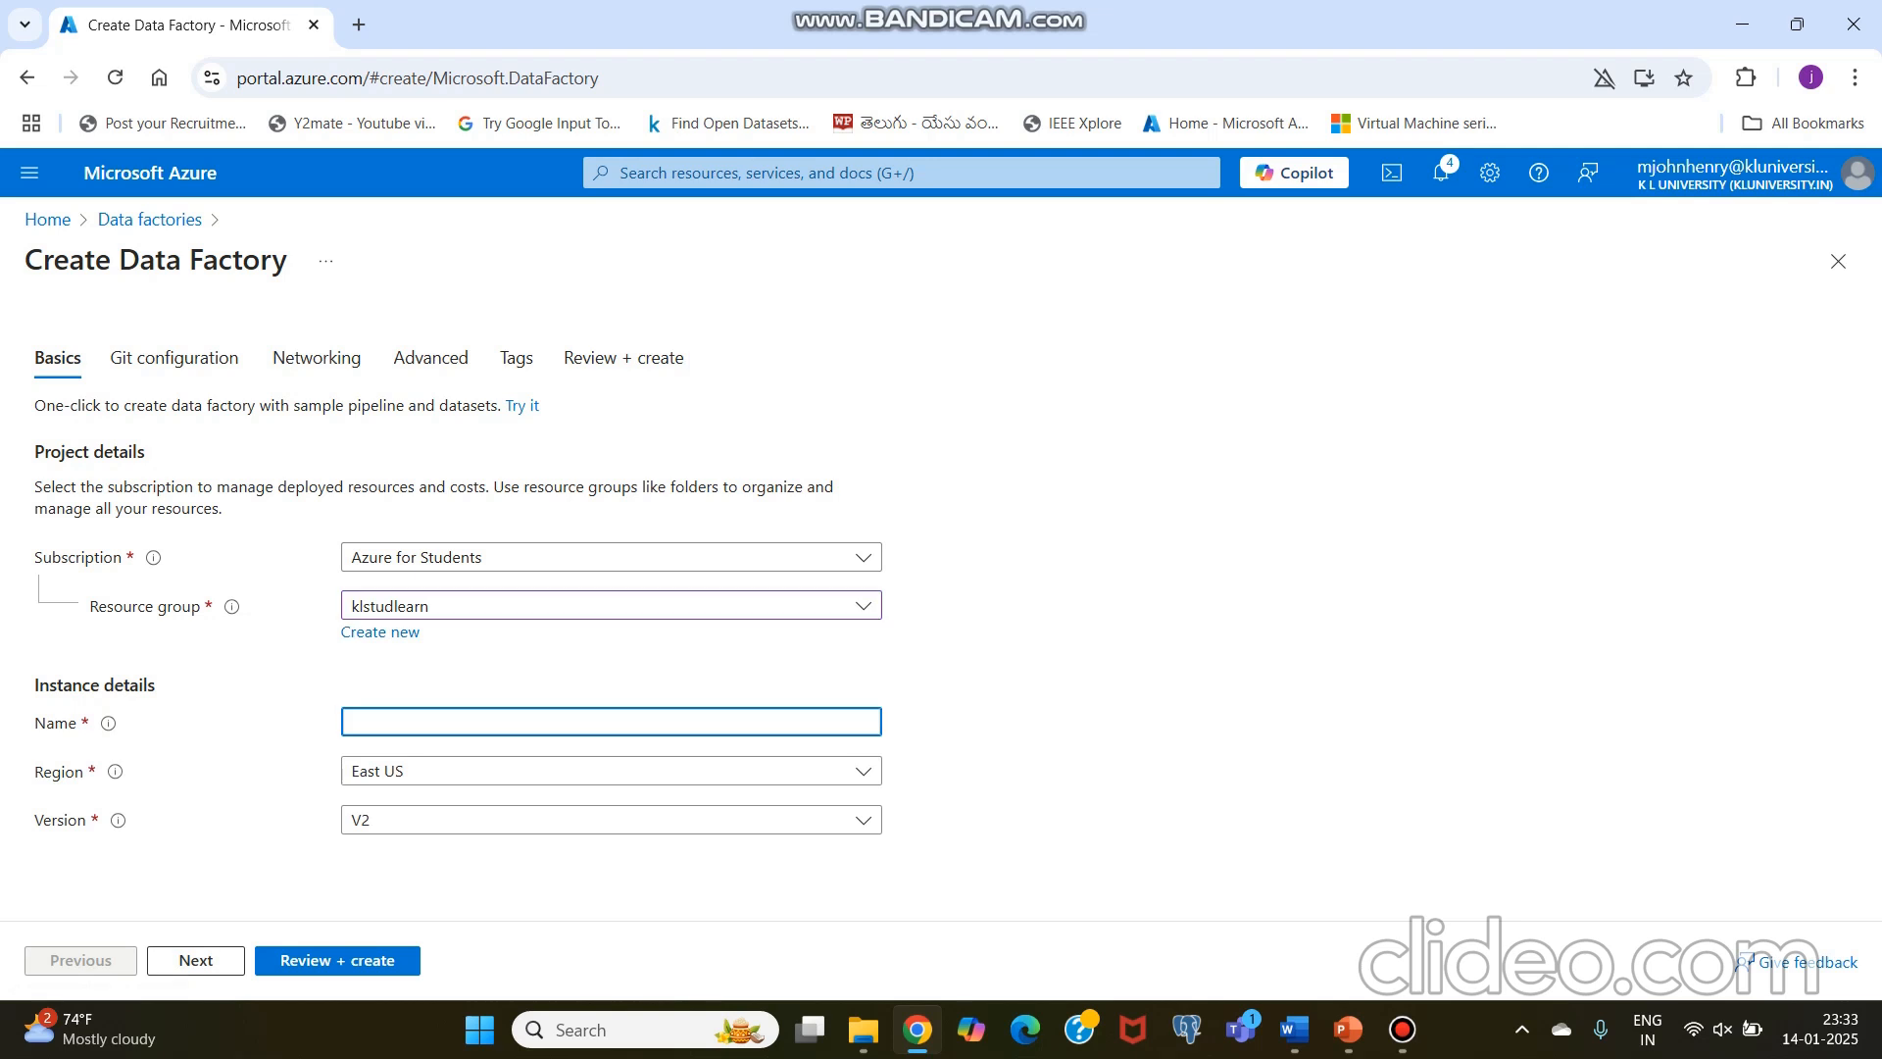
type("kltestdatafactory")
left_click(611, 771)
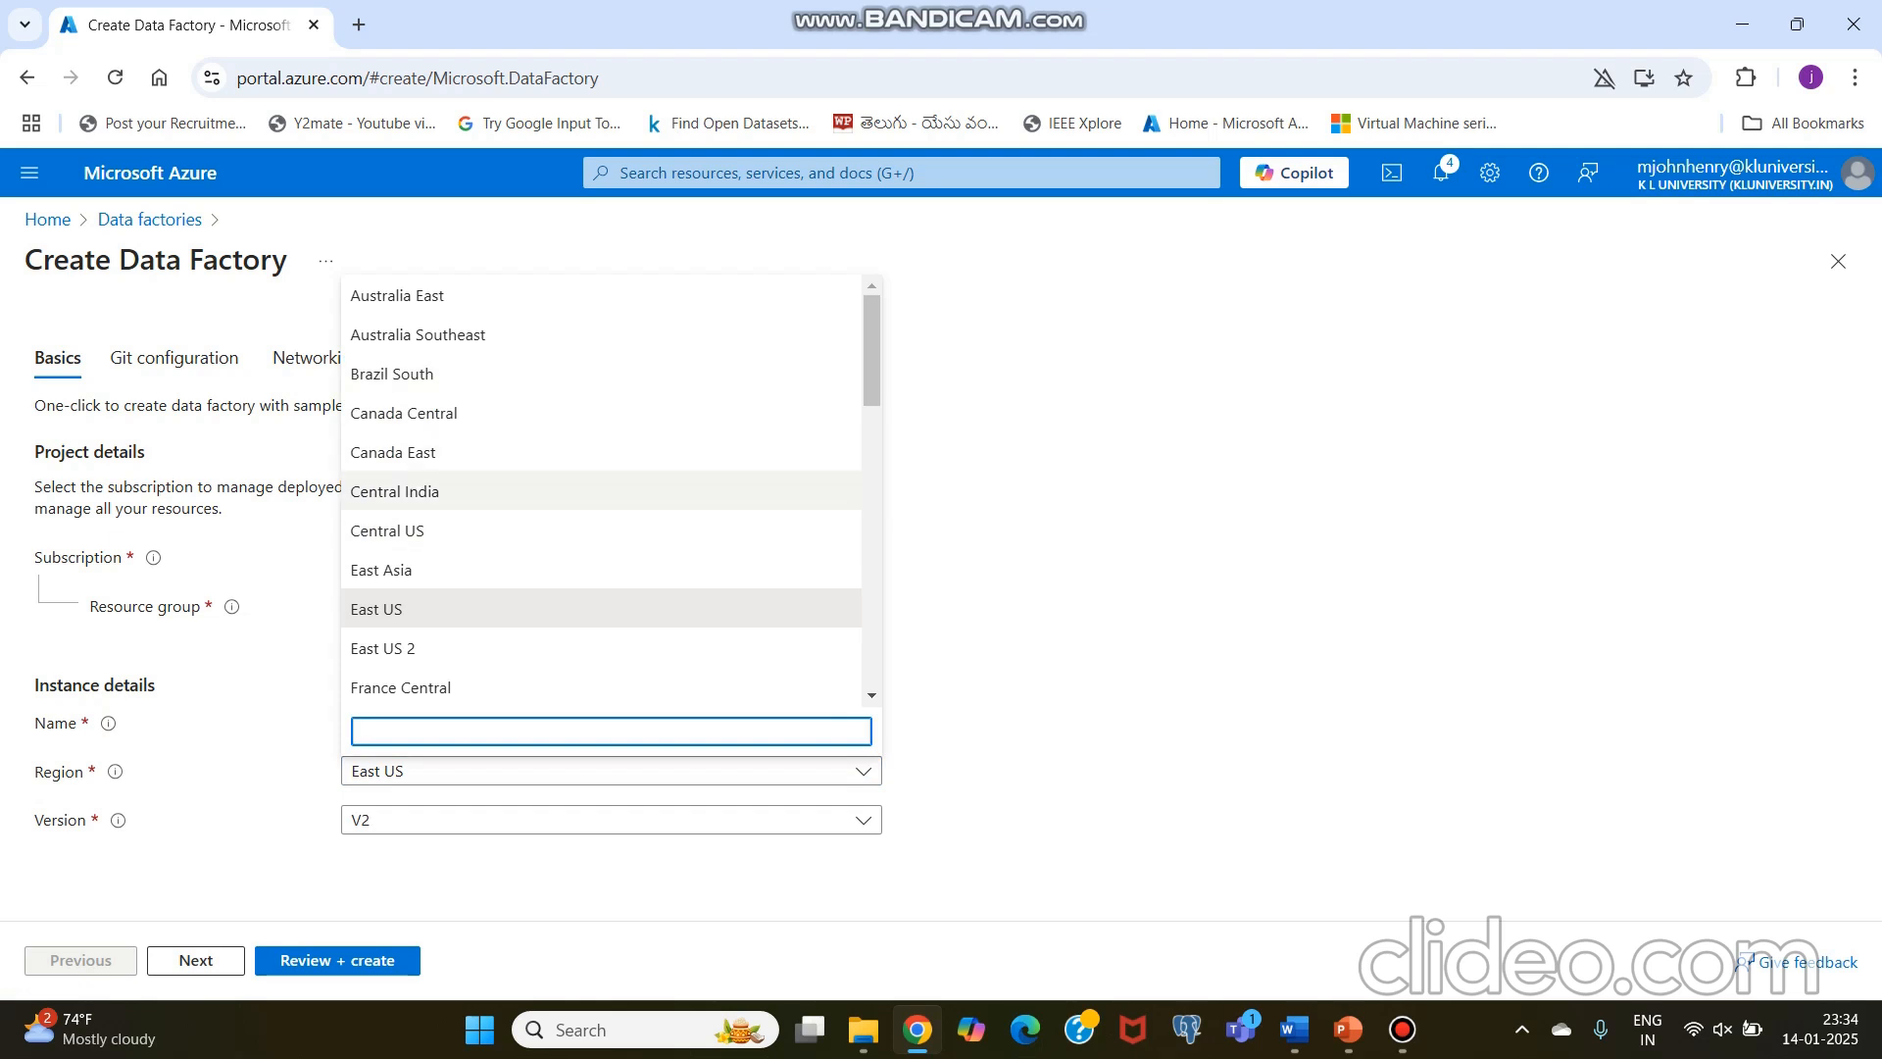
left_click(395, 491)
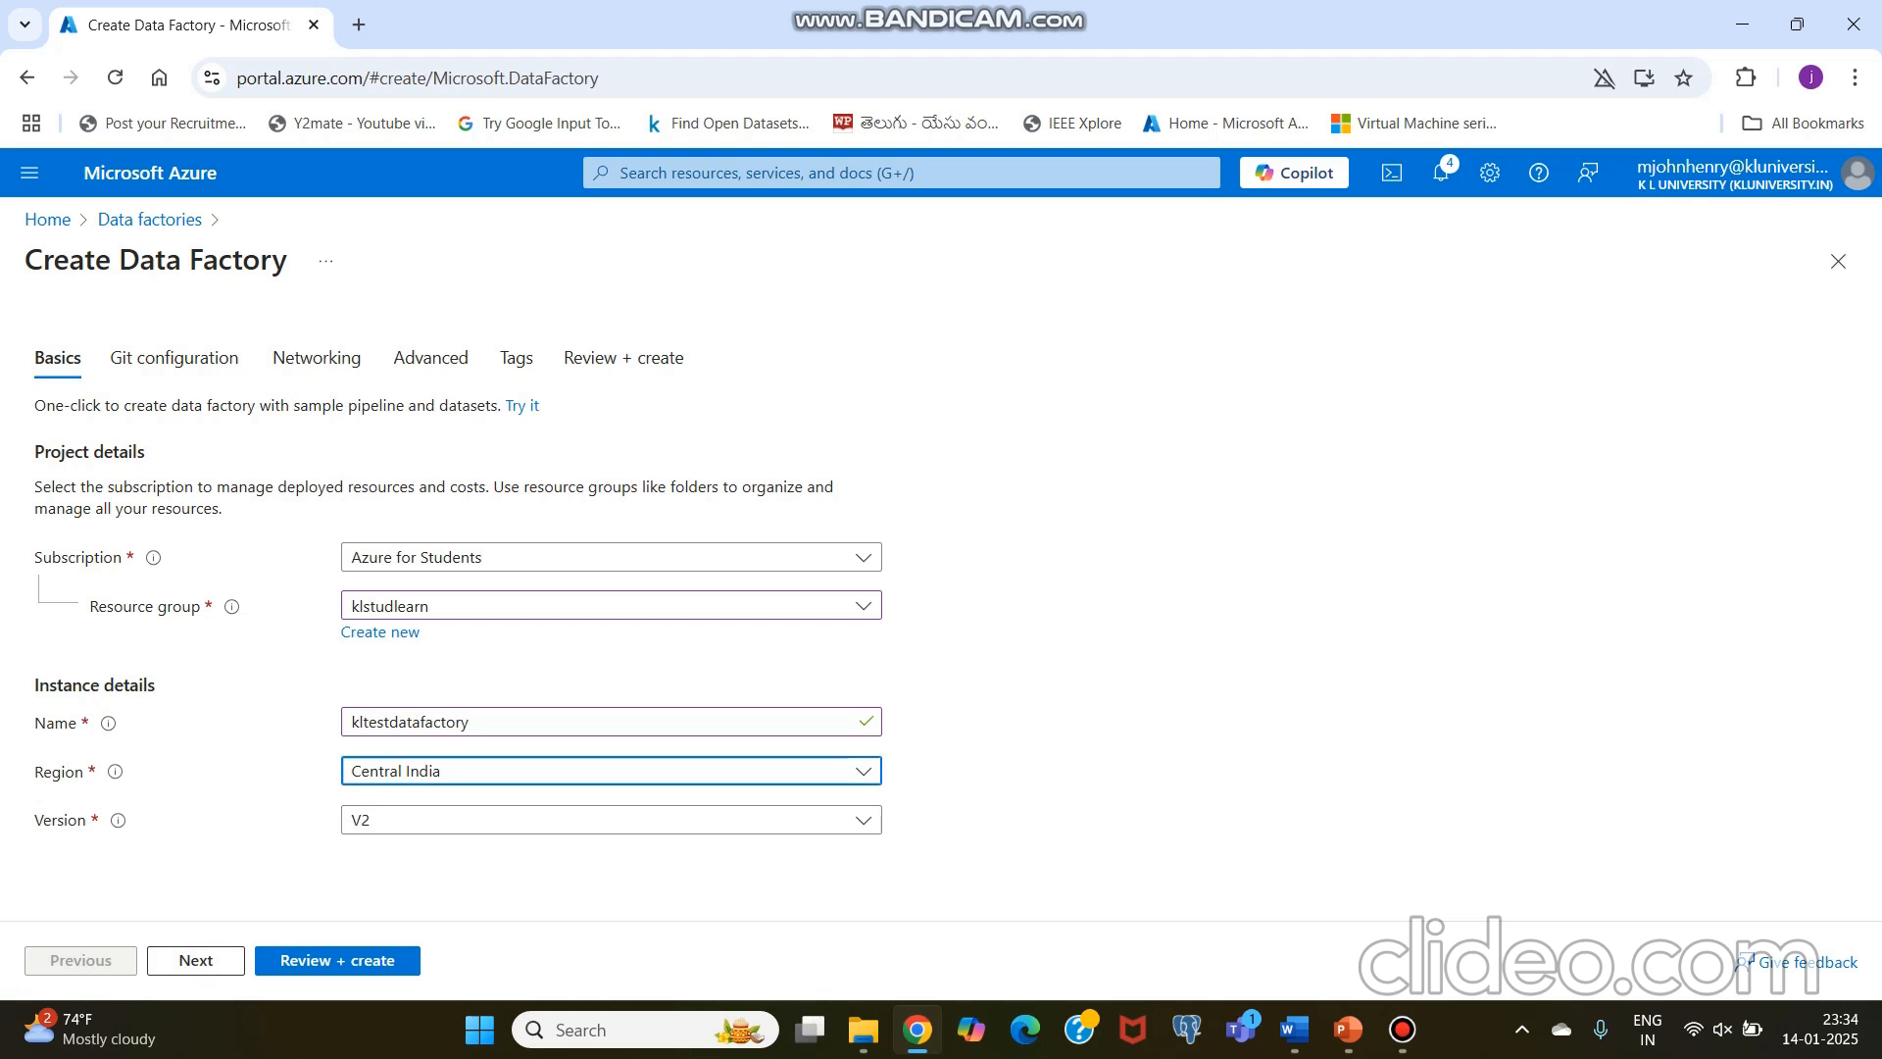
left_click(337, 960)
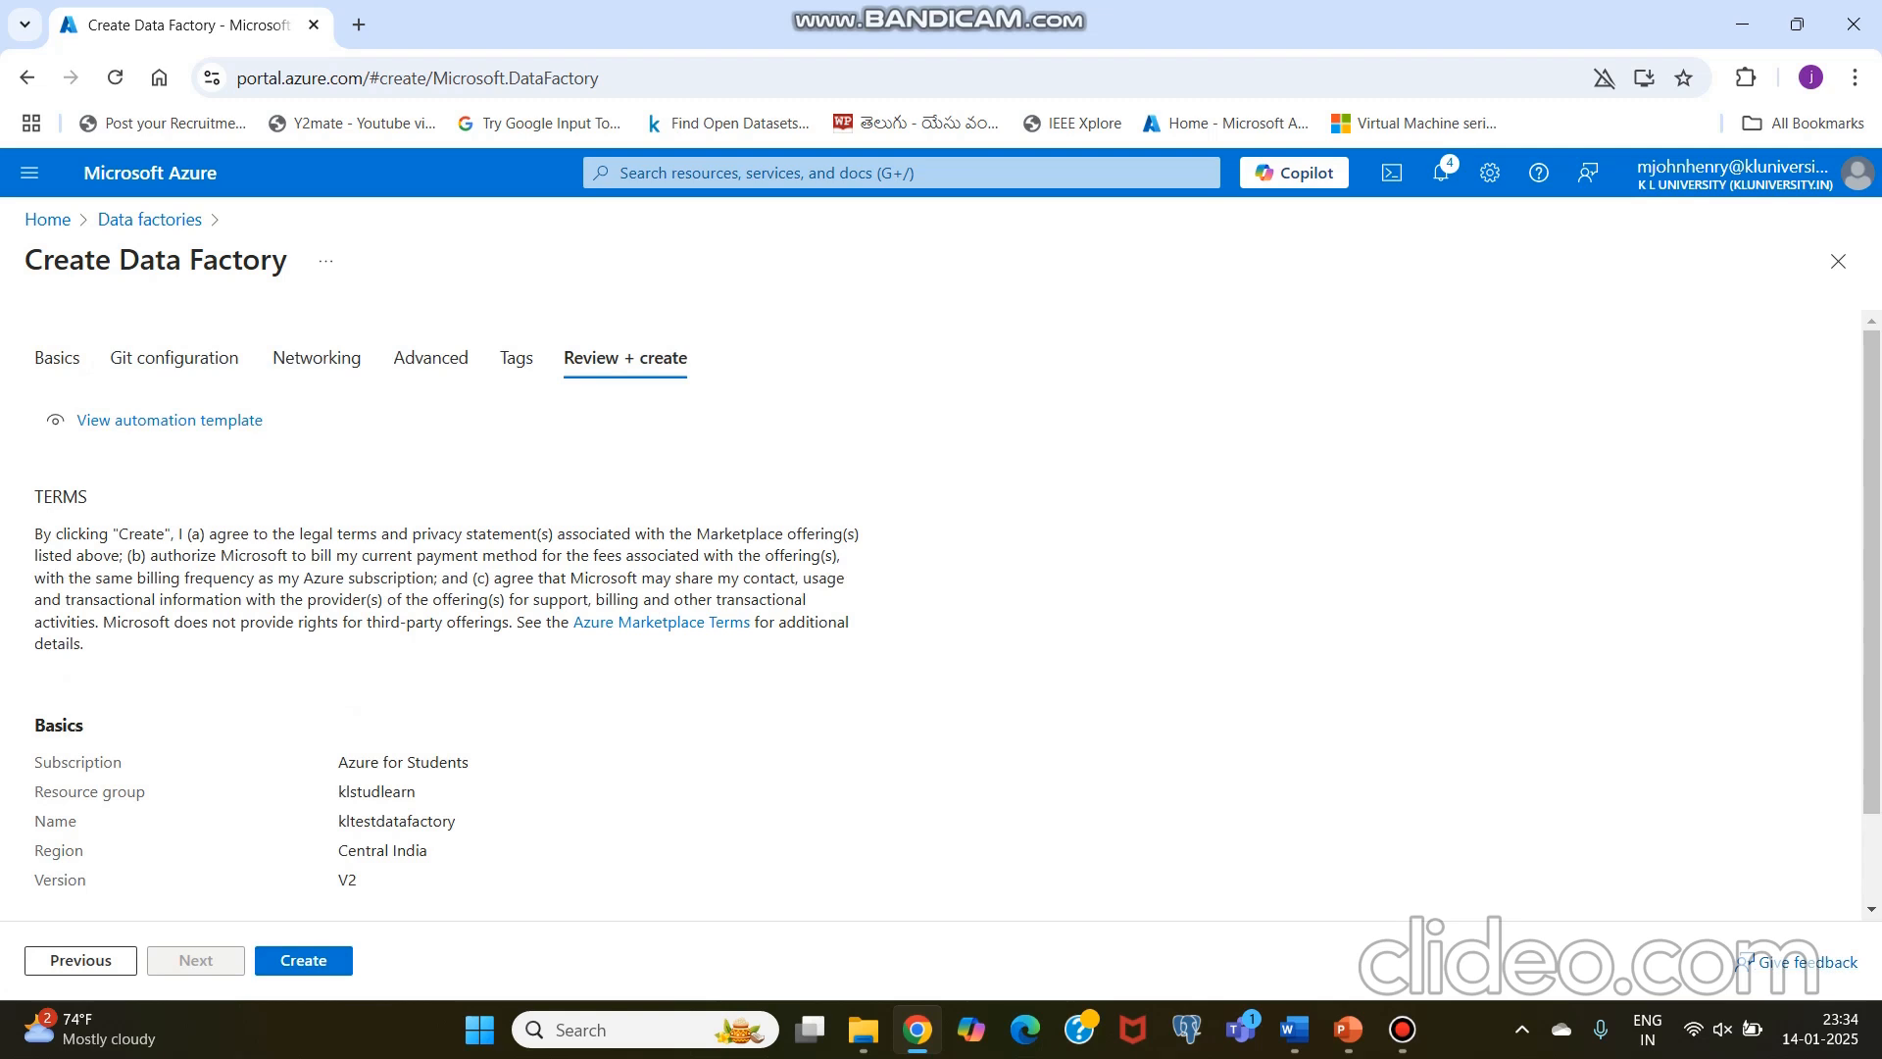
left_click(304, 961)
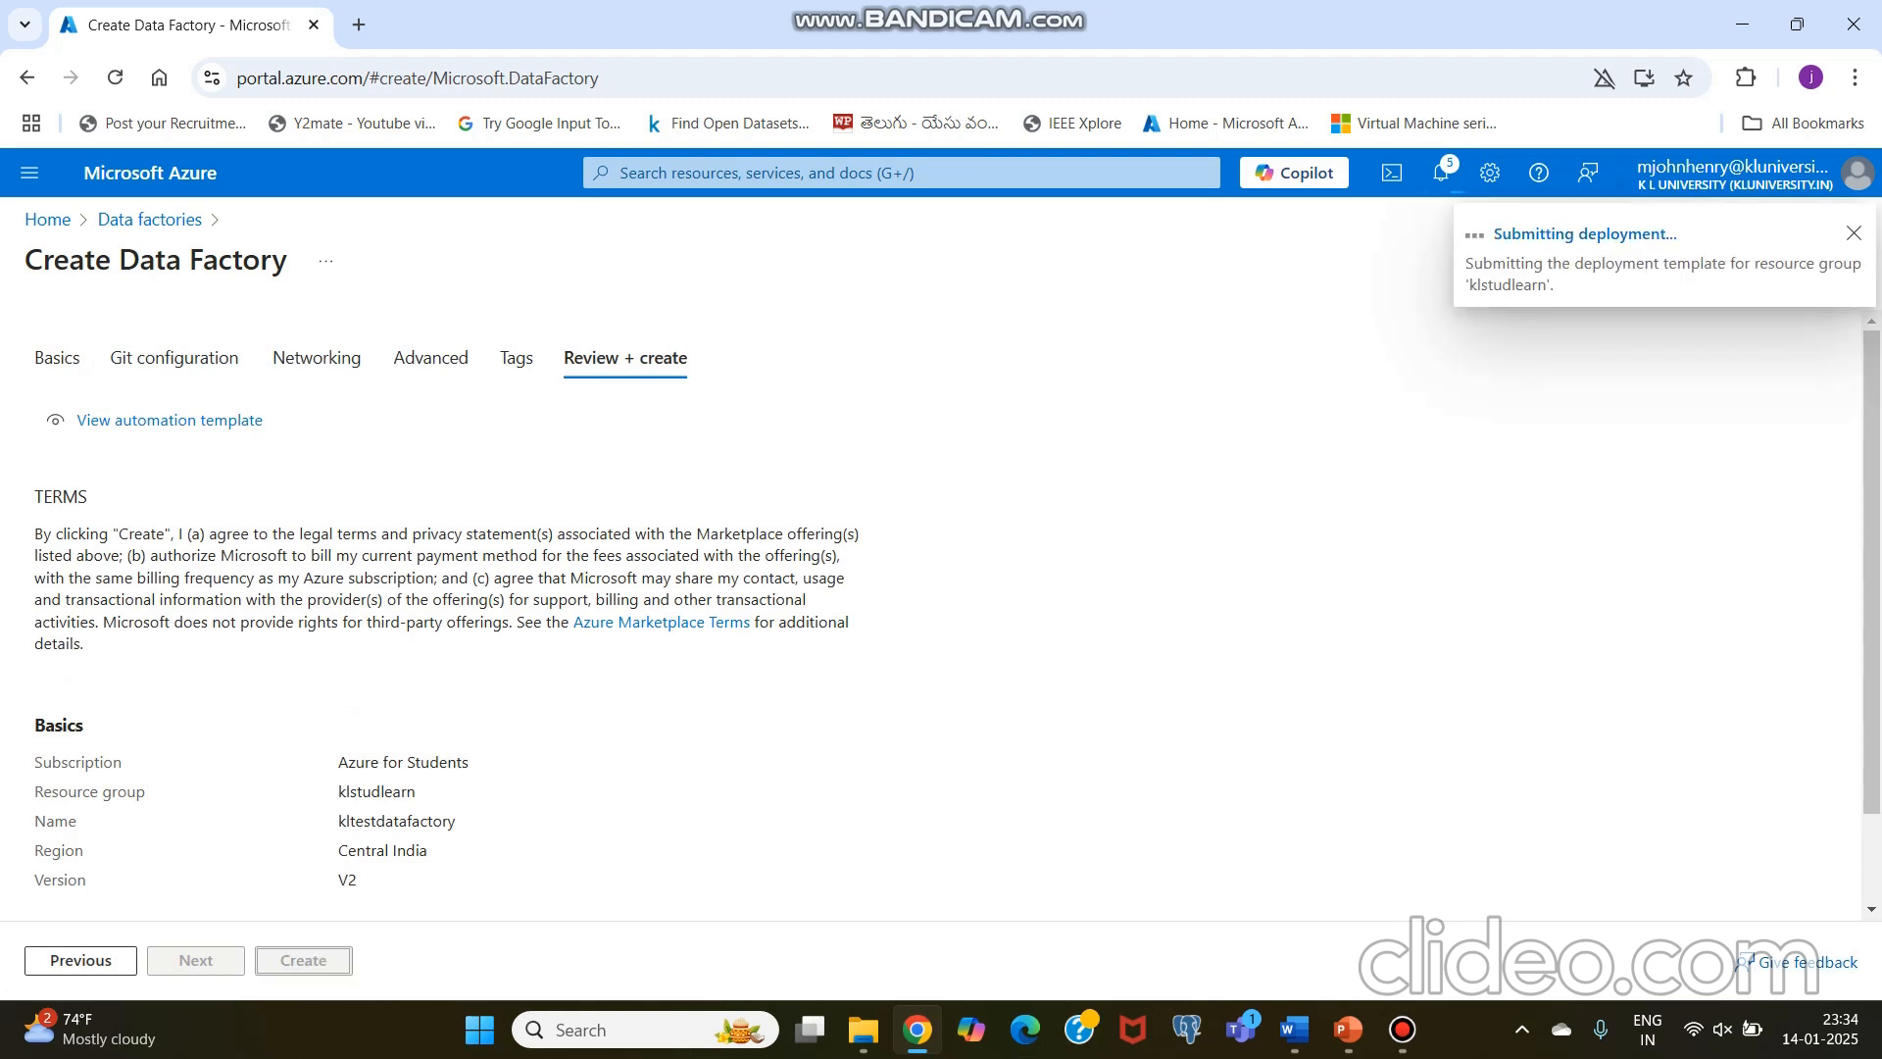
left_click(1403, 1029)
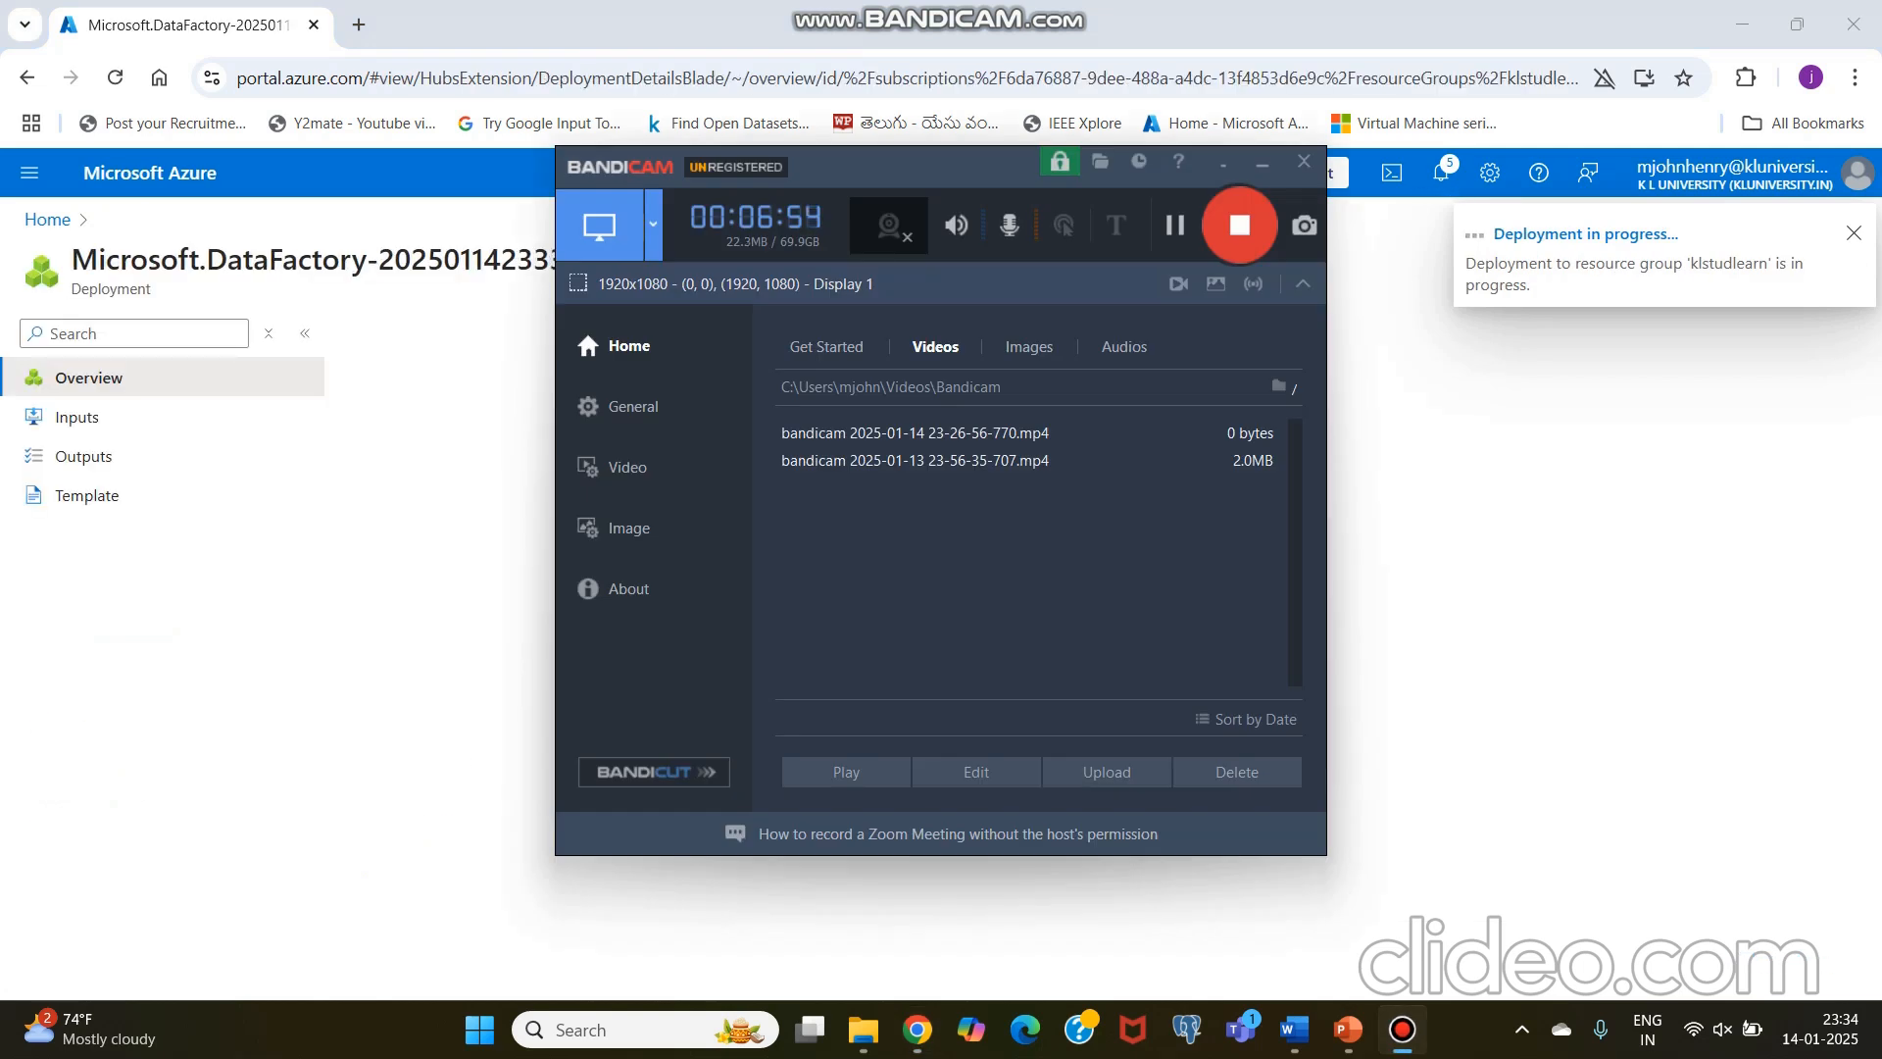
left_click(1262, 164)
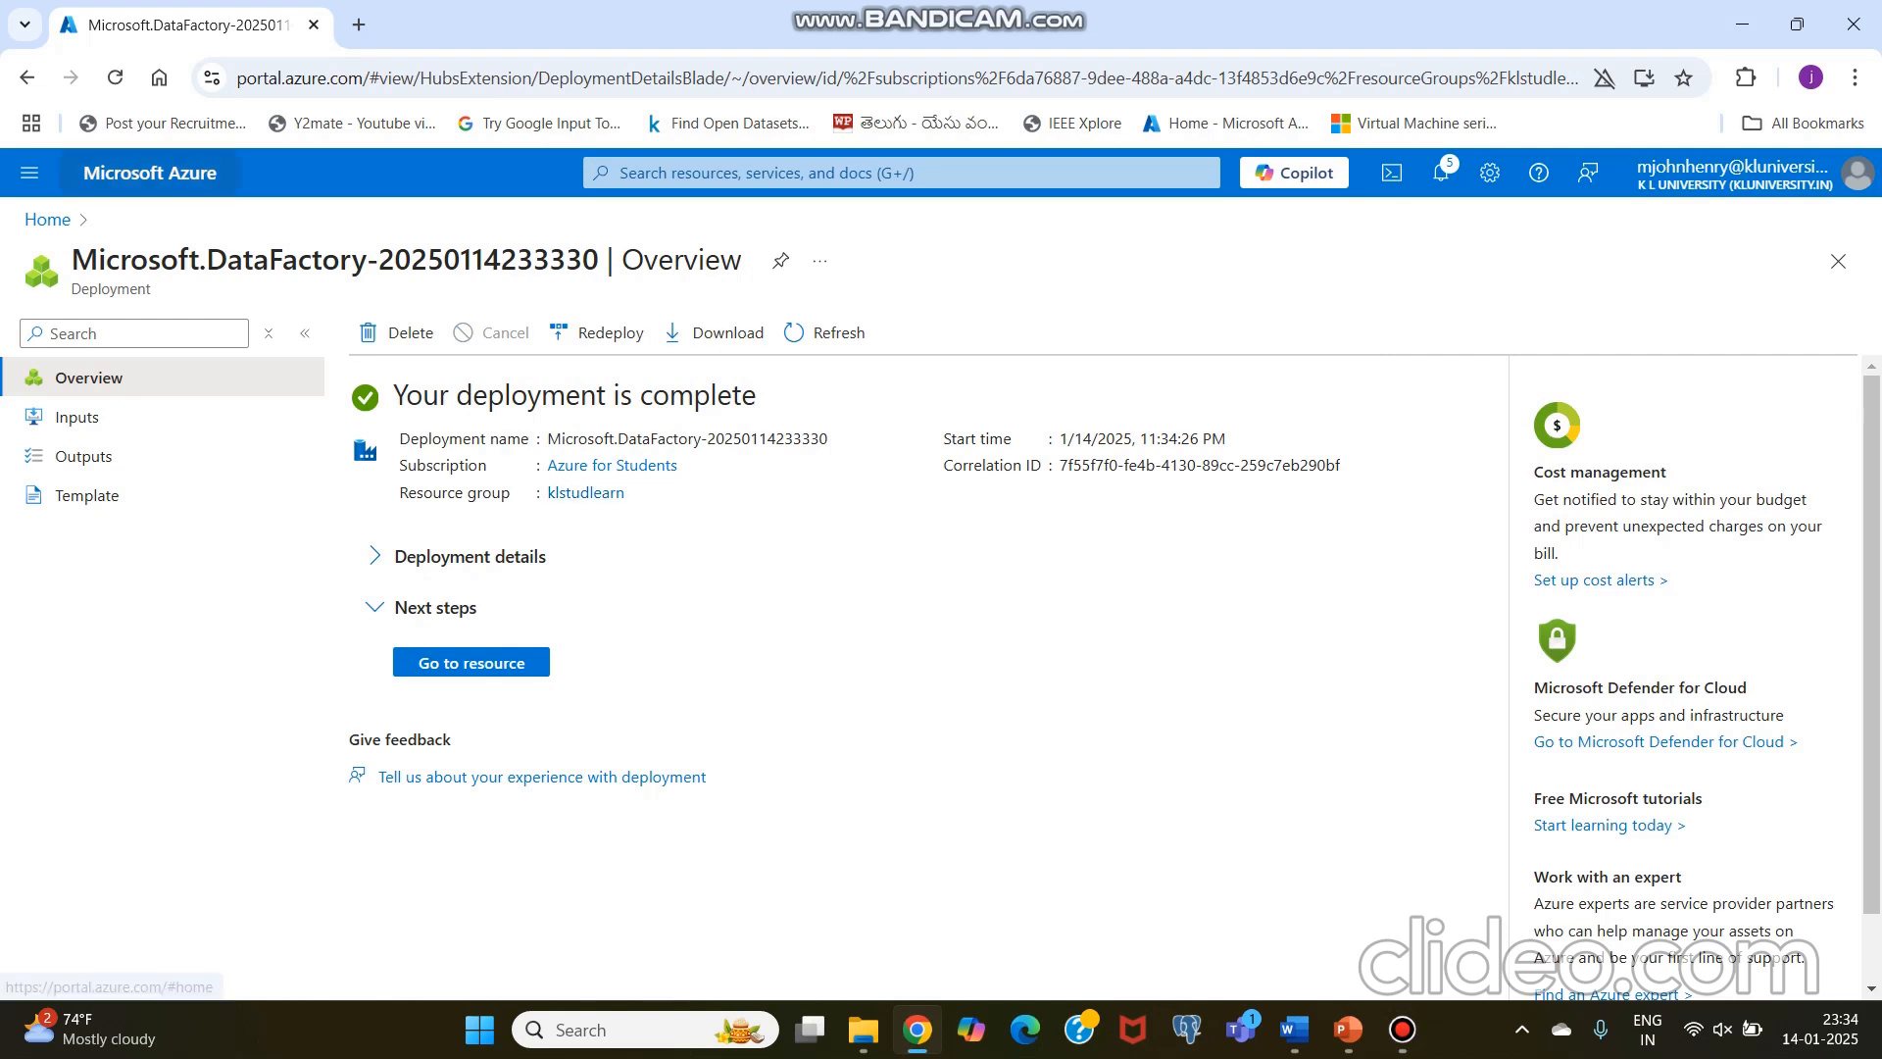
Step: Return to the portal home, go to Data factories and view the overview of kltestdatafactory
left_click(149, 172)
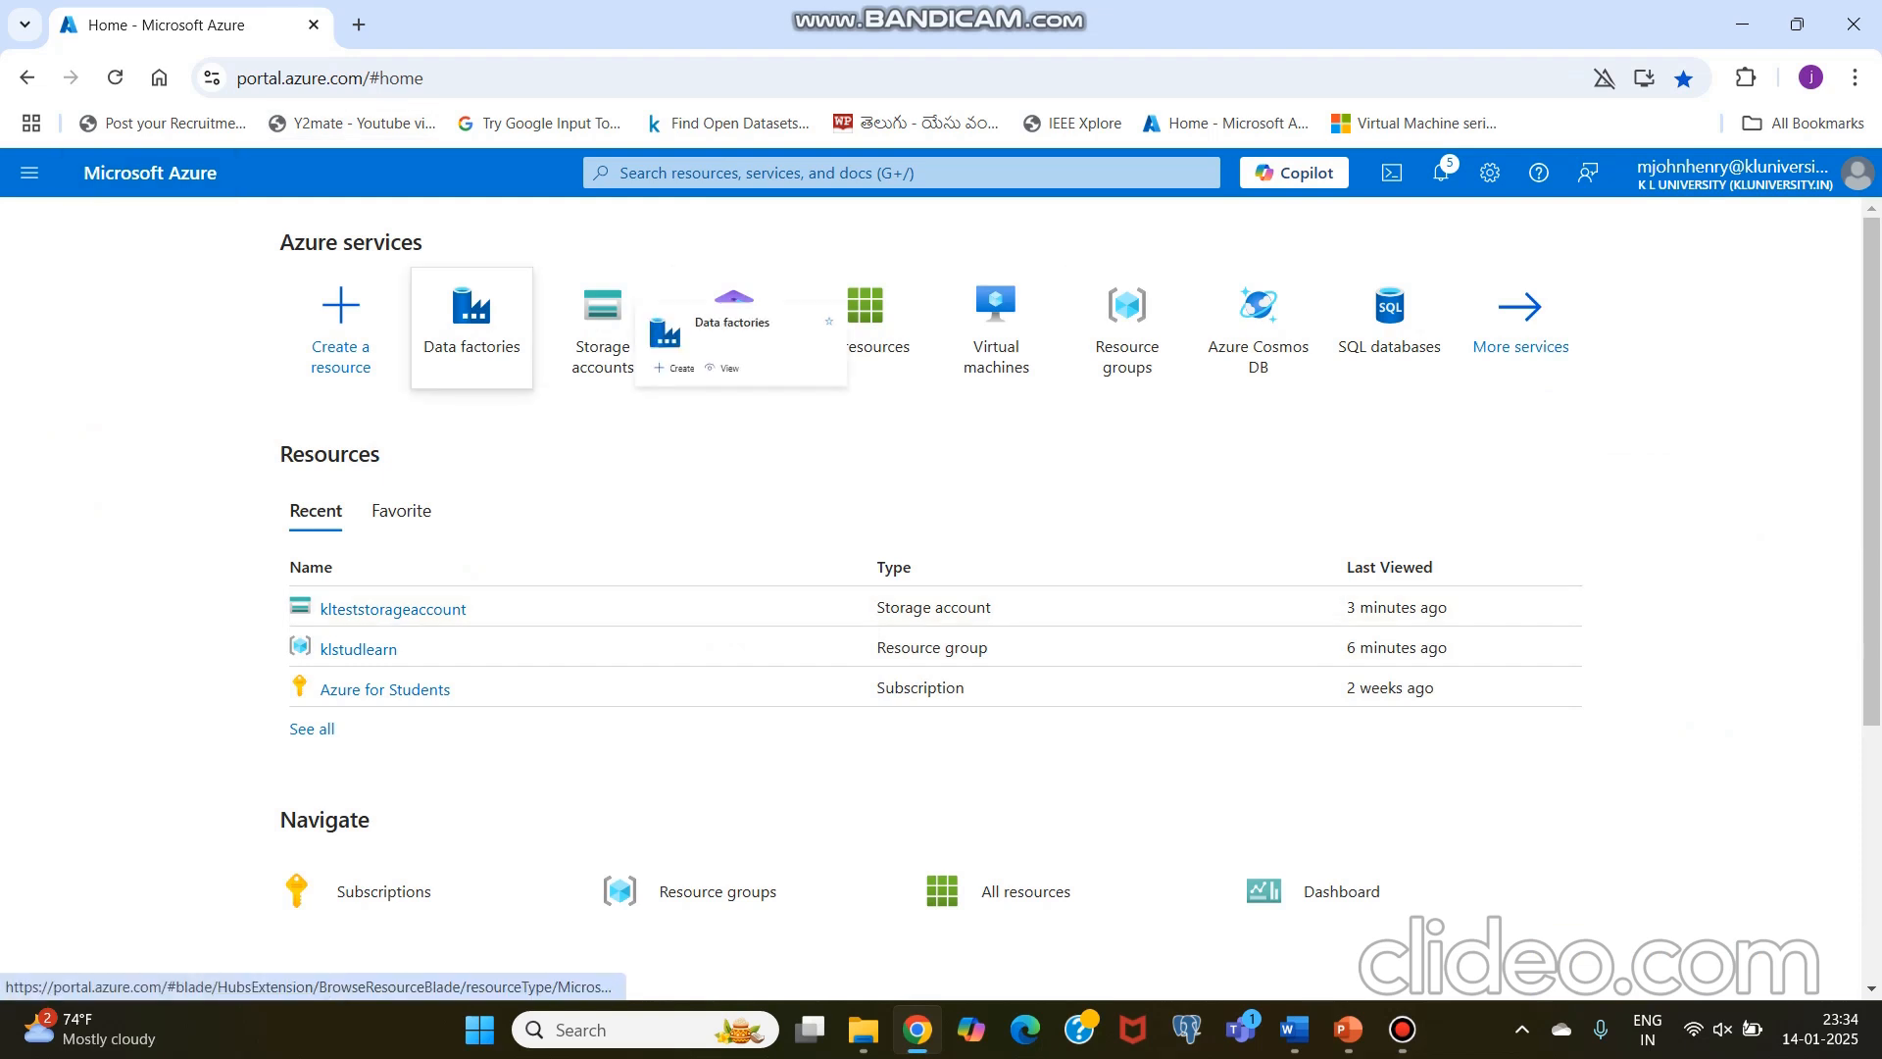
left_click(472, 318)
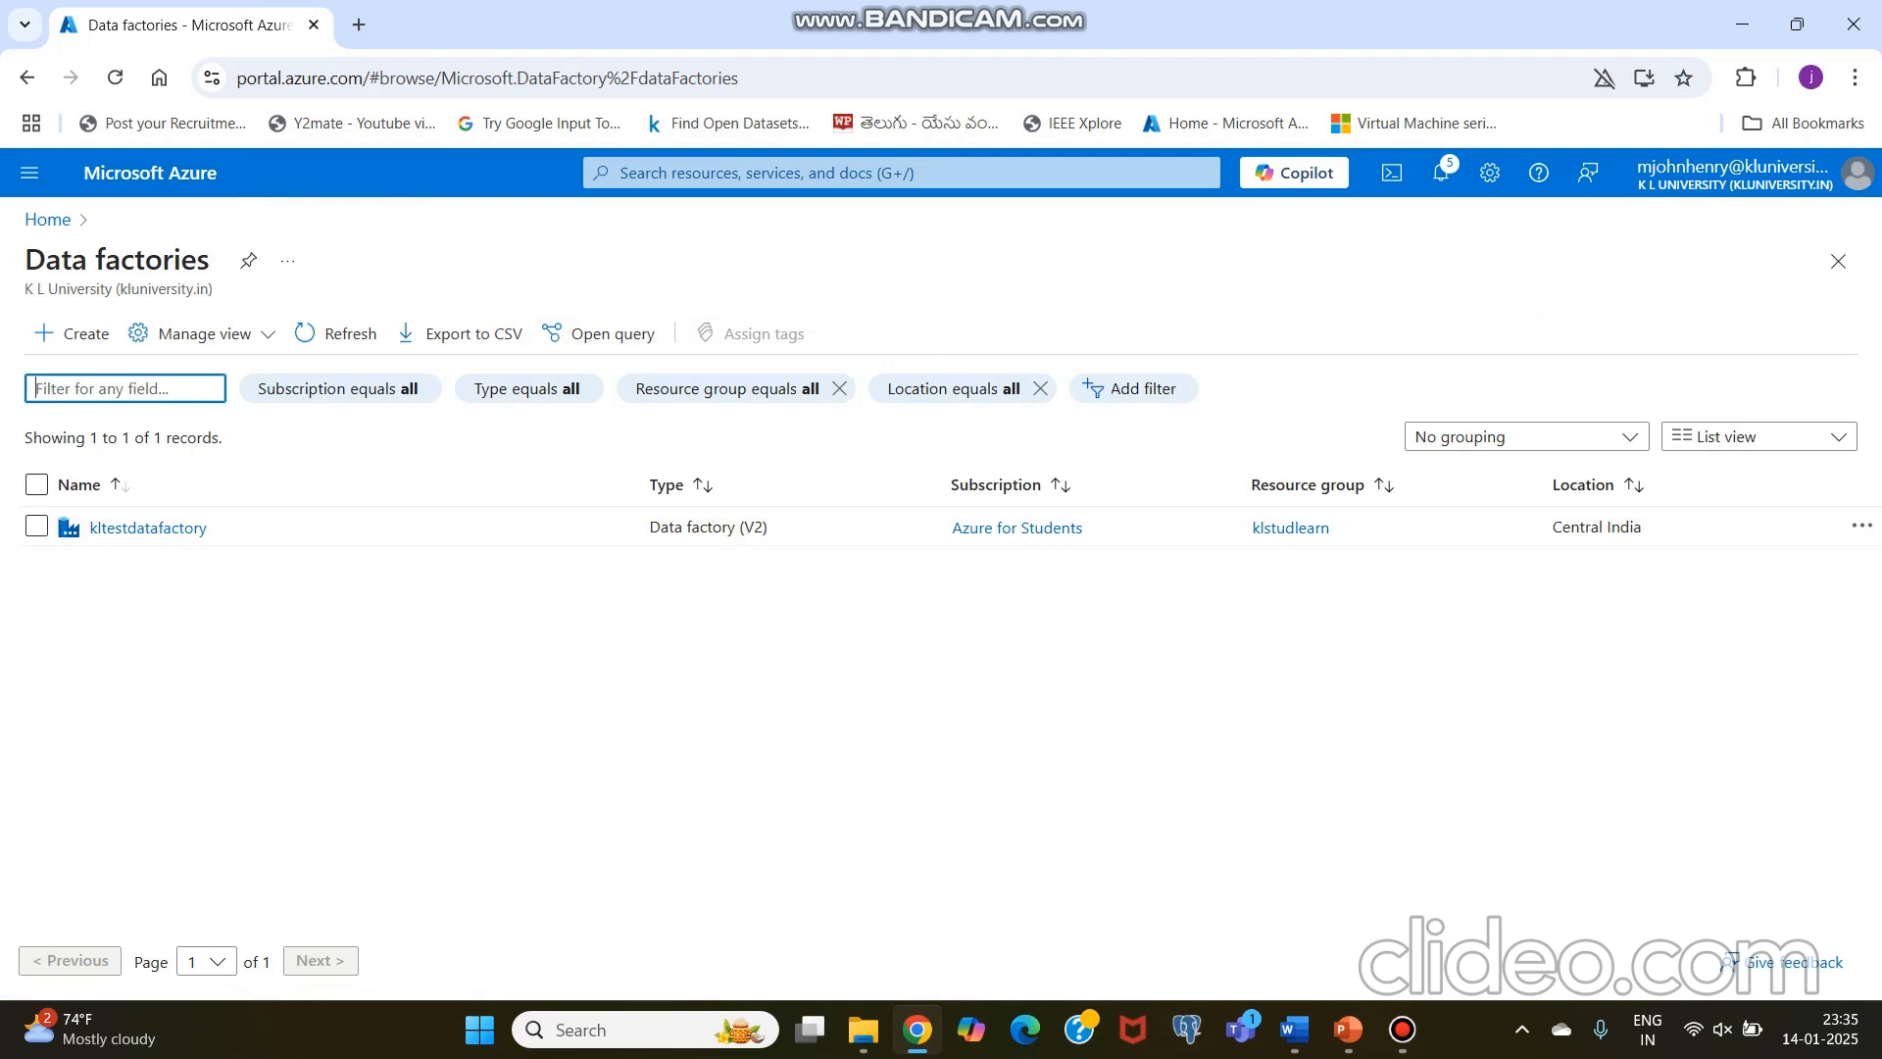
left_click(147, 527)
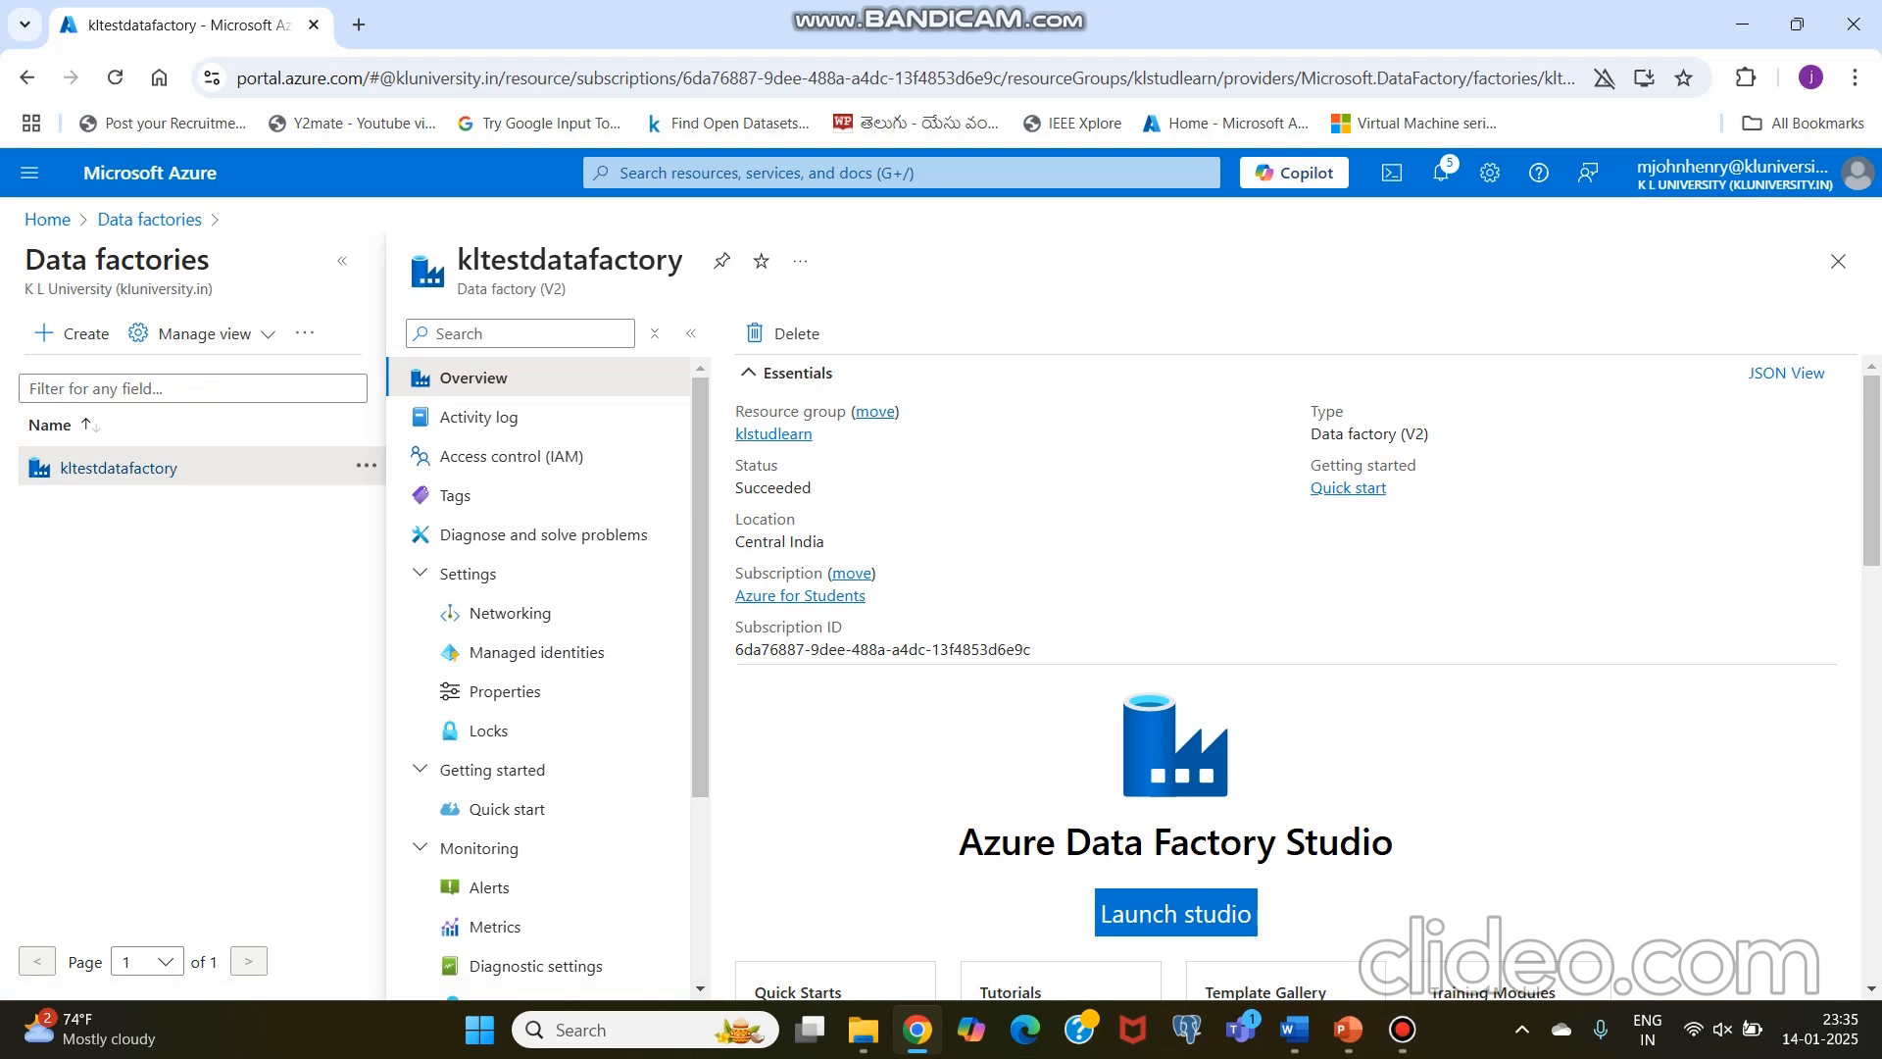
scroll(1175, 791, "down", 1)
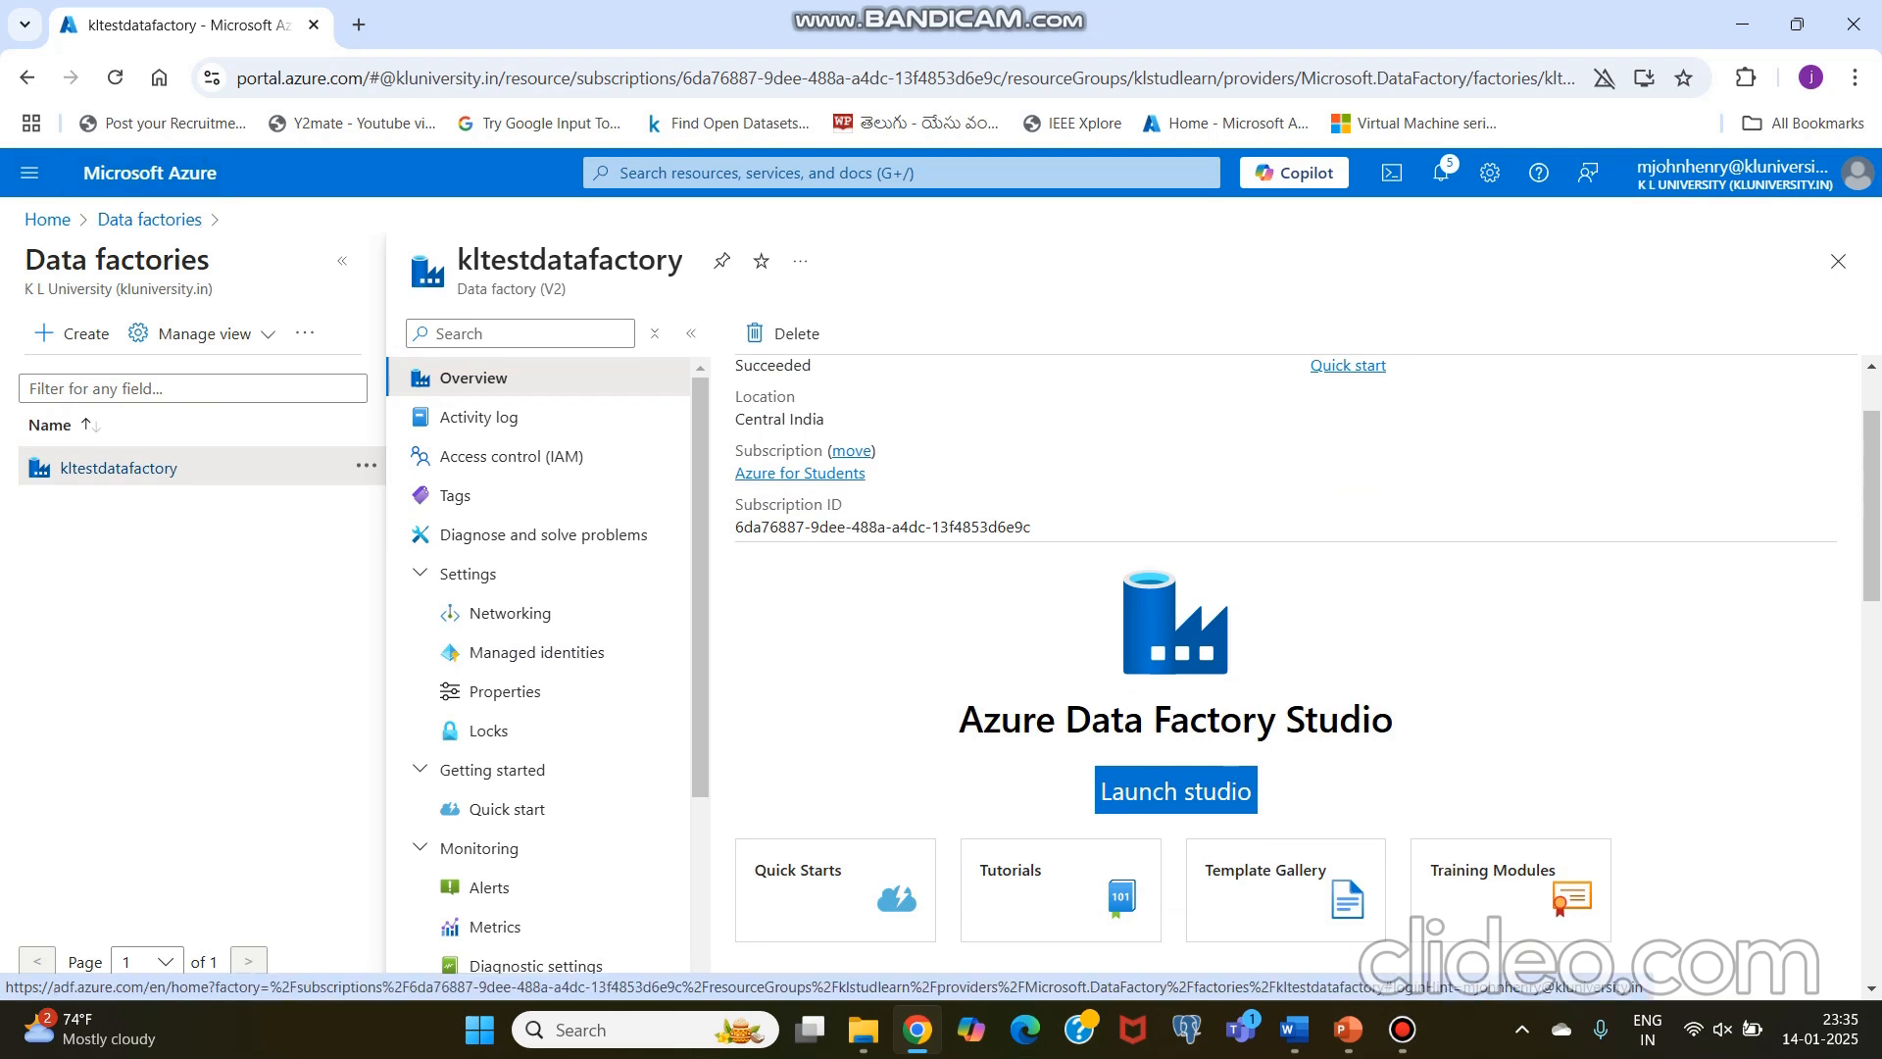
left_click(1402, 1029)
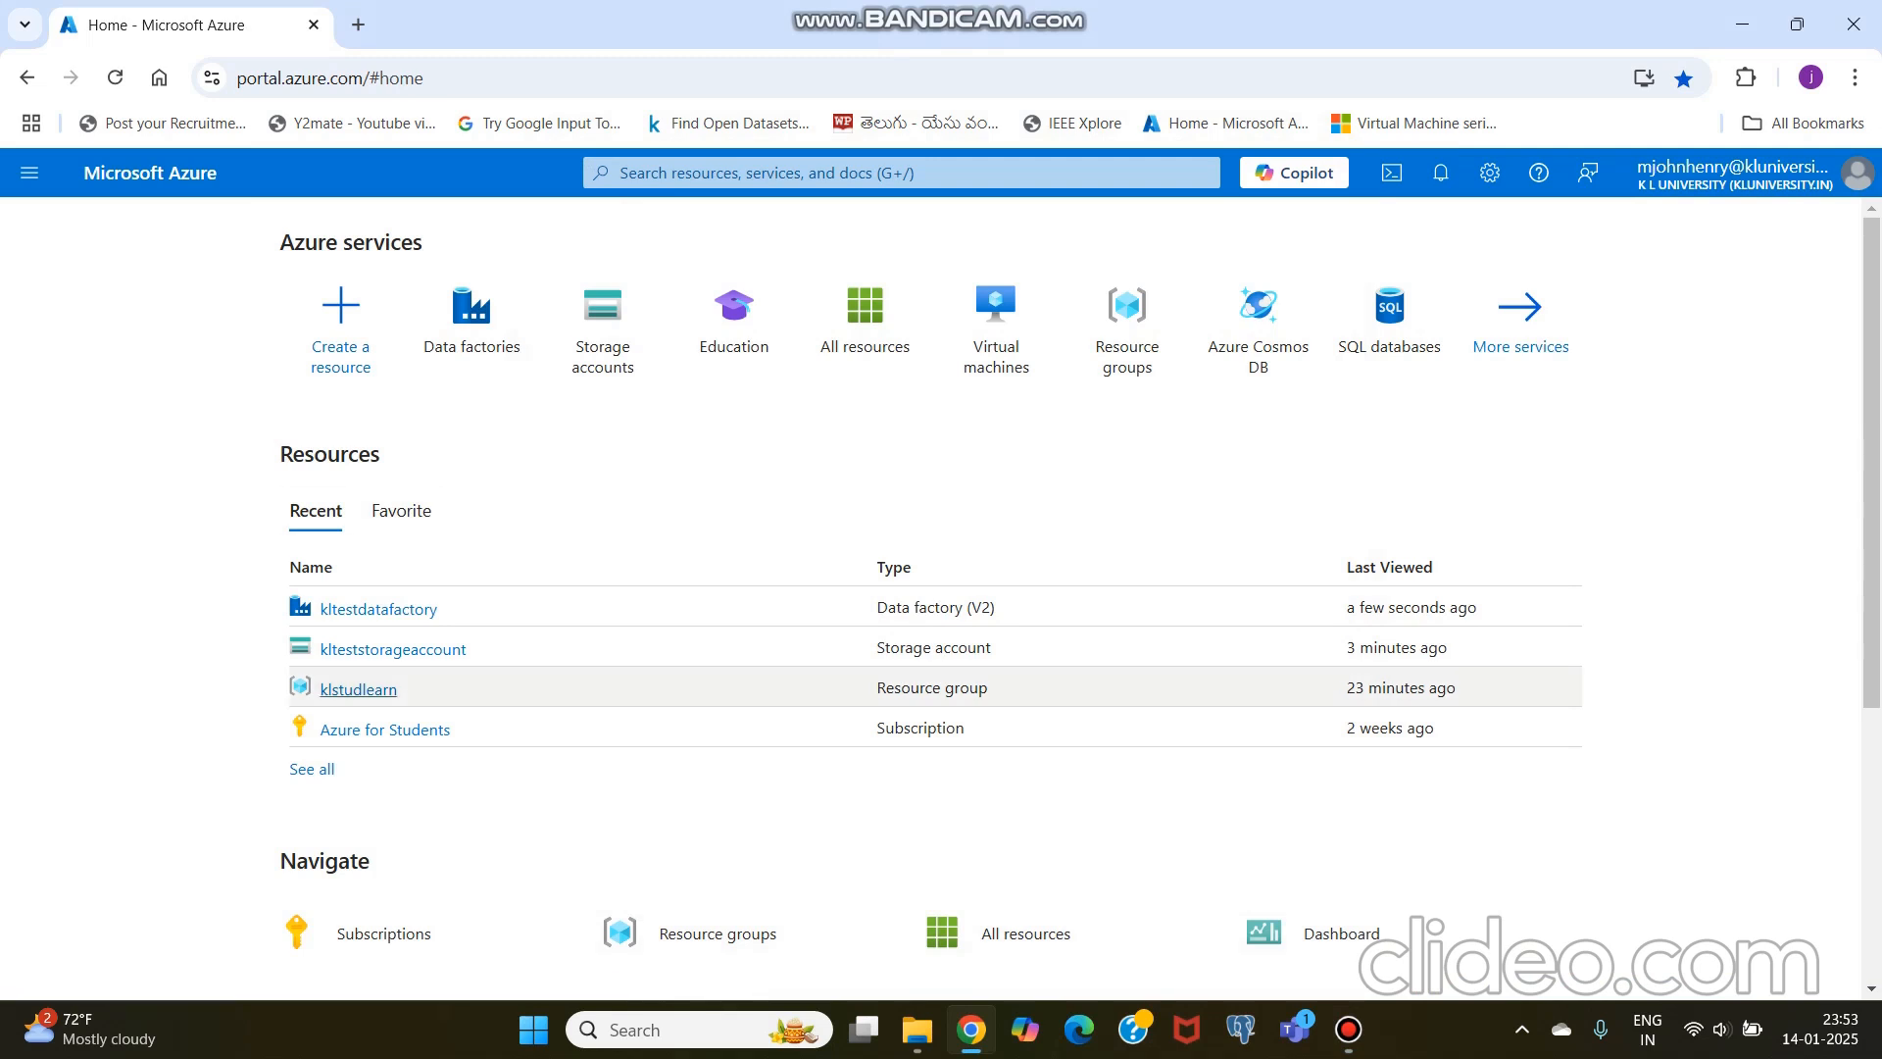
mouse_move(411, 650)
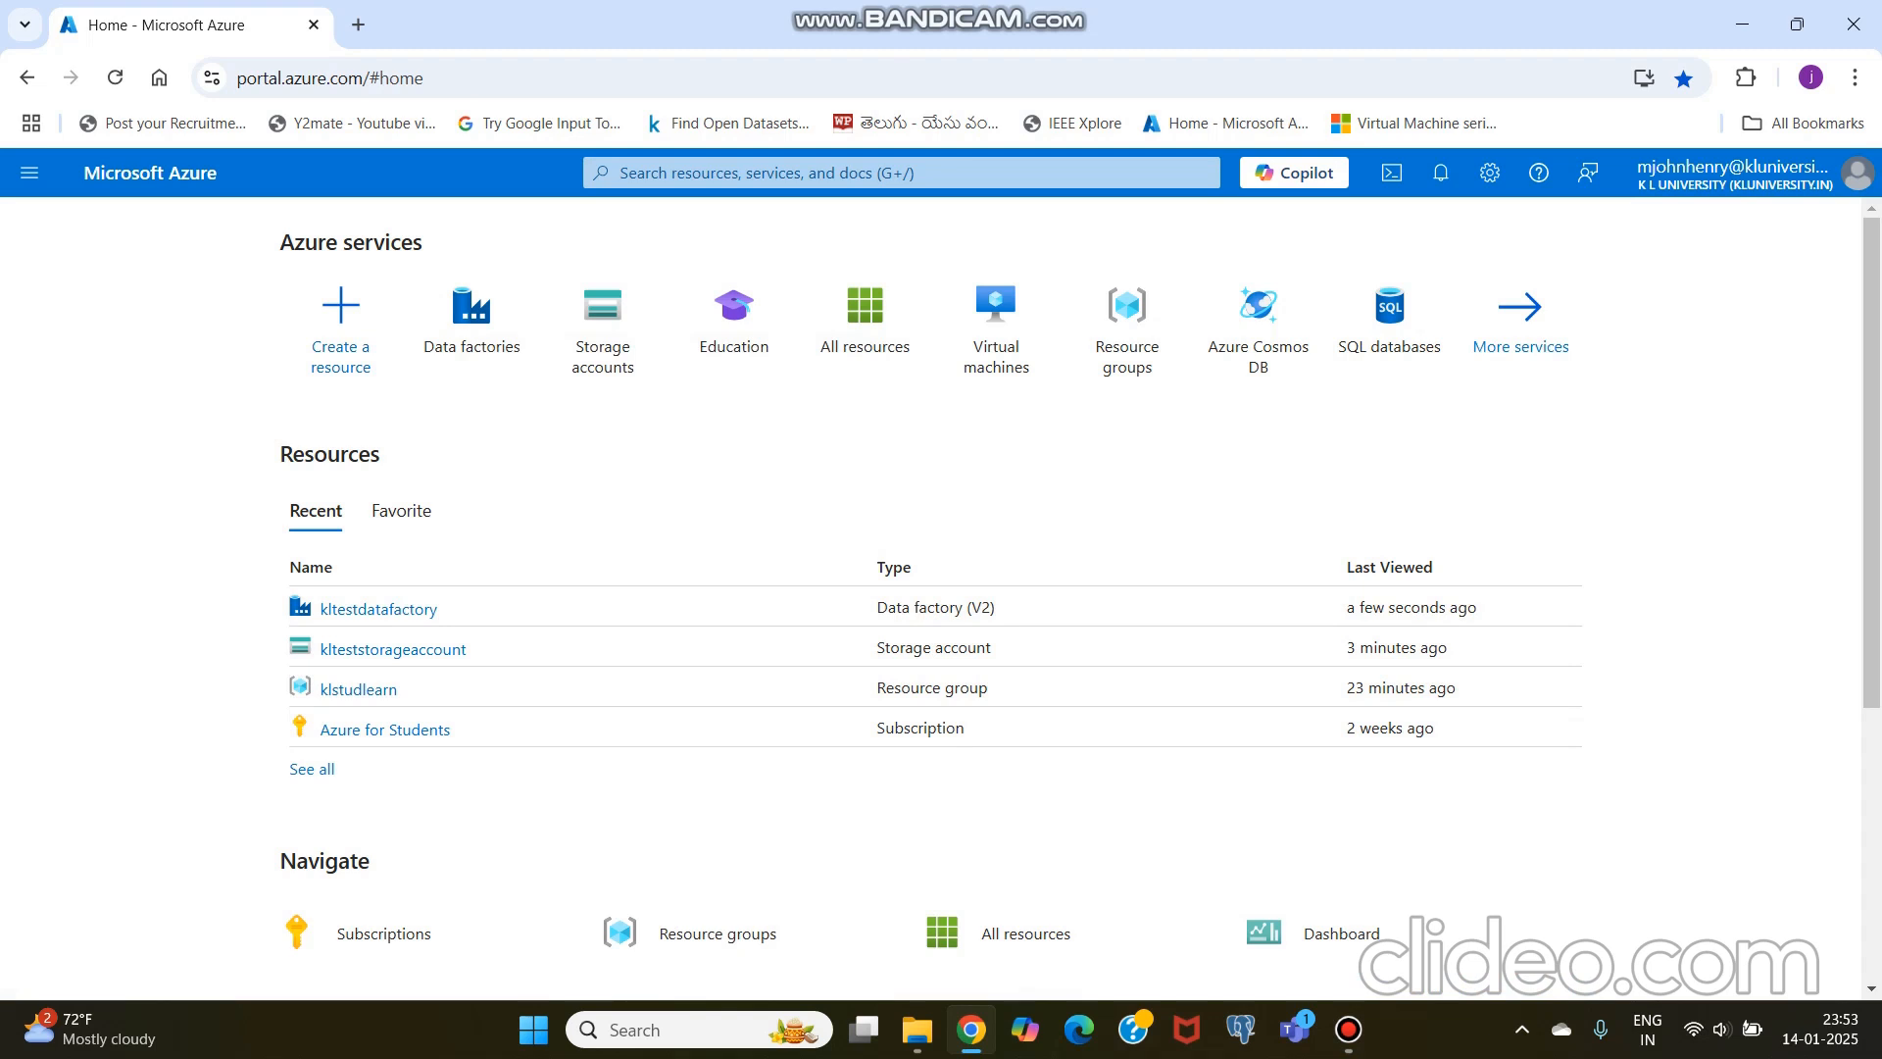
mouse_move(603, 332)
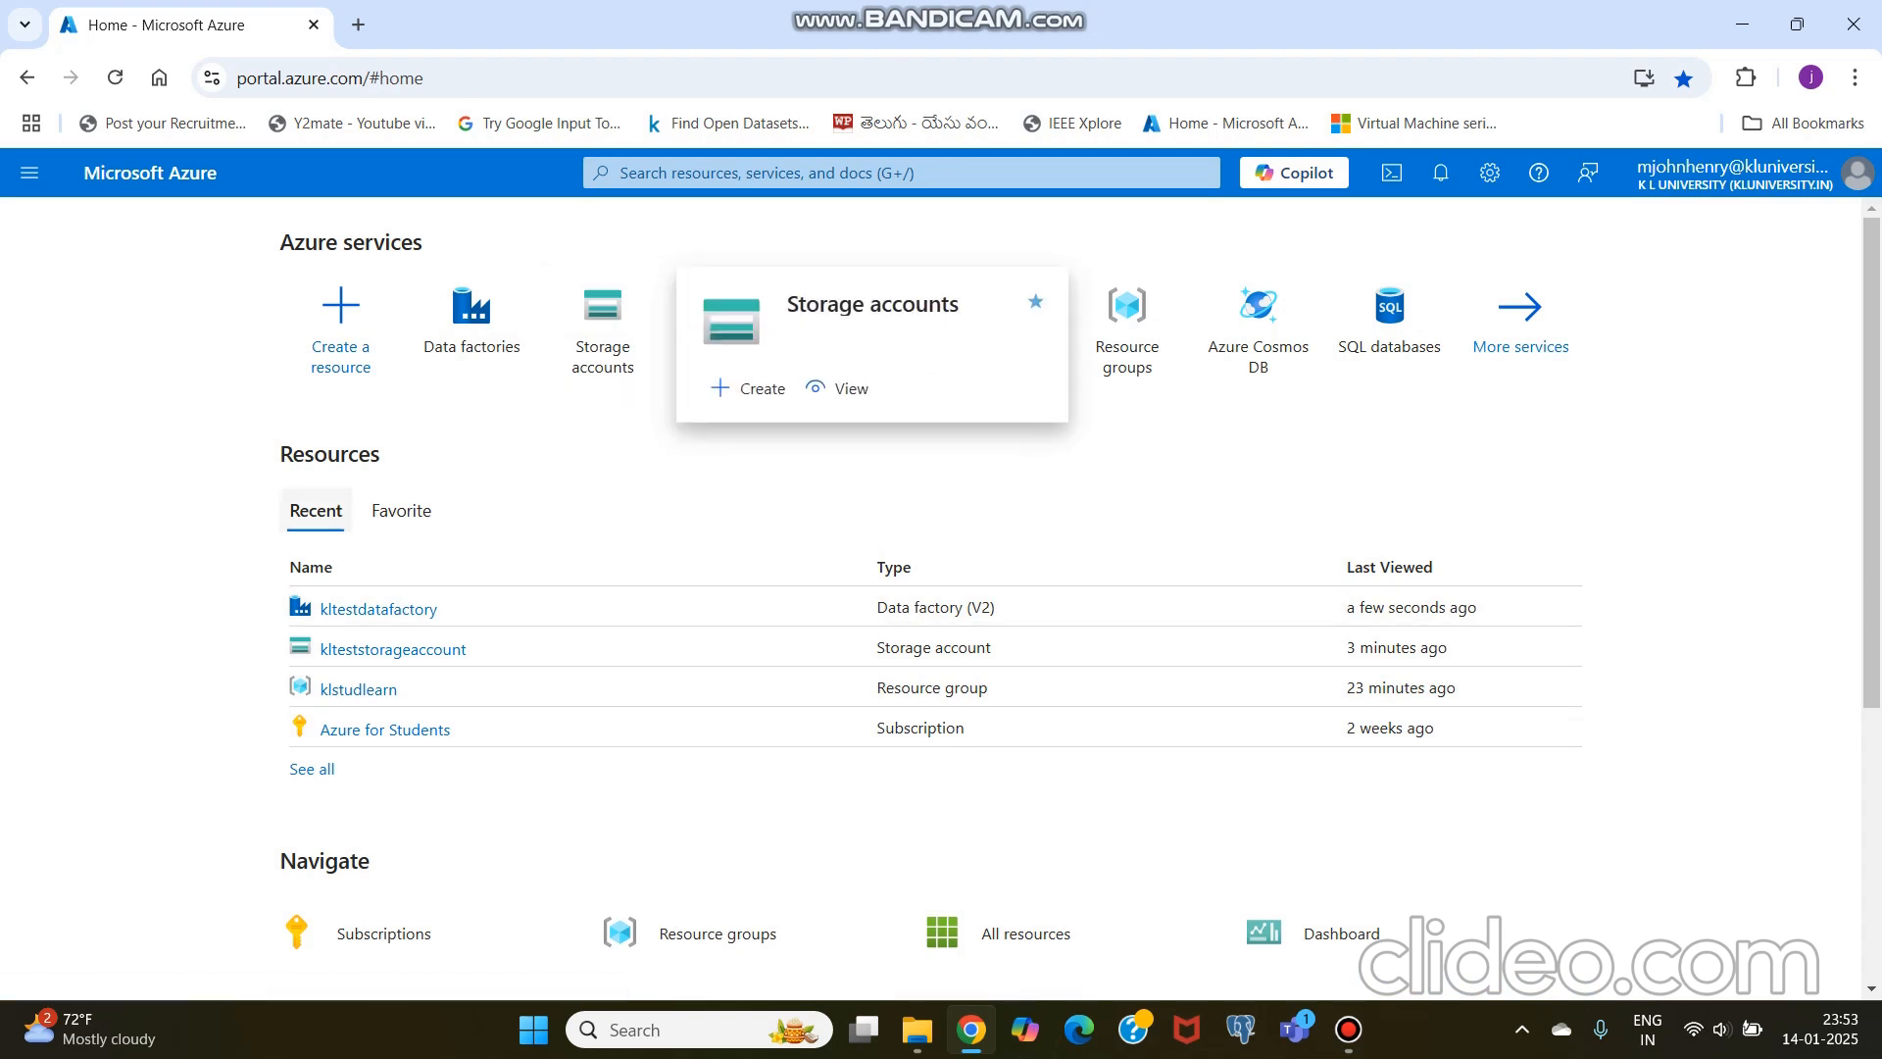
Step: Open kltestdatafactory from the recent resources and launch Azure Data Factory Studio
mouse_move(378, 608)
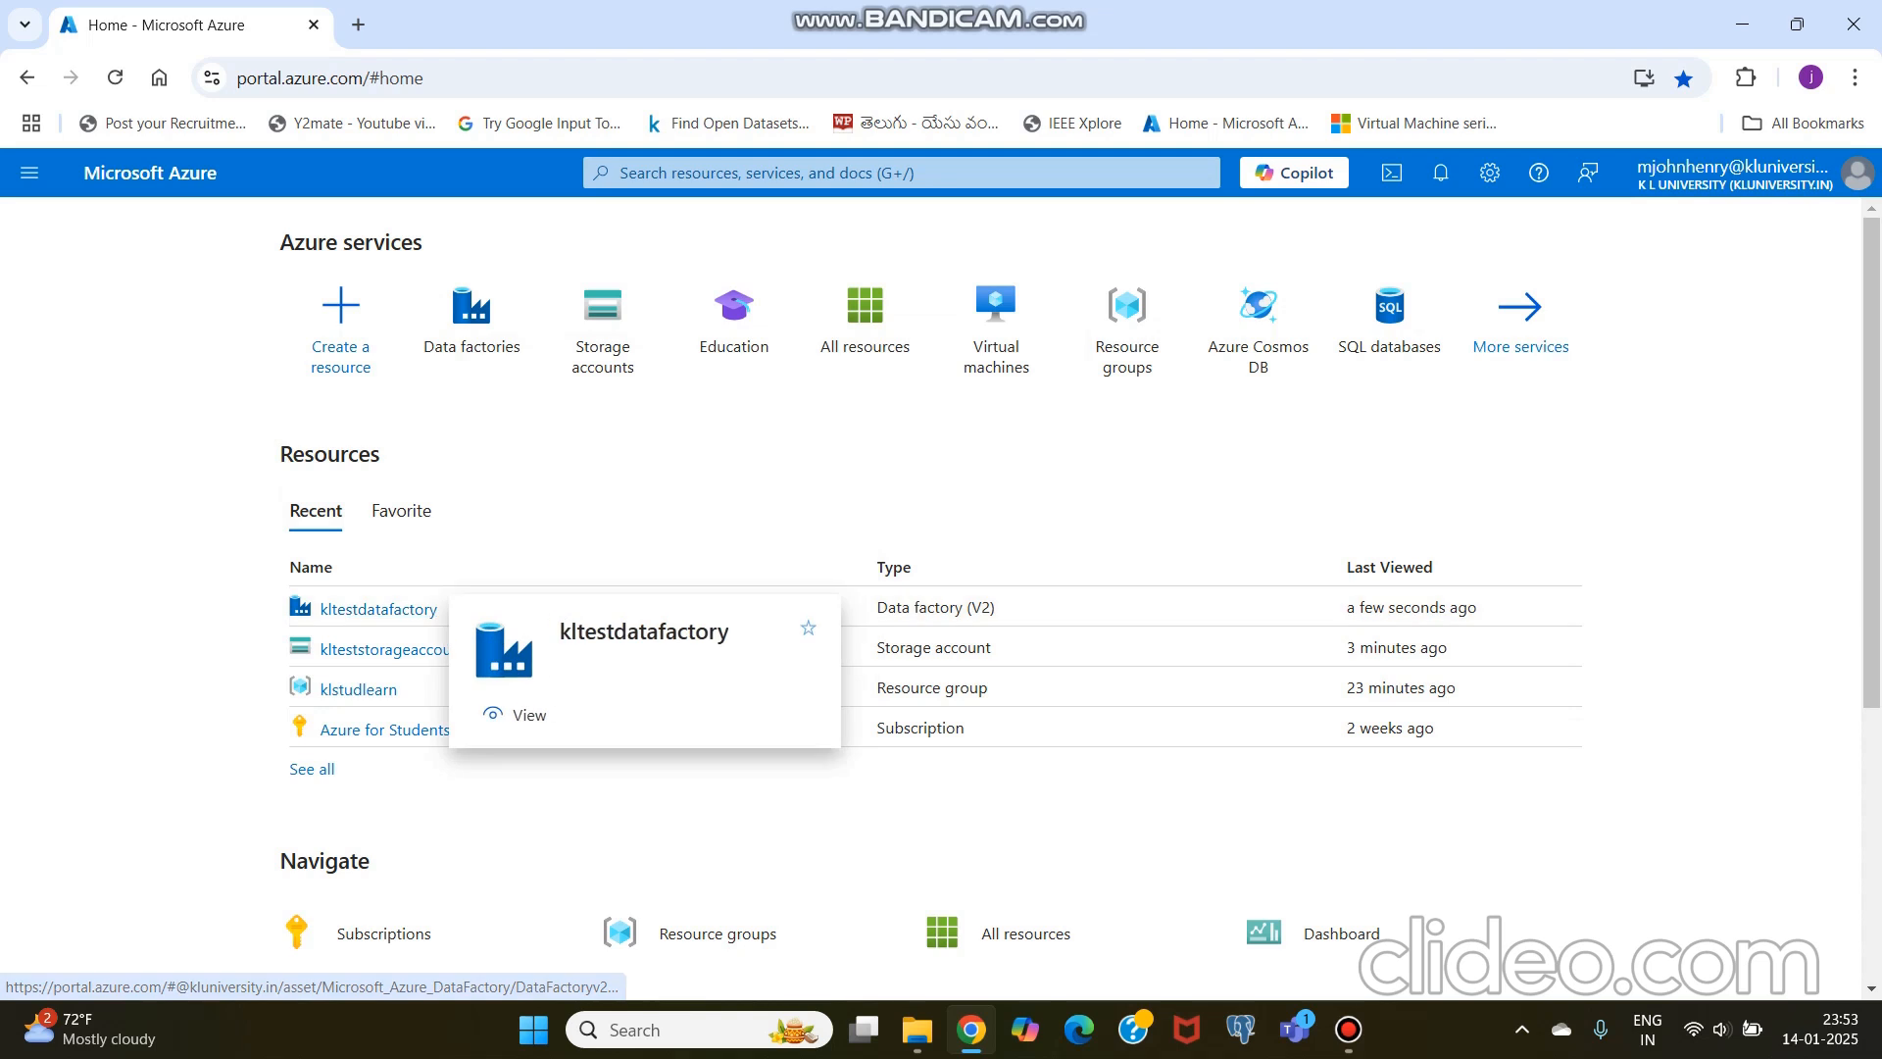
left_click(378, 609)
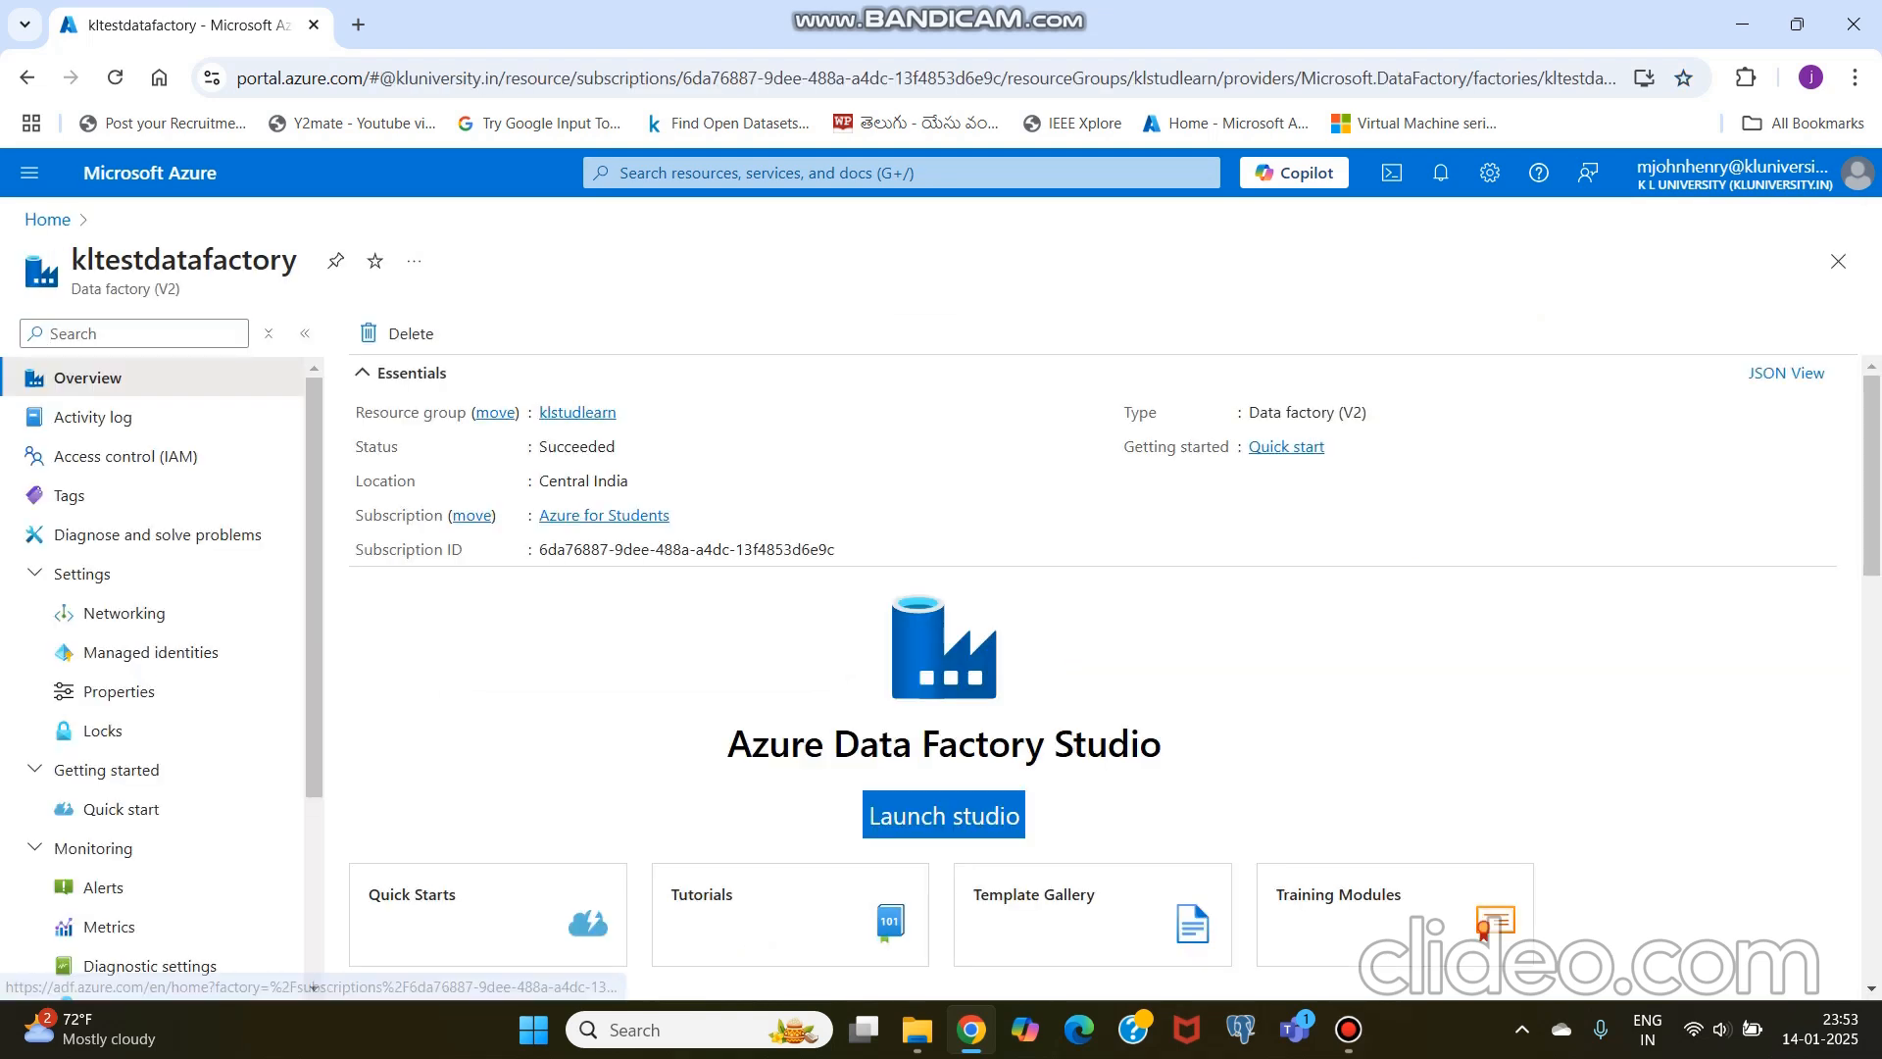
left_click(944, 815)
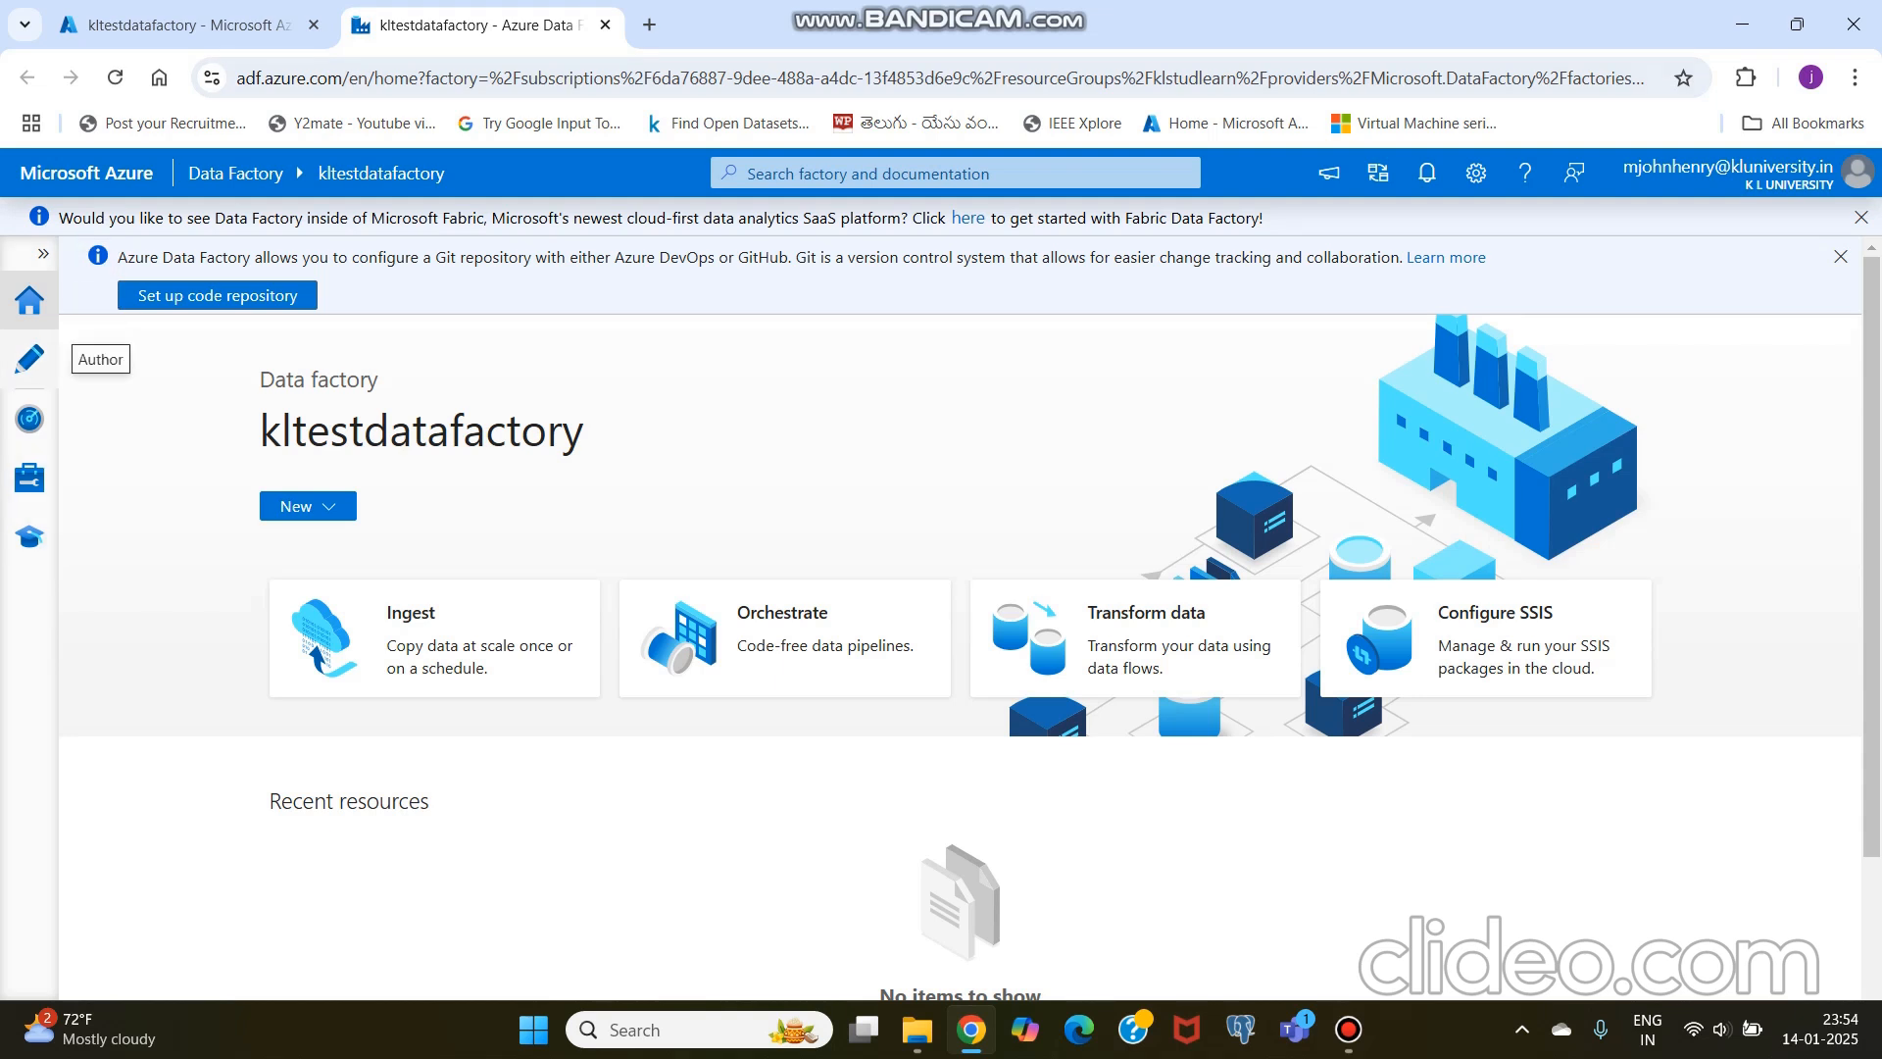
Step: Create a new pipeline in the factory's authoring area and add a Copy data activity to its canvas
left_click(29, 358)
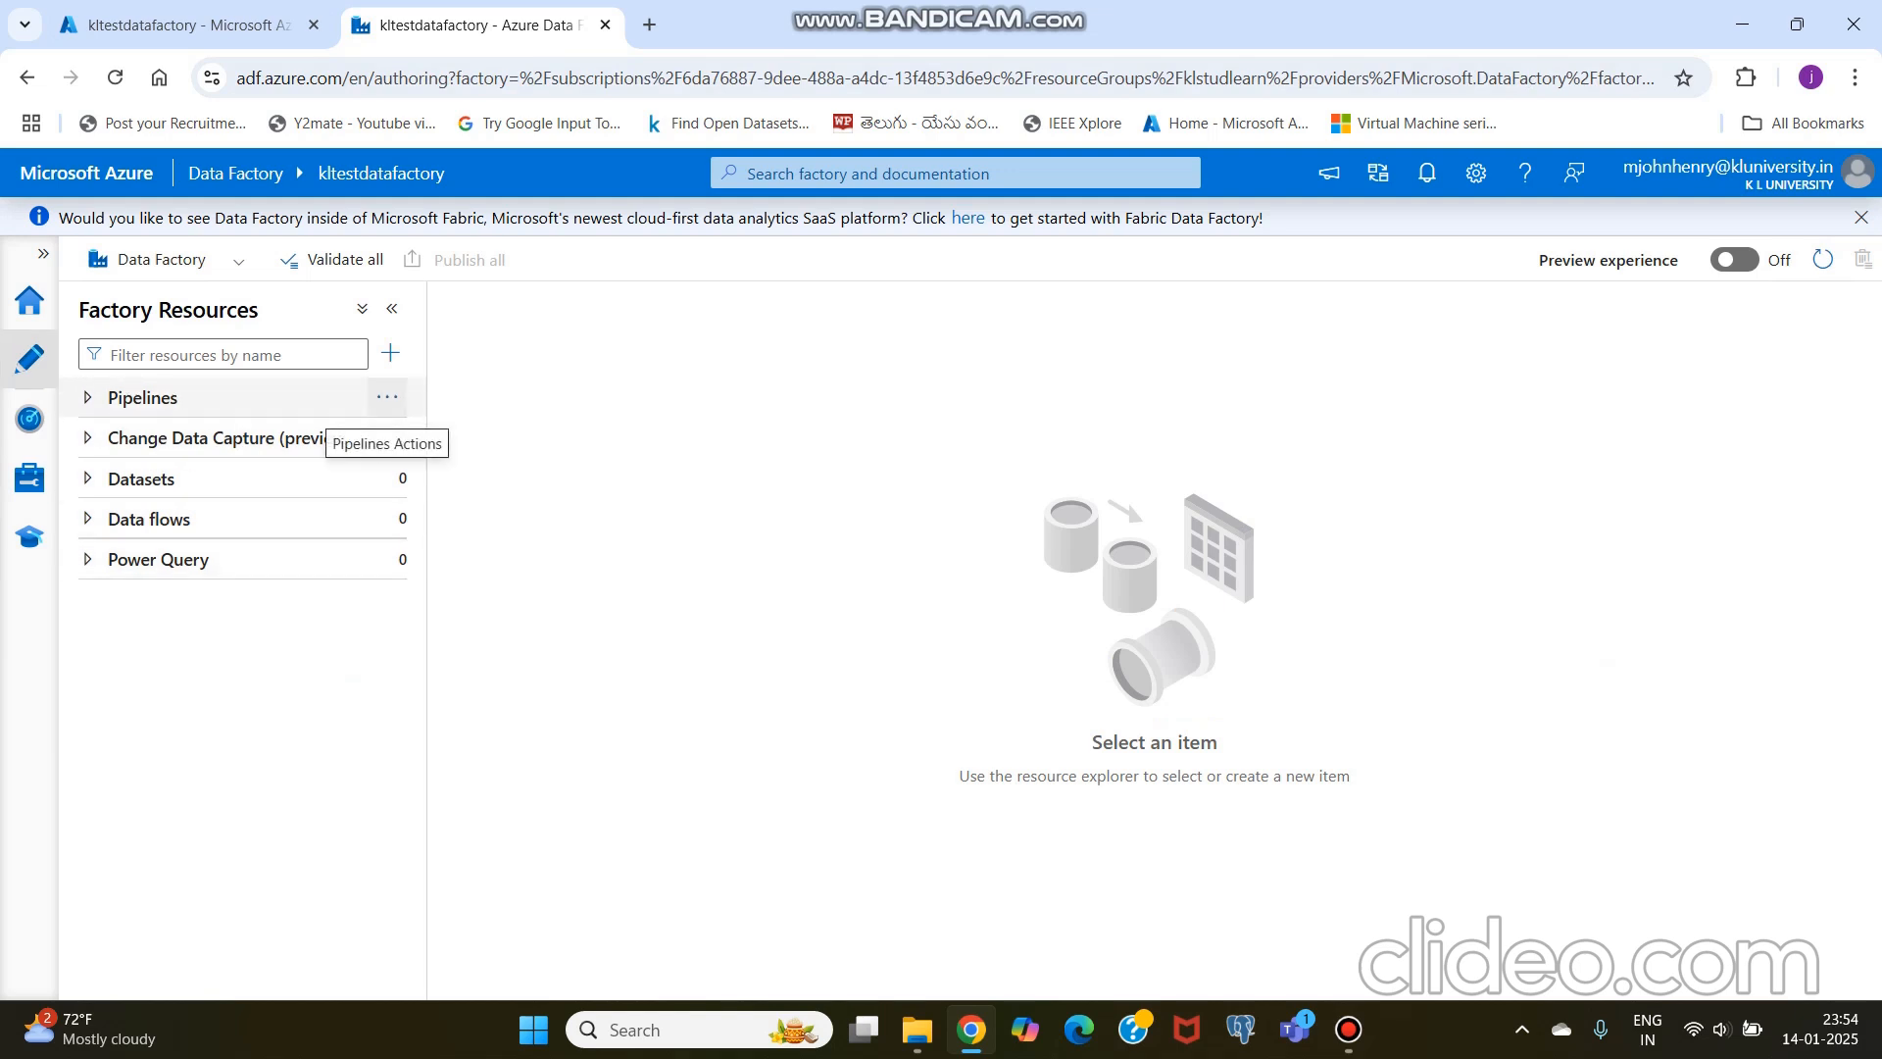
left_click(387, 397)
left_click(464, 437)
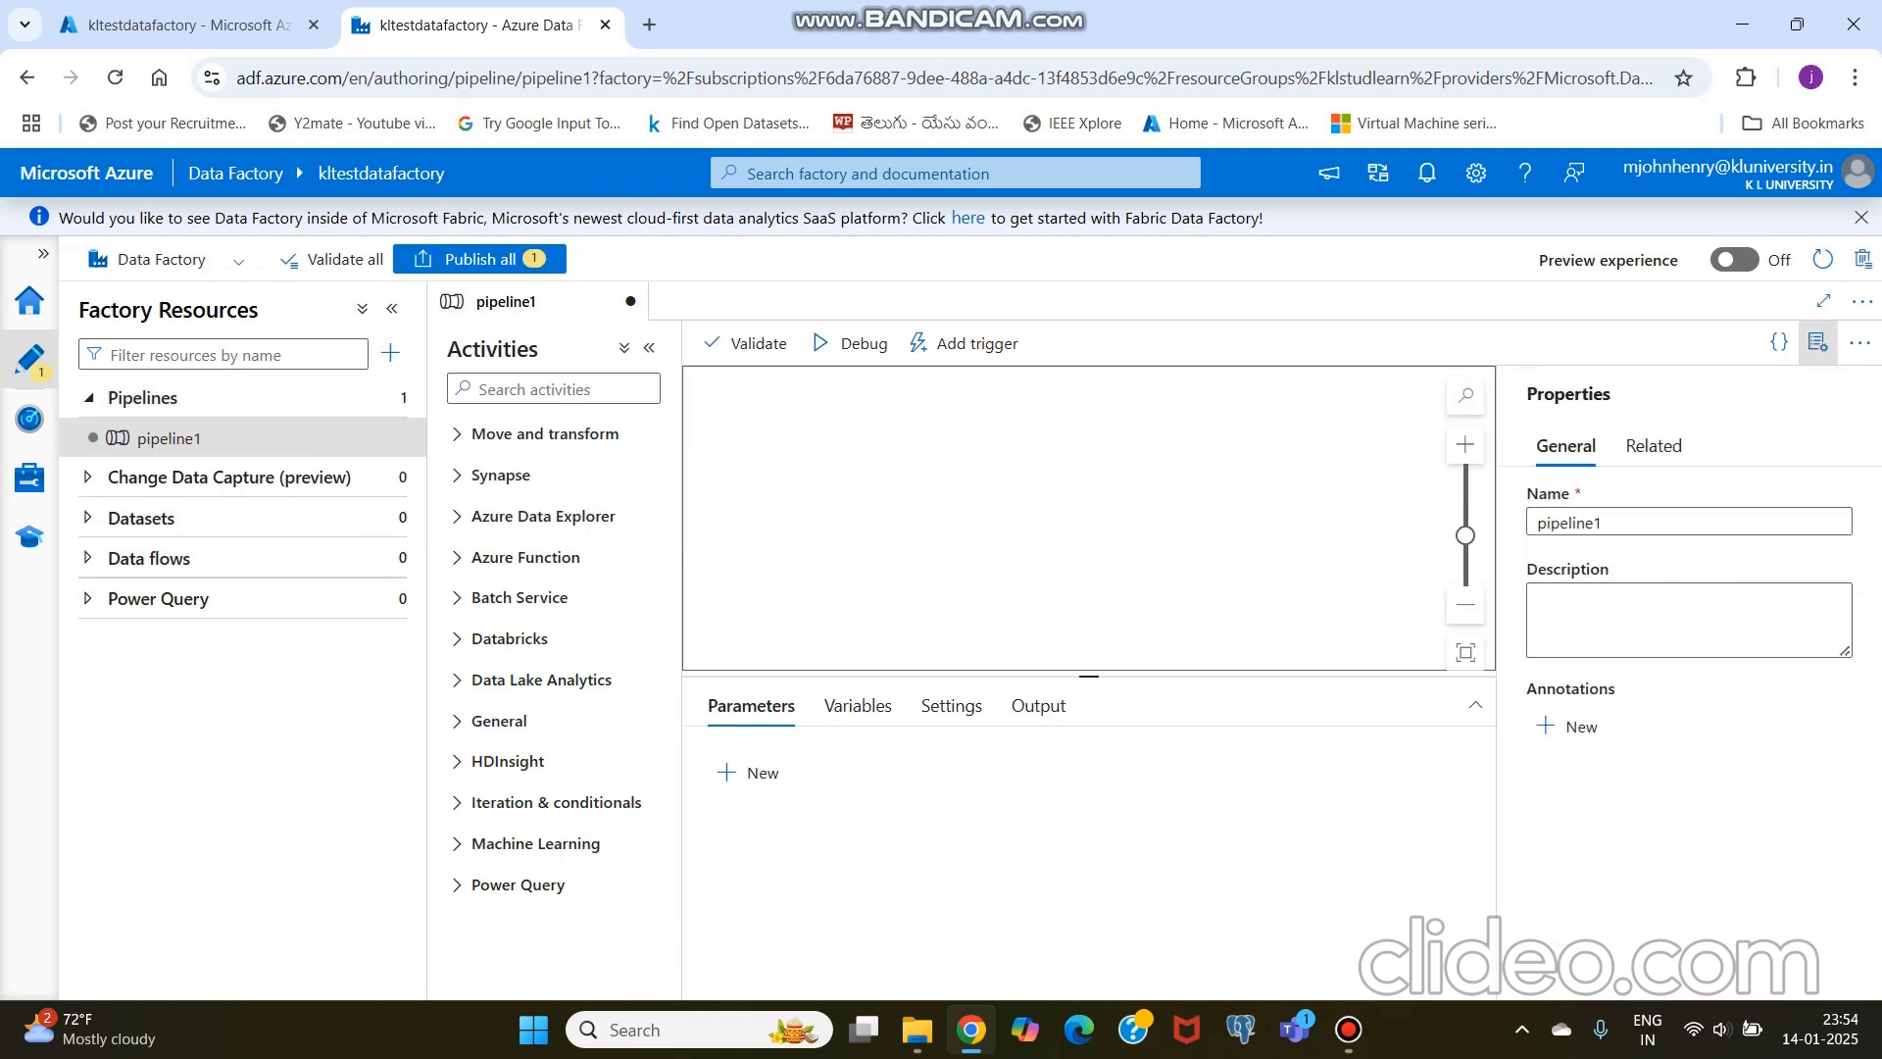
left_click(544, 434)
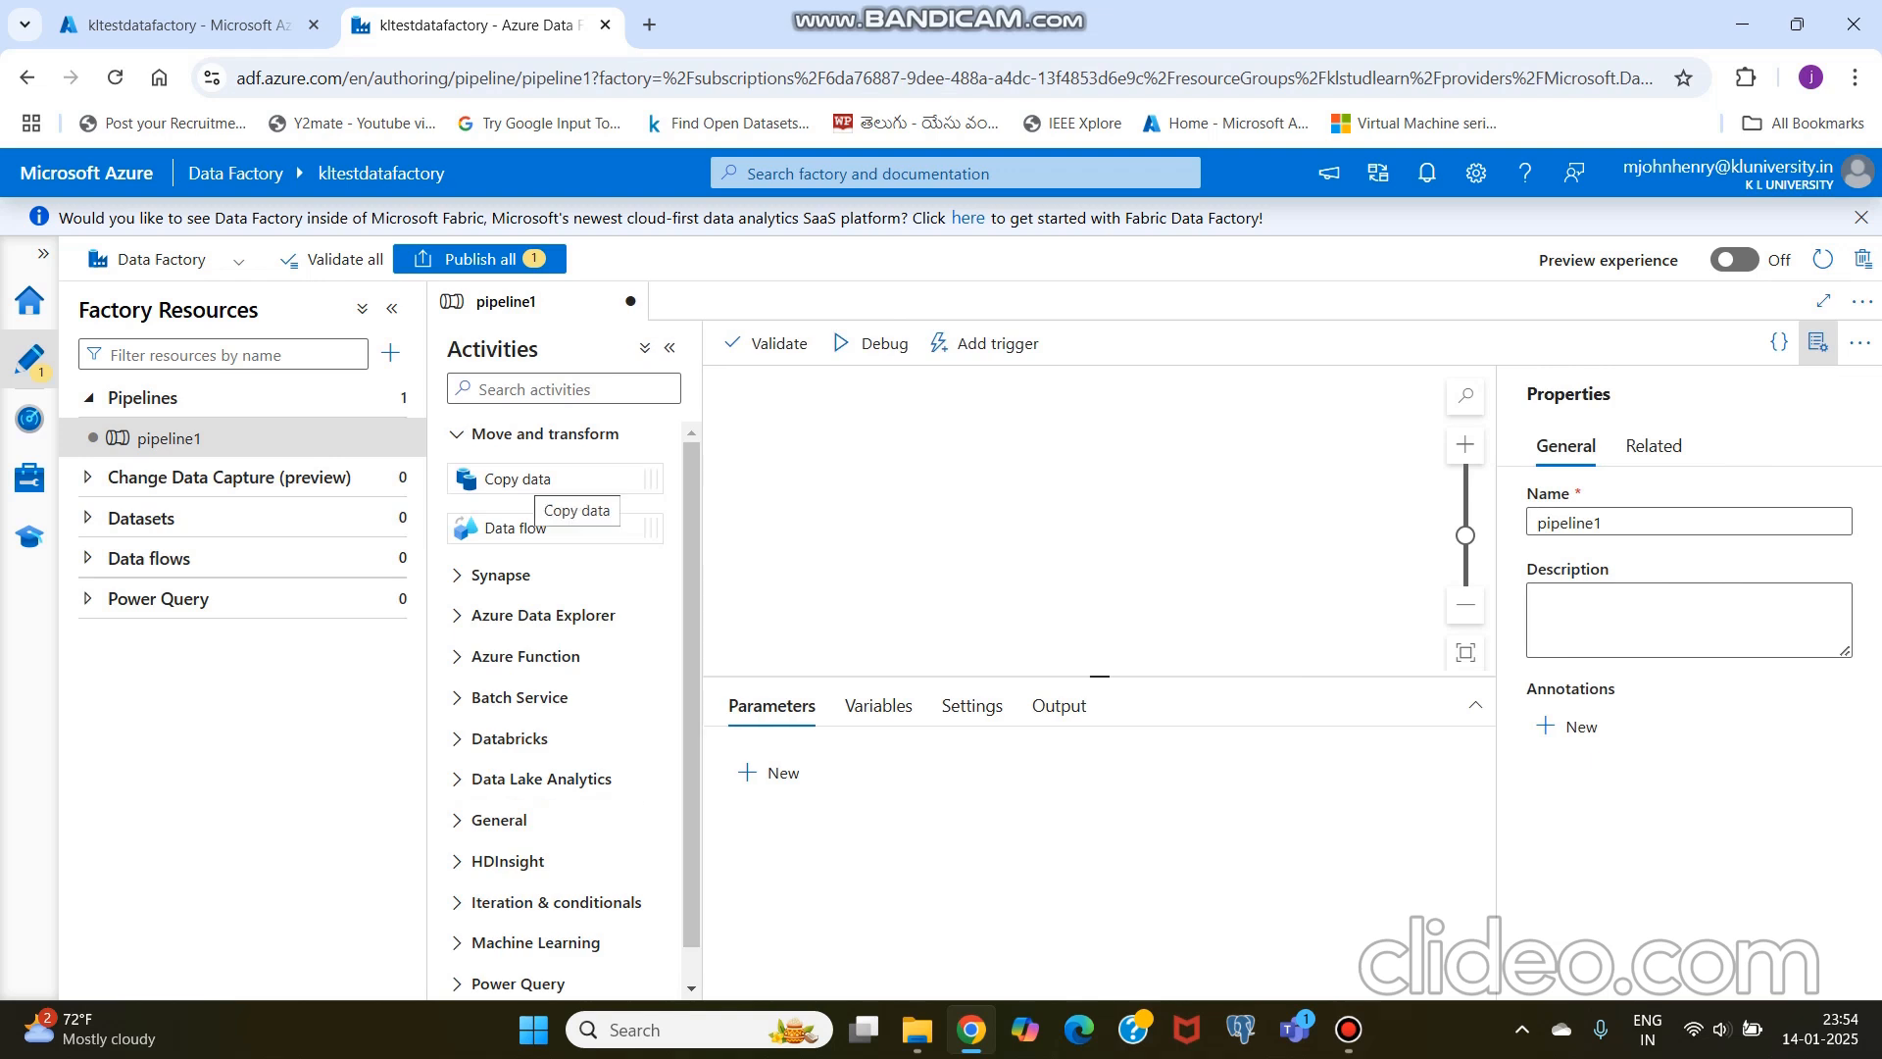
left_click_drag(518, 478, 917, 468)
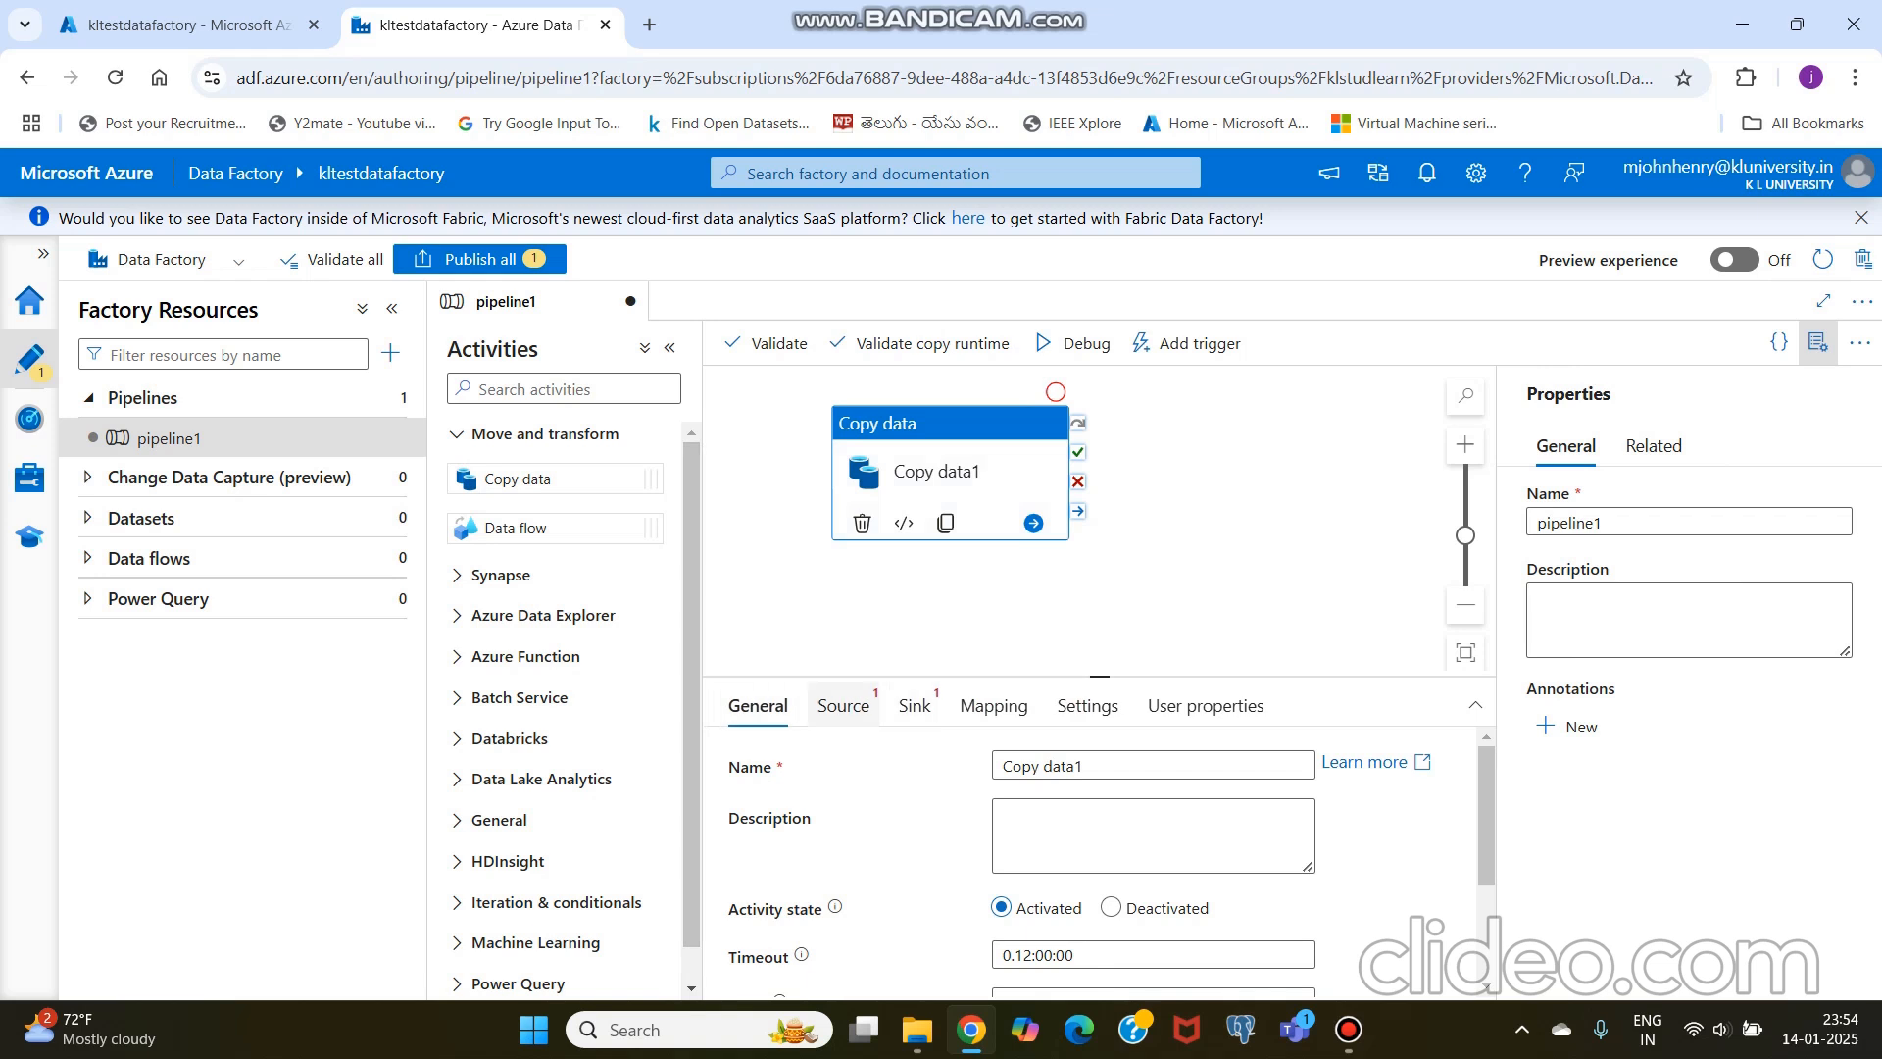
Step: Start a new source dataset for the Copy data activity, using Azure Blob Storage as data store and DelimitedText as format
left_click(843, 705)
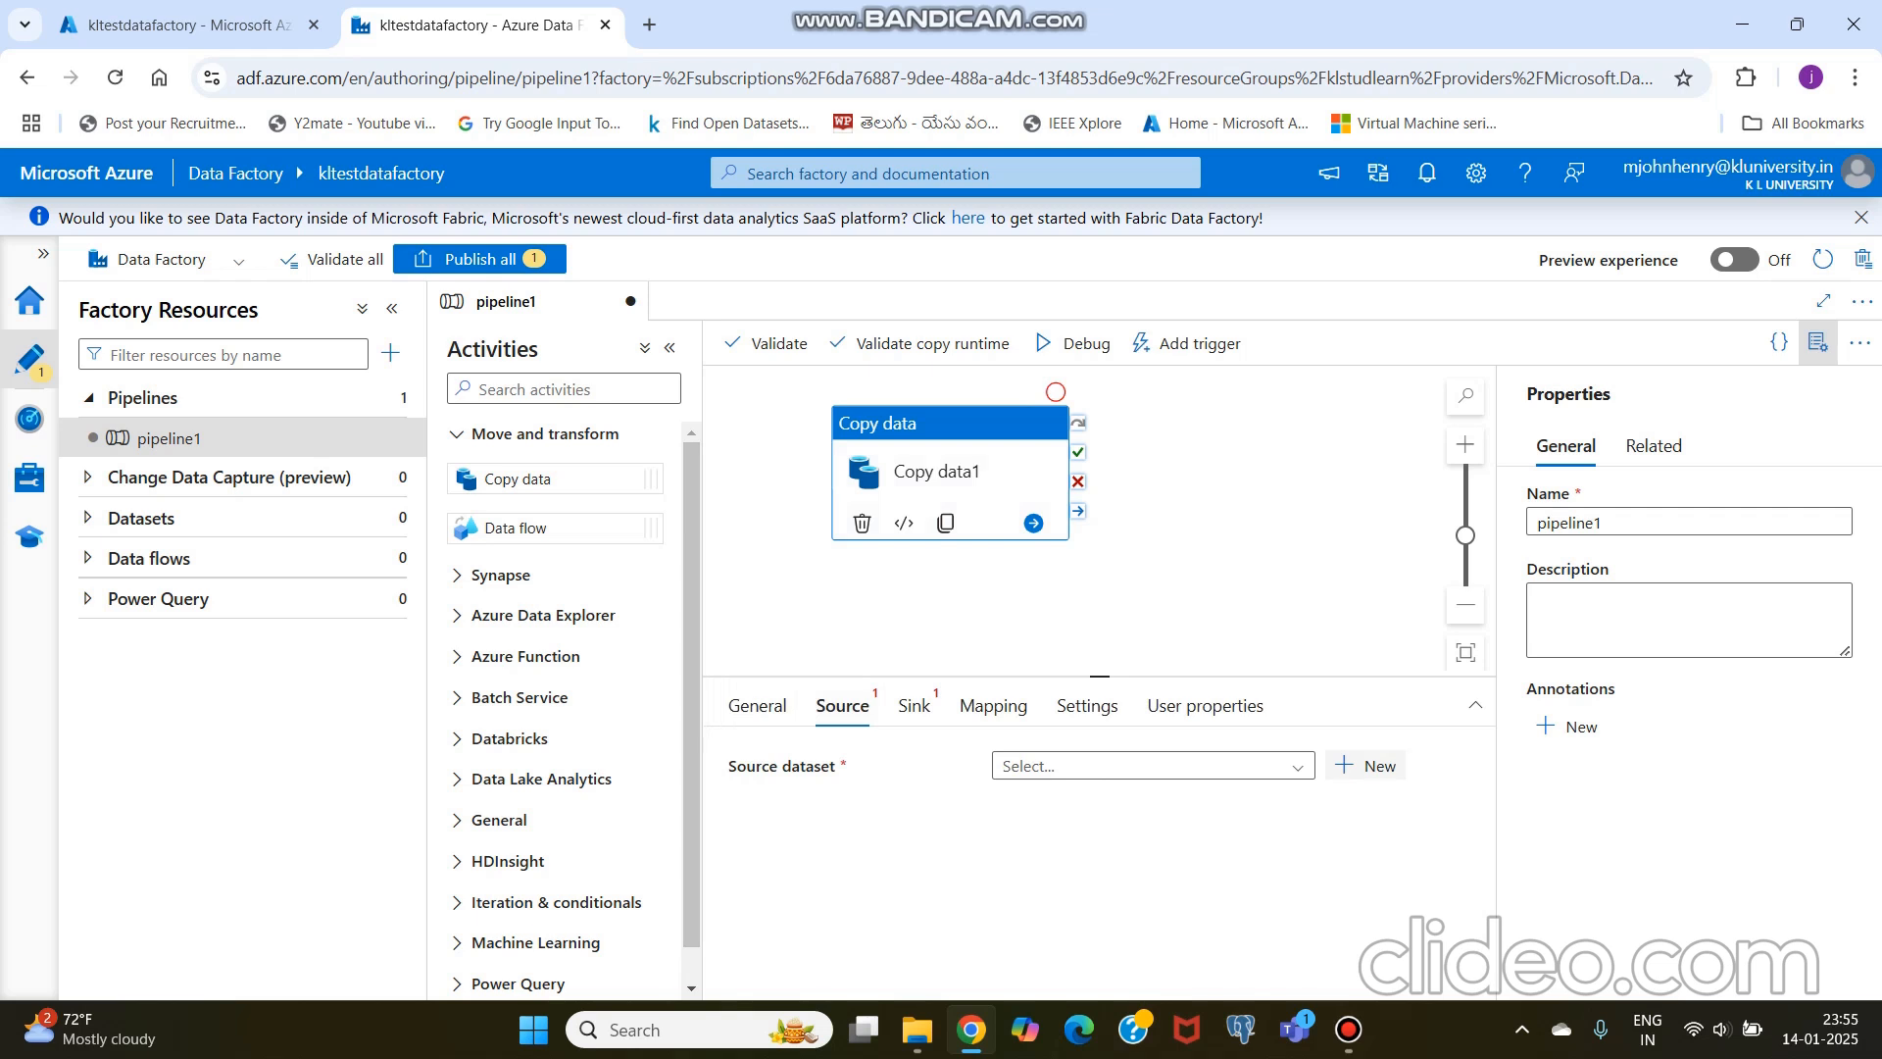
left_click(1368, 765)
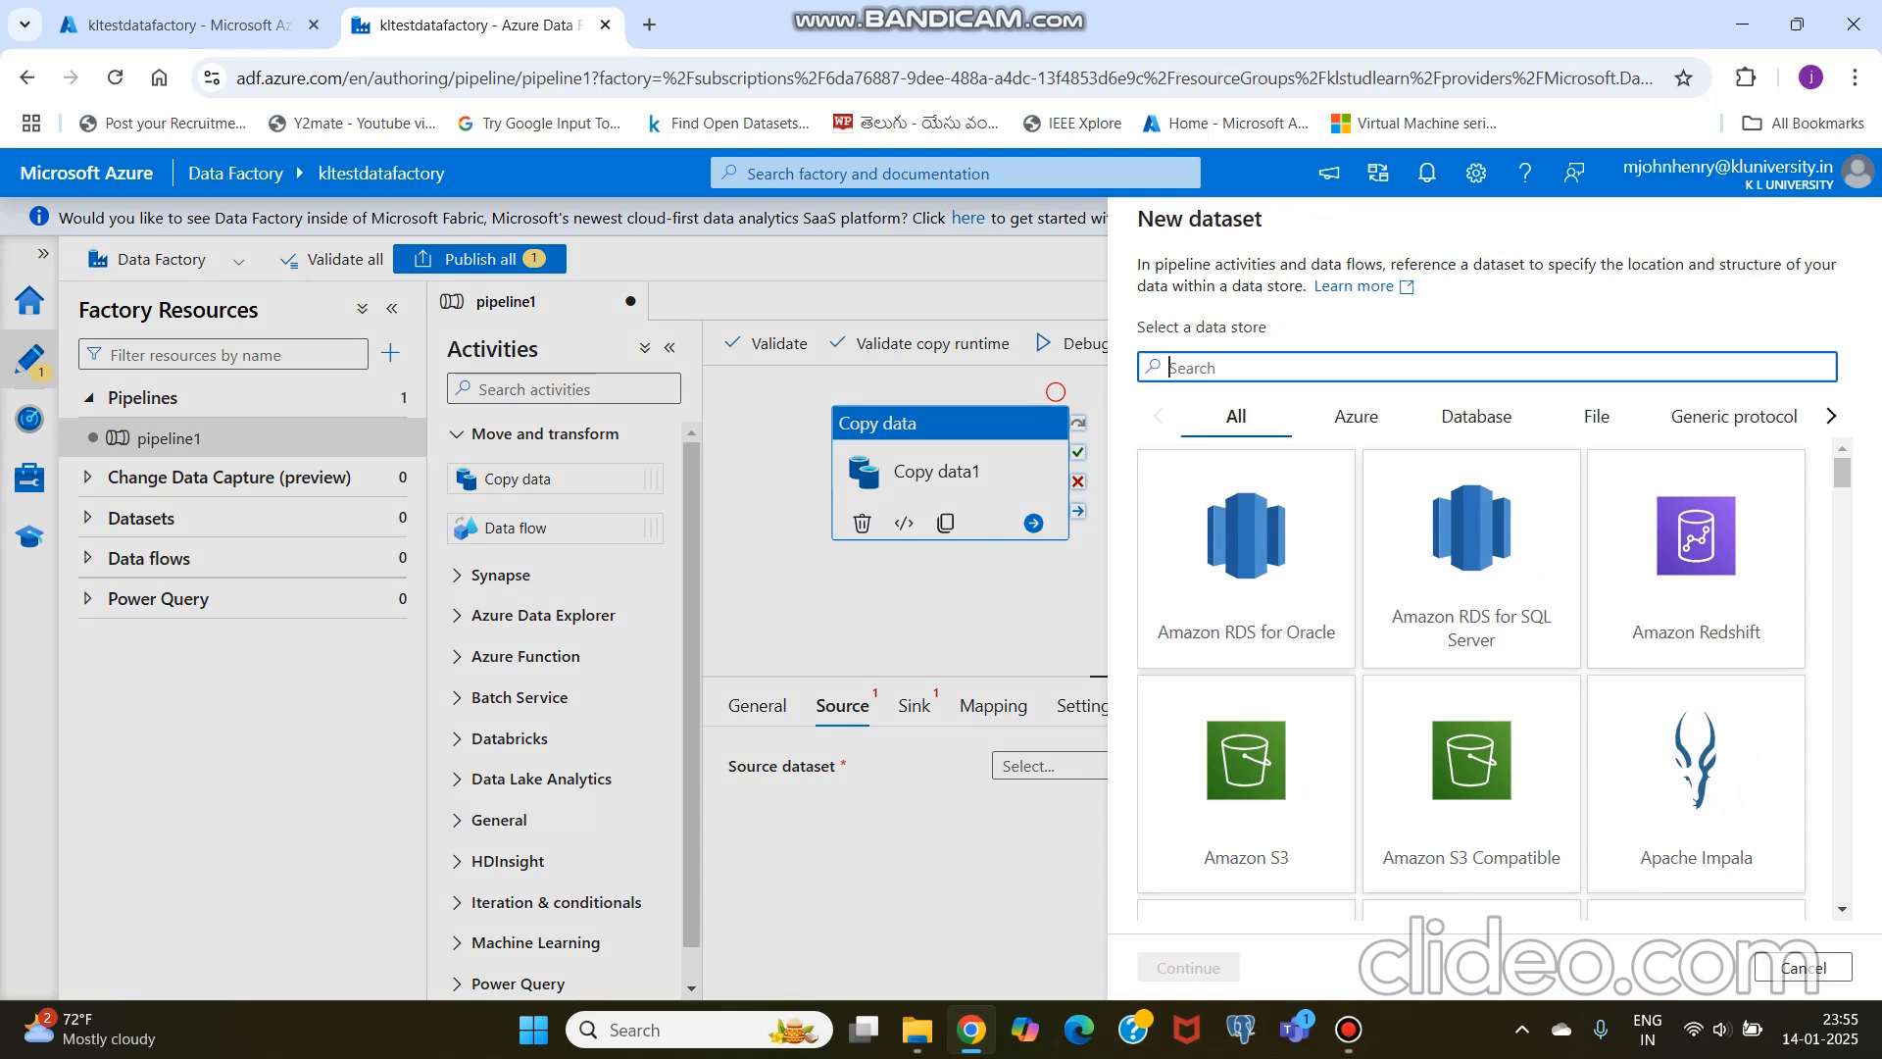
scroll(1489, 677, "down", 2)
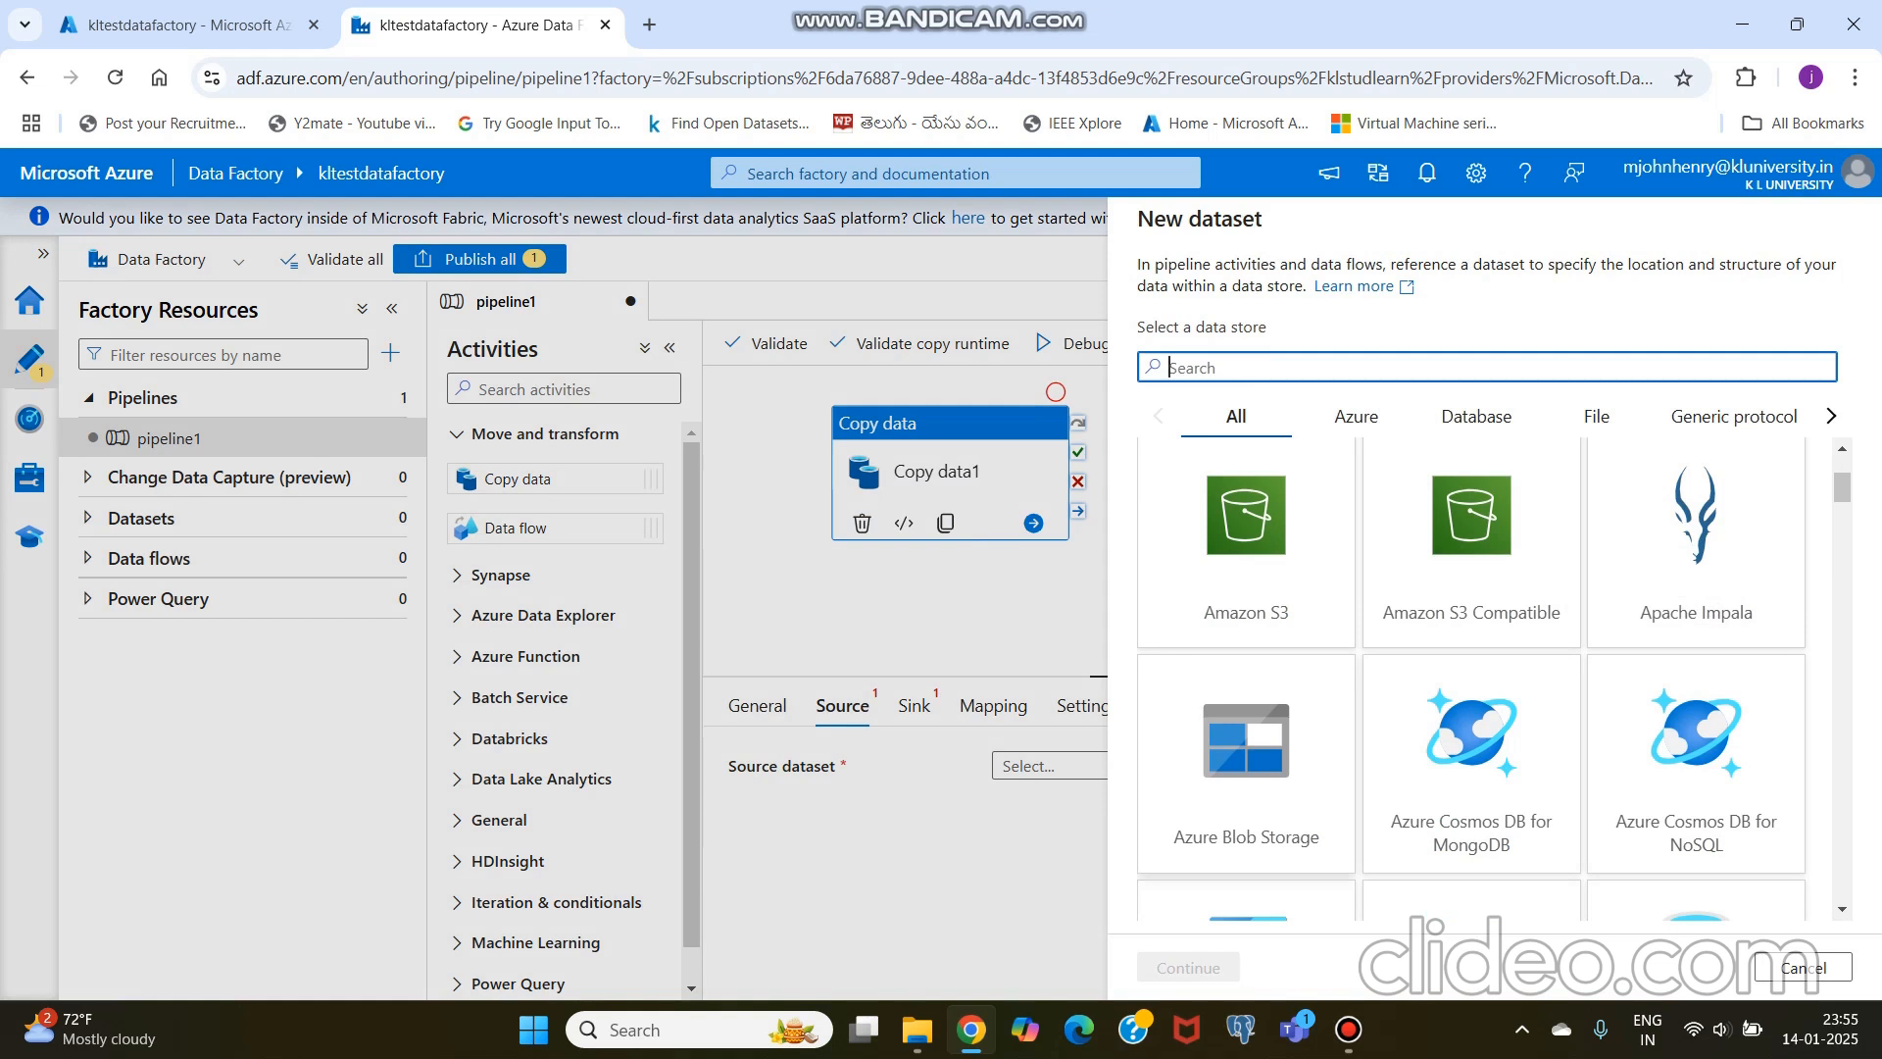
left_click(1245, 763)
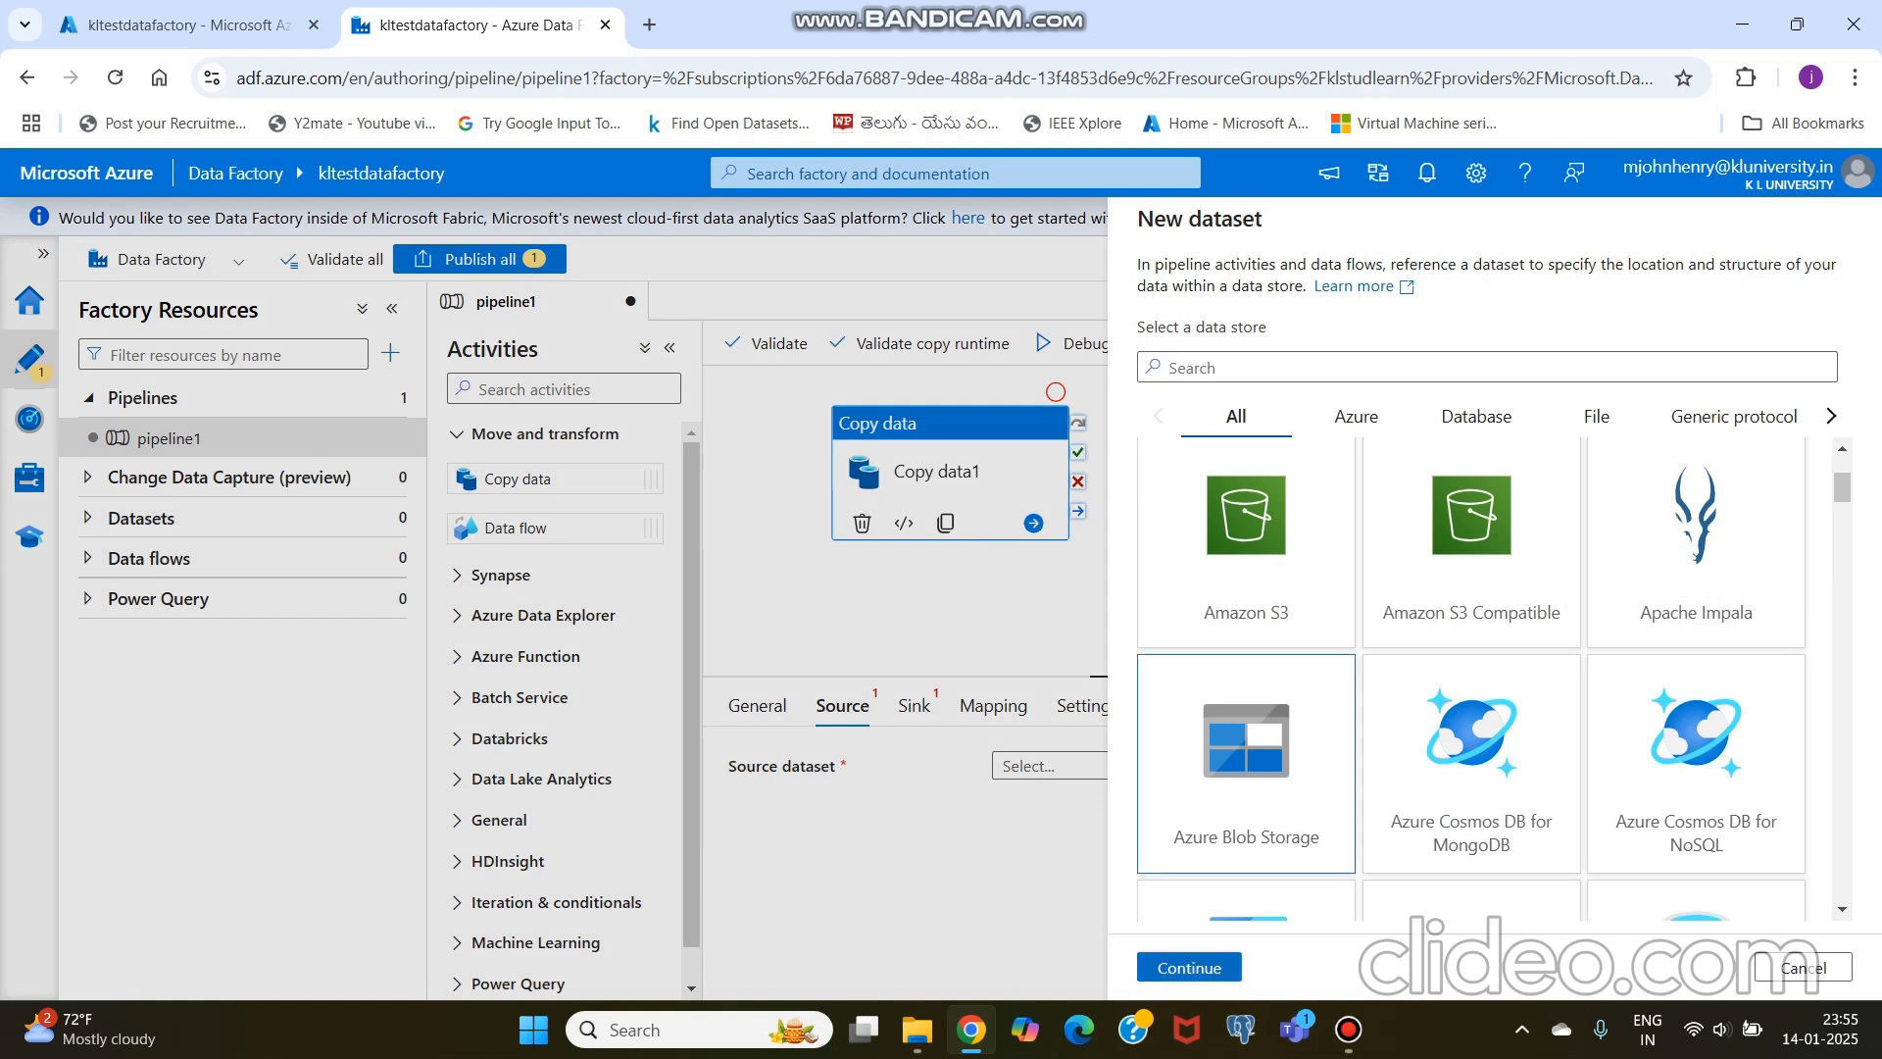
left_click(1189, 967)
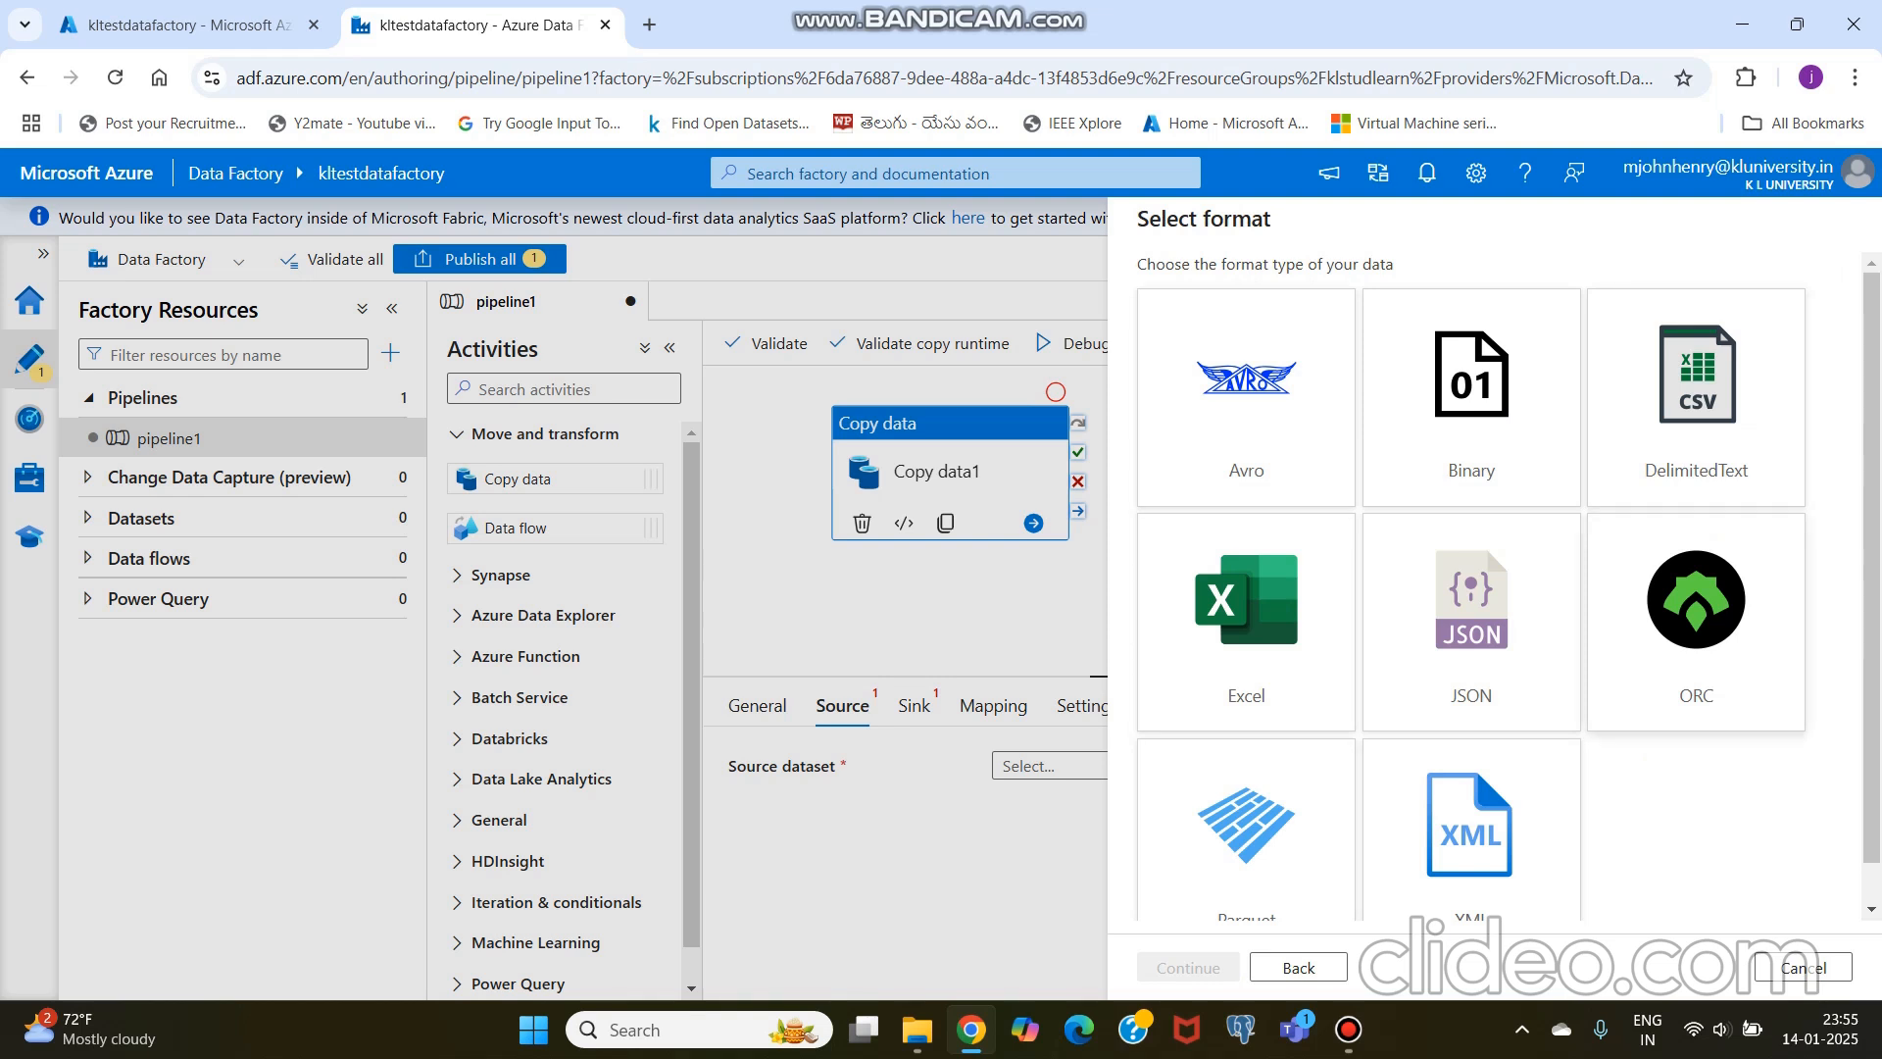
left_click(1695, 398)
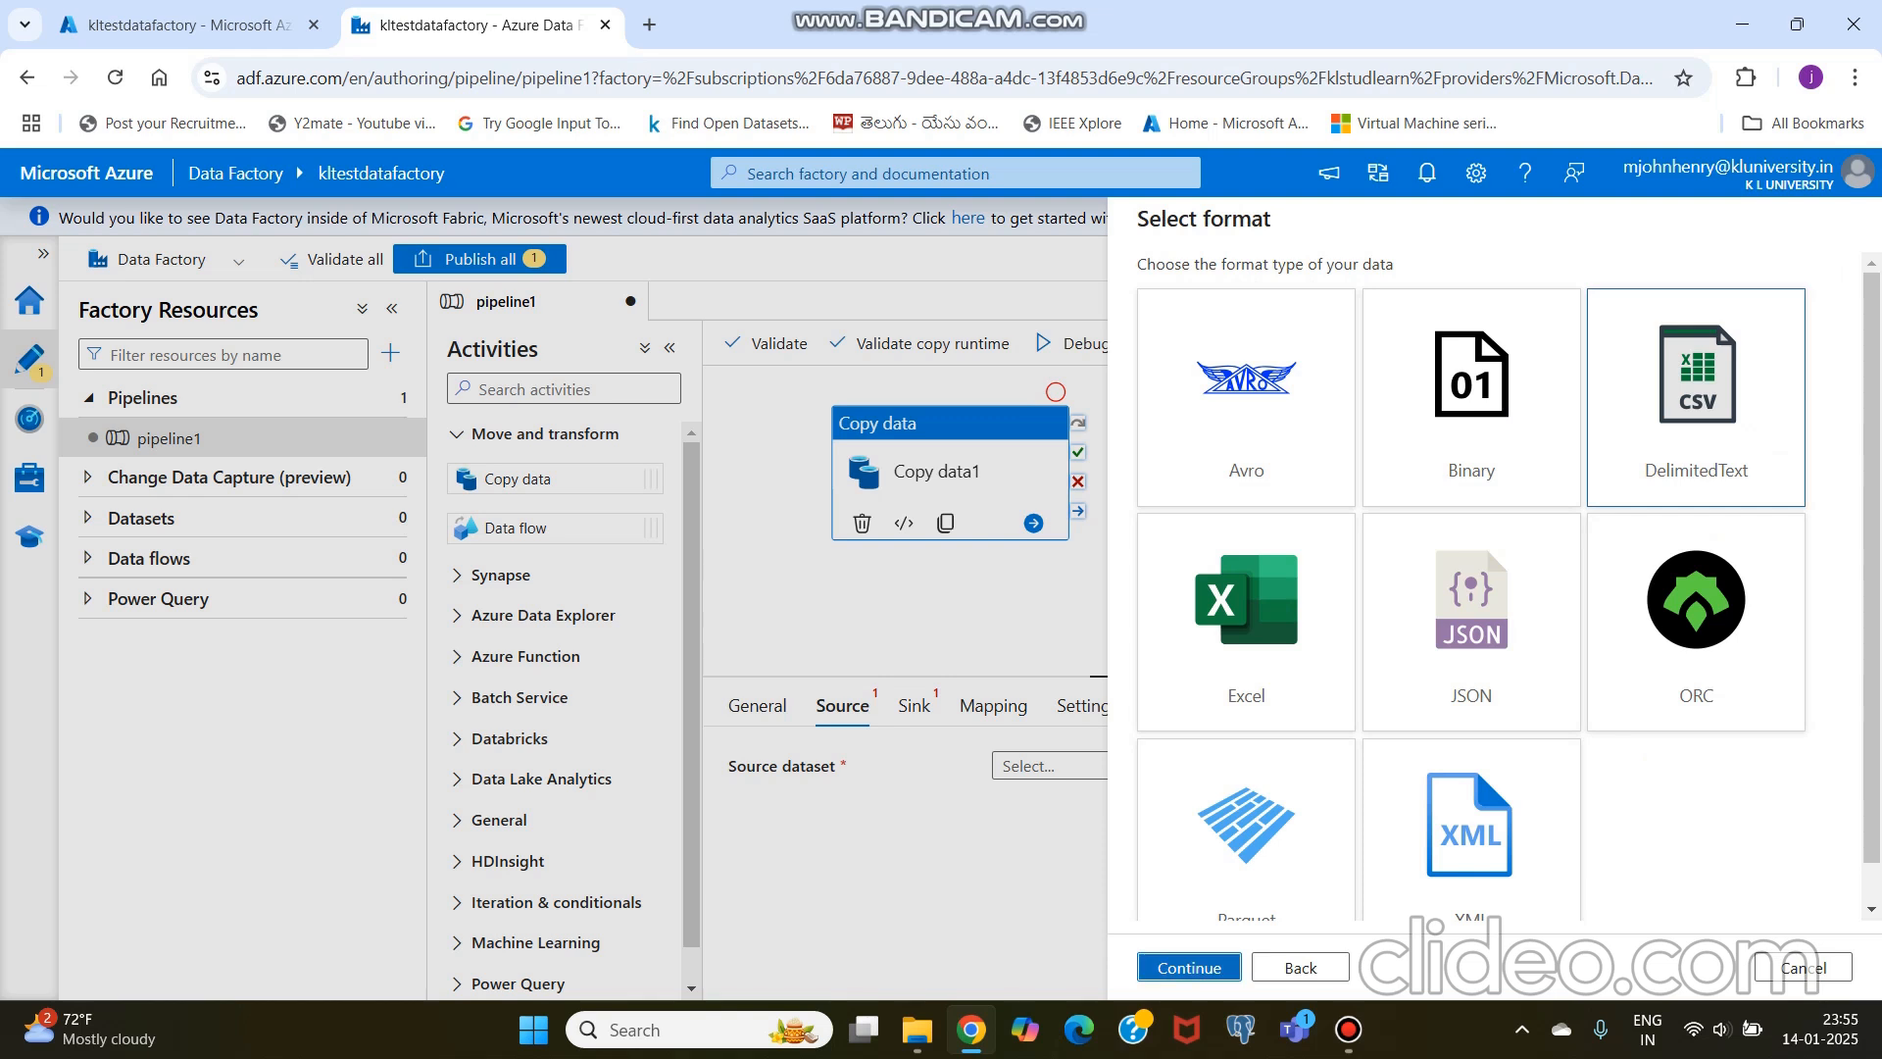
left_click(1189, 968)
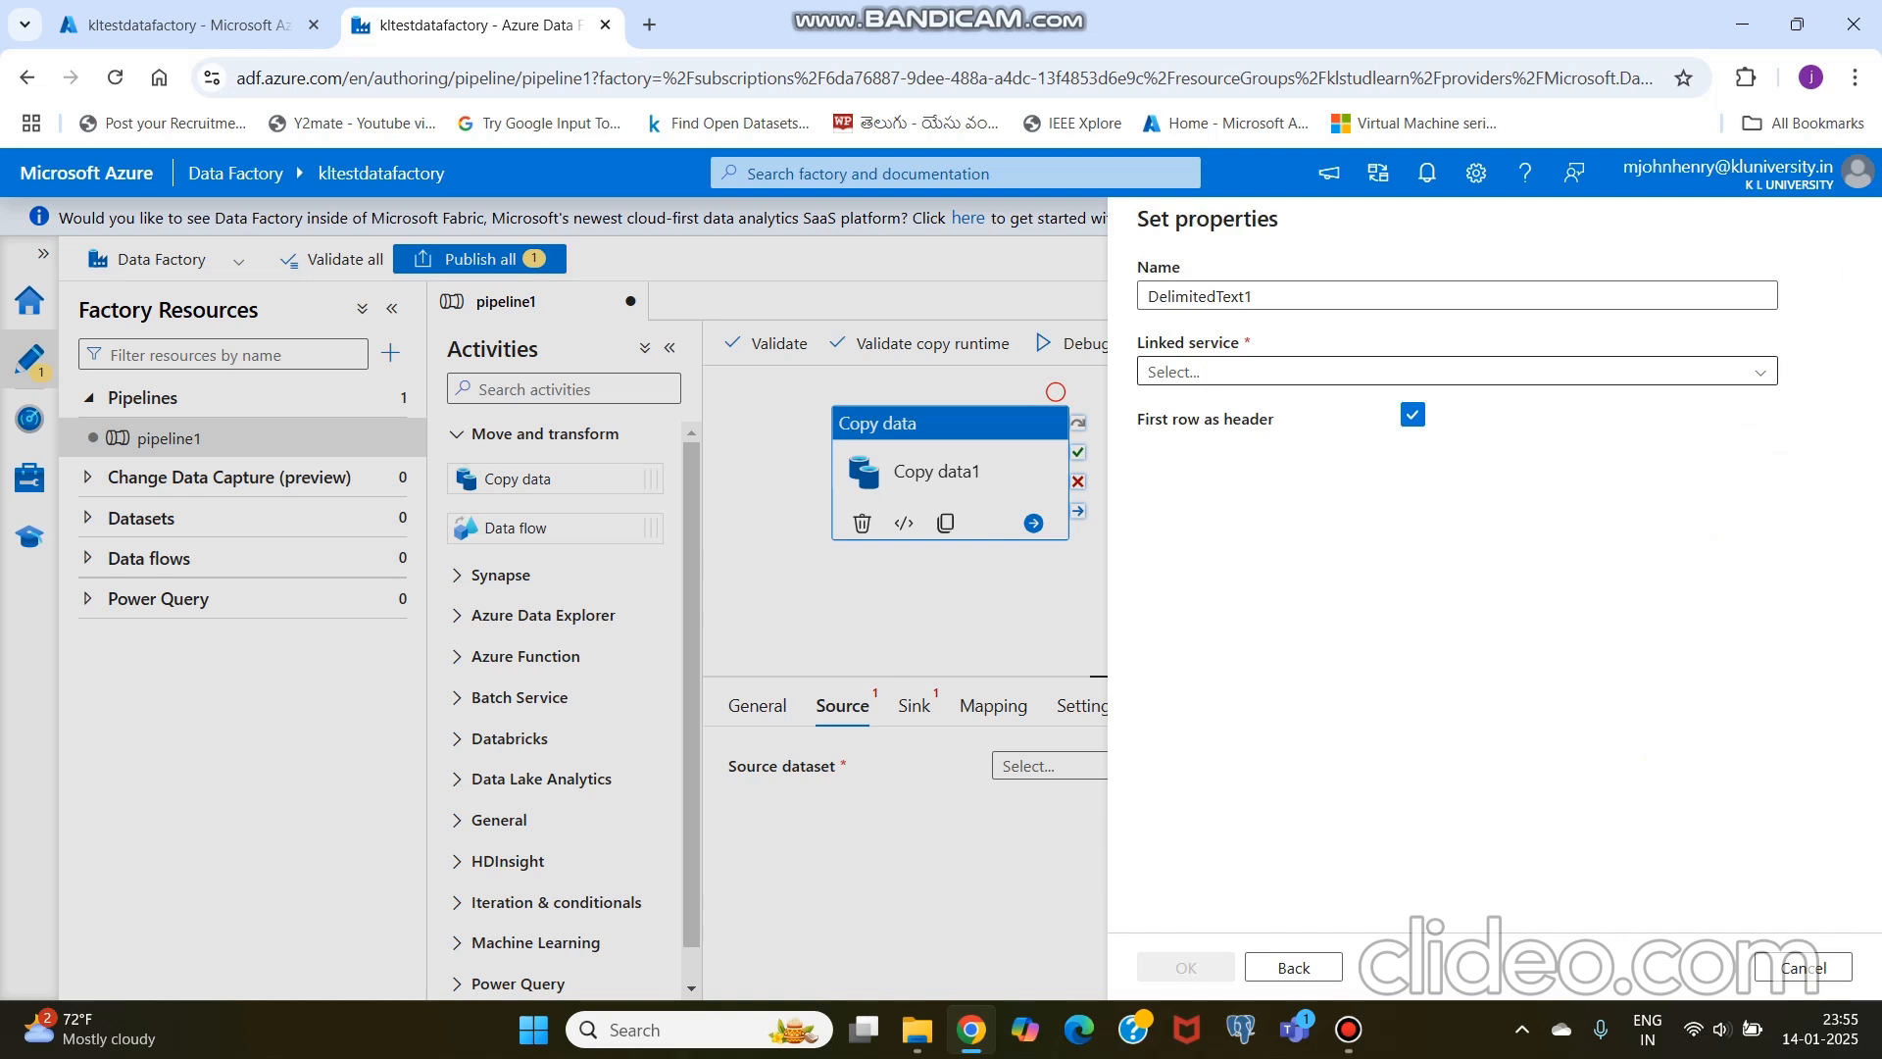
Step: Create a new Azure Blob Storage linked service for the source dataset, using the Azure for Students subscription and storage account klteststorageaccount
left_click(1457, 372)
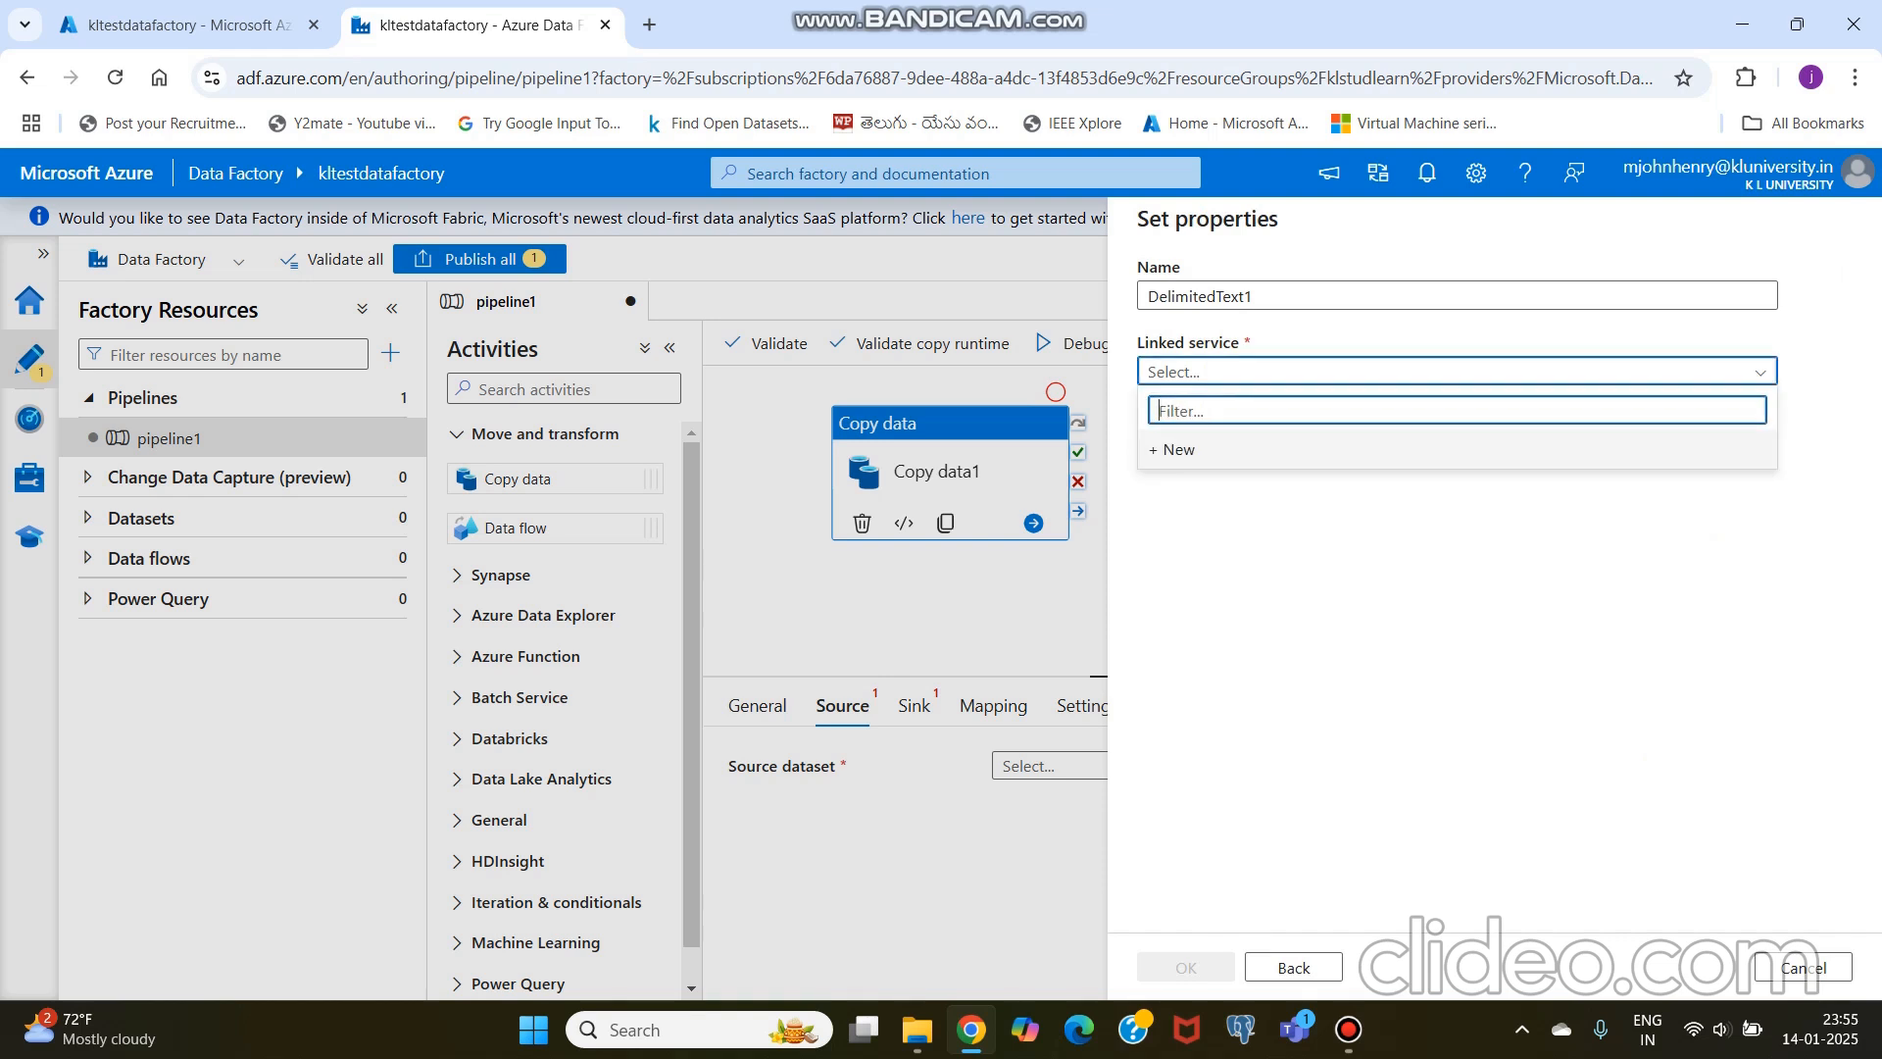
left_click(1176, 449)
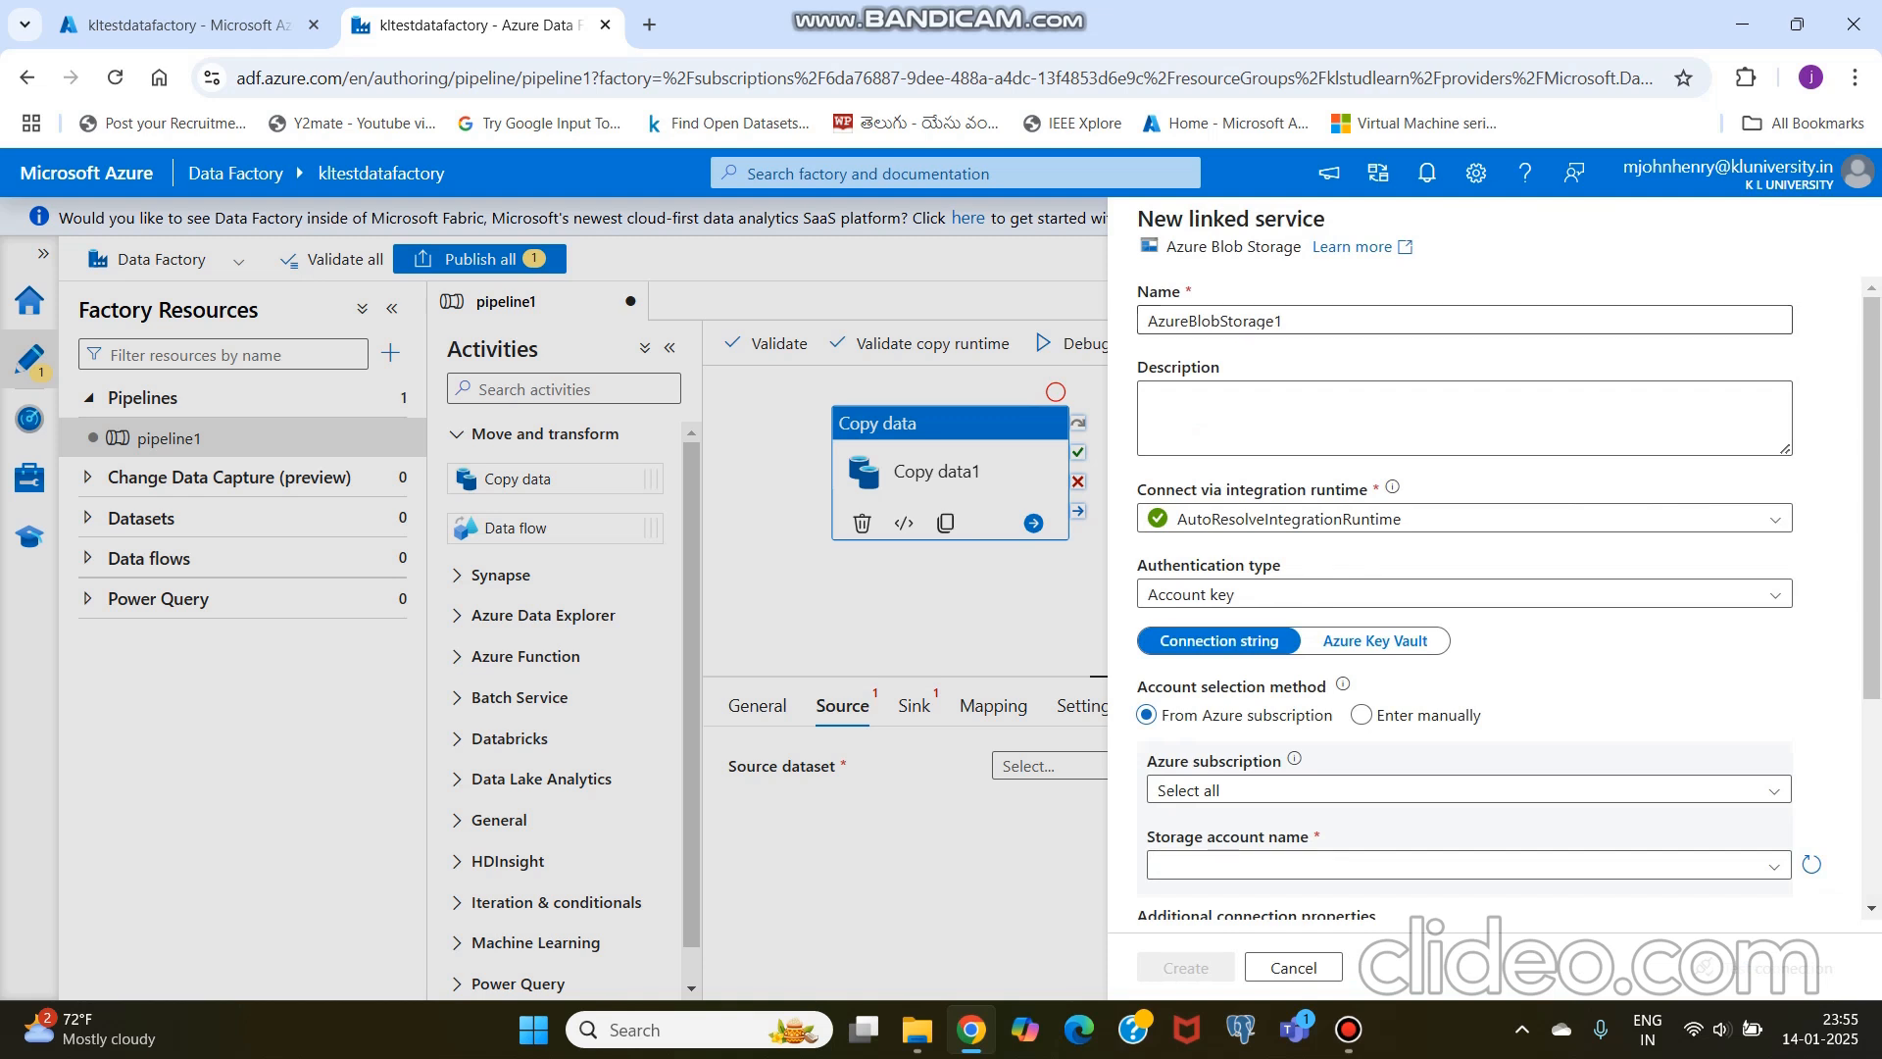
scroll(1809, 661, "down", 2)
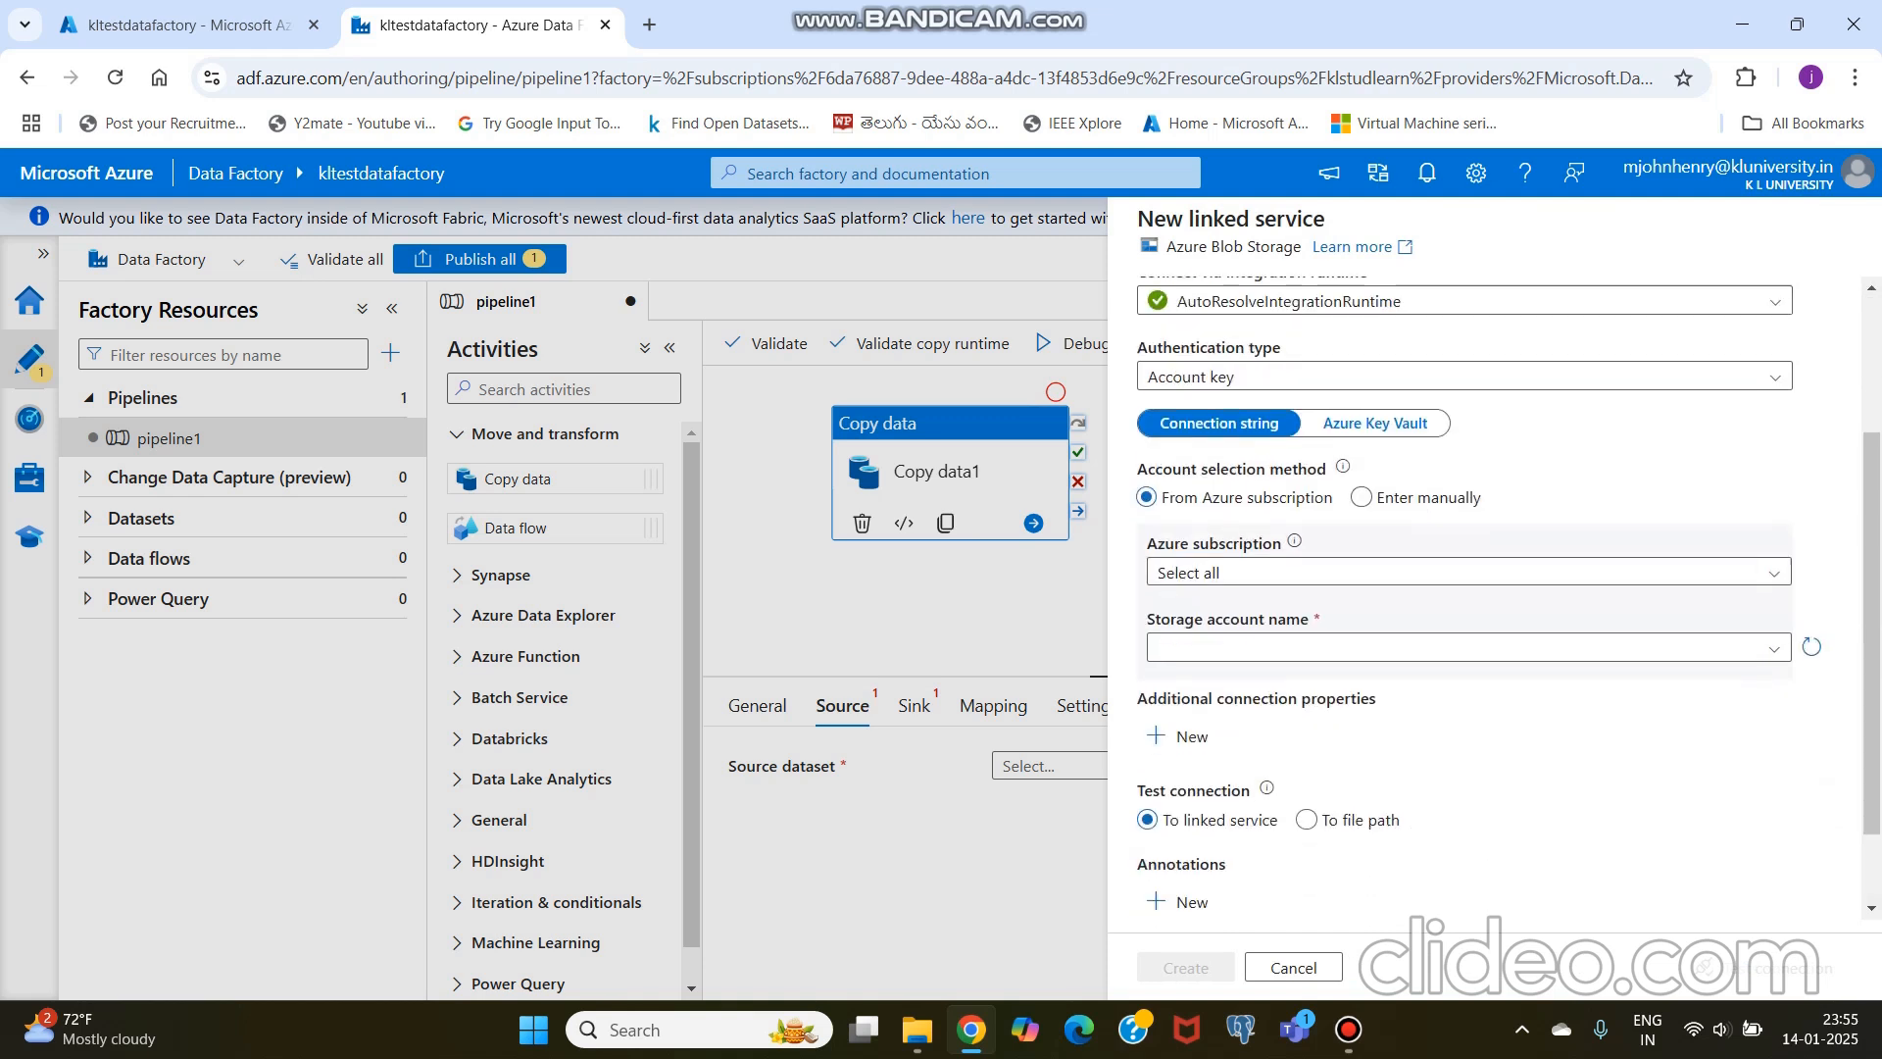
scroll(1808, 661, "up", 2)
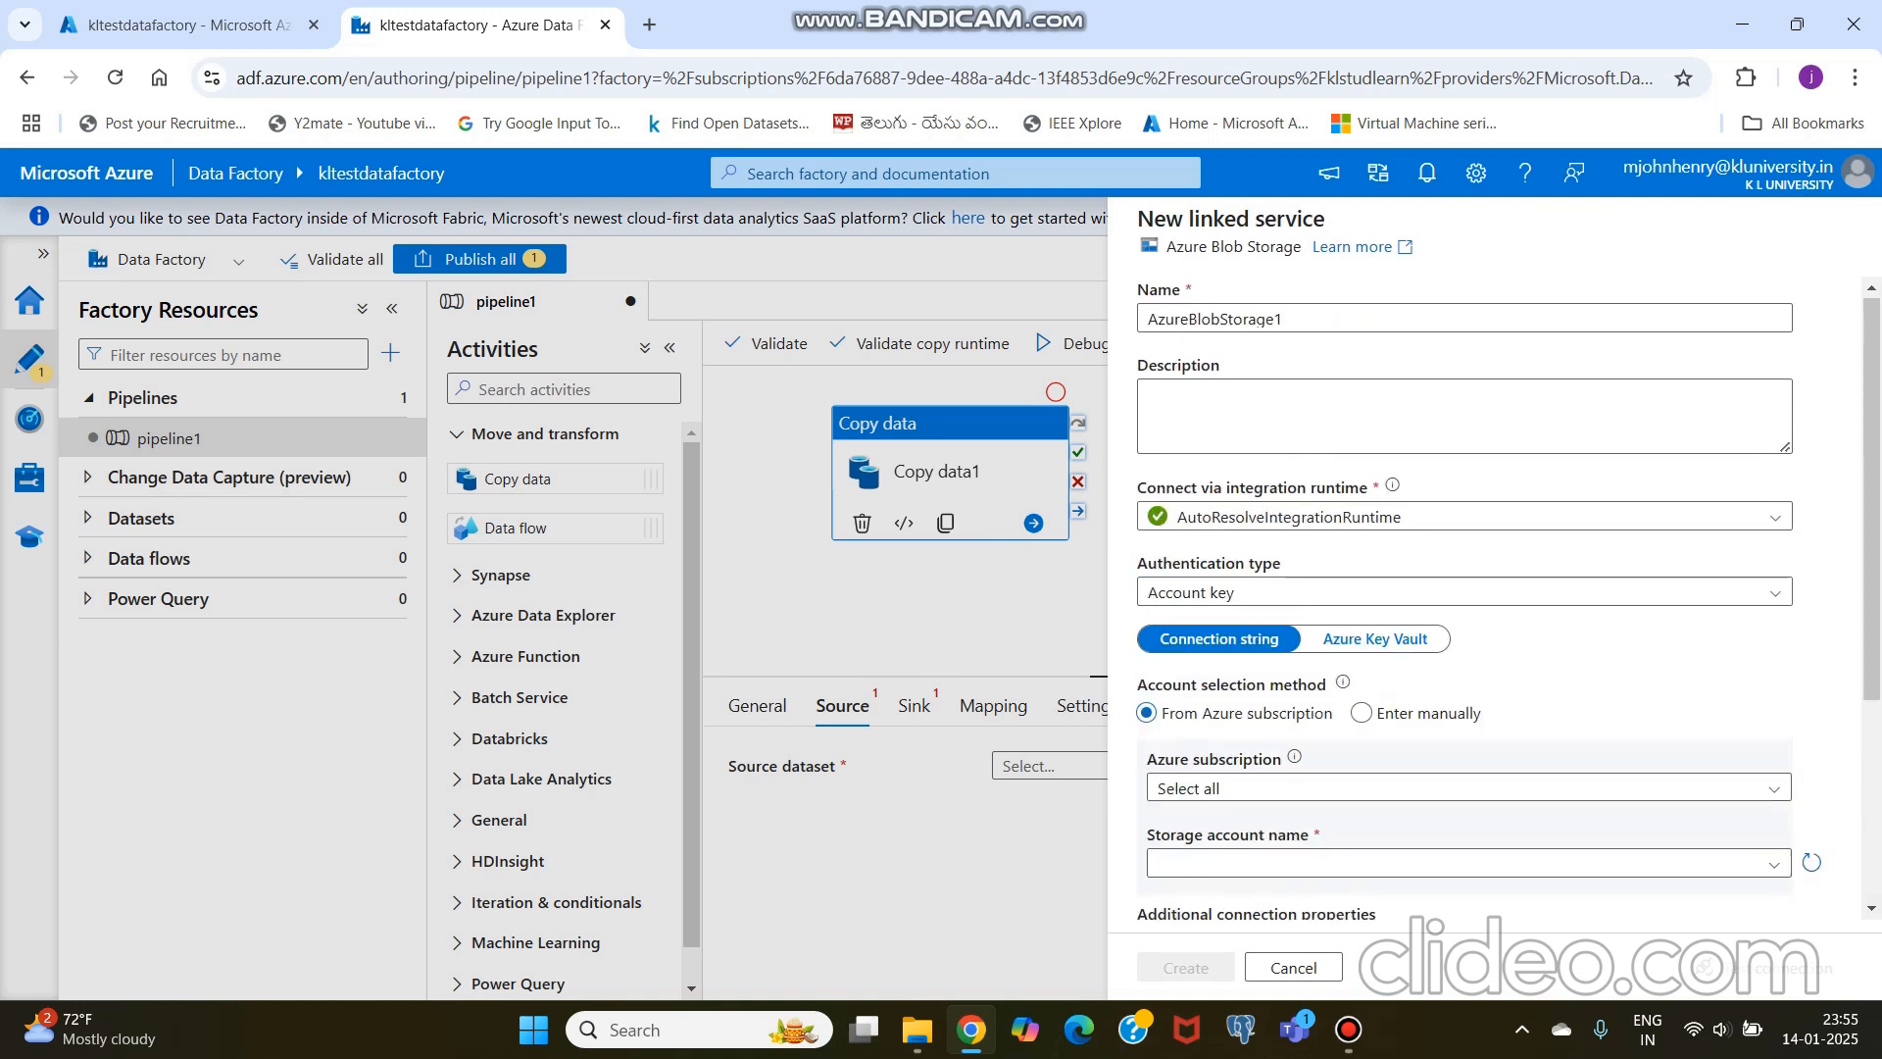
scroll(1508, 586, "down", 3)
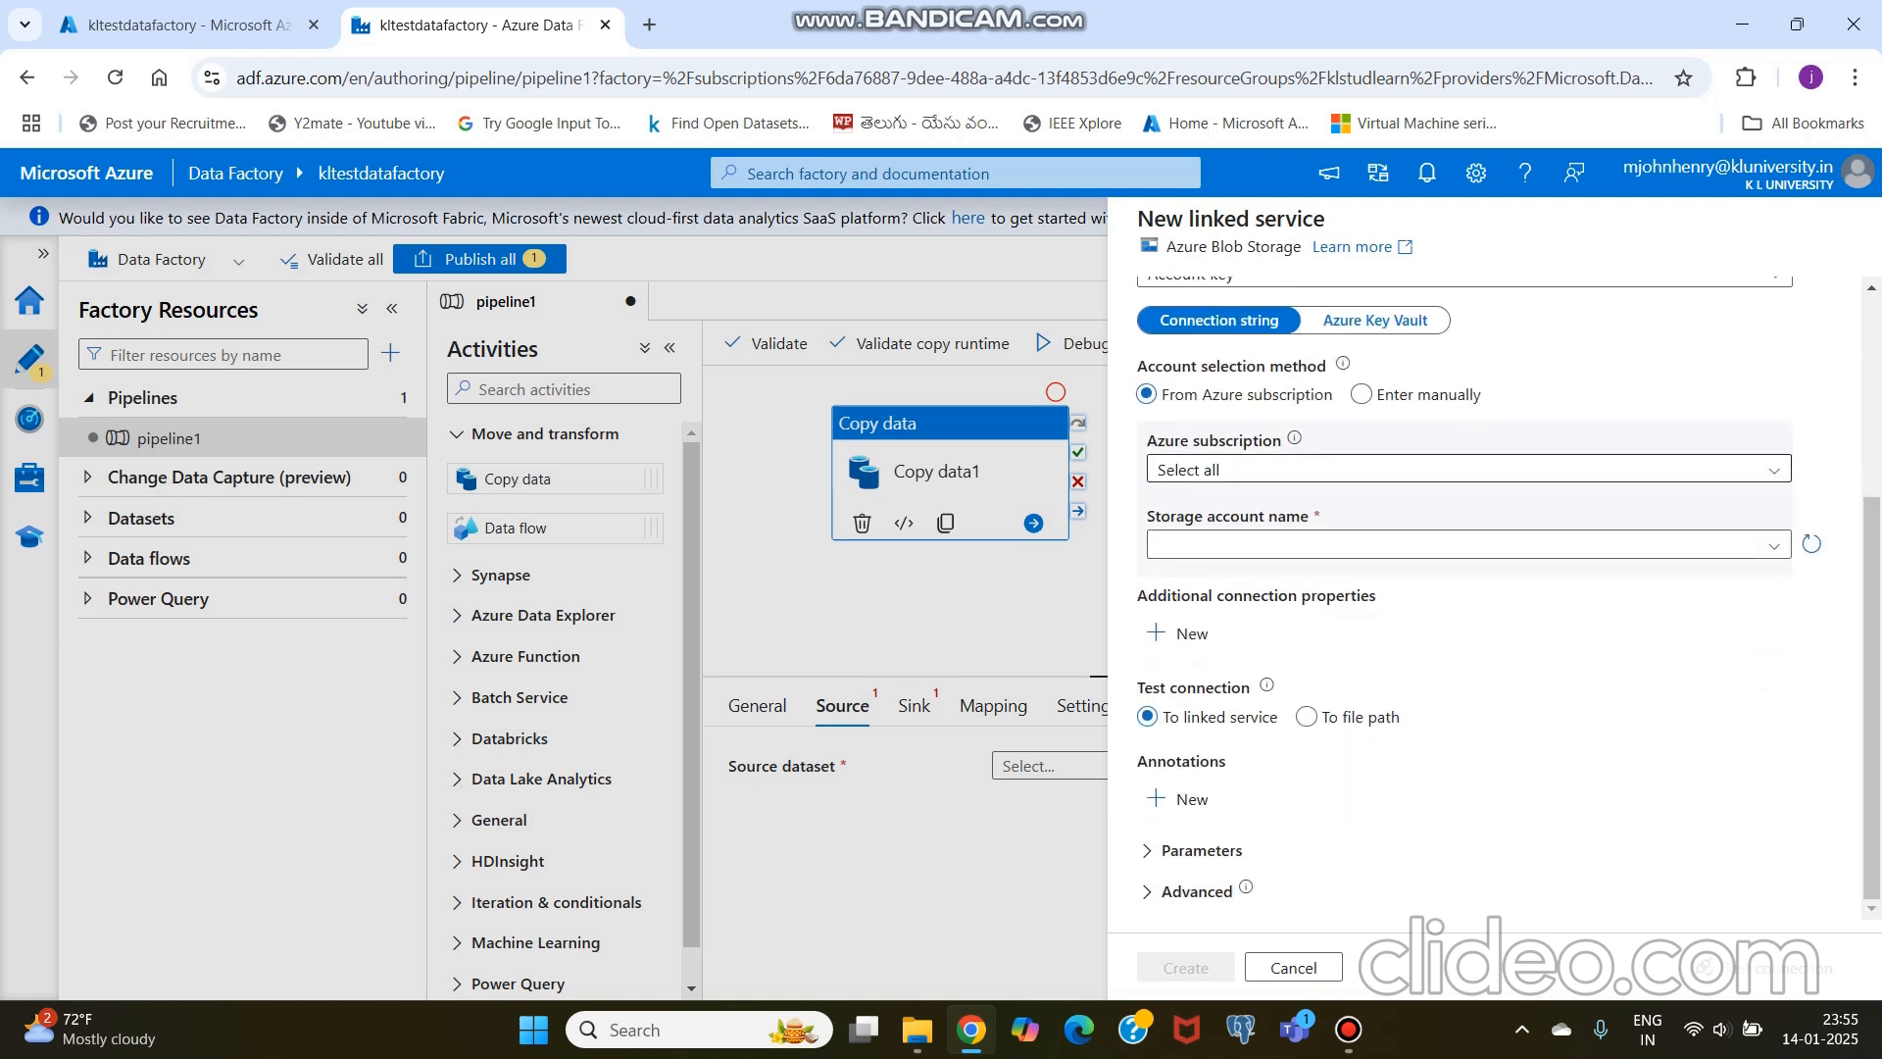
left_click(1468, 469)
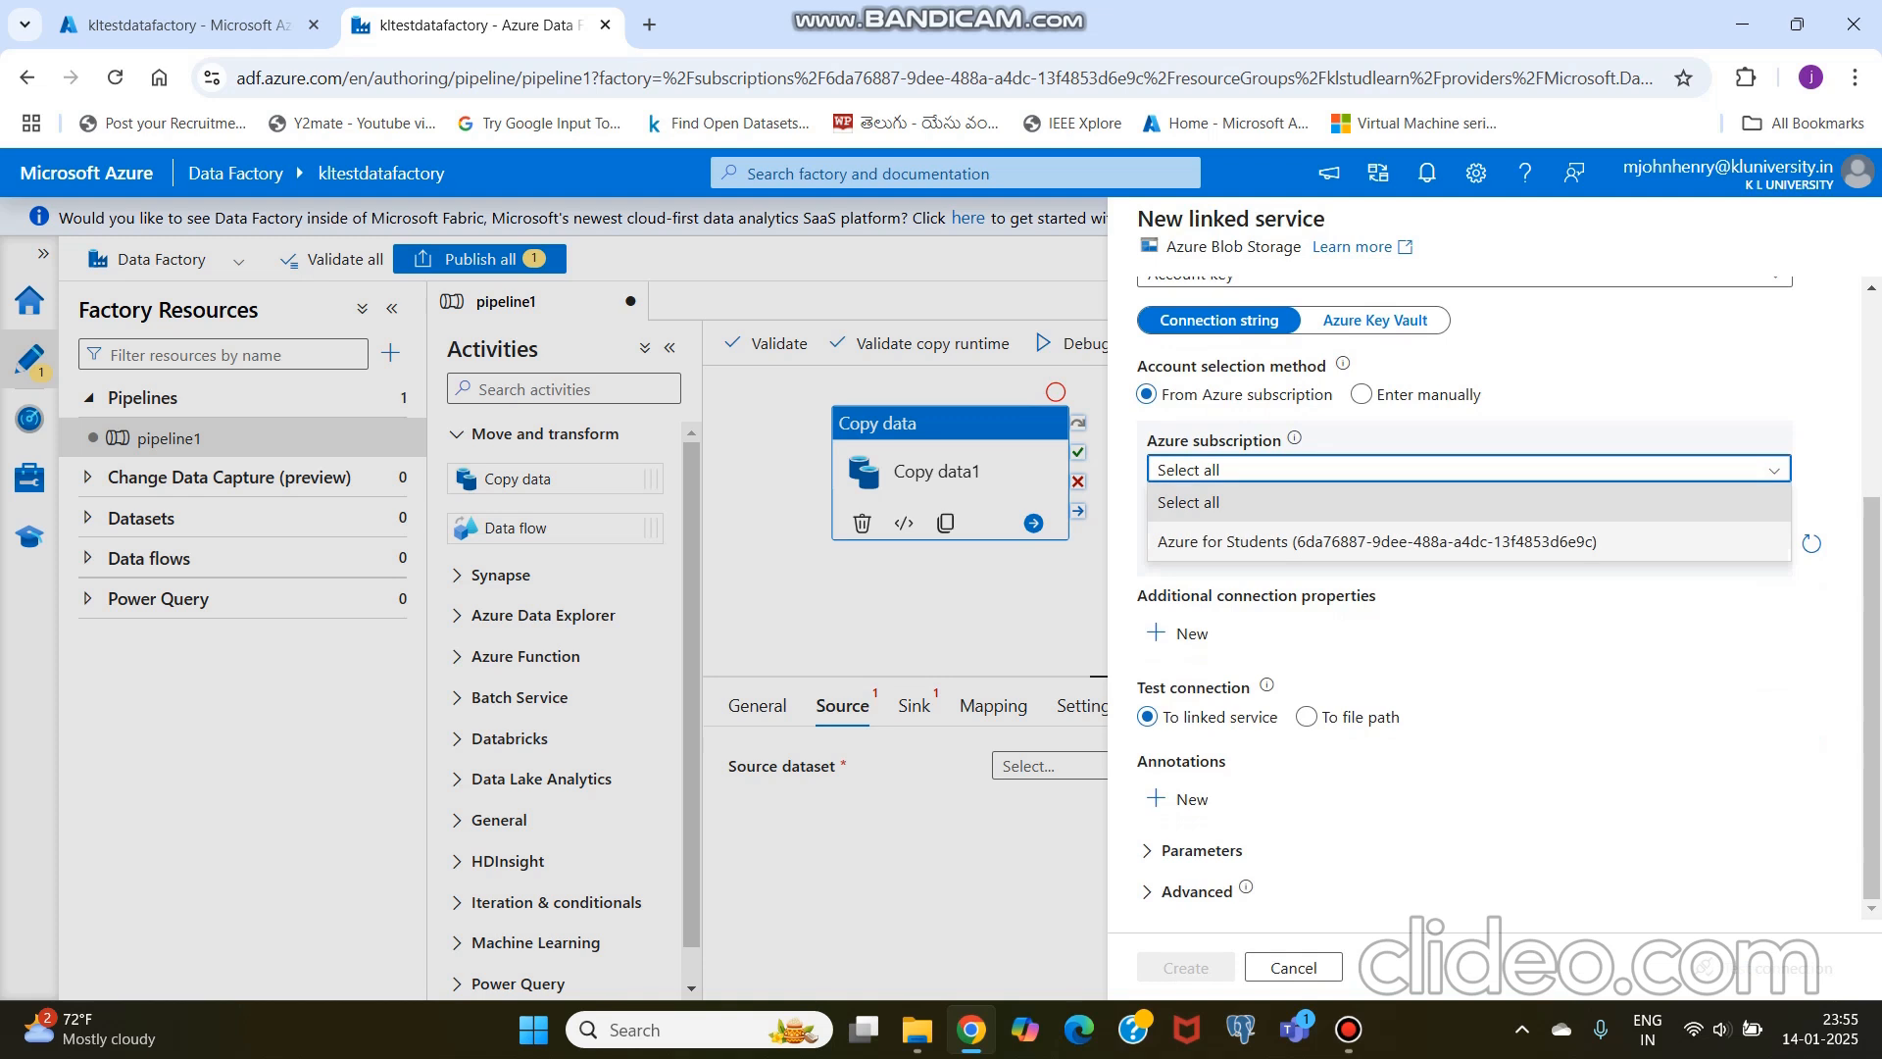
left_click(1313, 544)
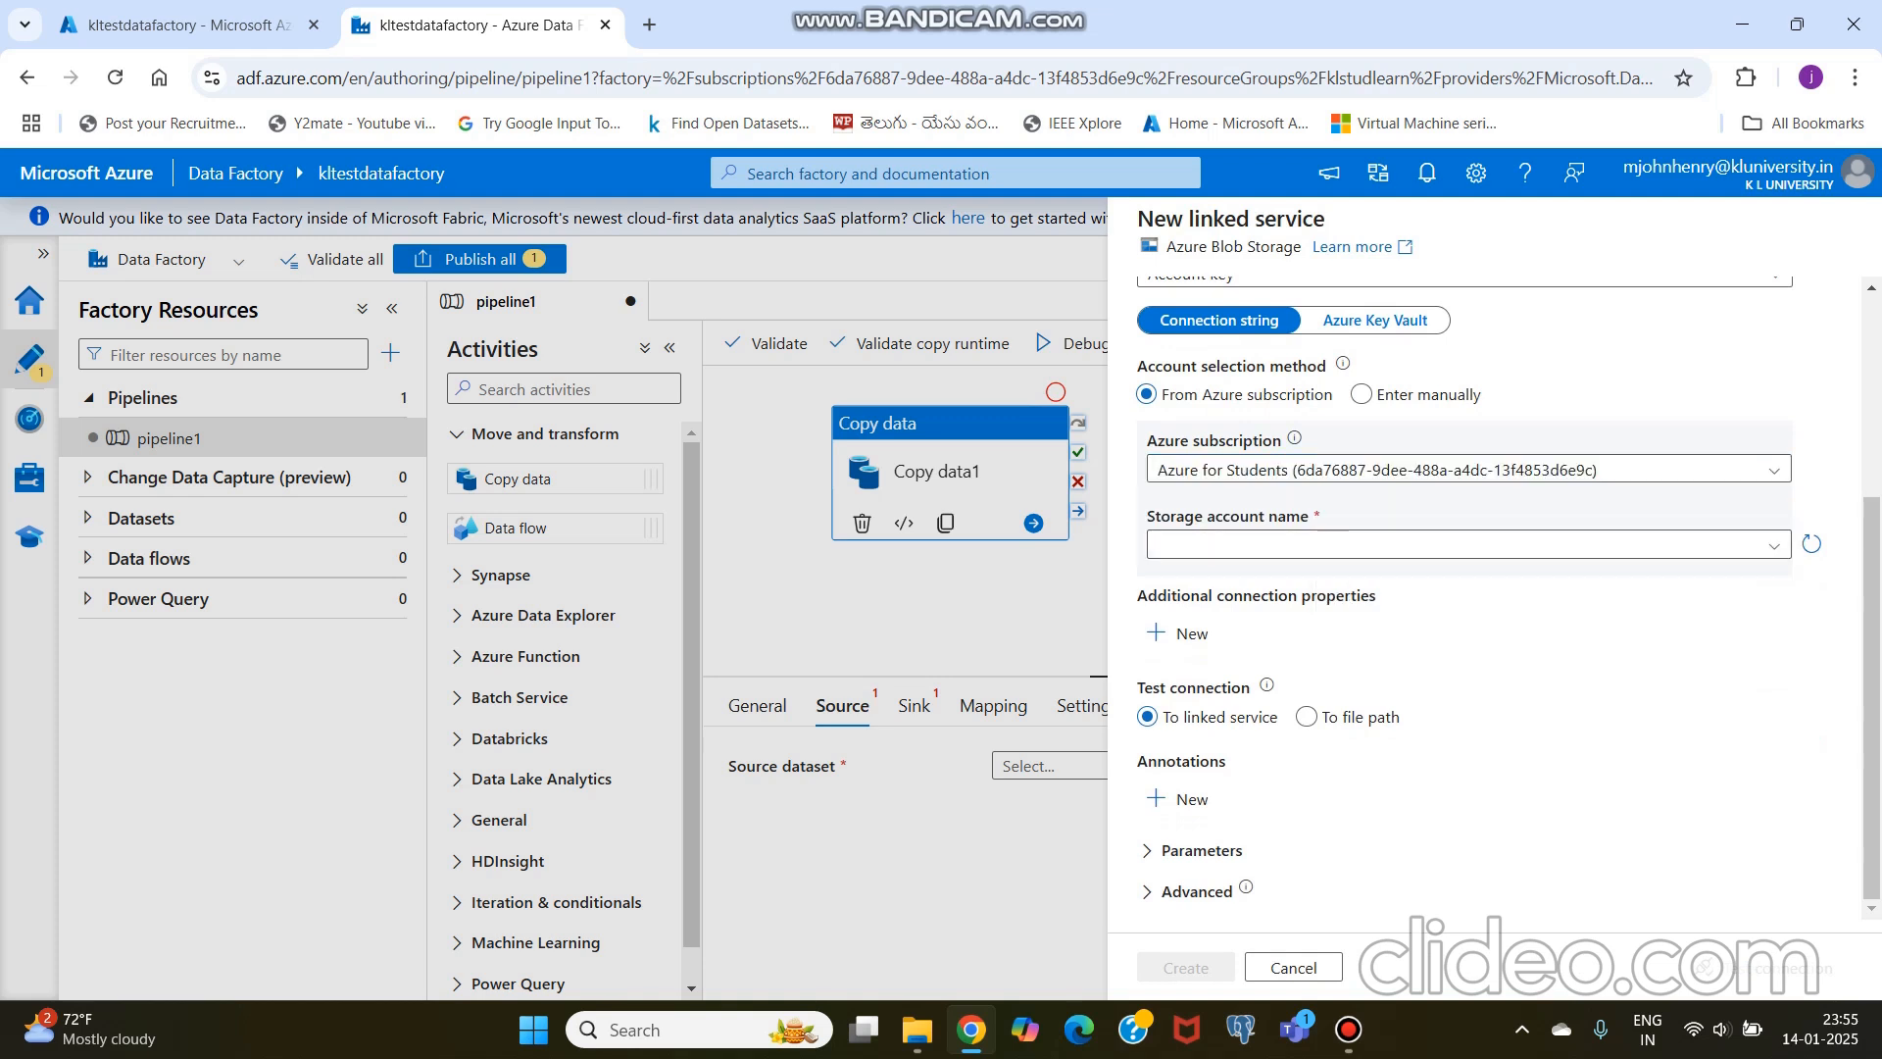
left_click(1313, 544)
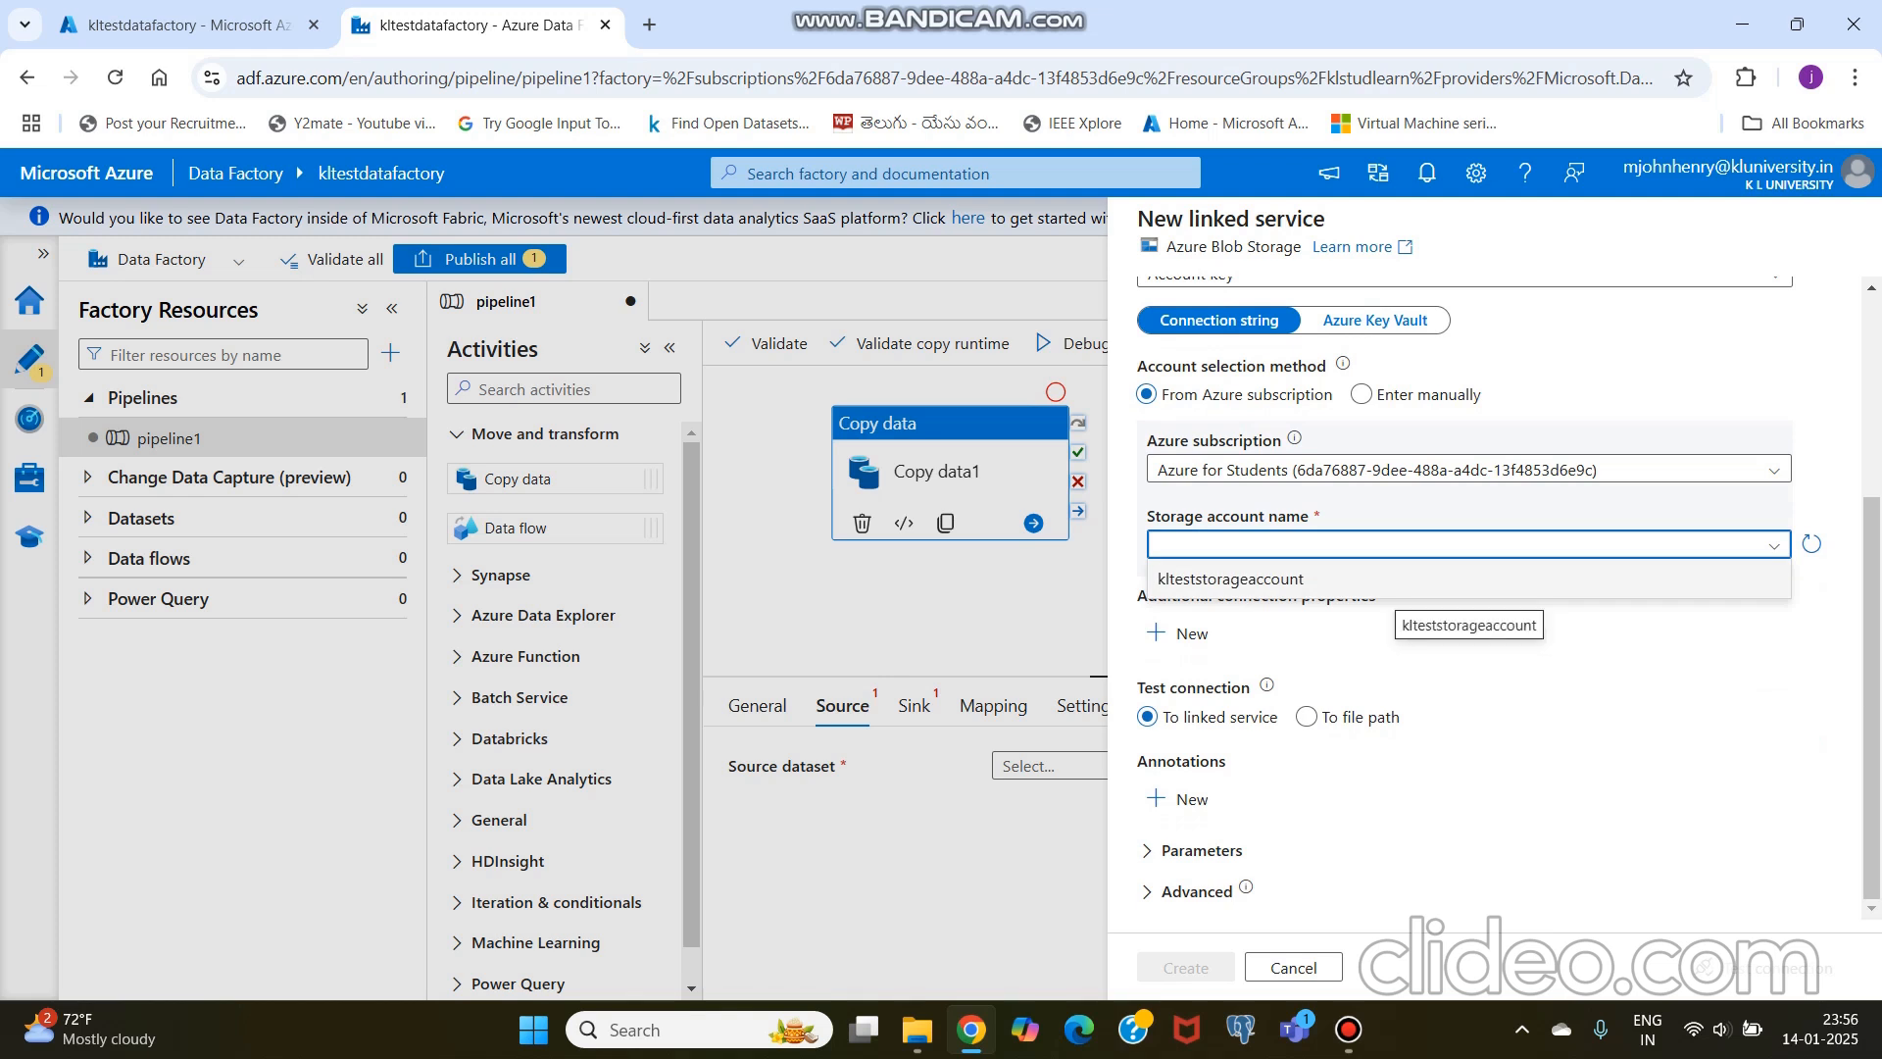
left_click(1397, 578)
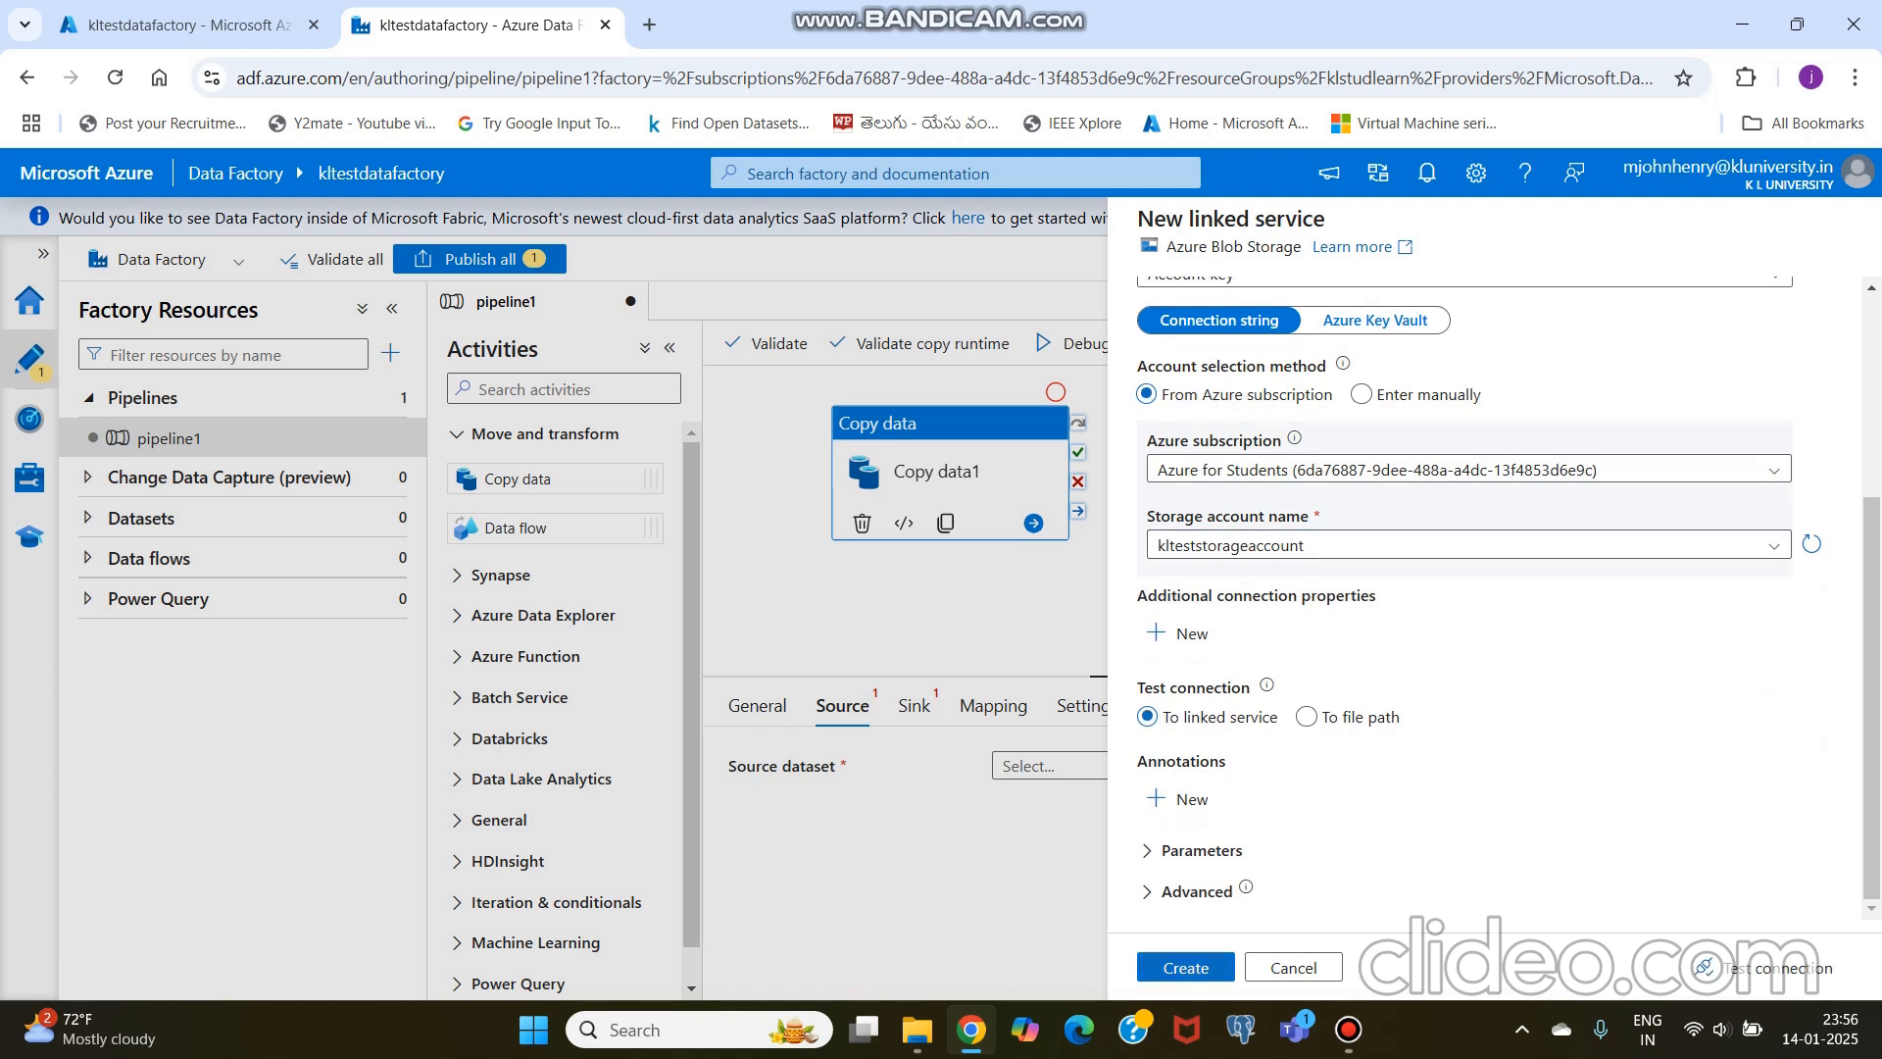
left_click(1185, 968)
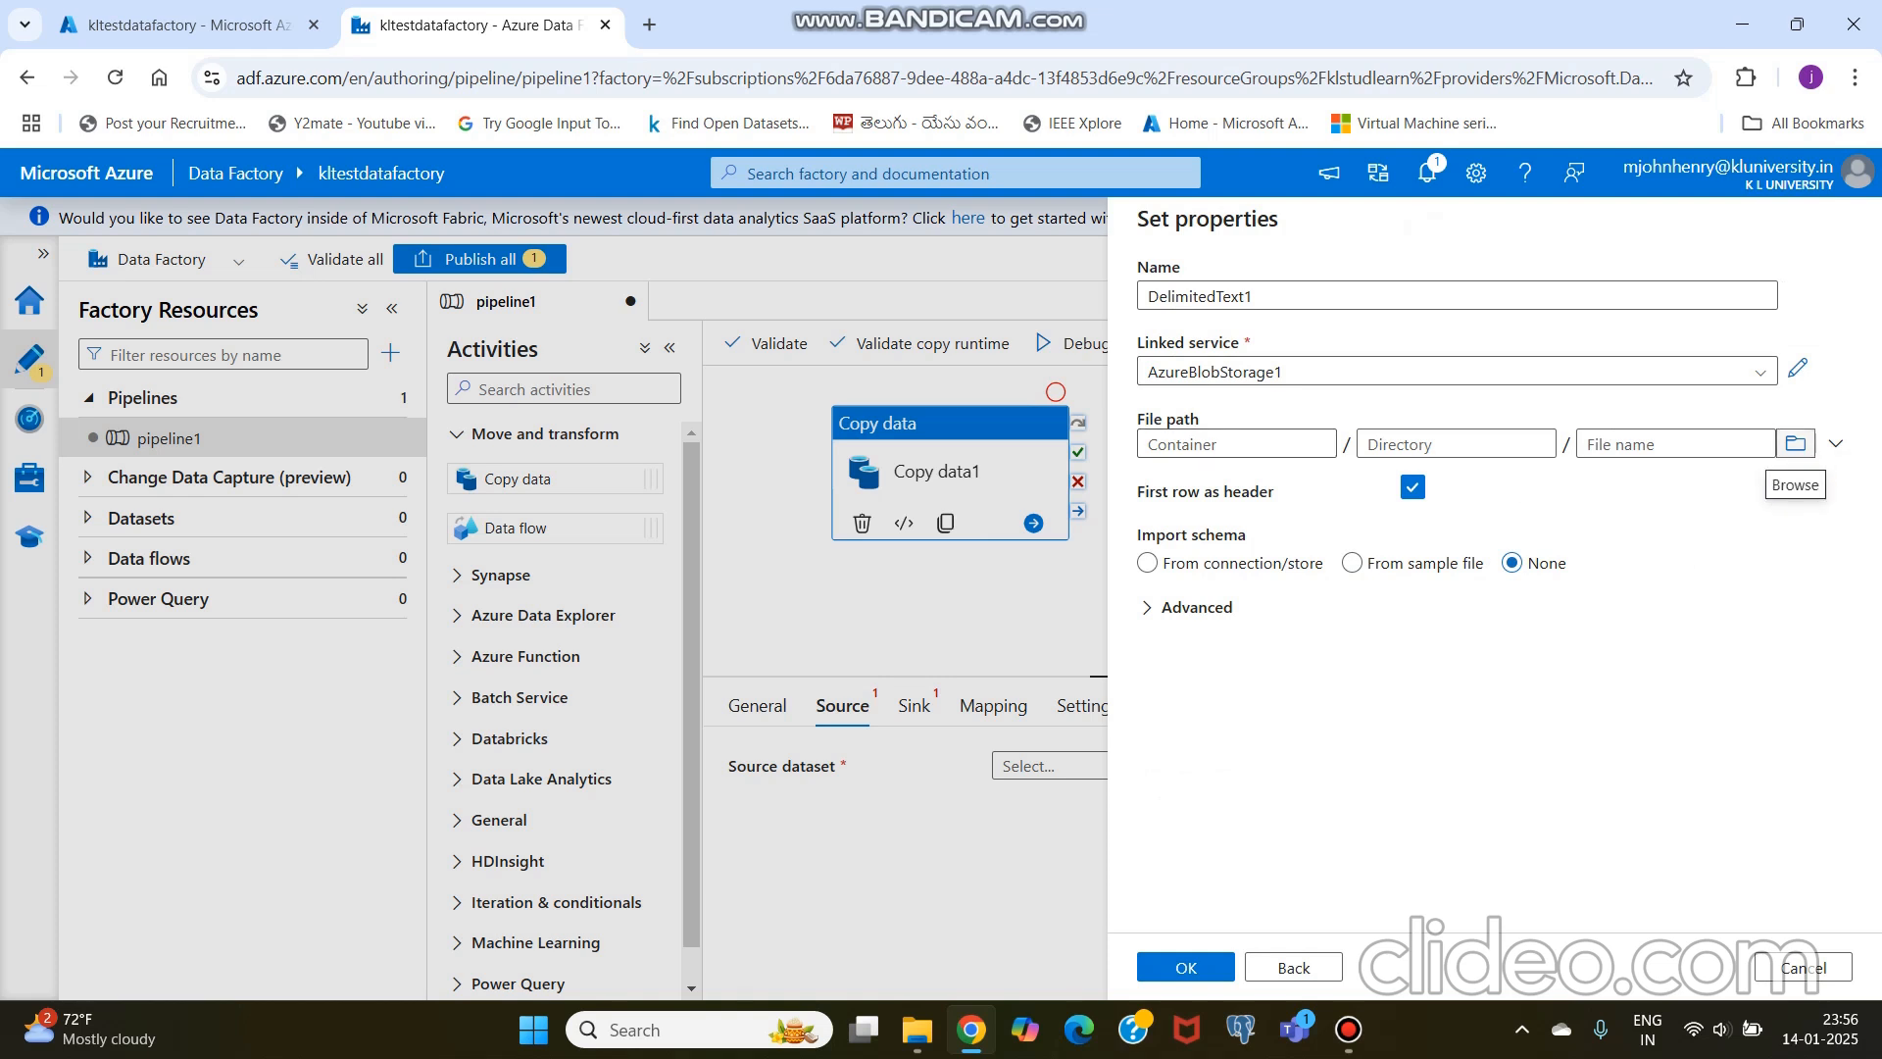
Step: Point the source dataset's file path to for_upload.csv in the input container and save the dataset
left_click(1794, 443)
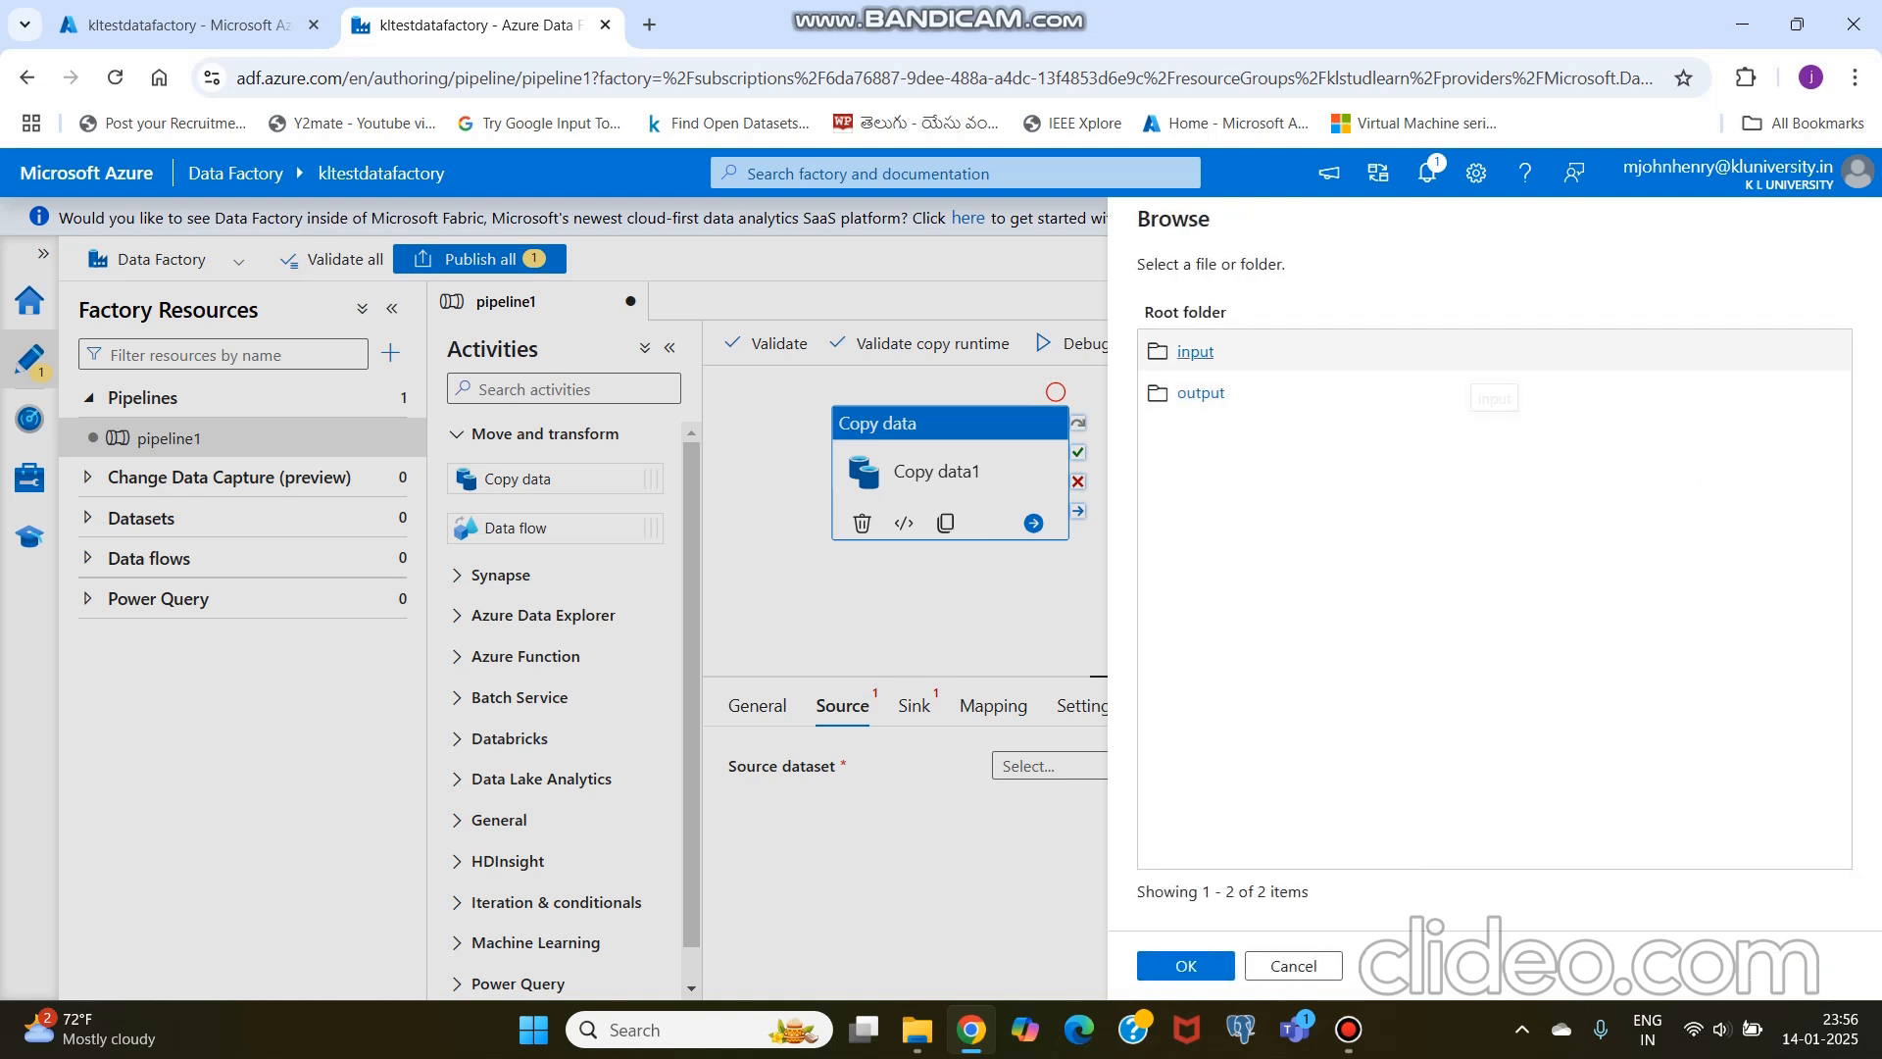
left_click(1195, 352)
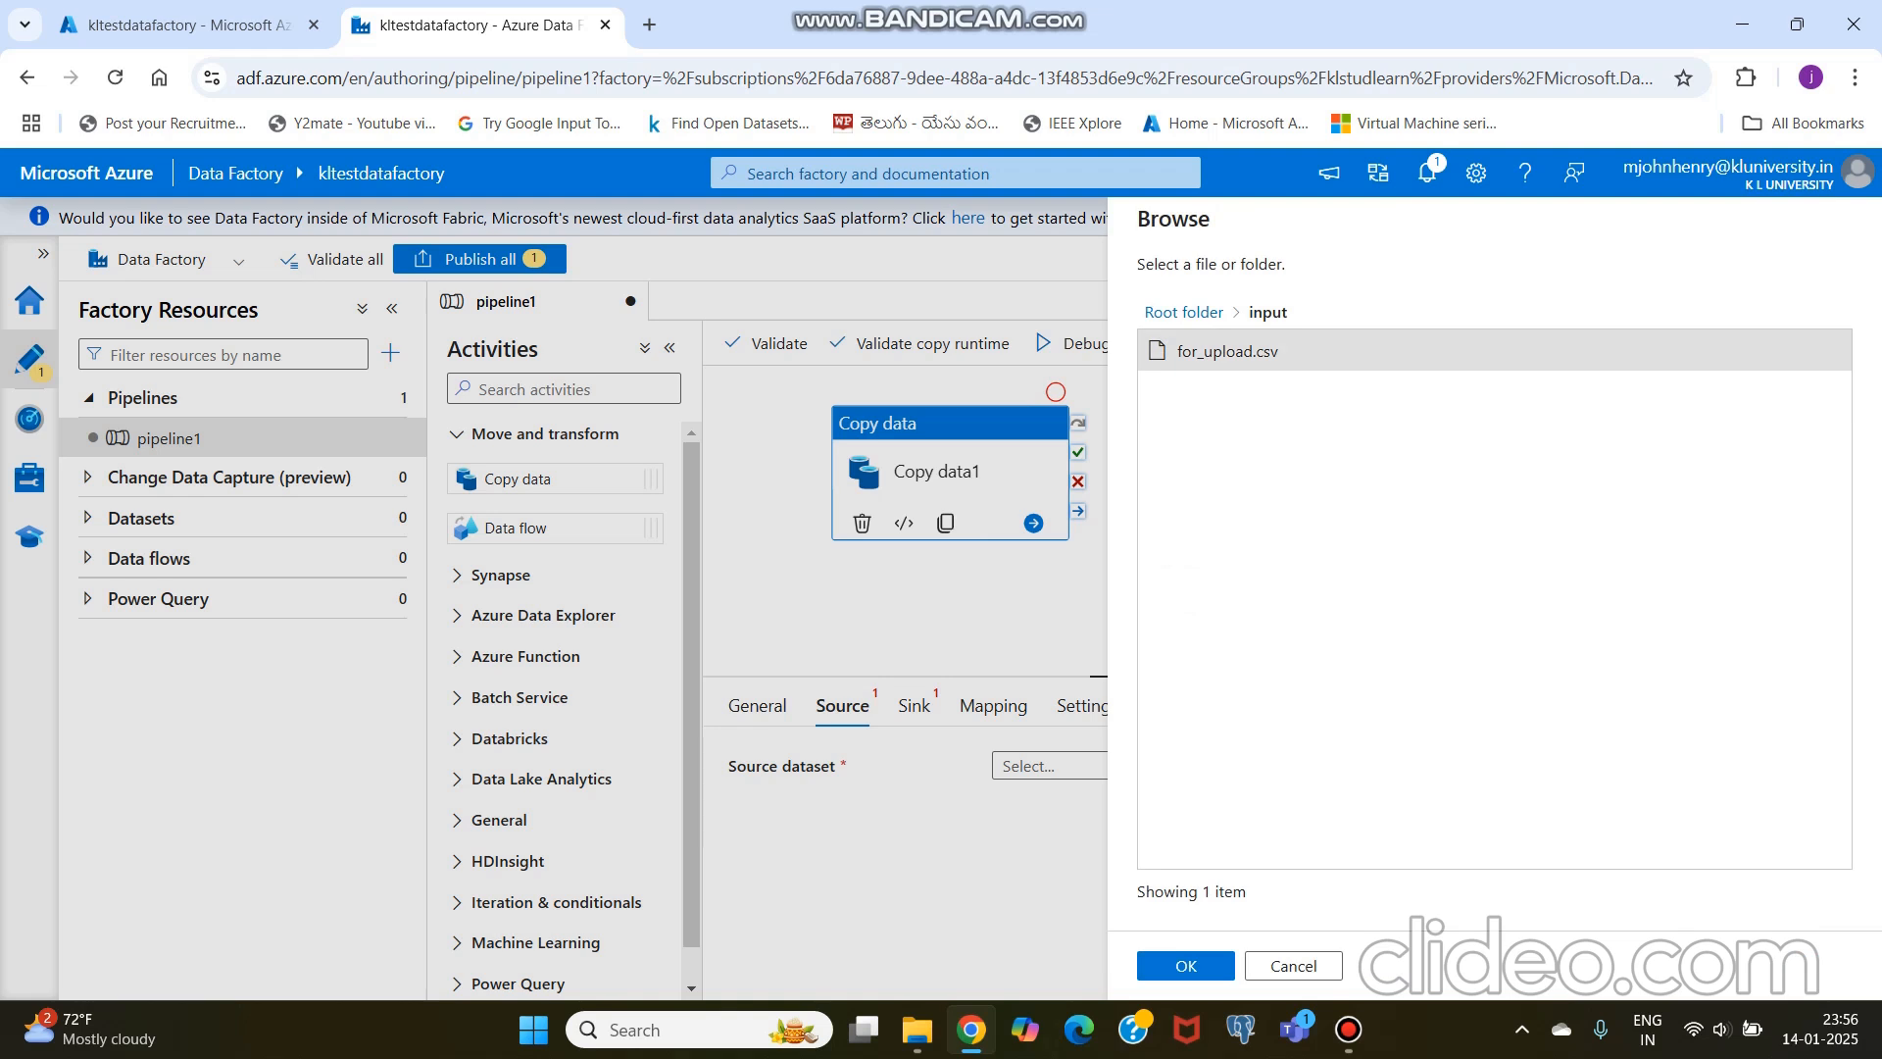
left_click(1186, 965)
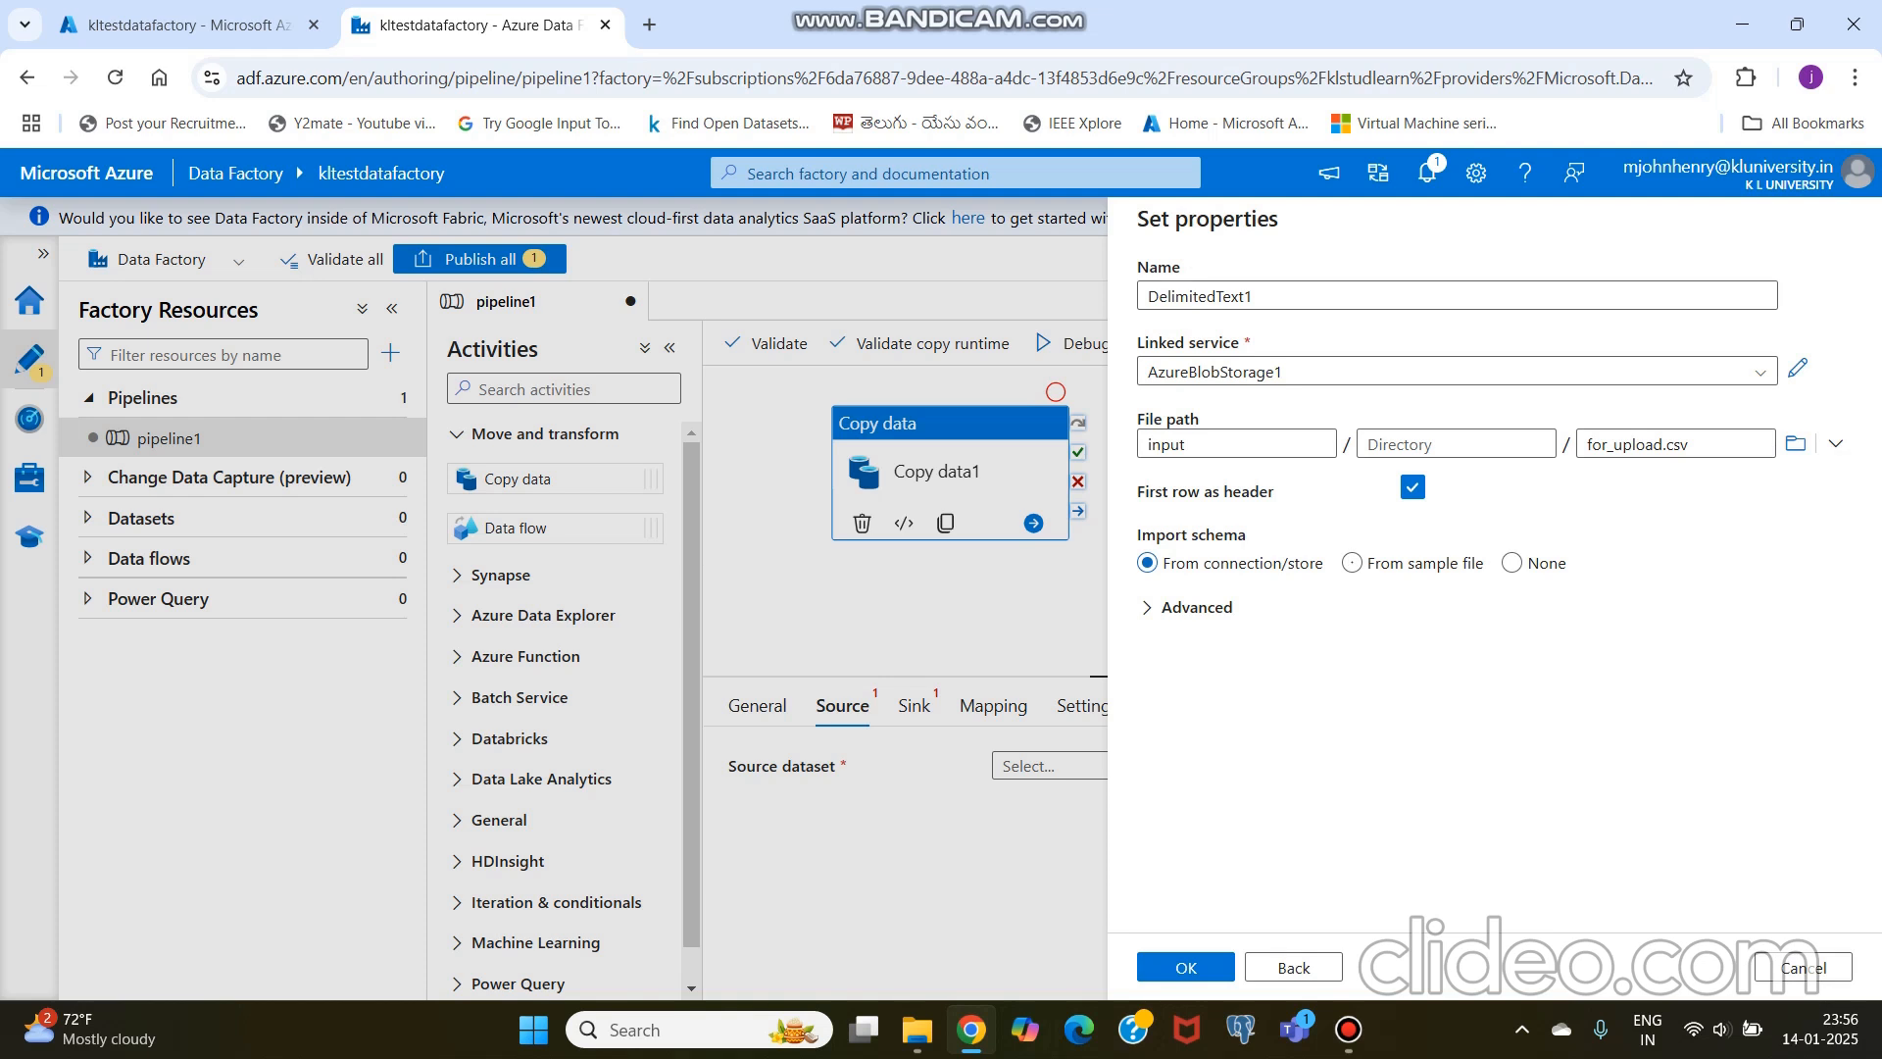
left_click(1186, 965)
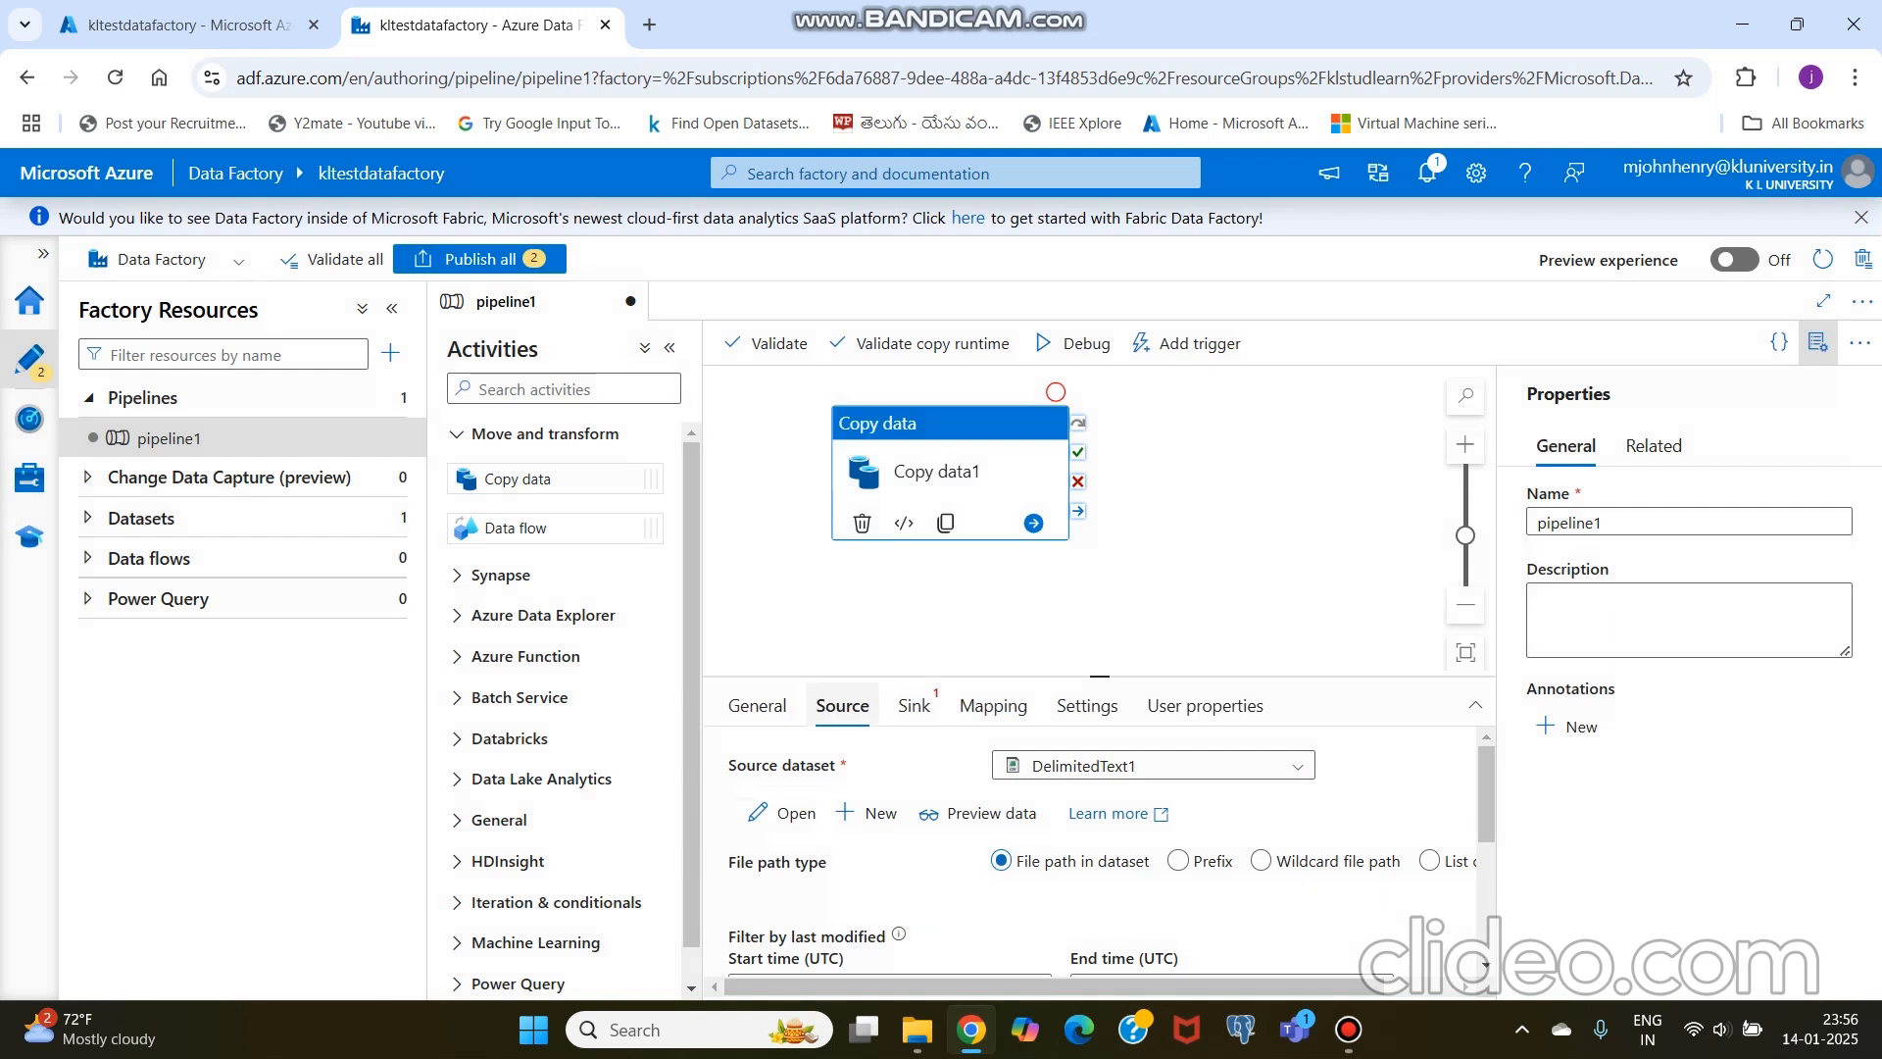
Step: Start a new sink dataset for the Copy data activity, using Azure Blob Storage as data store and JSON as format
left_click(914, 705)
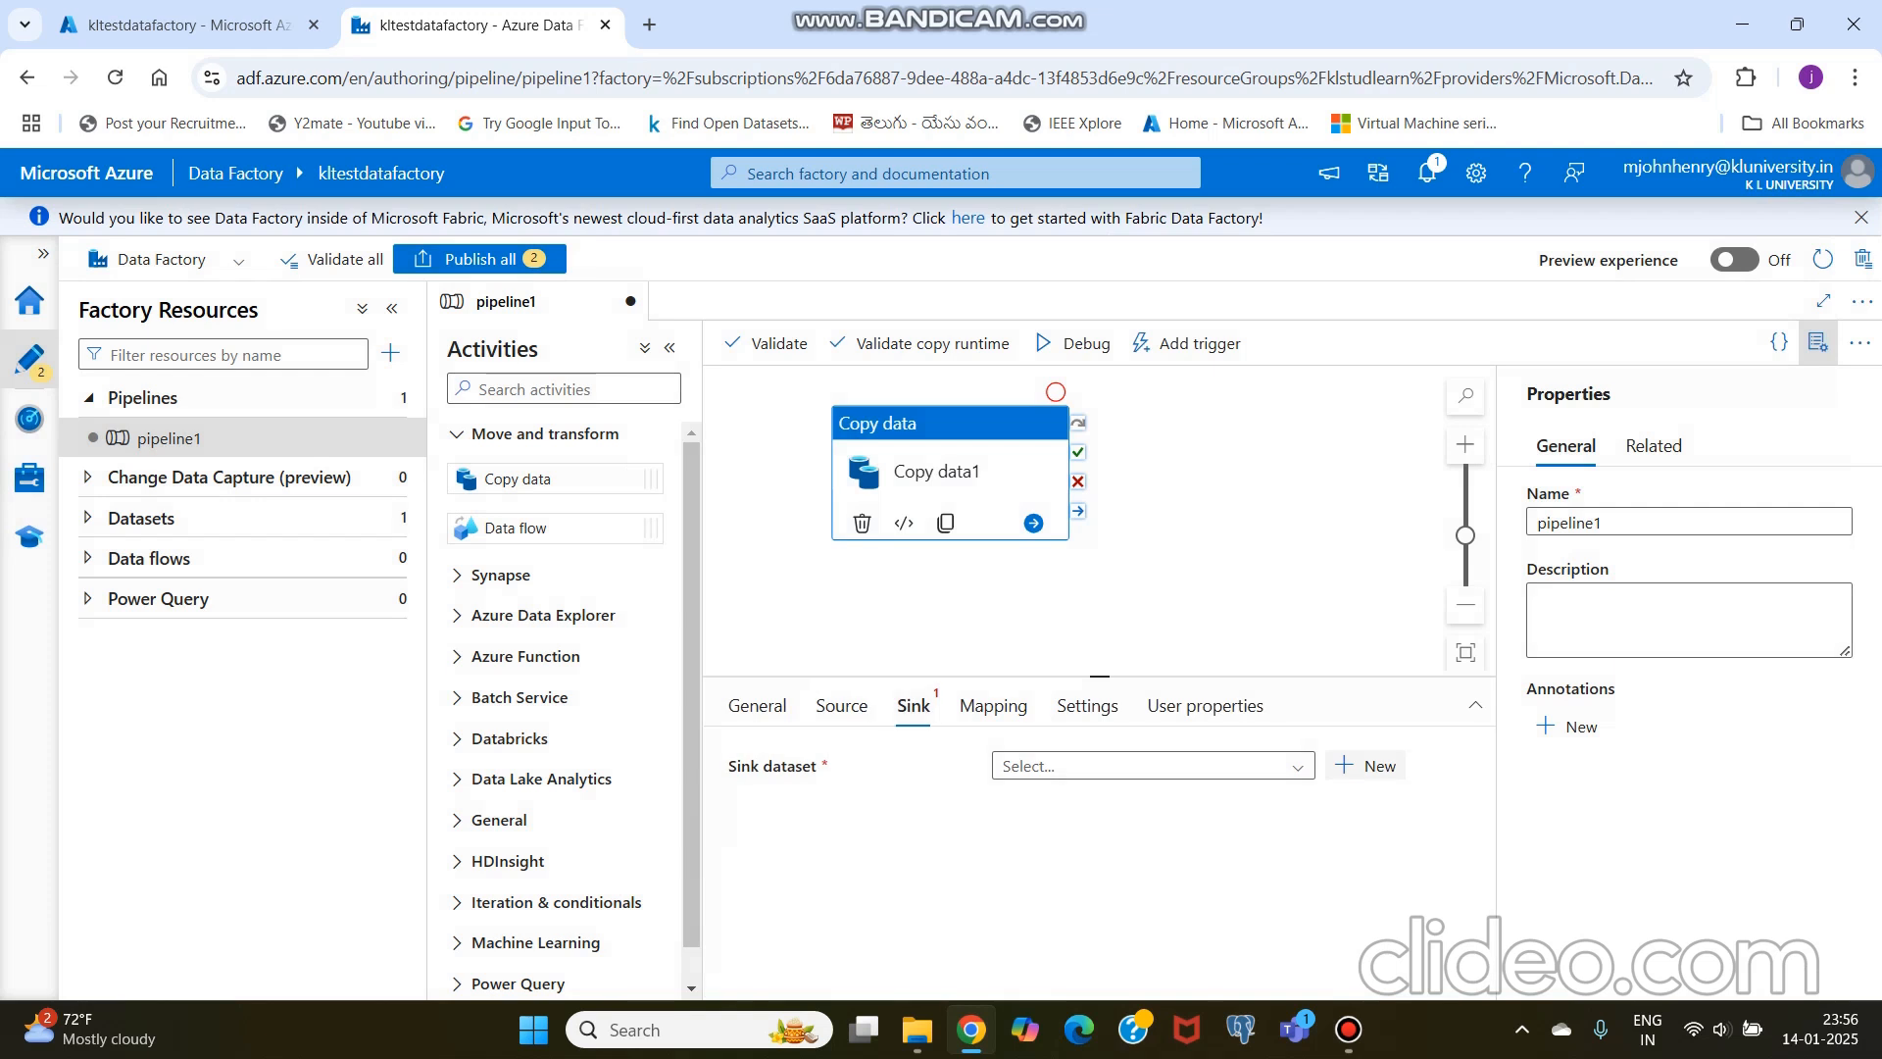
left_click(1366, 765)
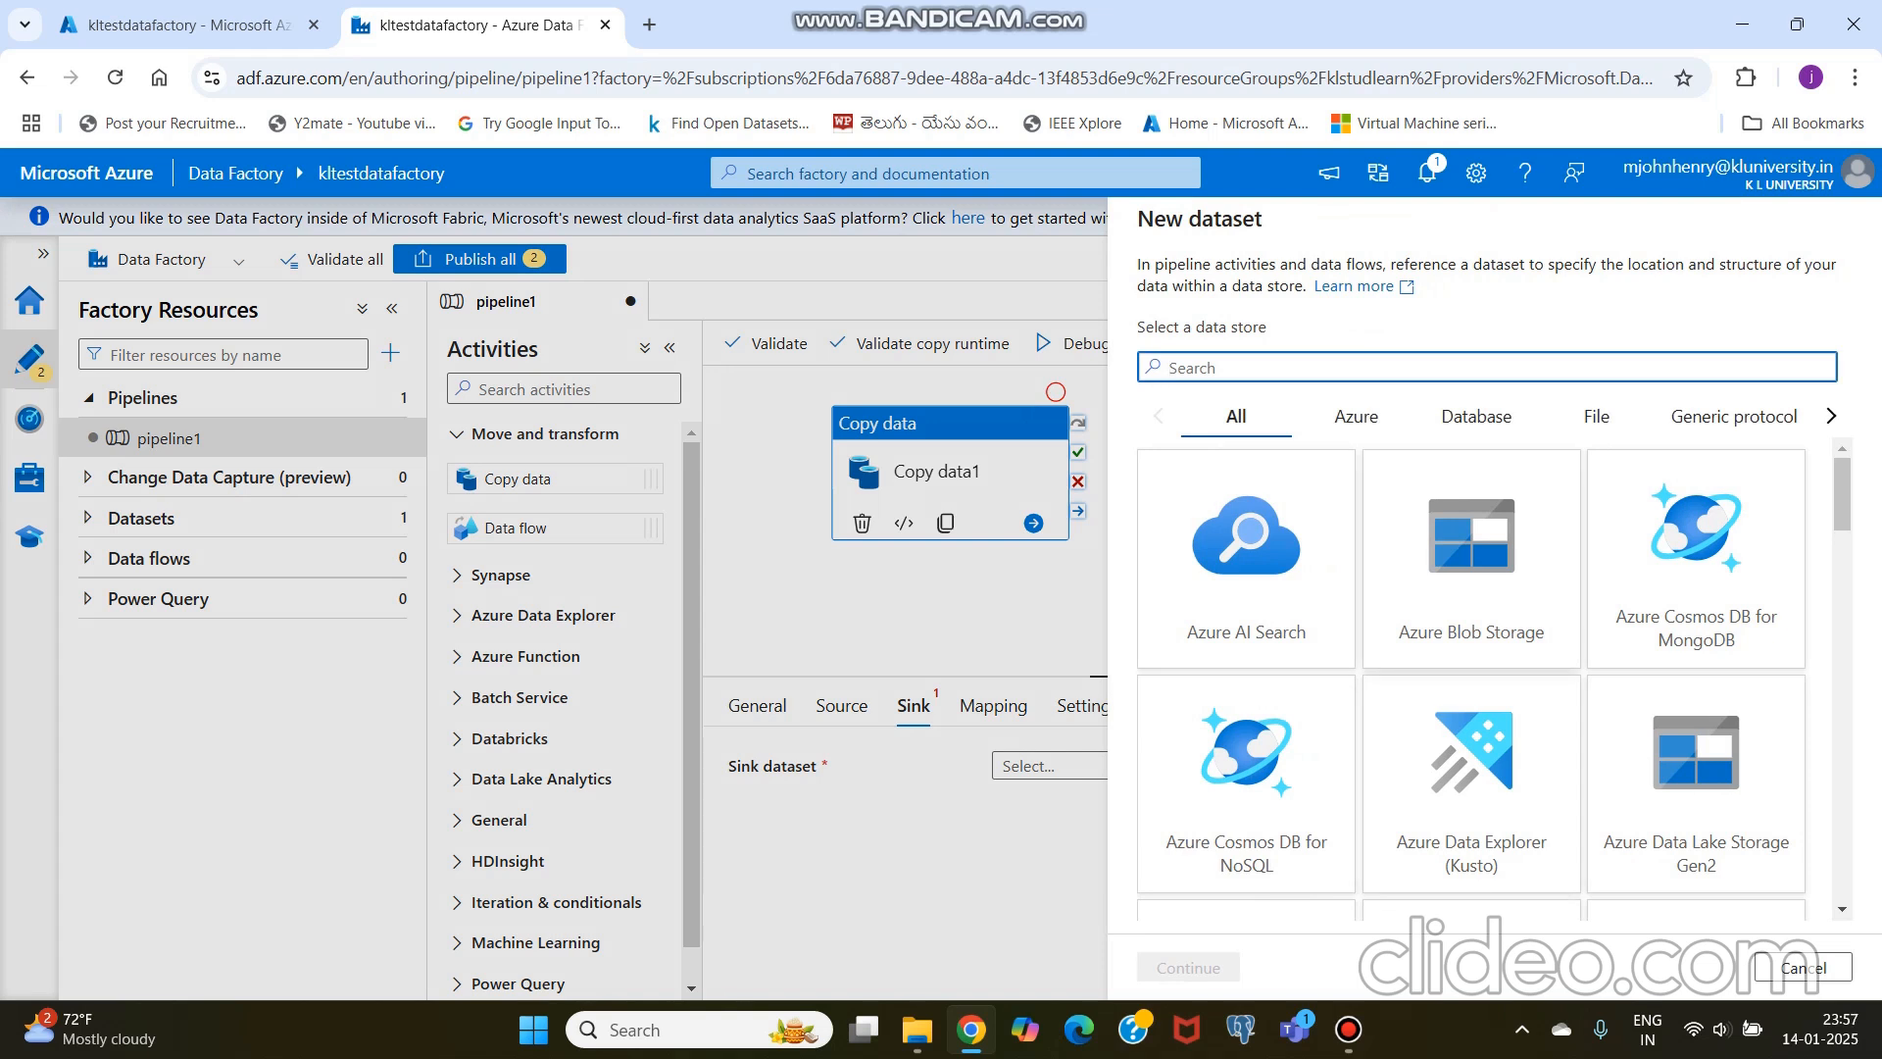
left_click(1472, 579)
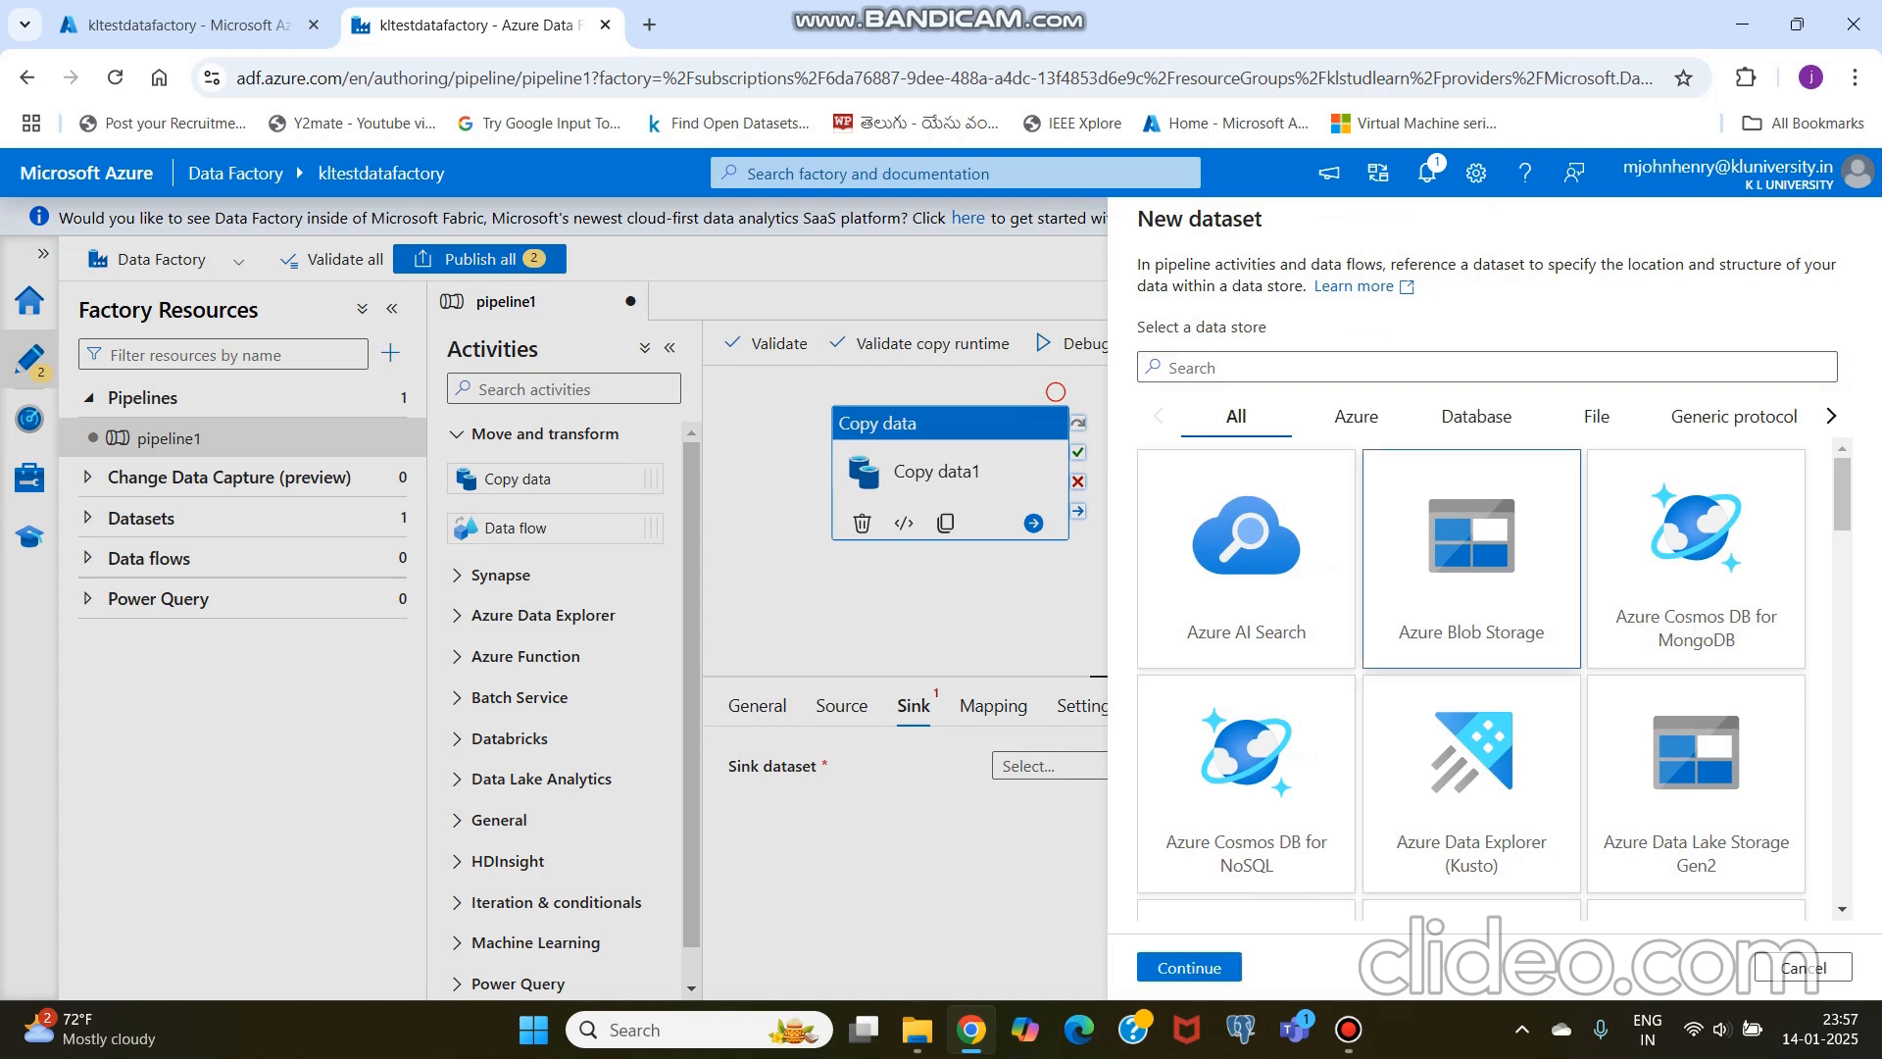
left_click(1189, 967)
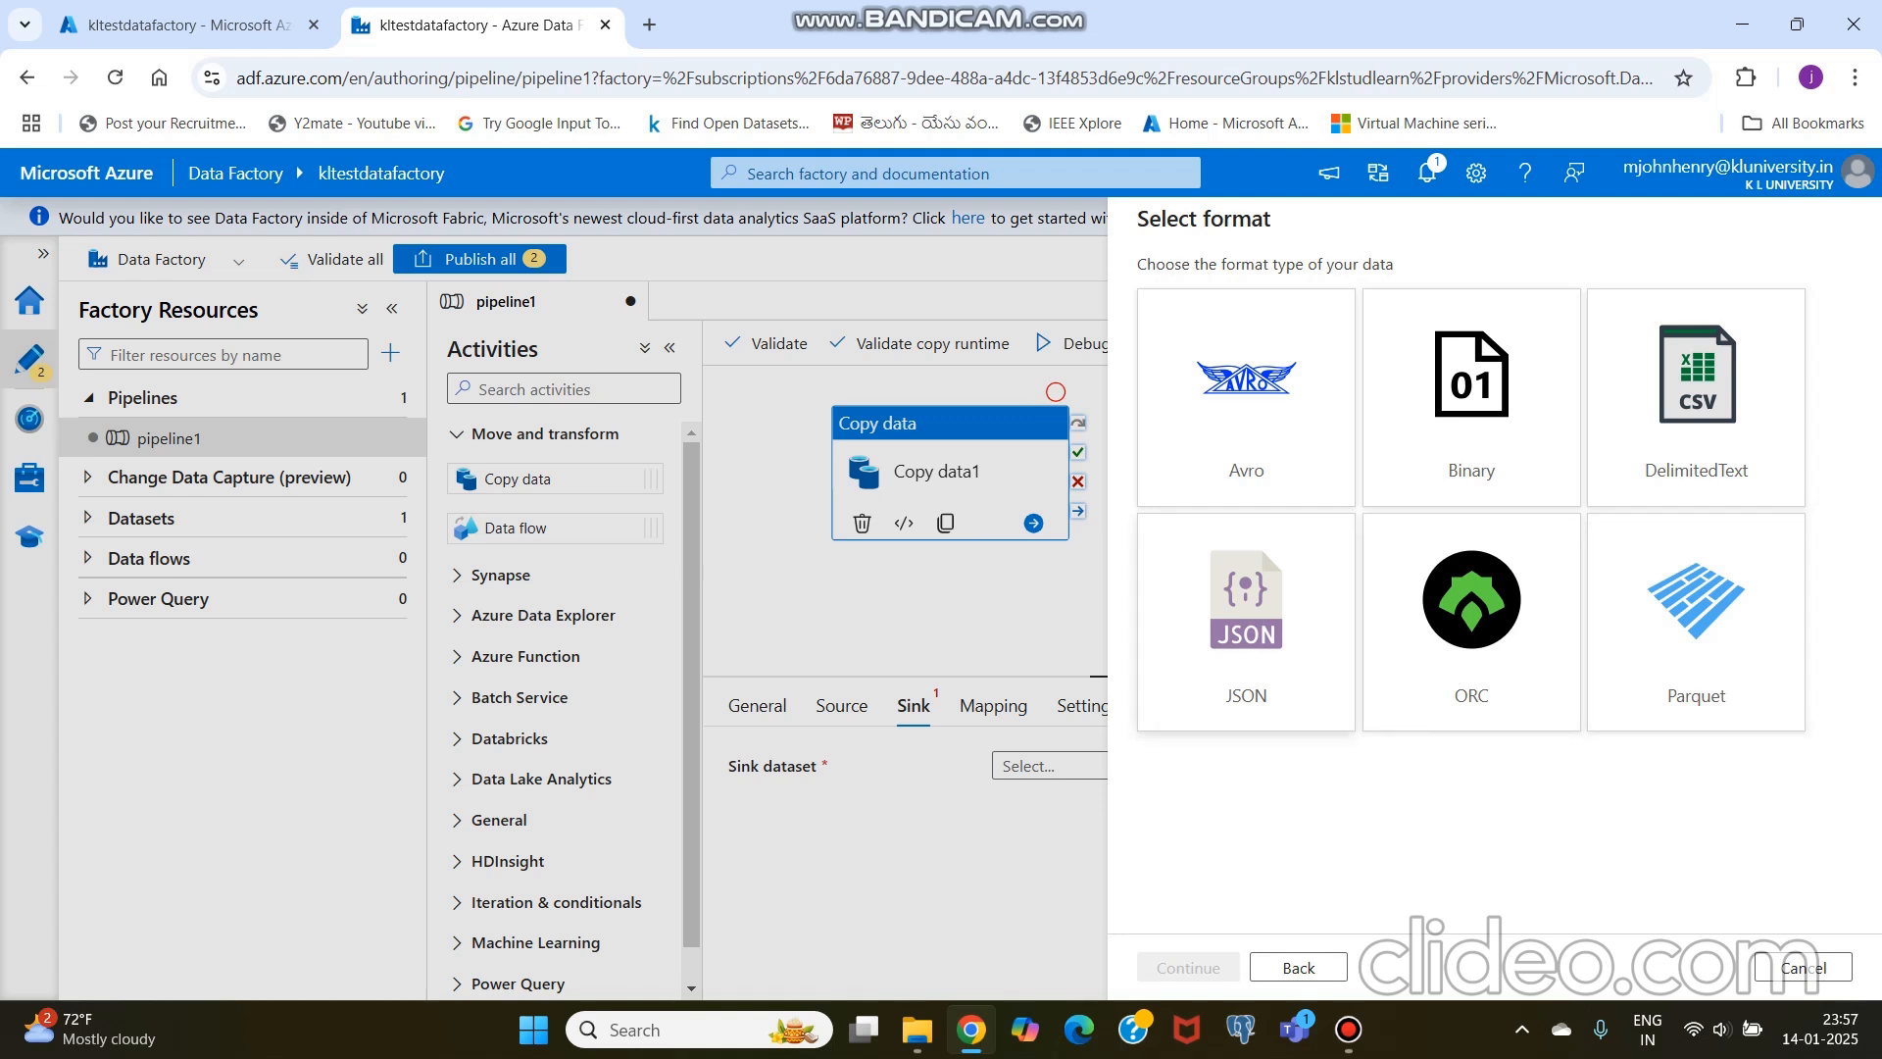
left_click(1245, 622)
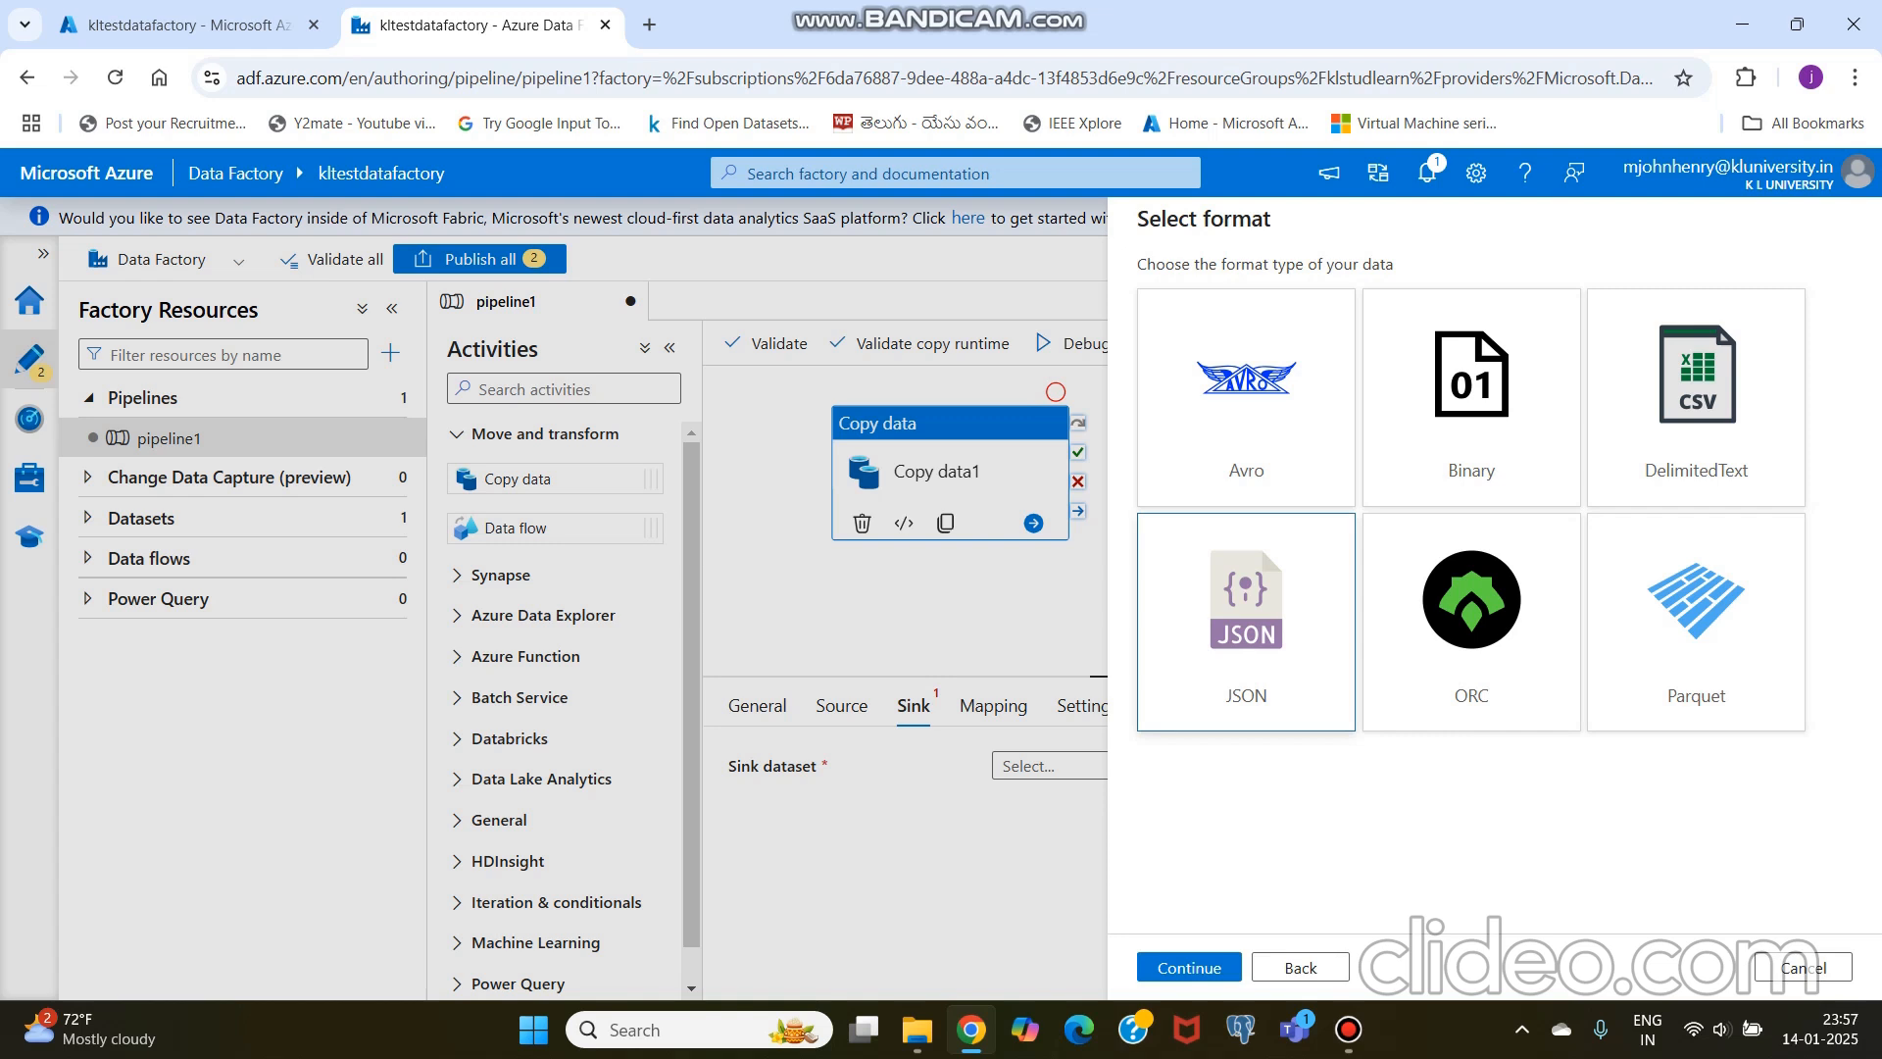
left_click(1189, 968)
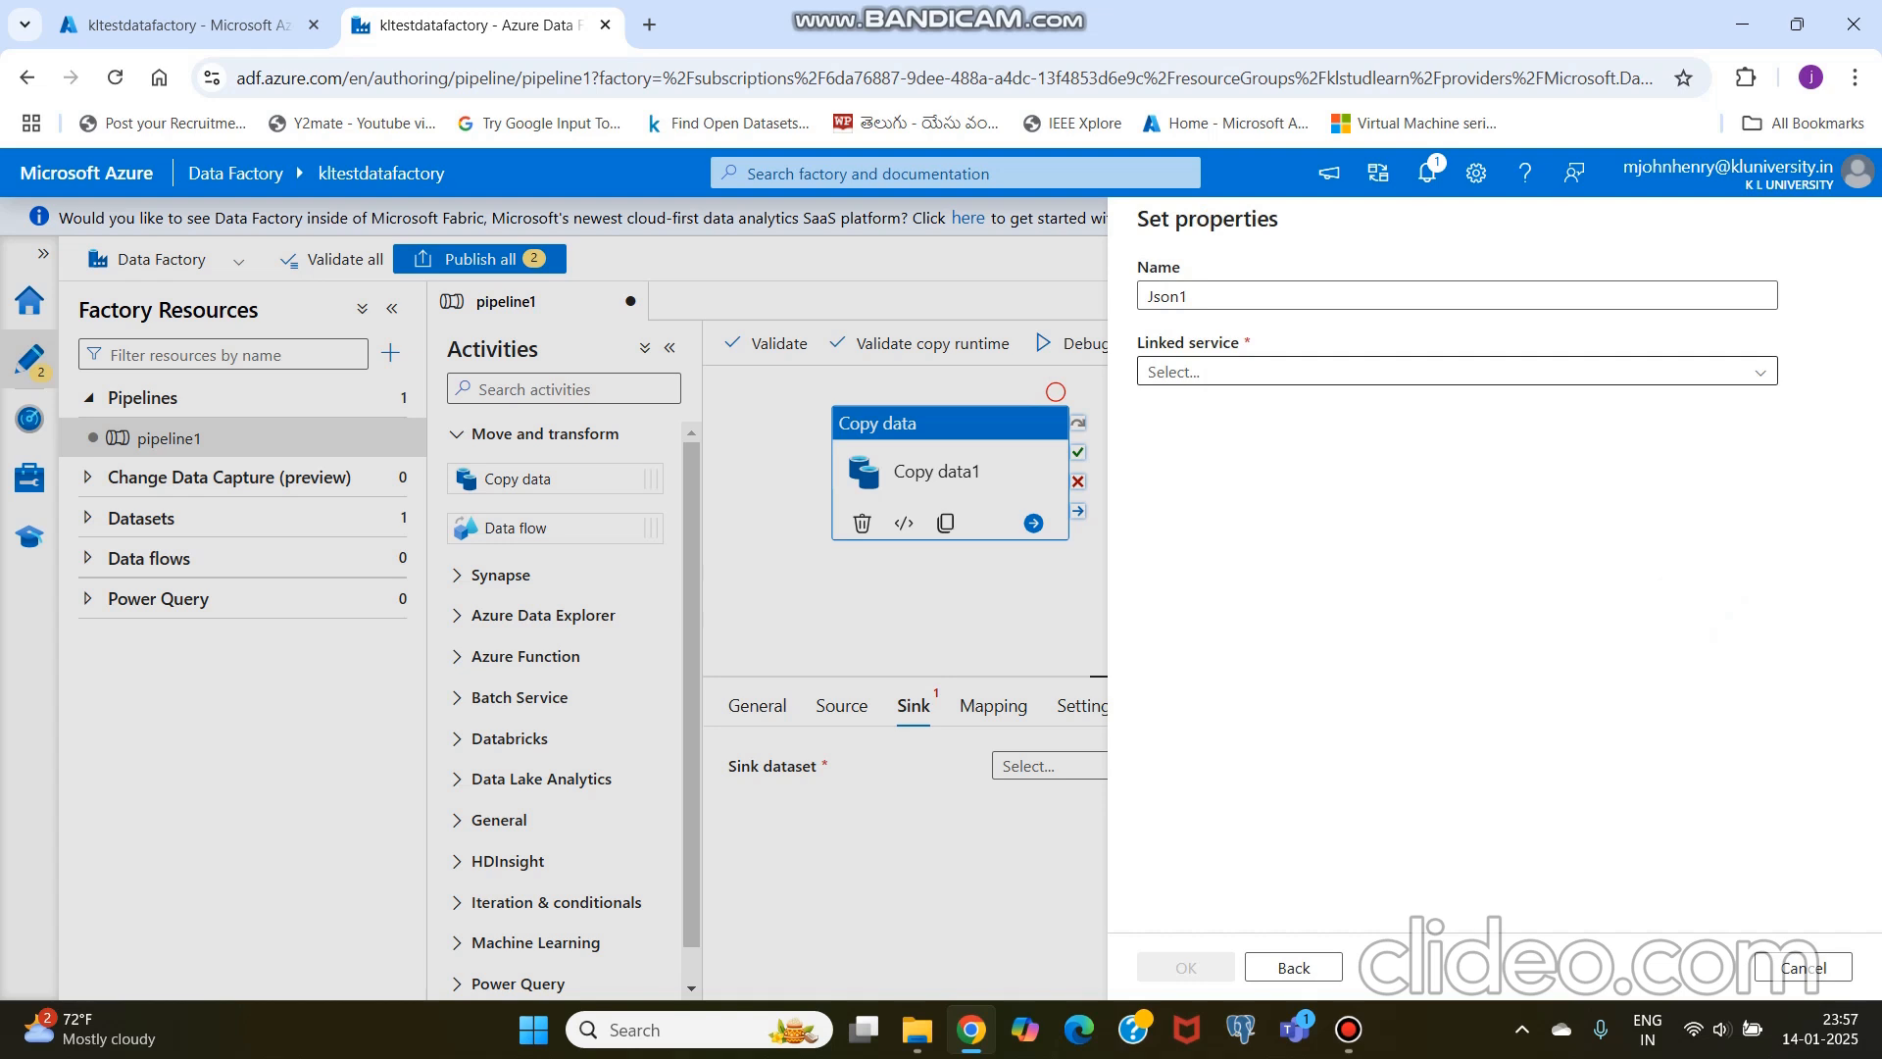
Step: Use linked service AzureBlobStorage1 and the output container as file path for the sink dataset, and save it
left_click(1457, 372)
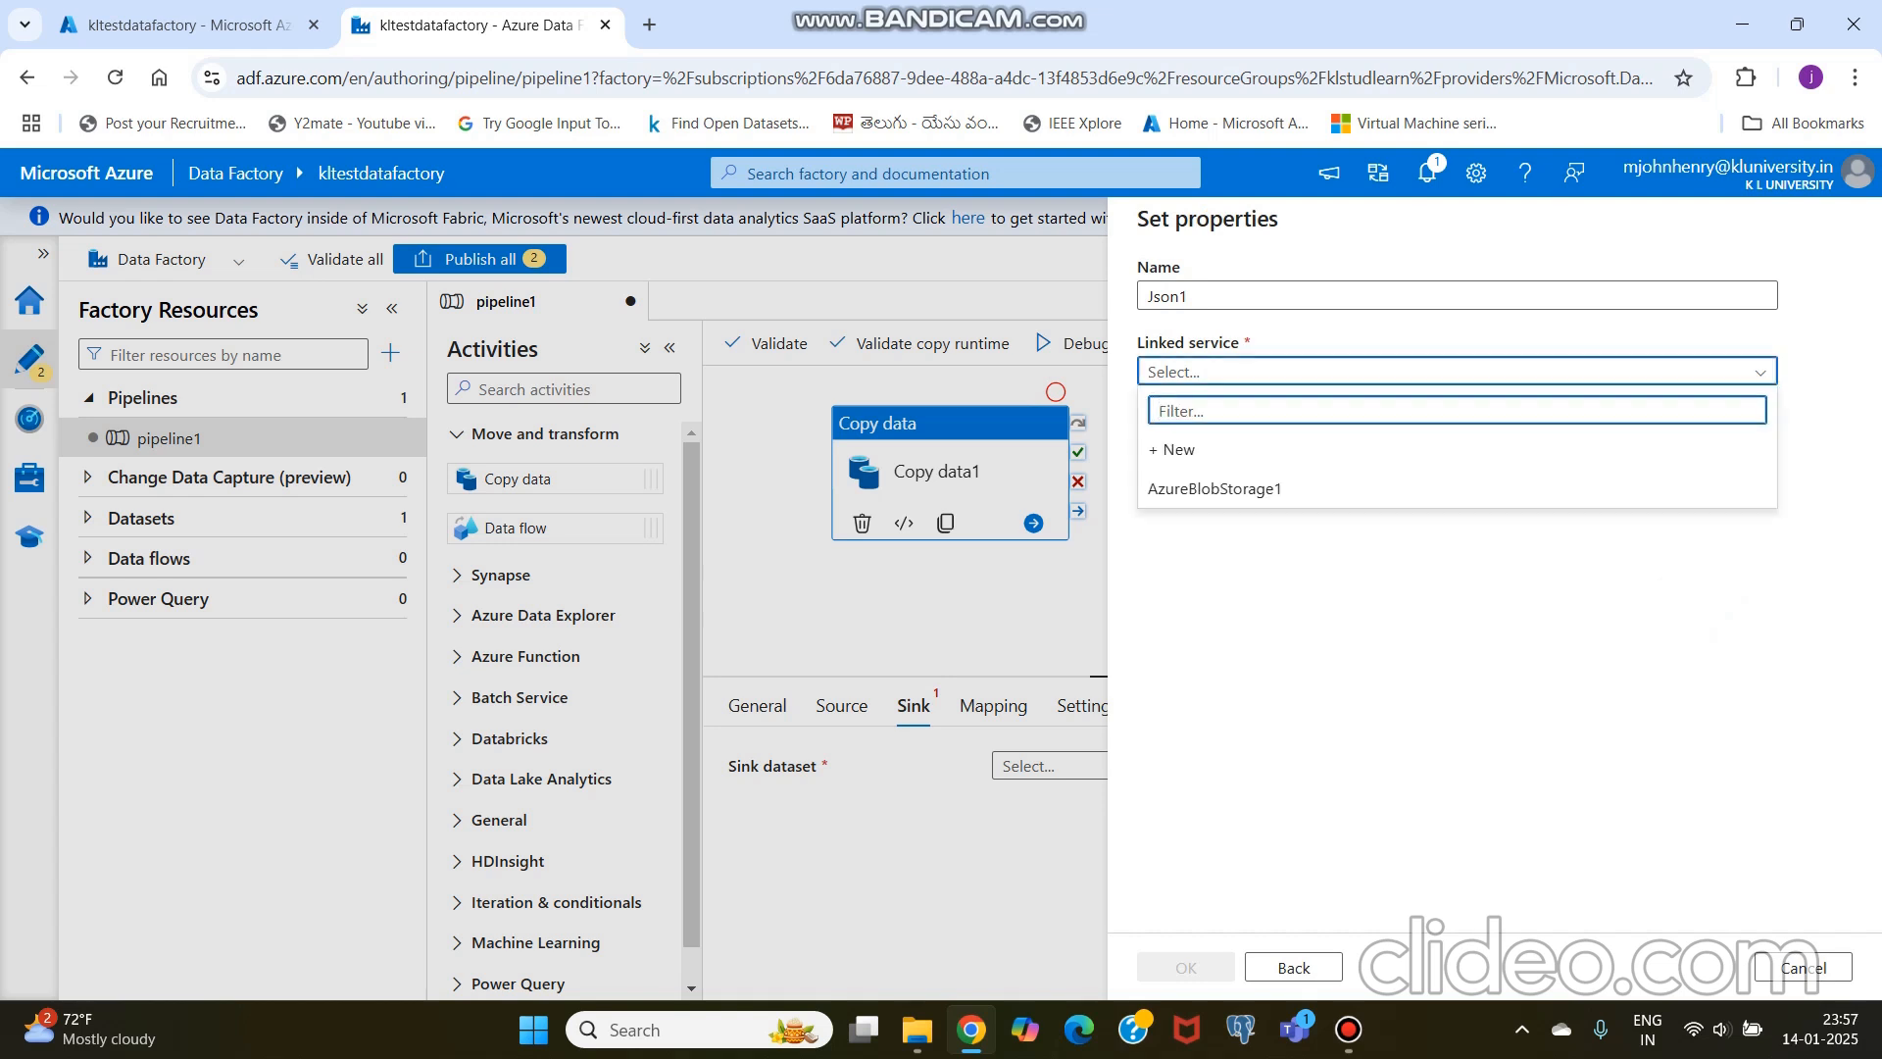
left_click(1456, 488)
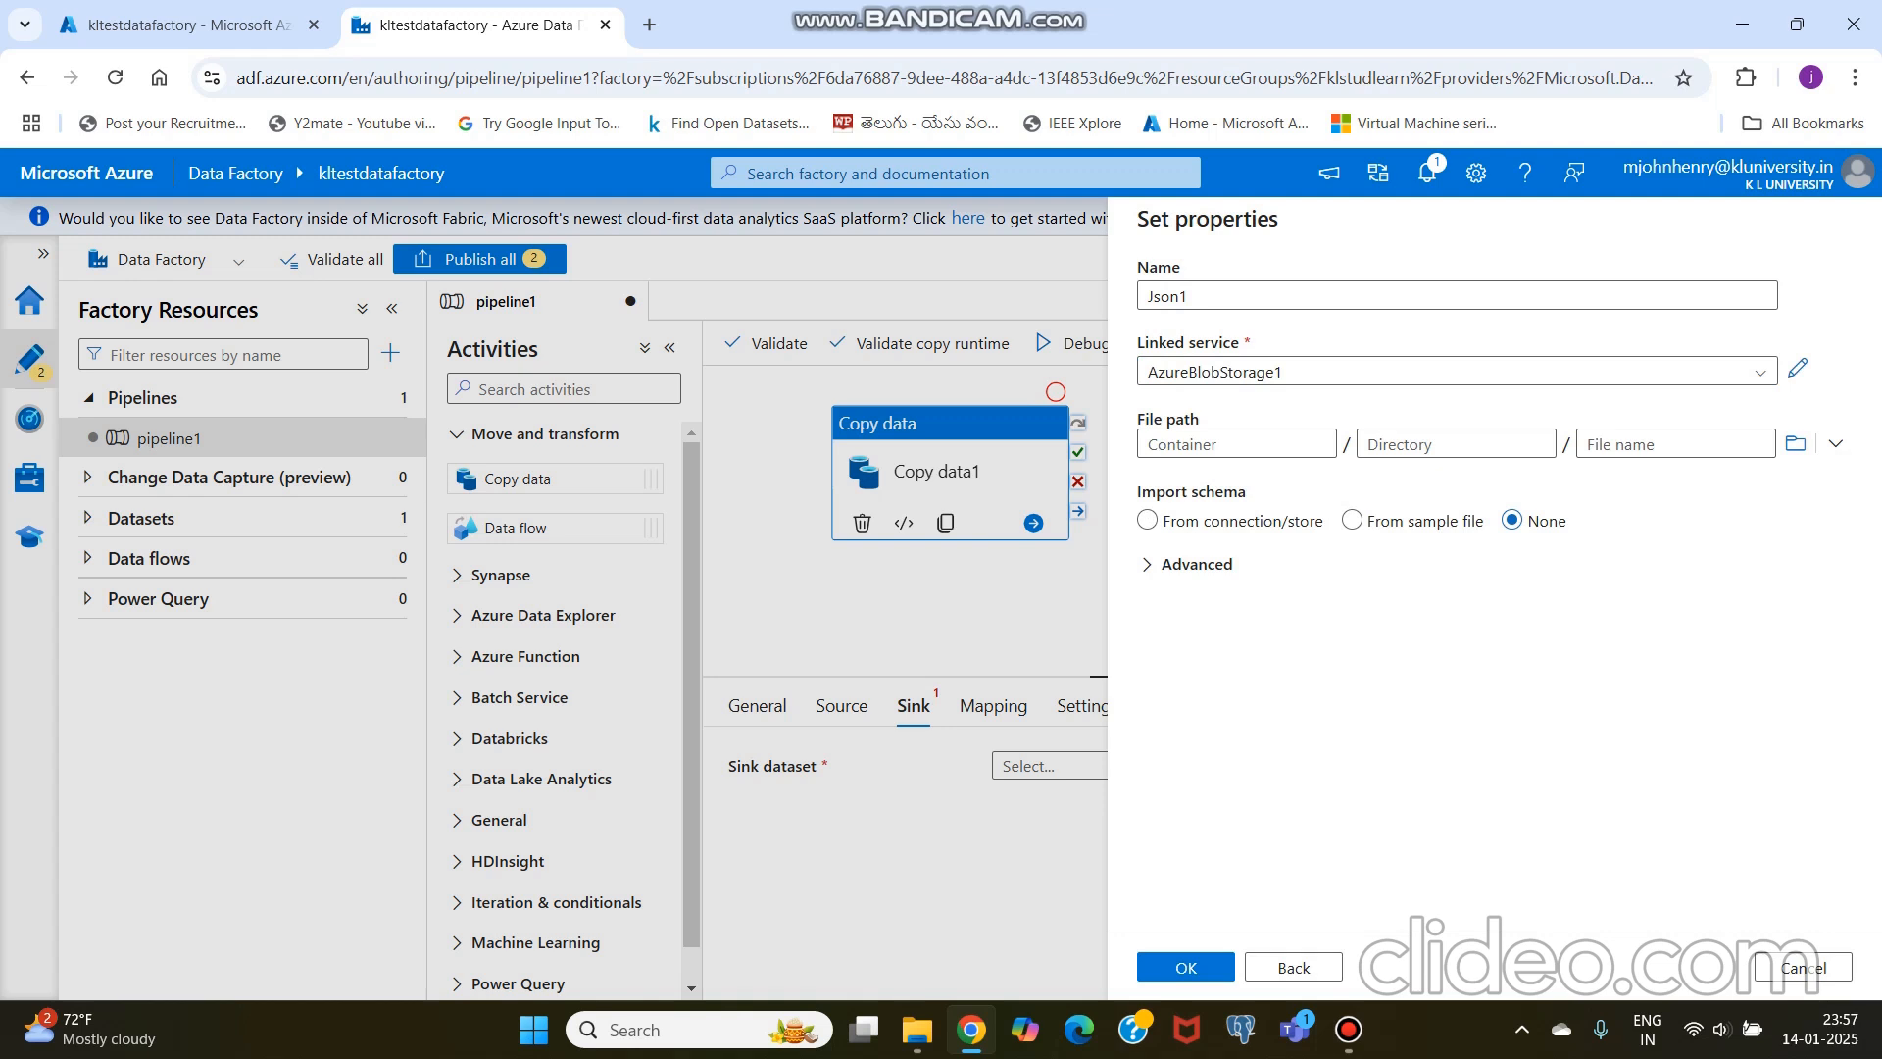
left_click(1794, 443)
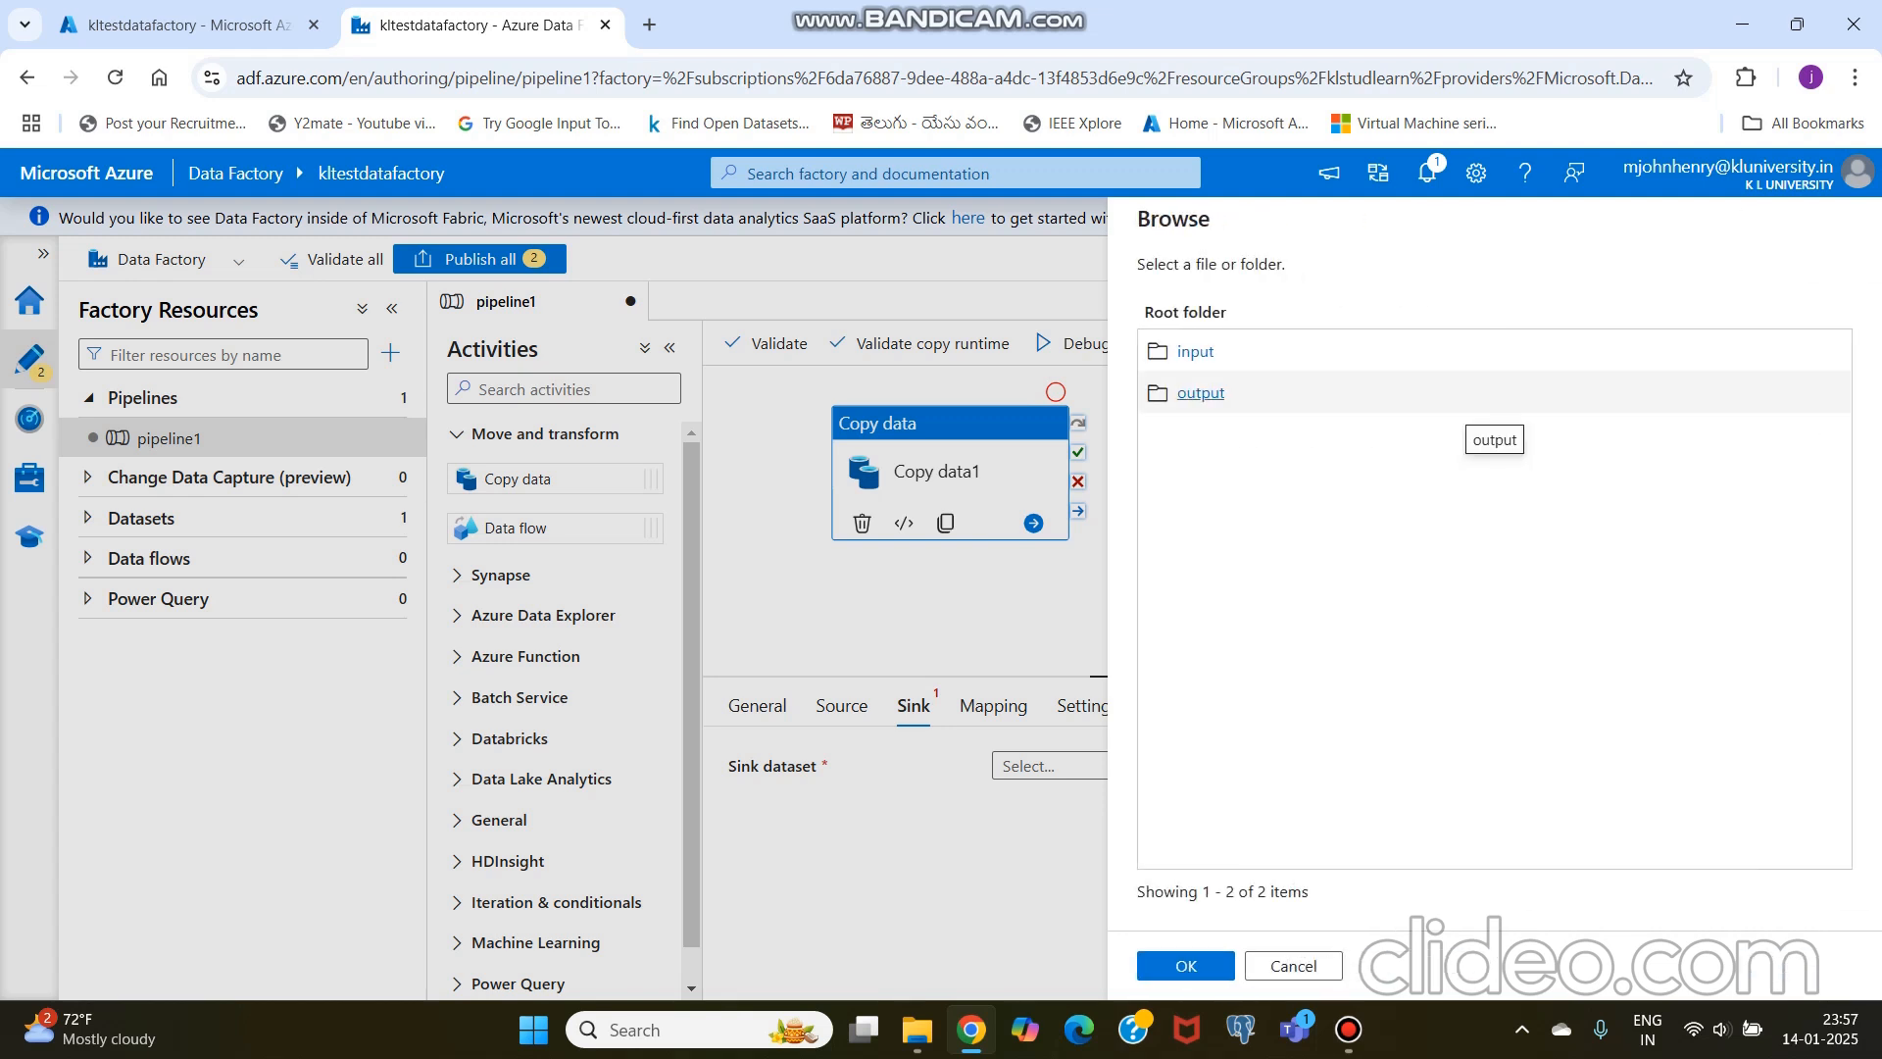
left_click(1200, 392)
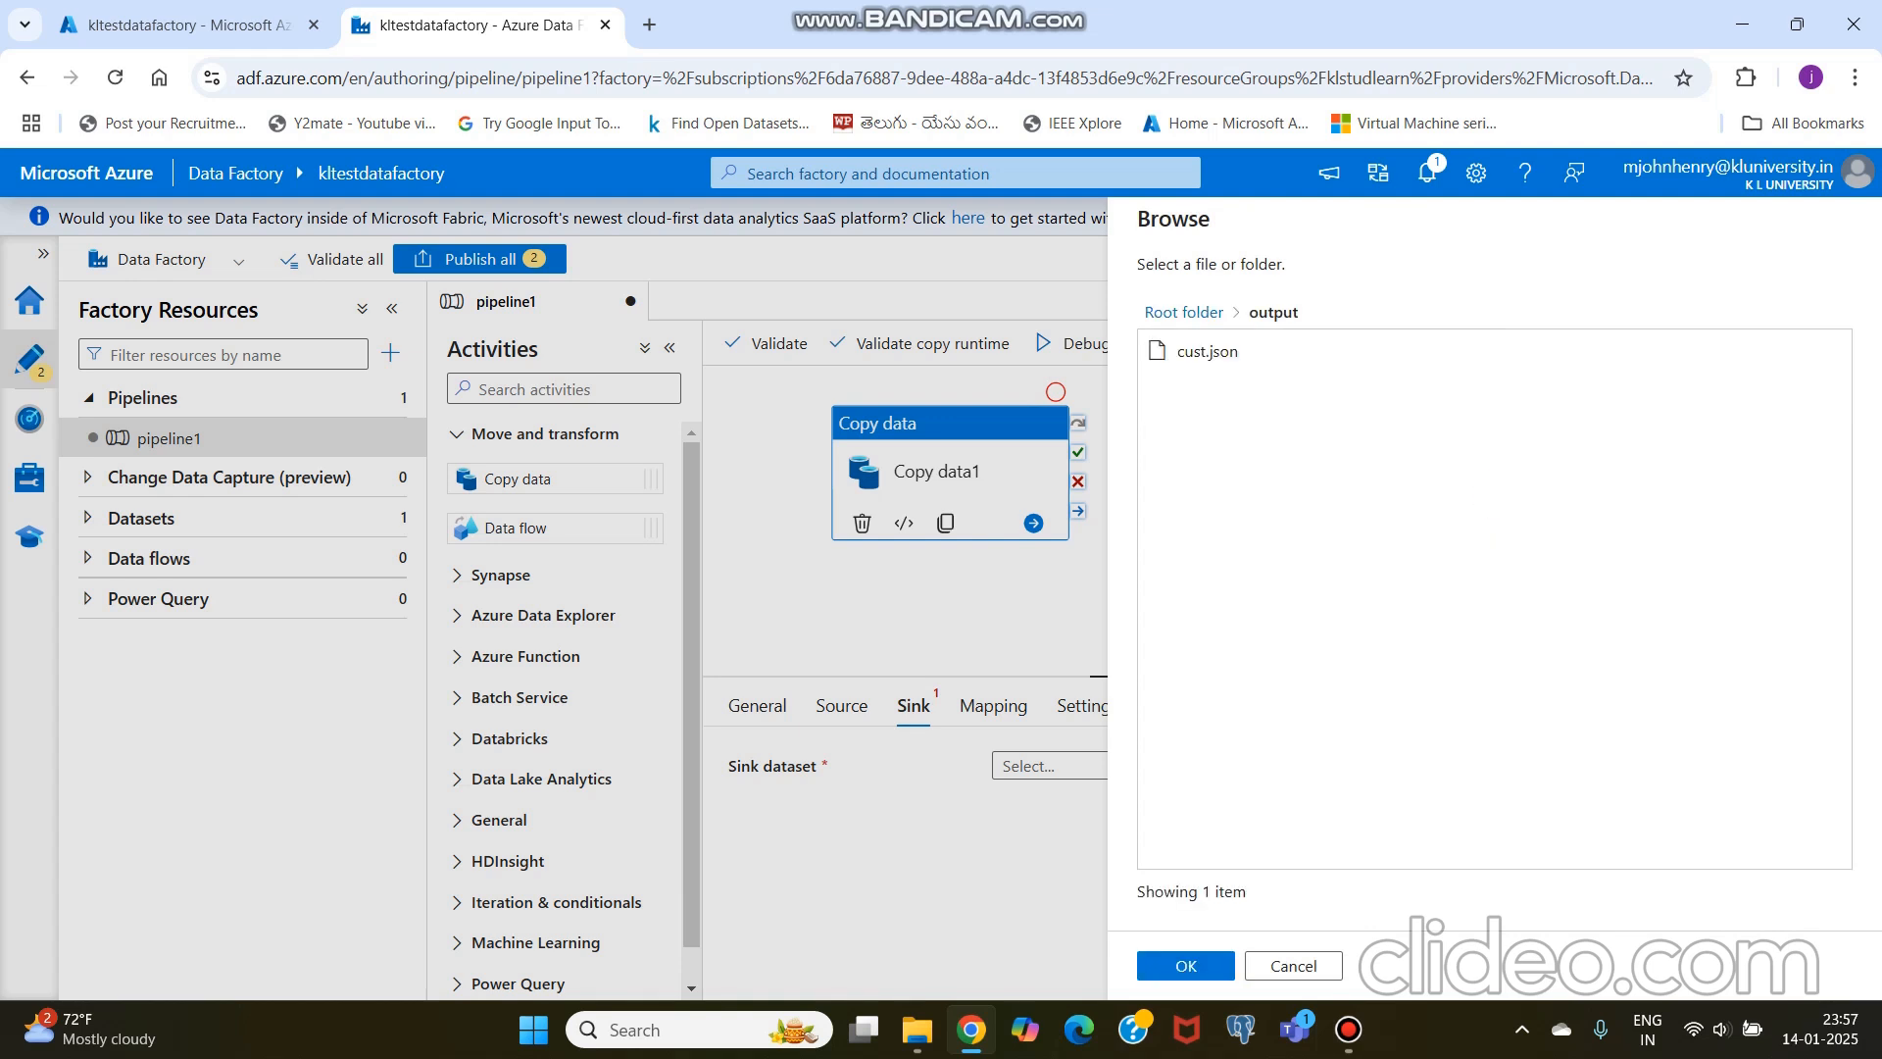
left_click(1186, 966)
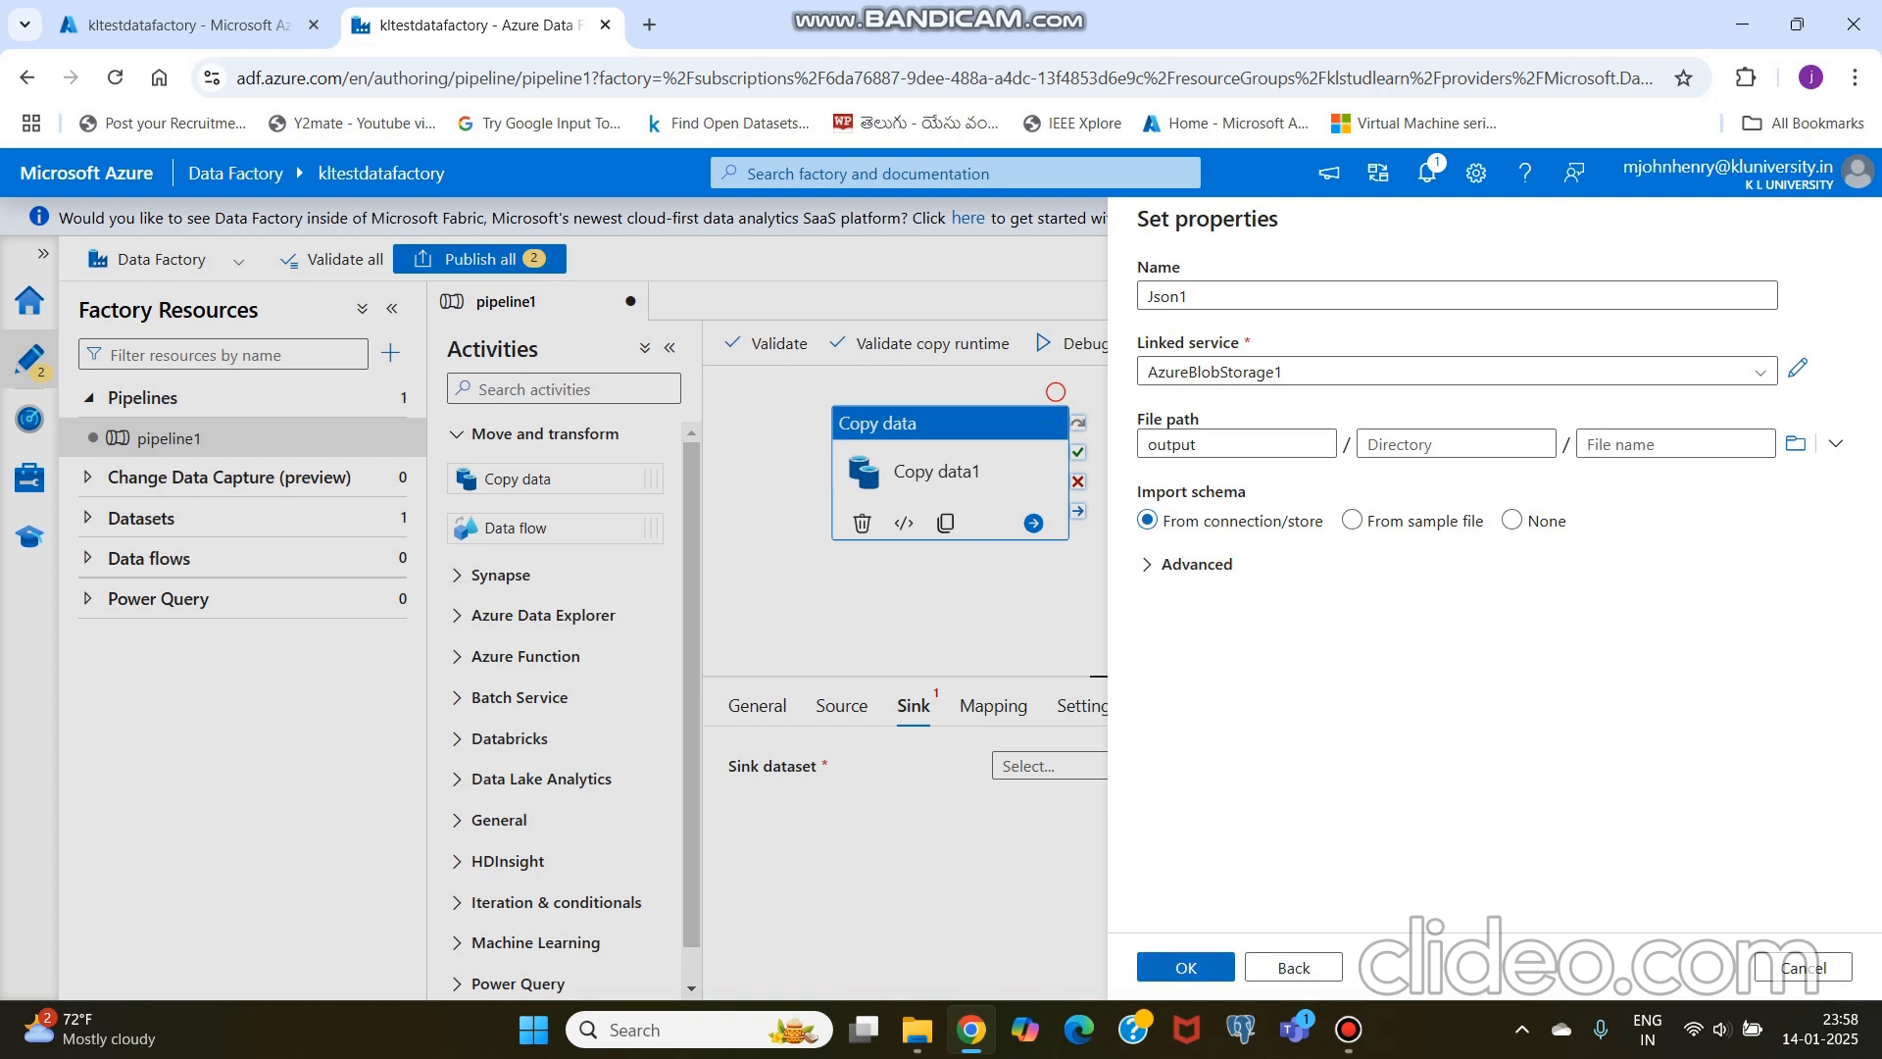
left_click(1186, 966)
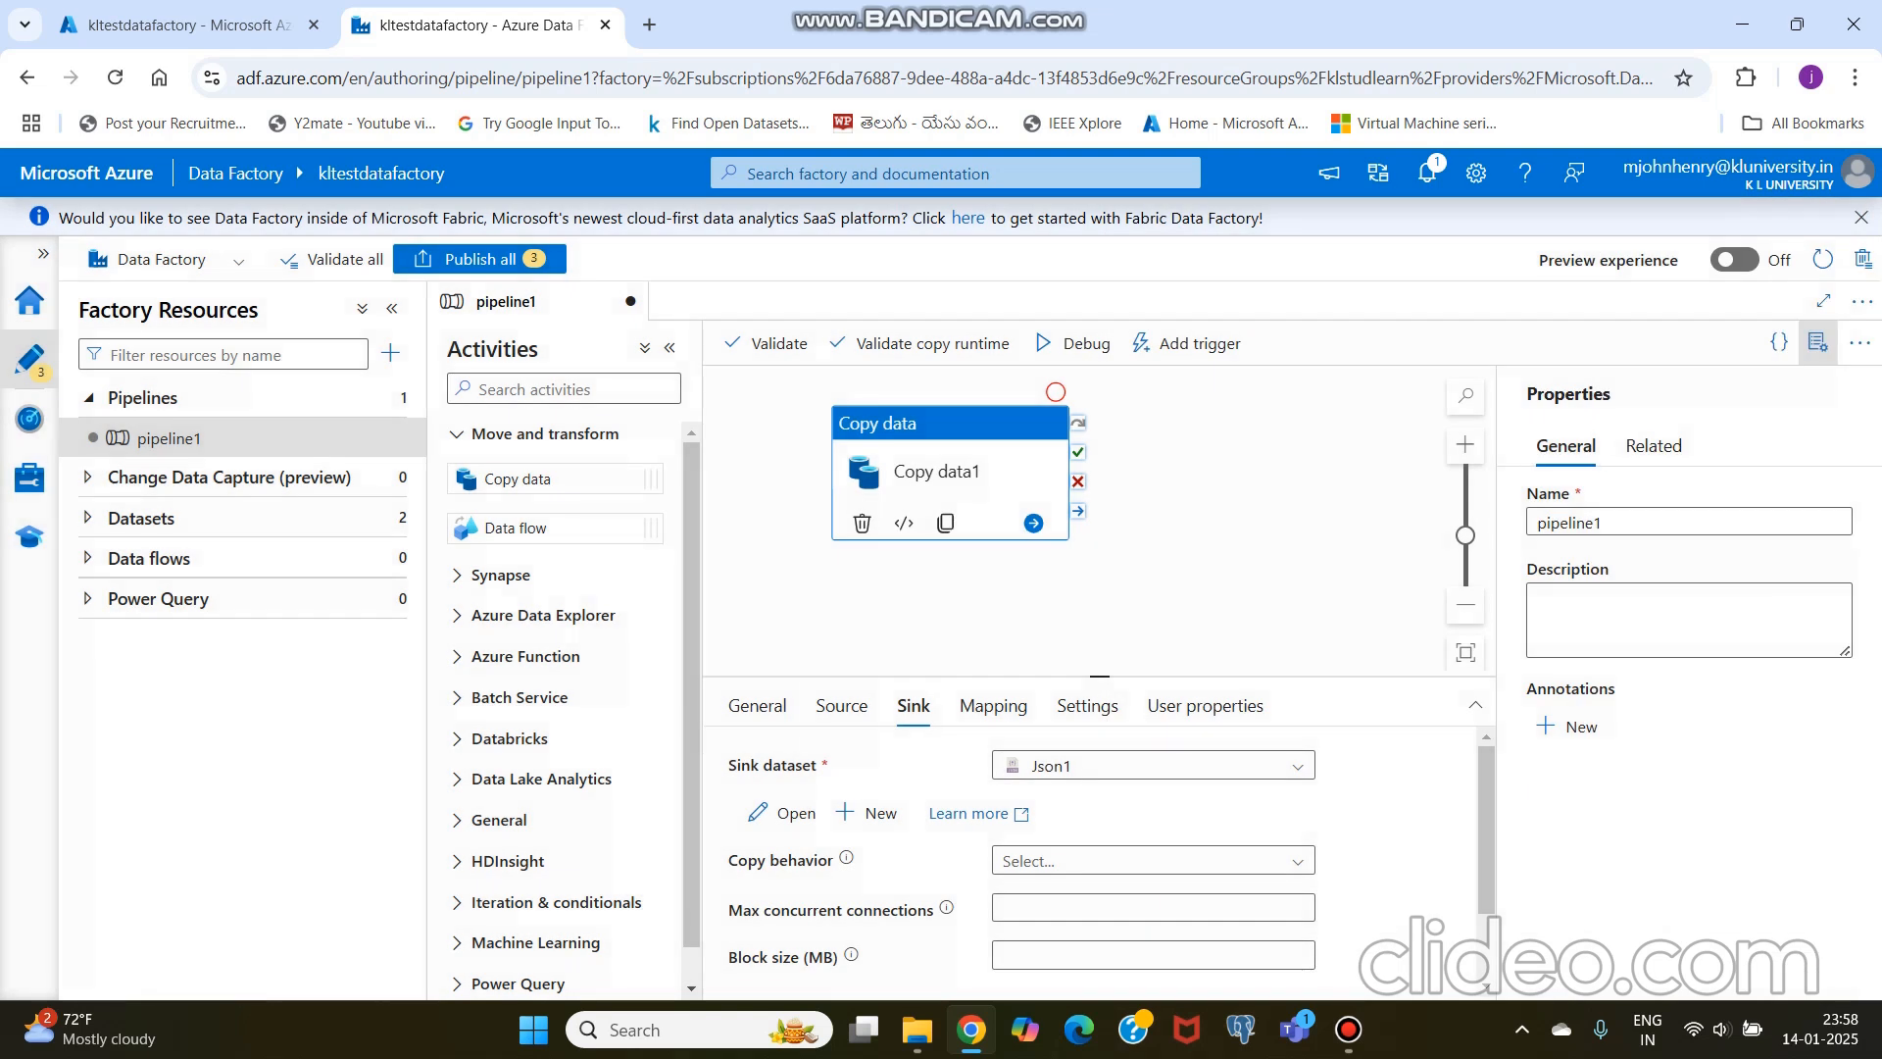
Step: Open the Json1 sink dataset and set its file name to customeroutput.json
scroll(980, 863, "down", 1)
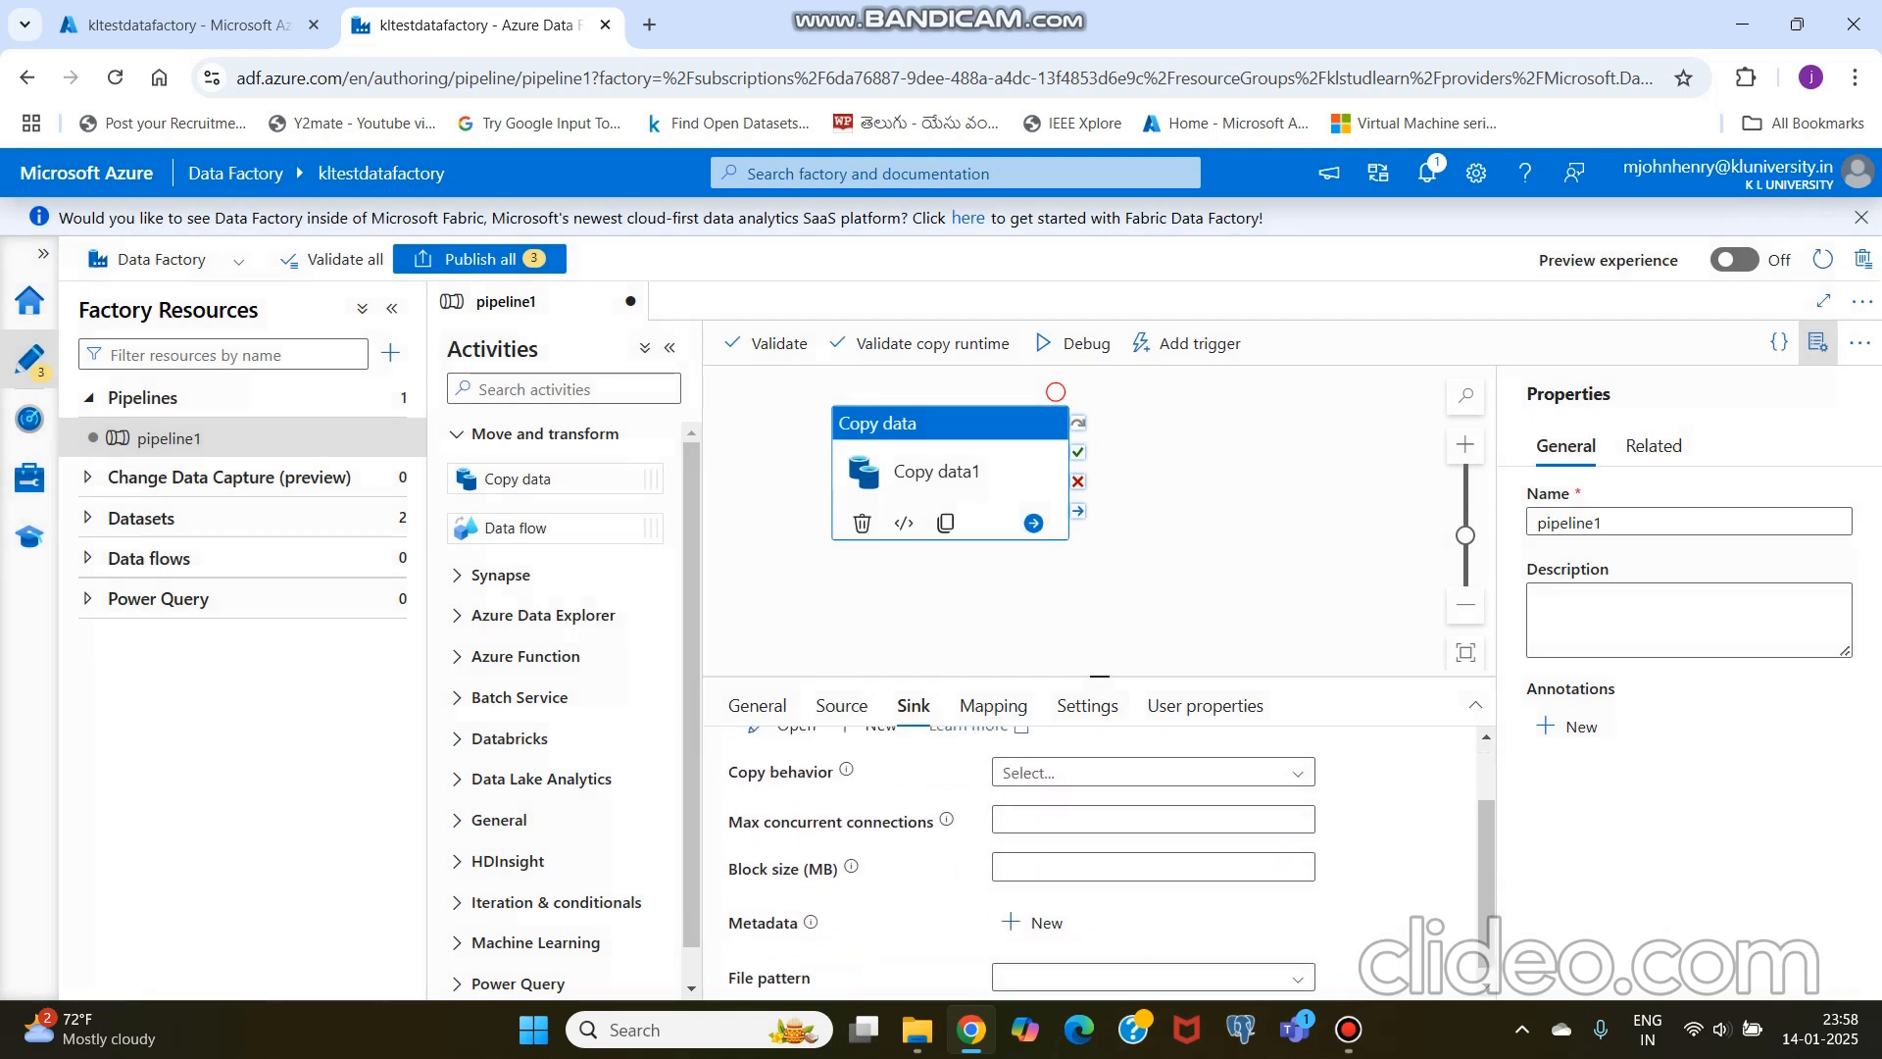
scroll(980, 862, "up", 1)
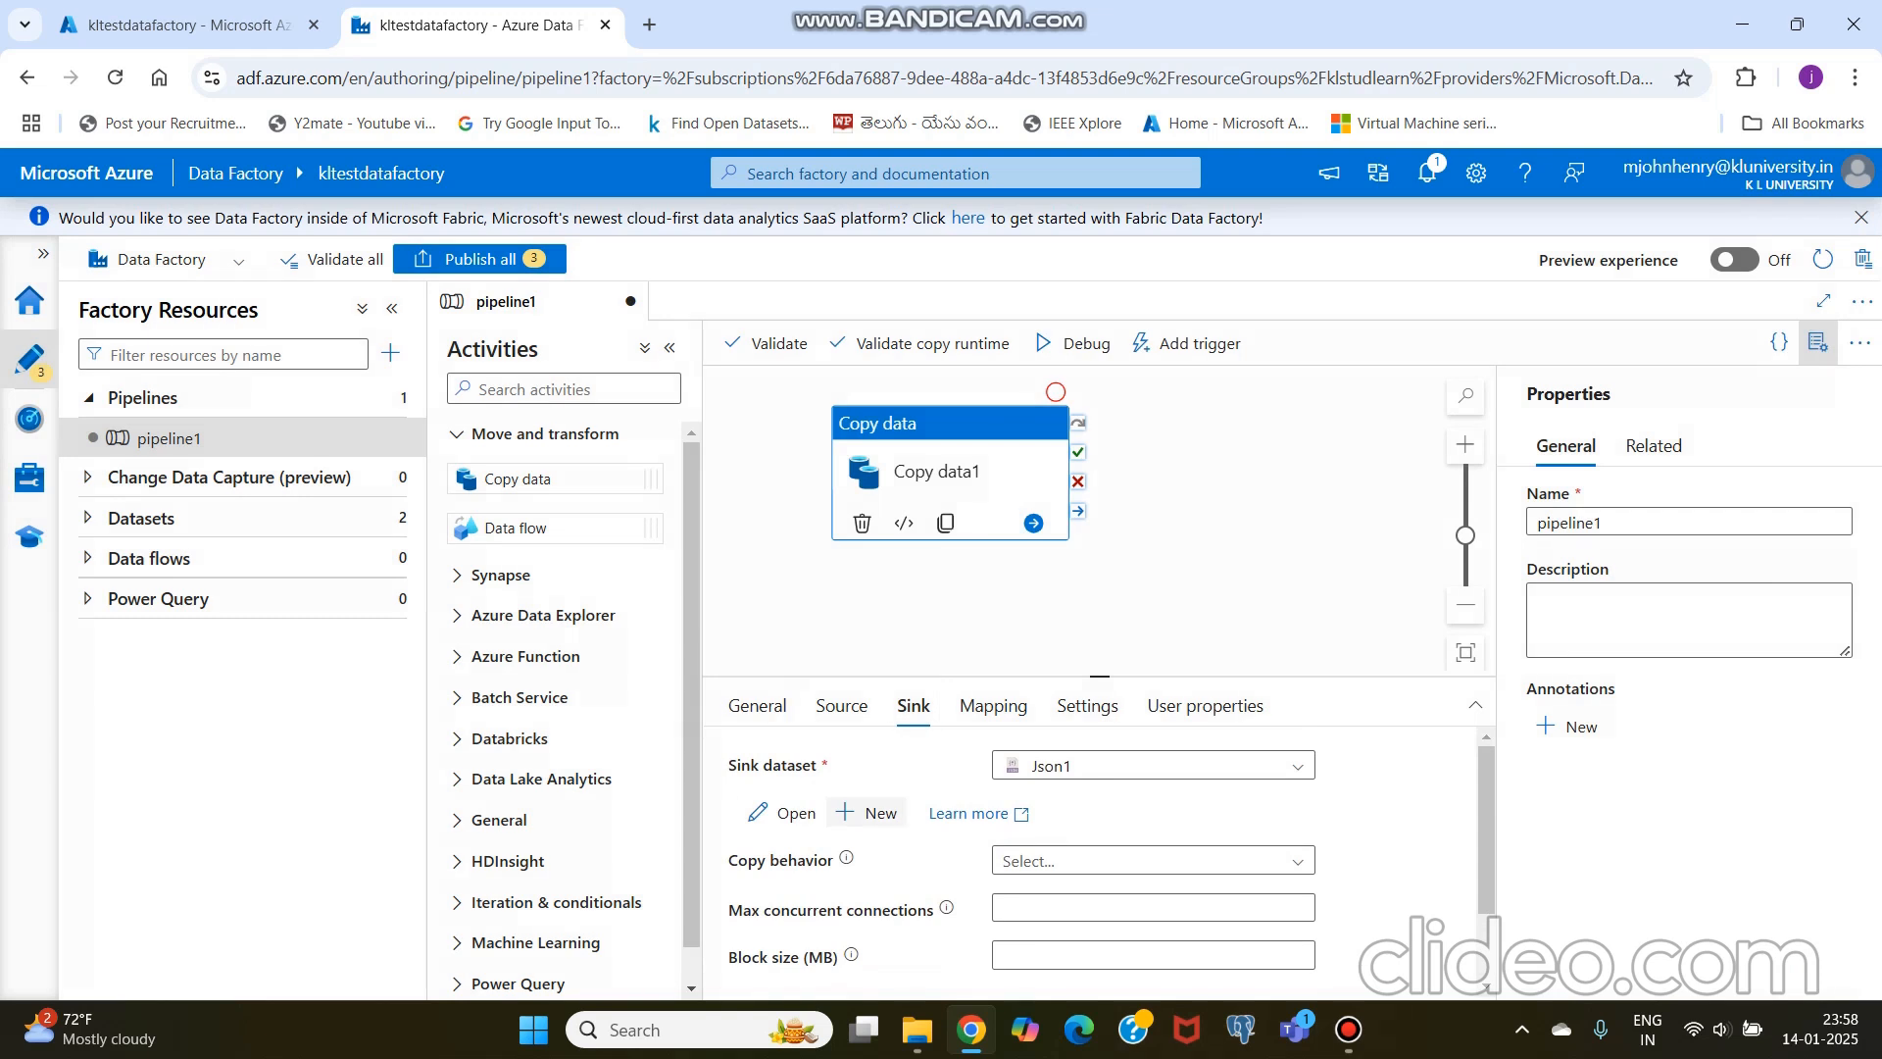
left_click(781, 813)
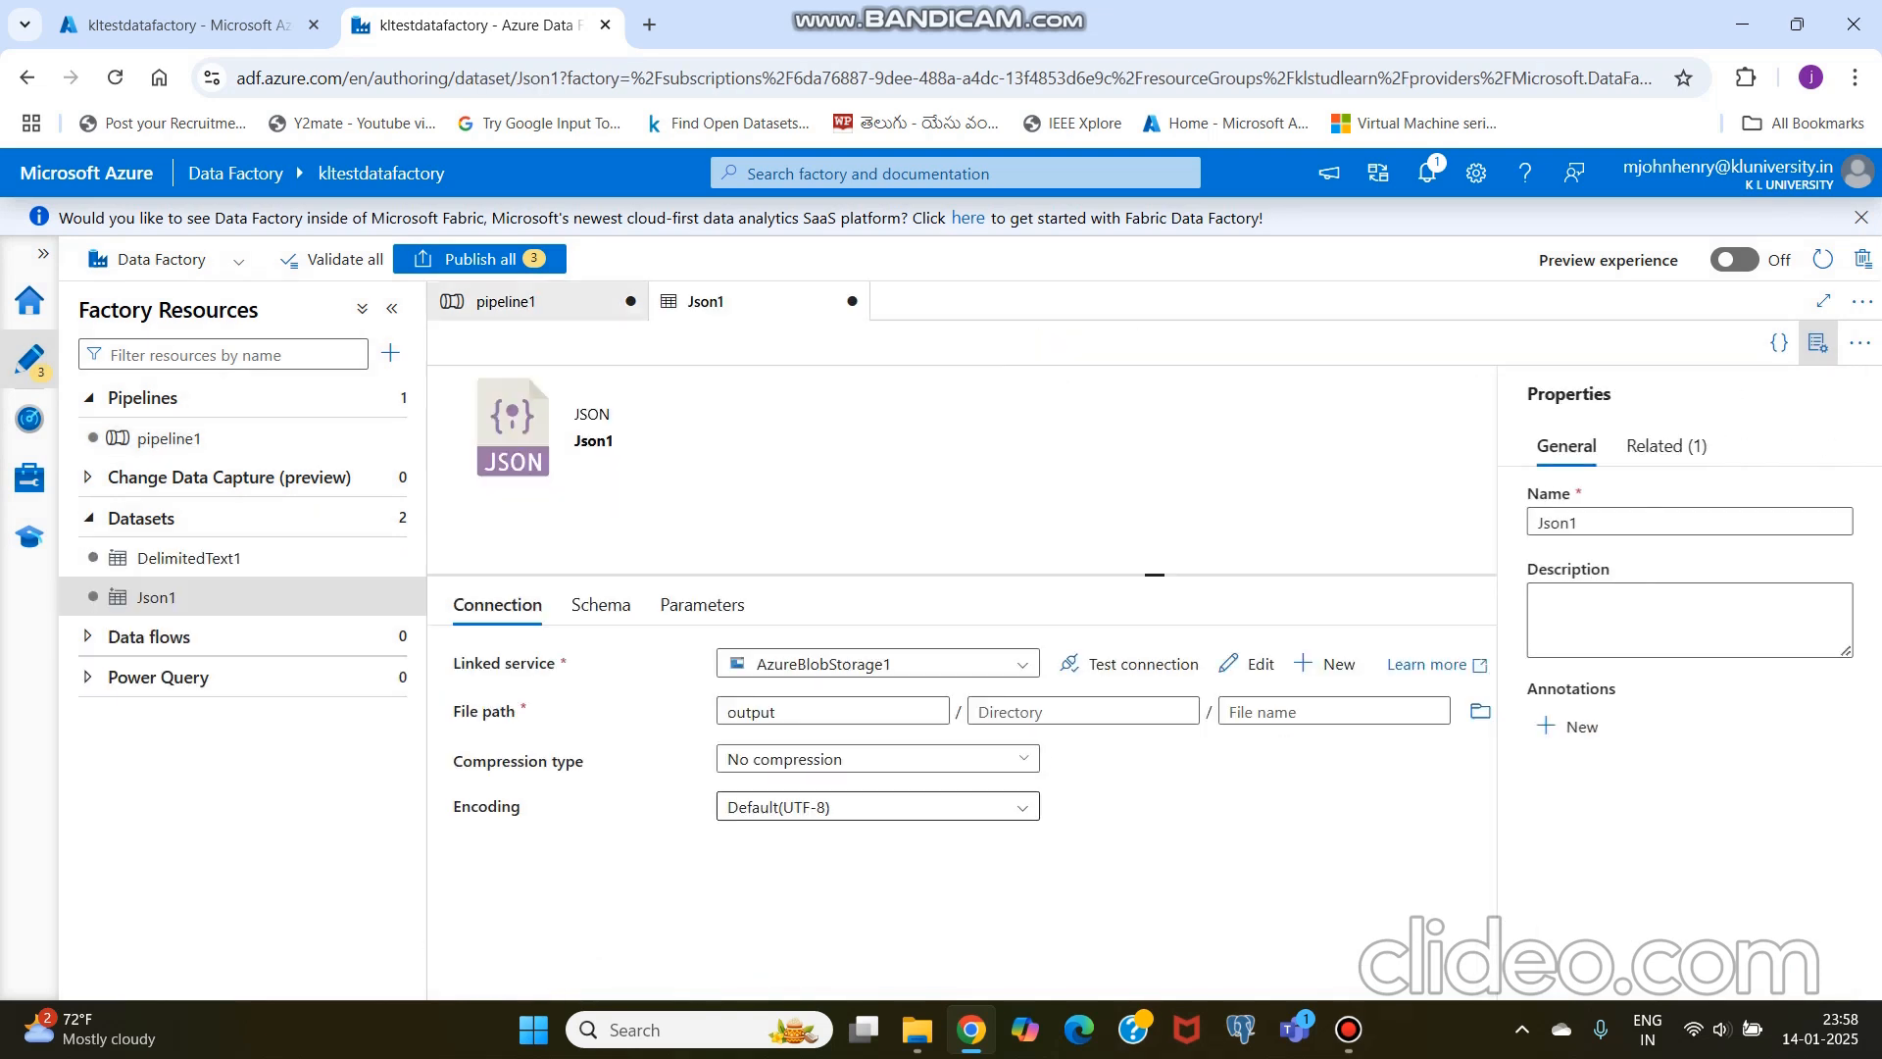
left_click(1333, 741)
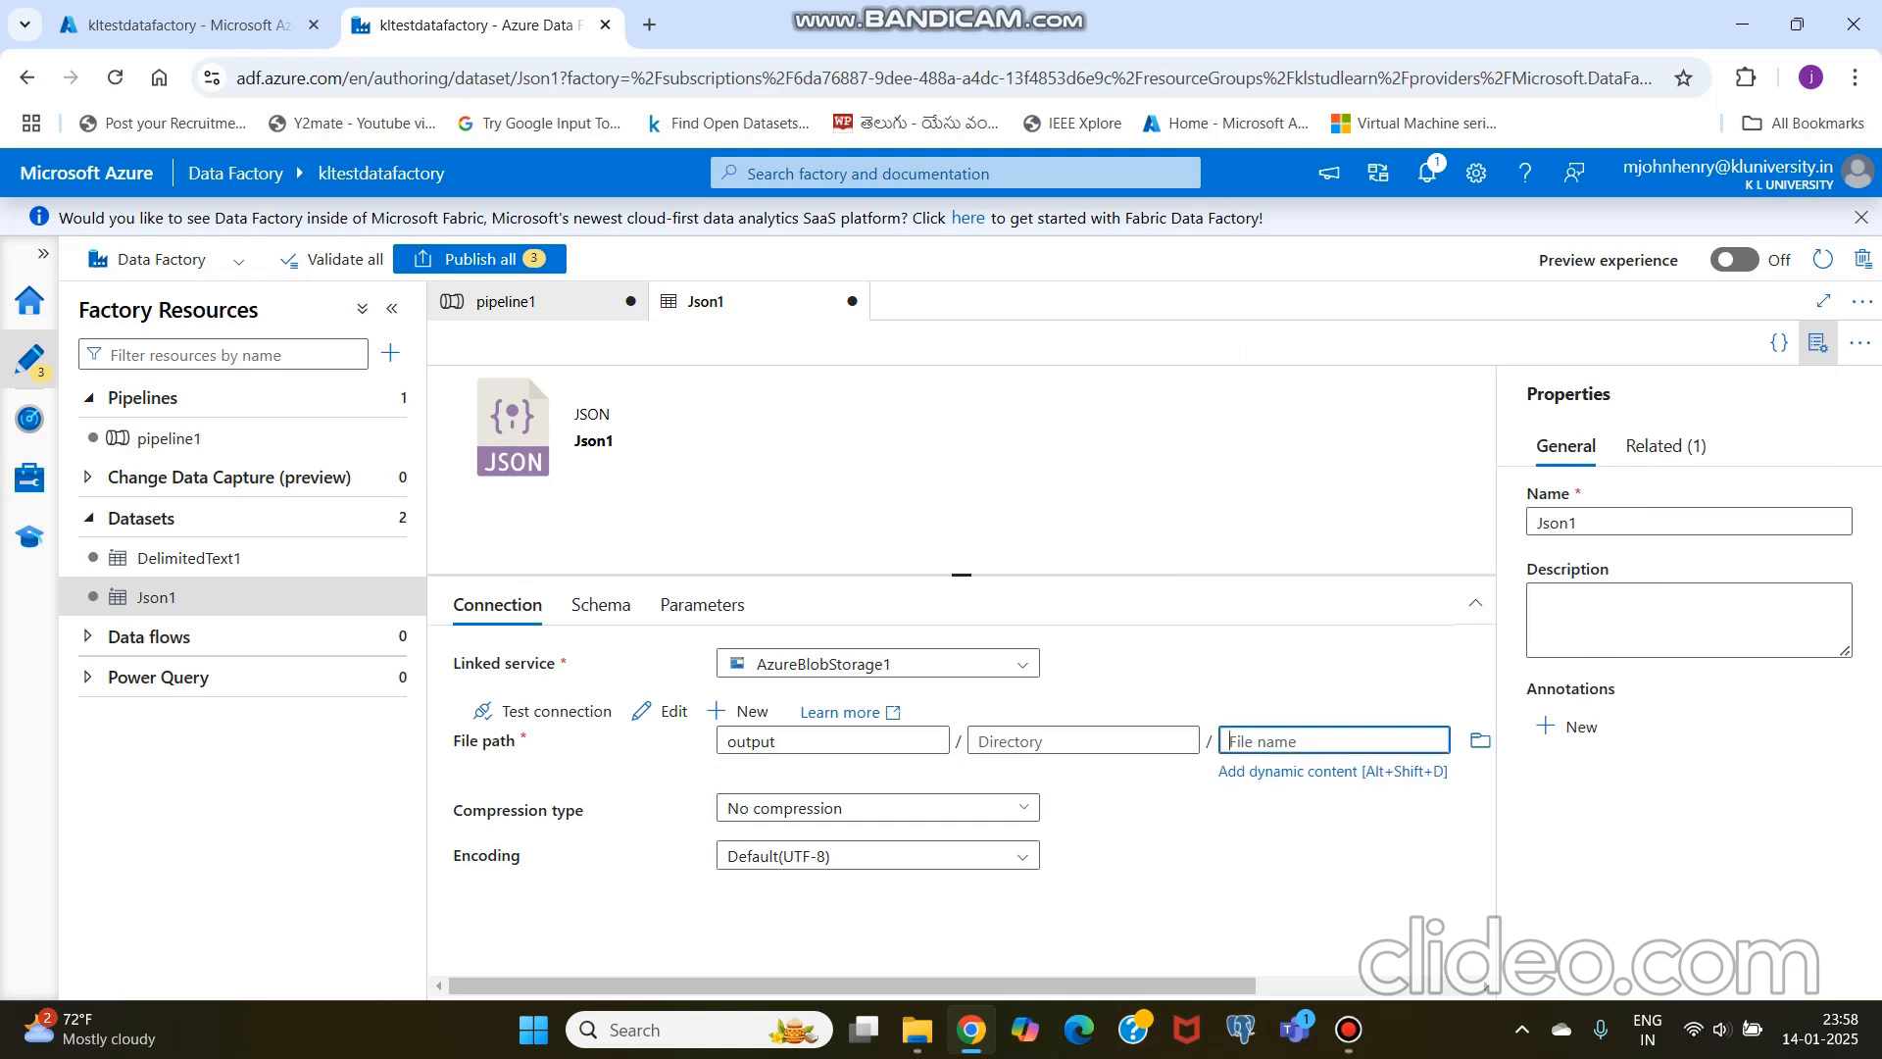
type("customeroutput.json")
Step: Return to pipeline1 and start a debug run of it
left_click(506, 301)
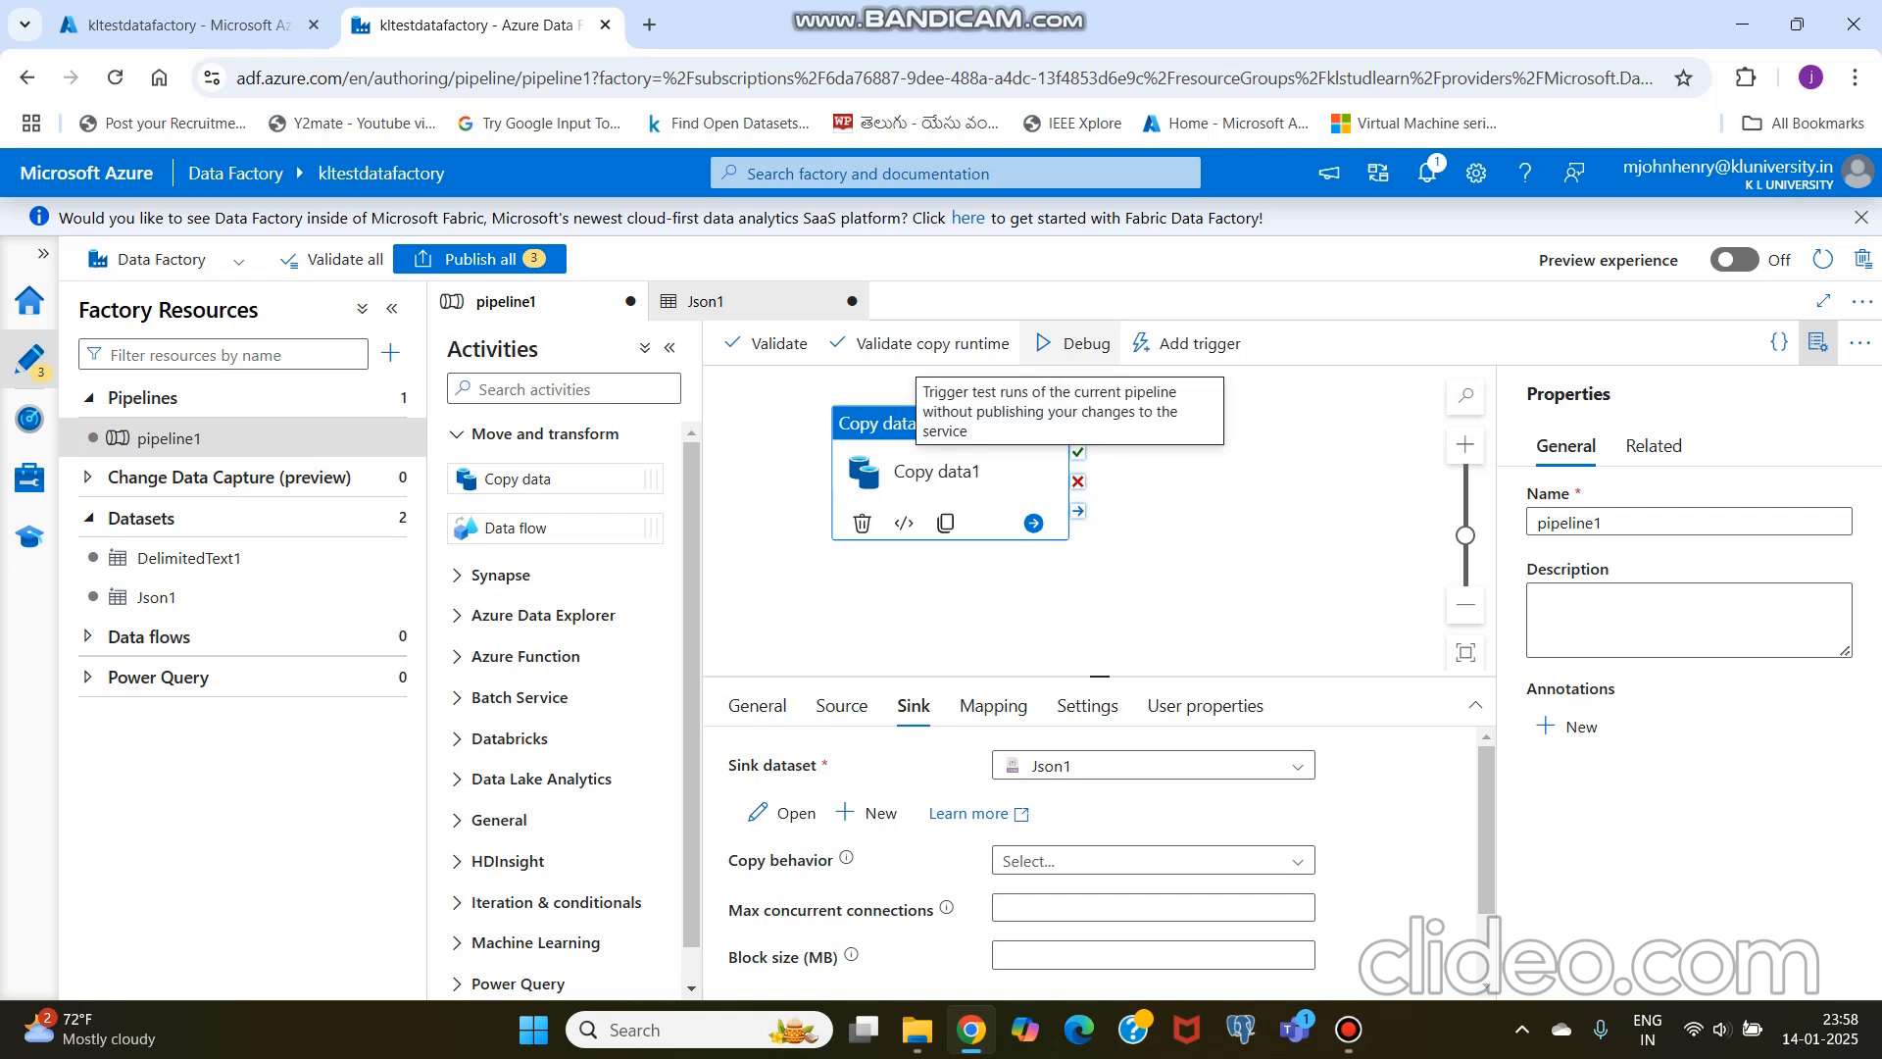
left_click(1074, 343)
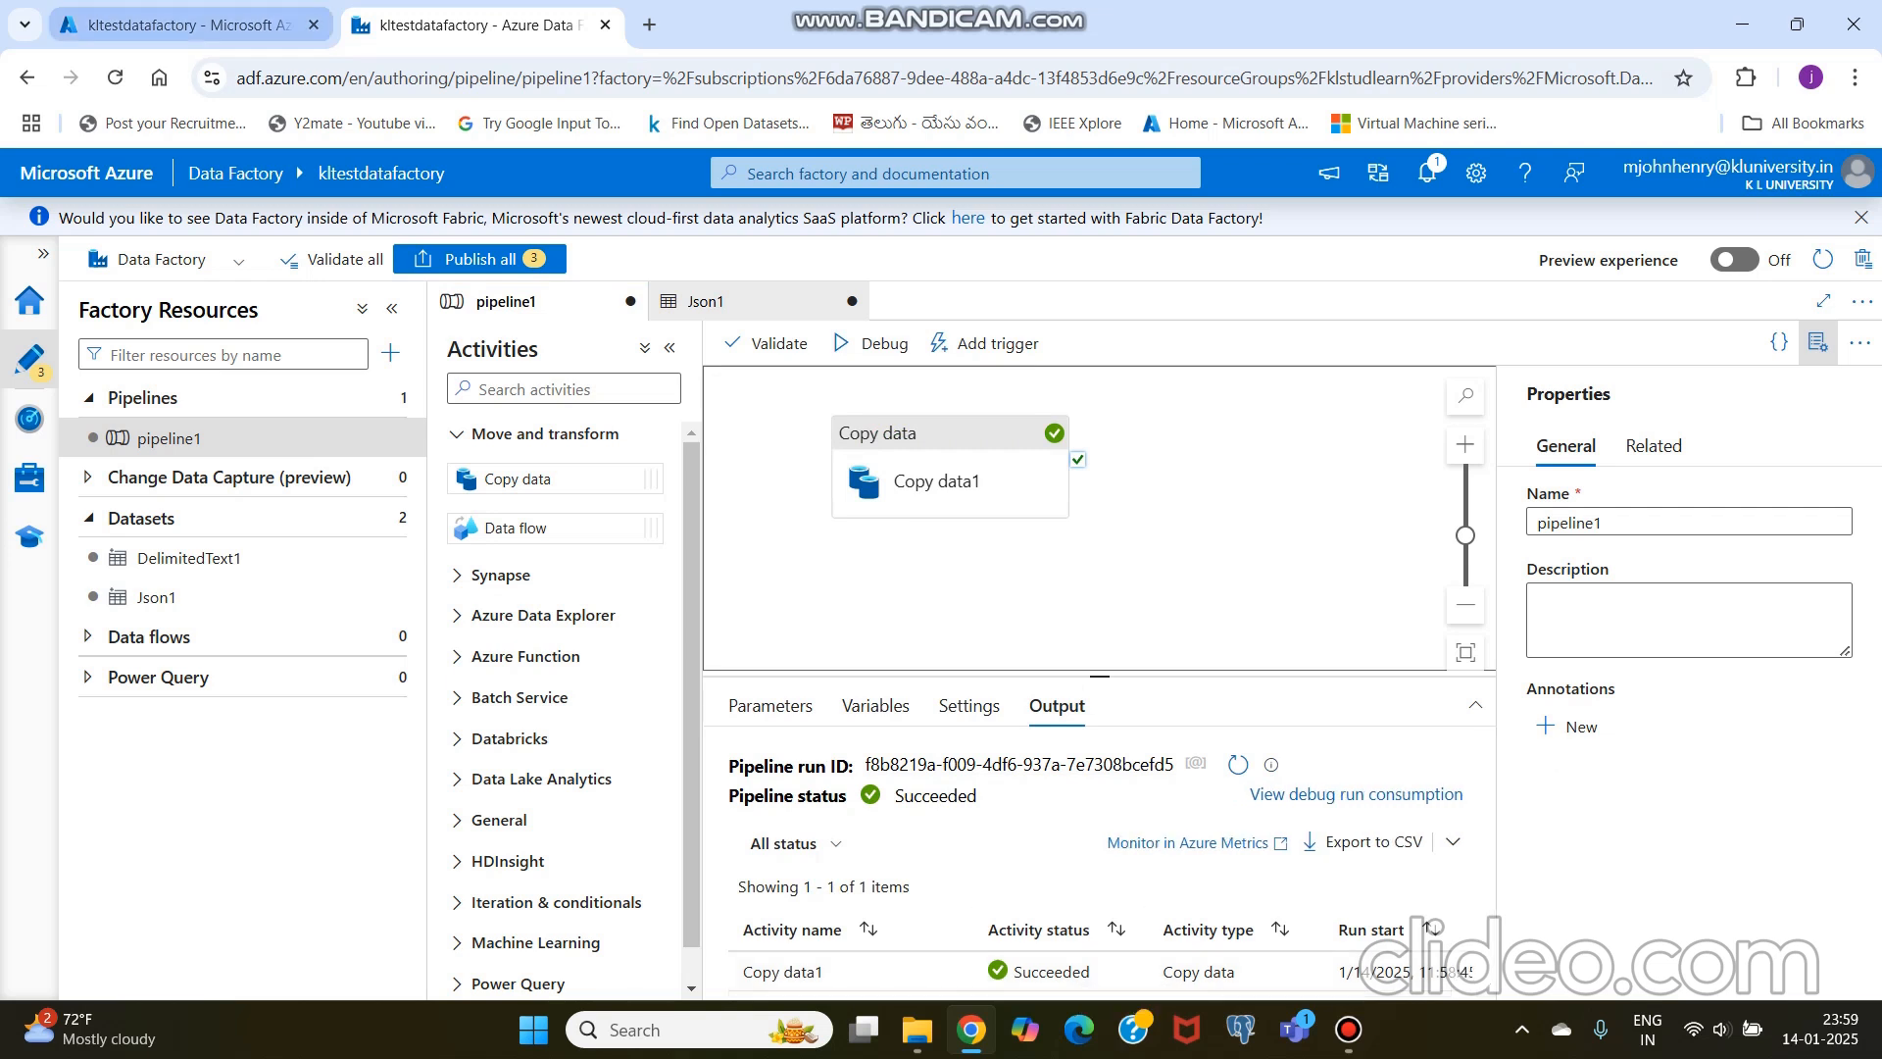
Step: Switch to the Azure portal, return to its home page and open klteststorageaccount from the recent resources
left_click(186, 25)
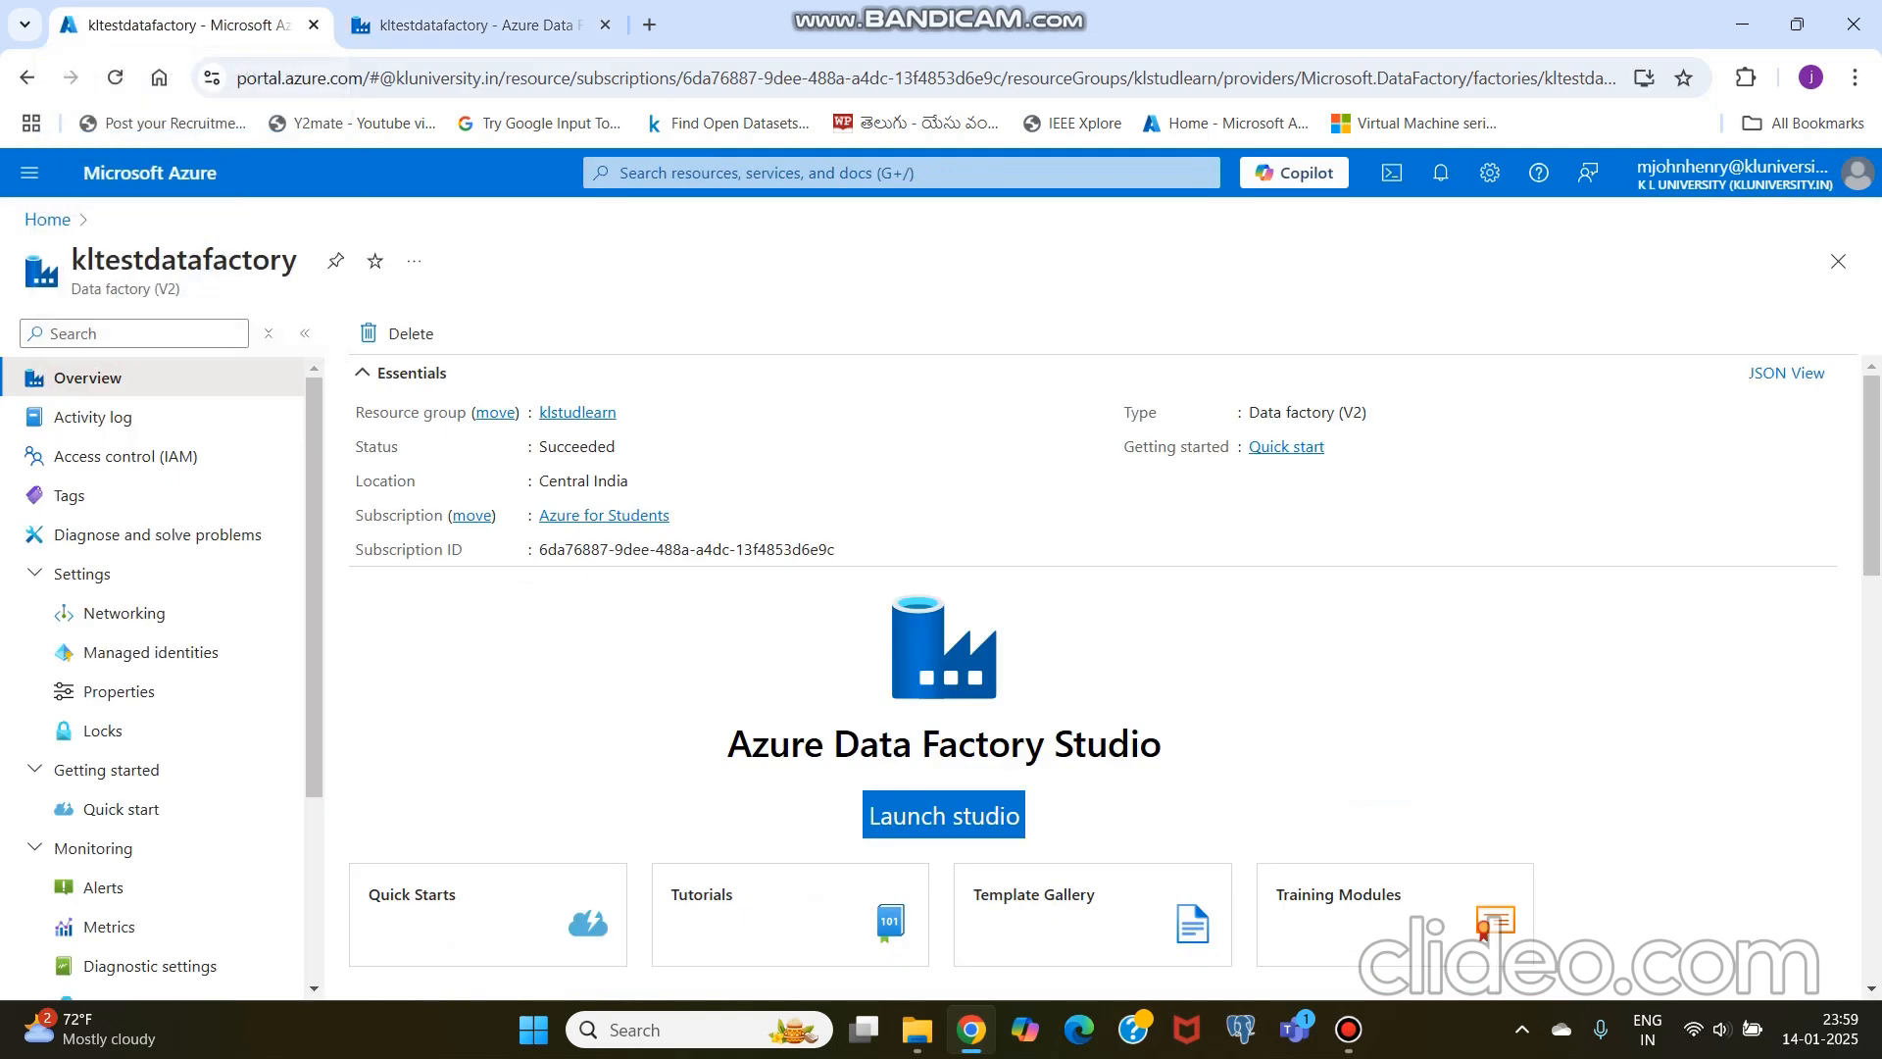
left_click(150, 173)
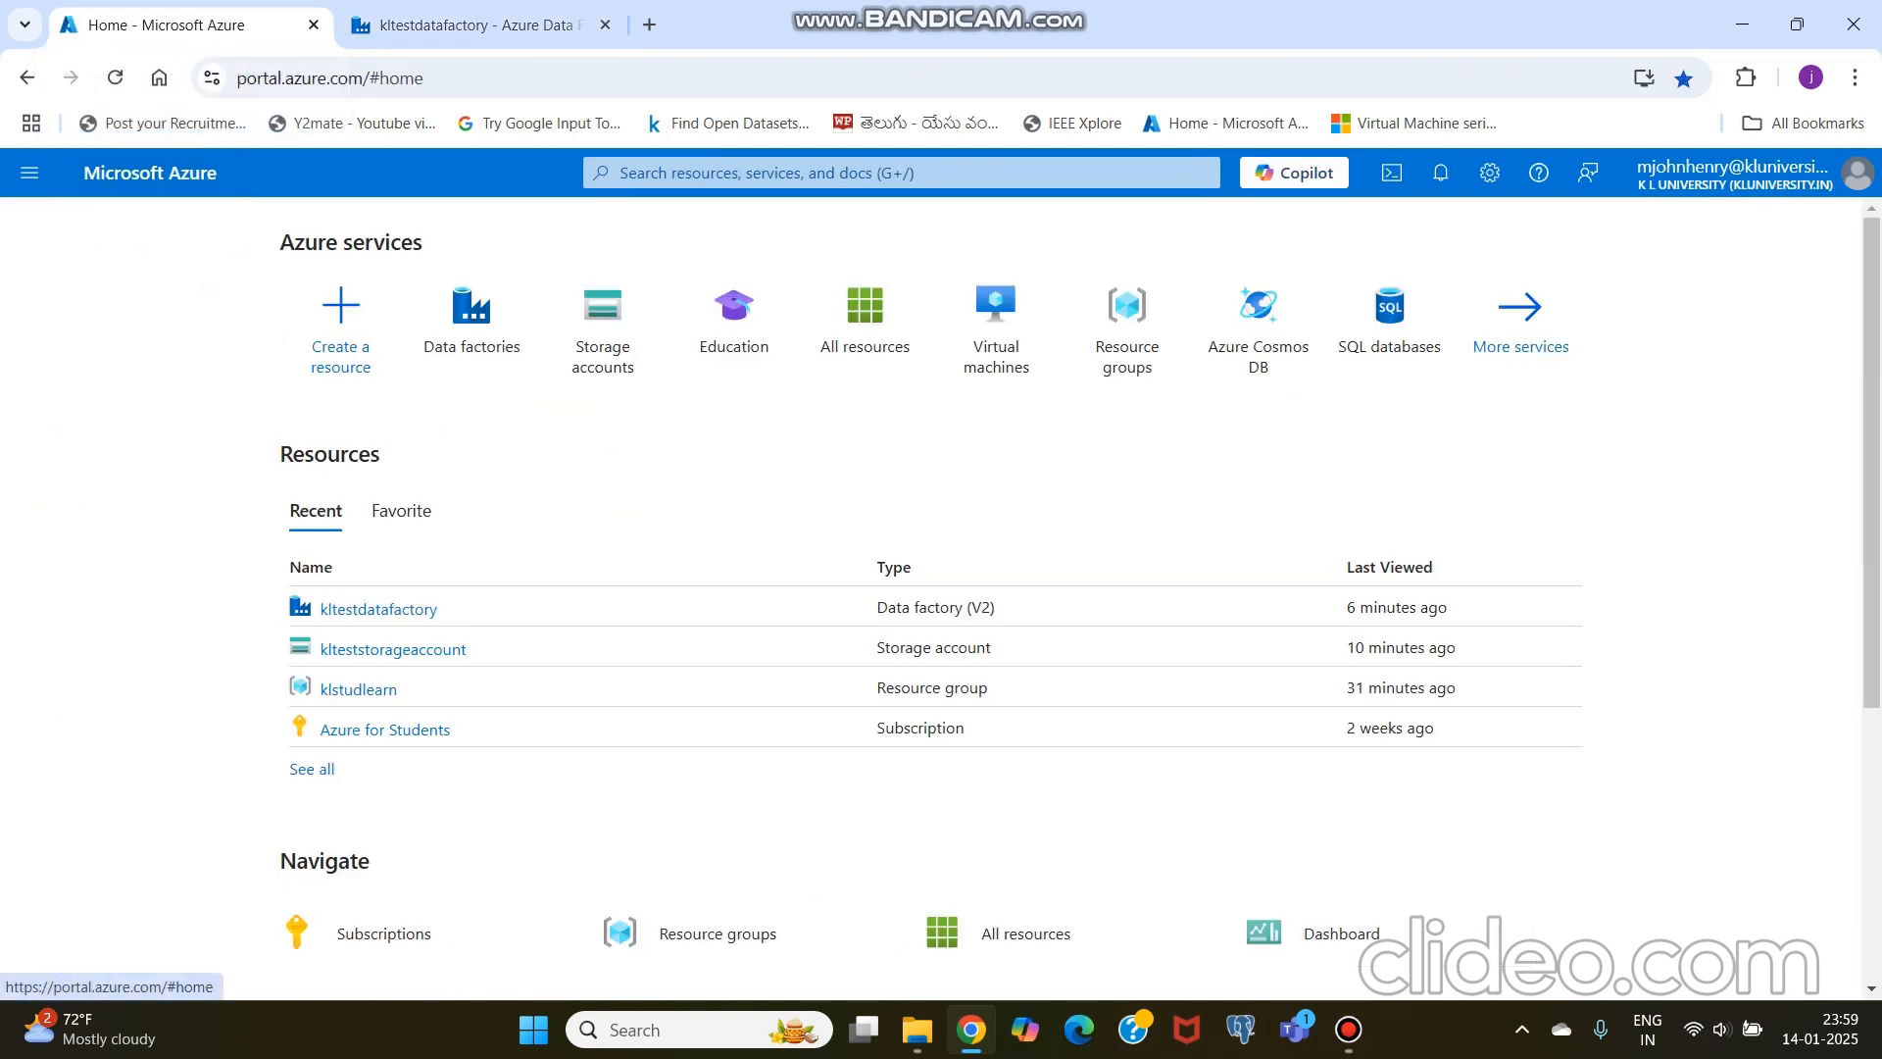
left_click(392, 649)
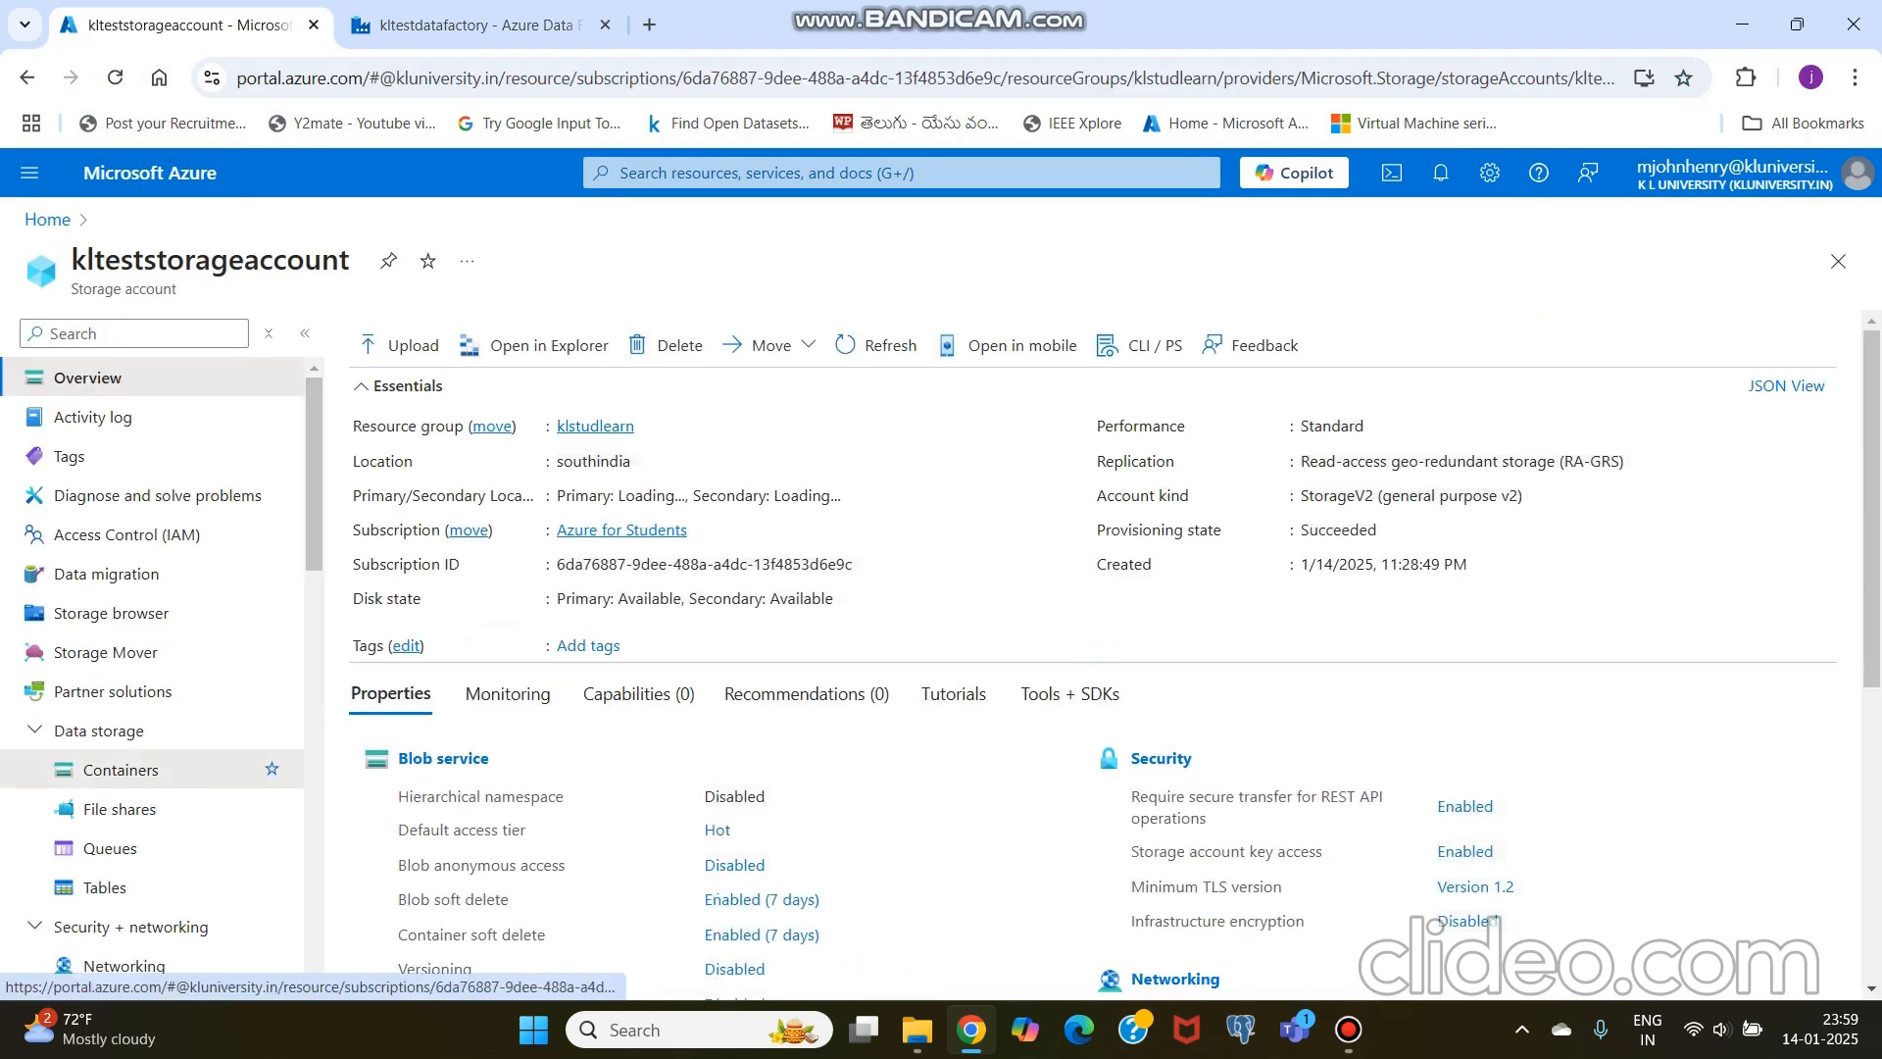
Step: Check the files in the storage account's output container, then return to the container list
left_click(121, 769)
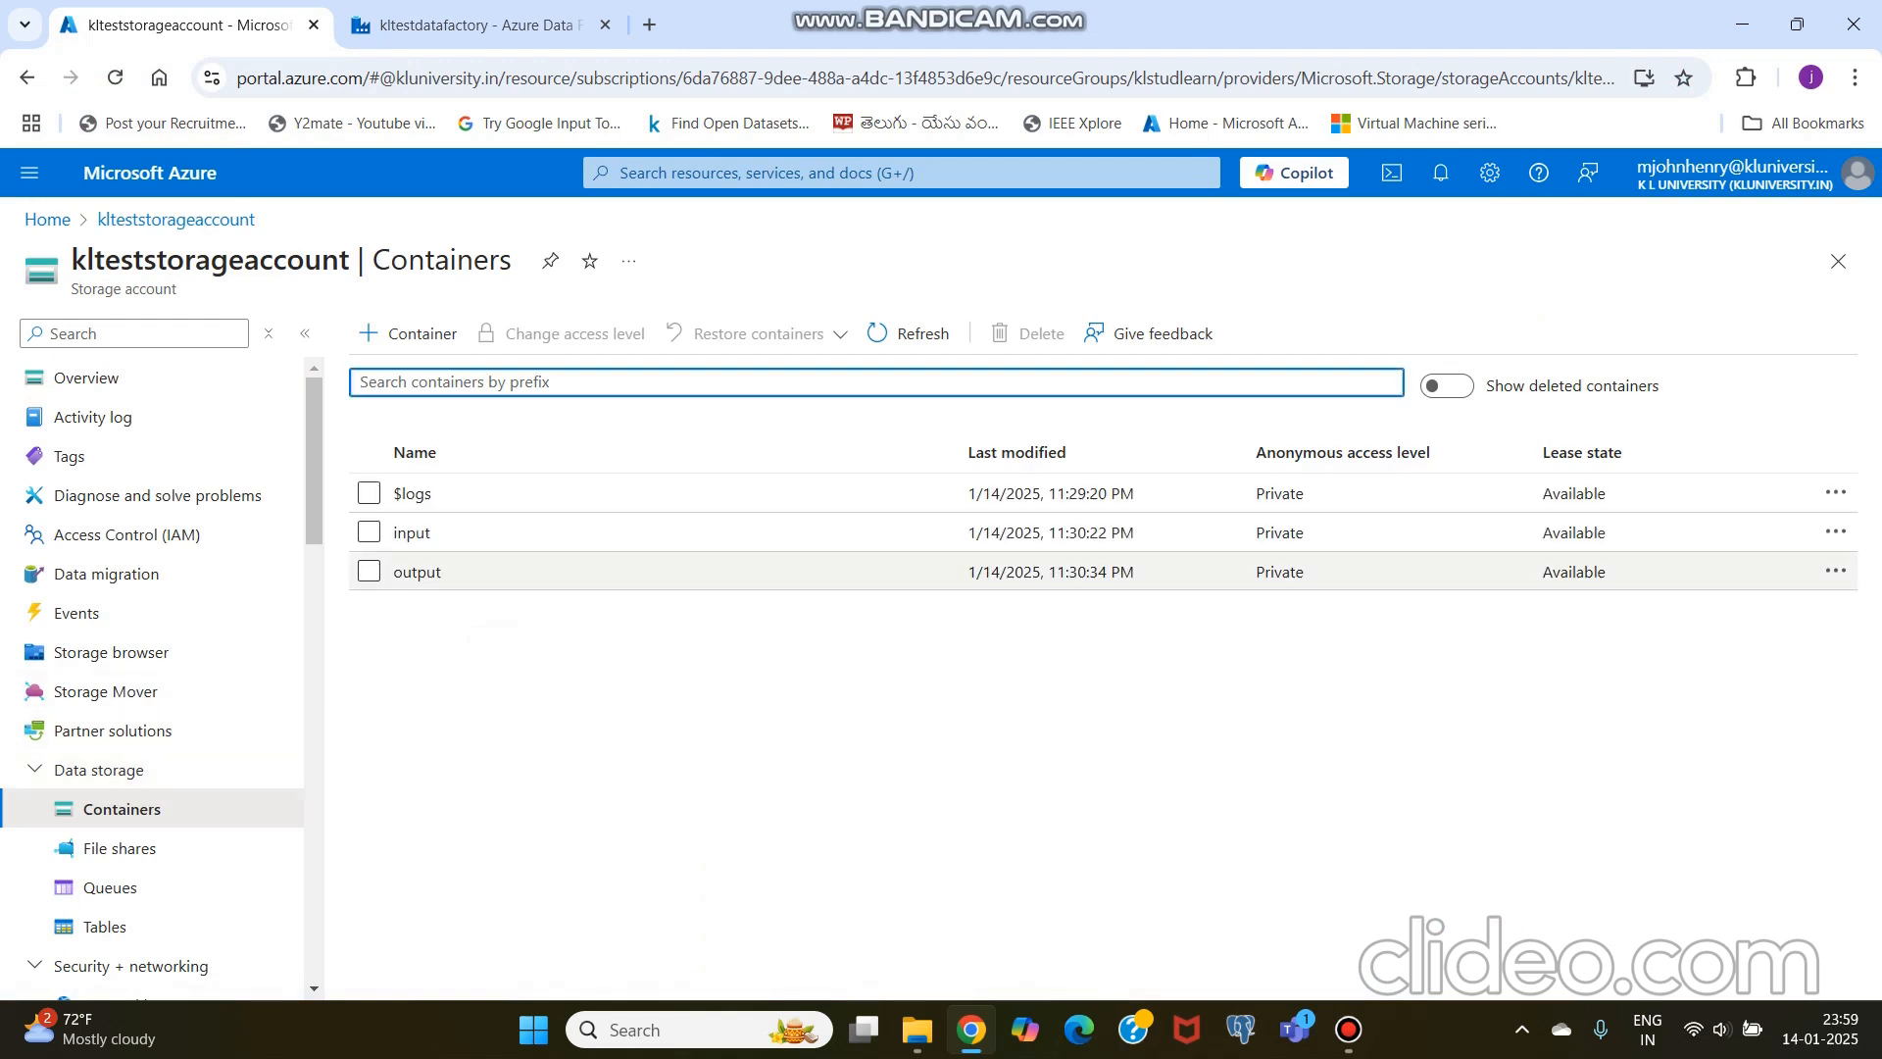
left_click(417, 572)
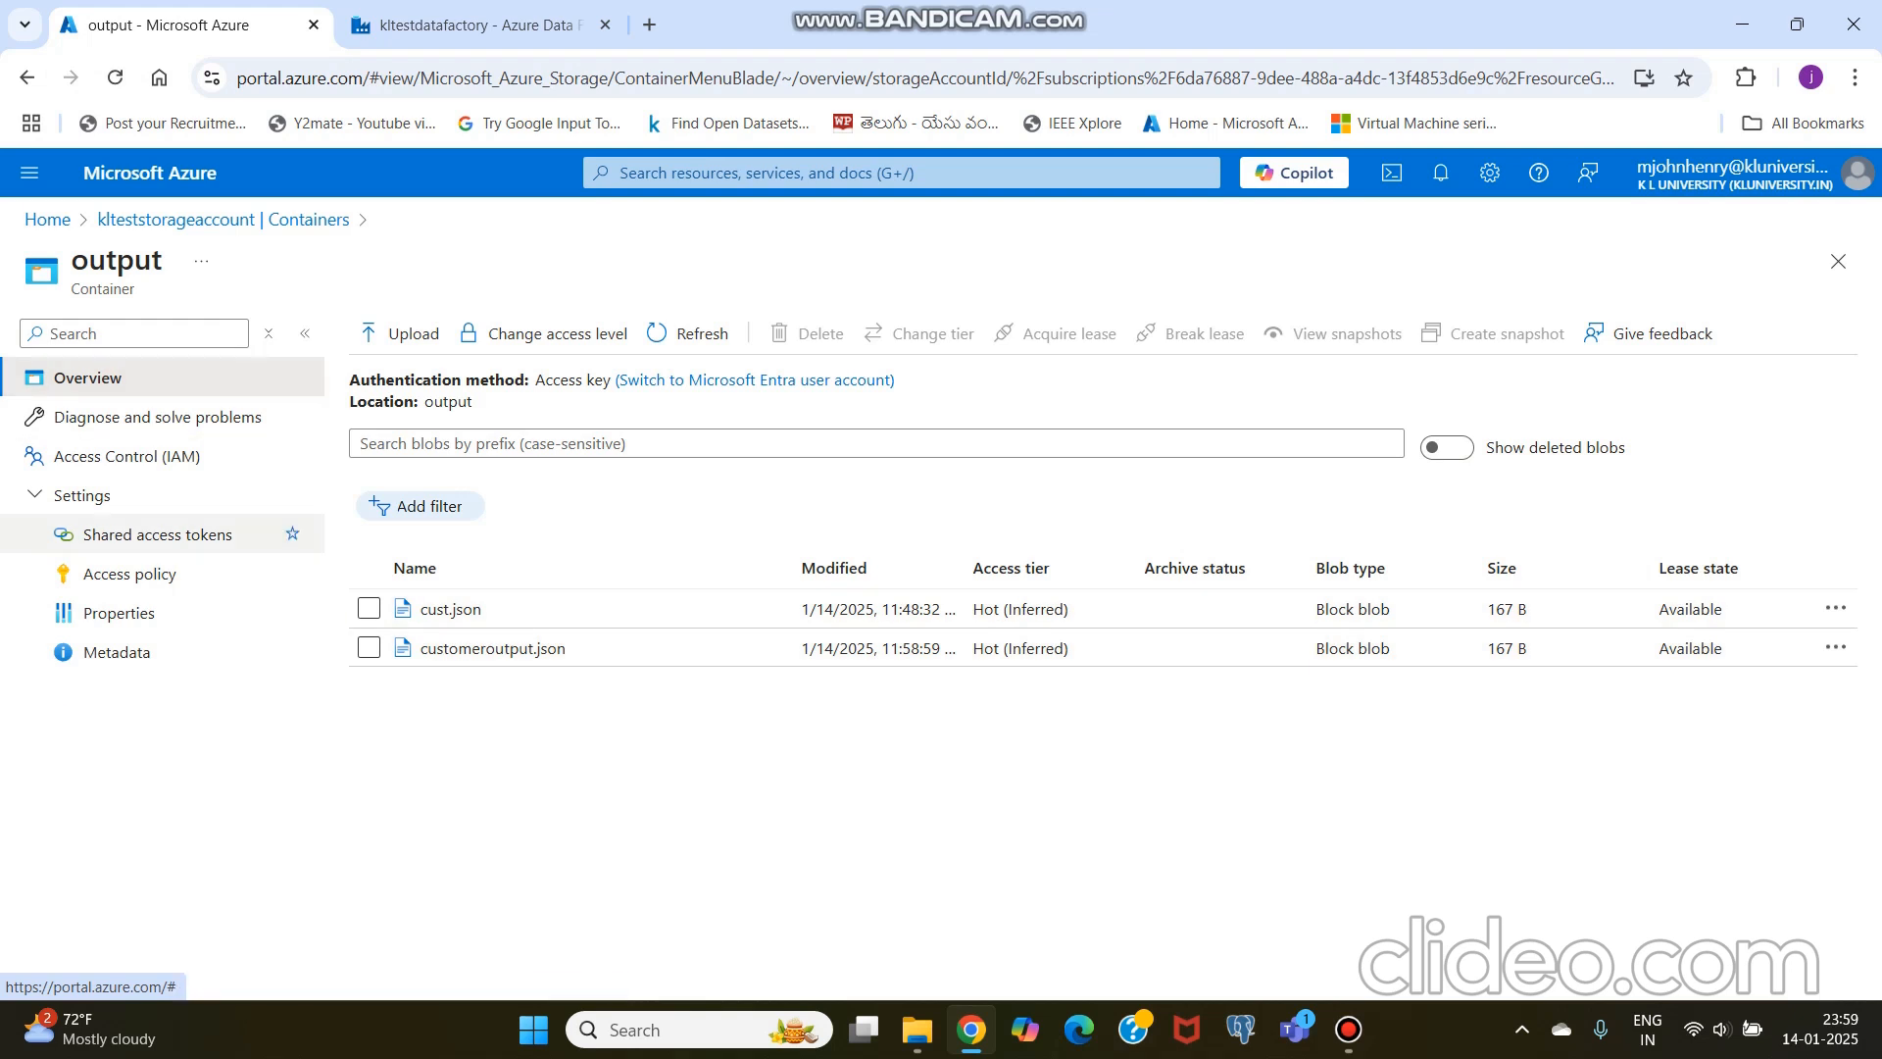
left_click(138, 219)
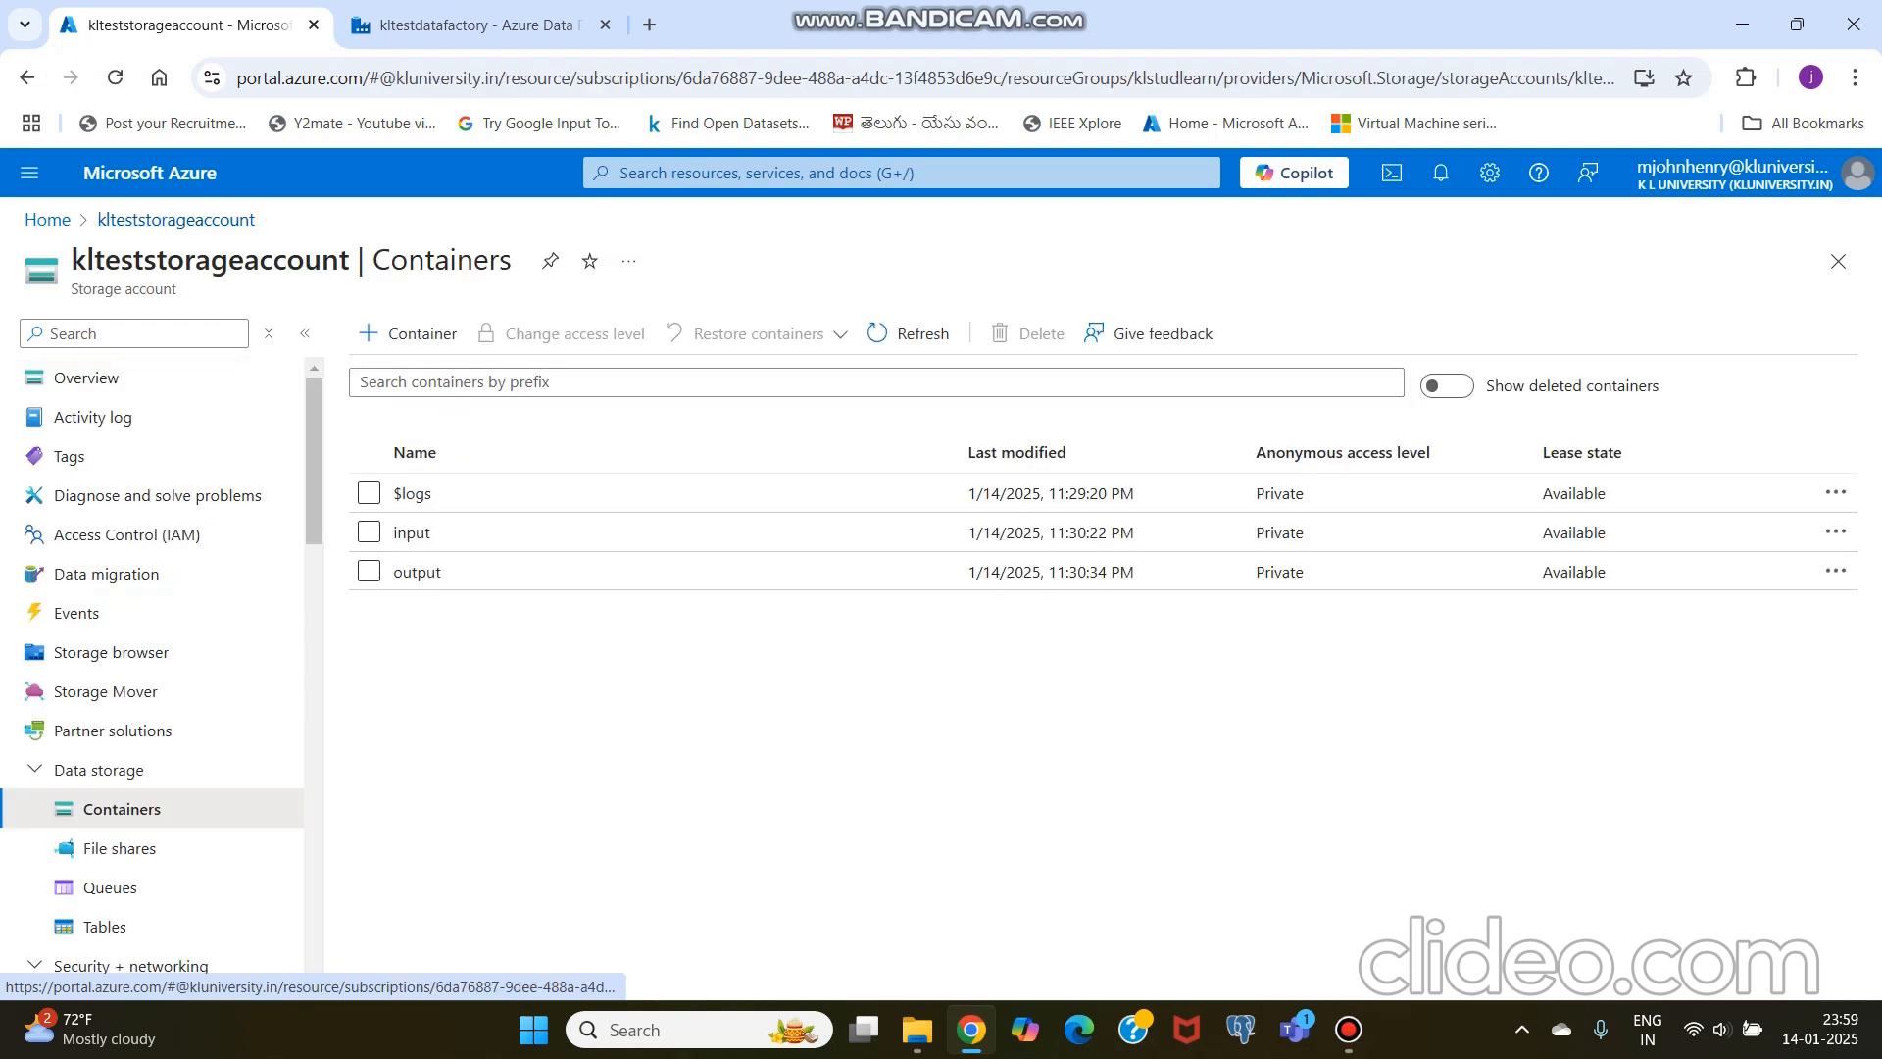
Step: View the contents of for_upload.csv in the input container, then close it and return to the container list
left_click(412, 532)
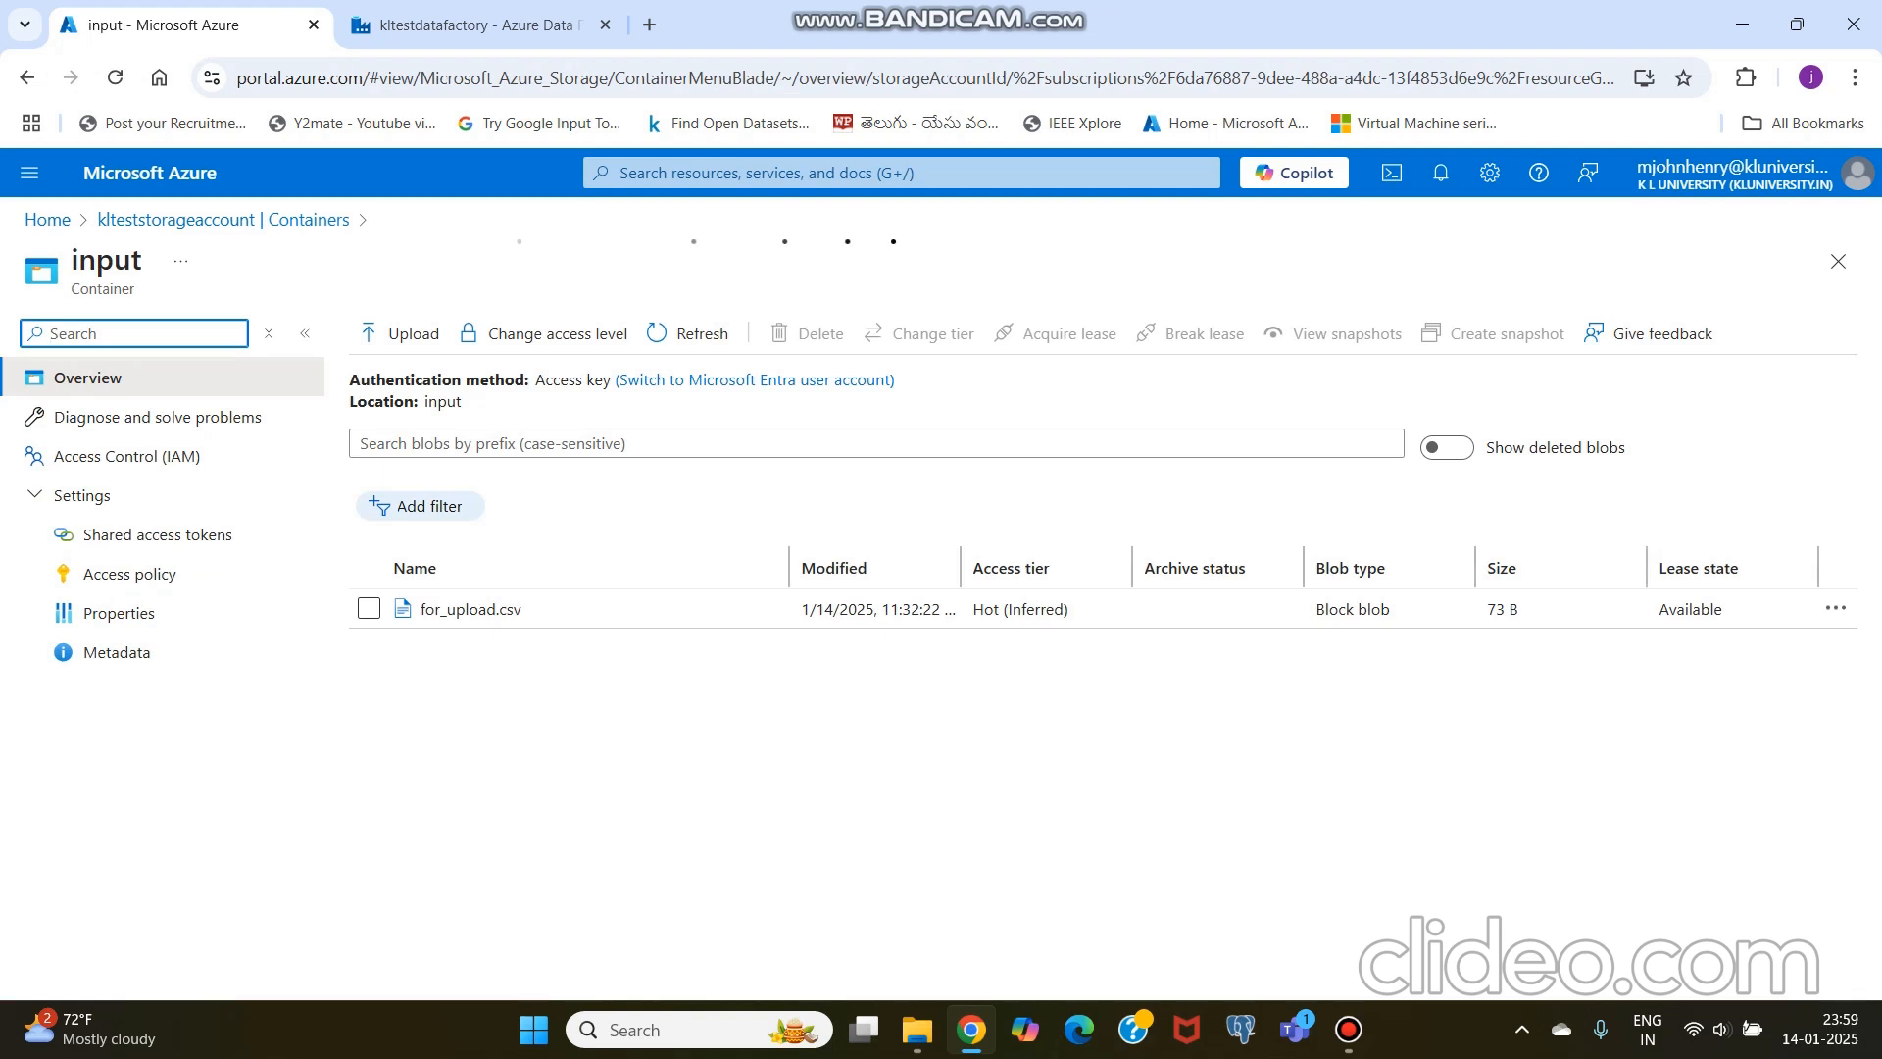
left_click(1835, 607)
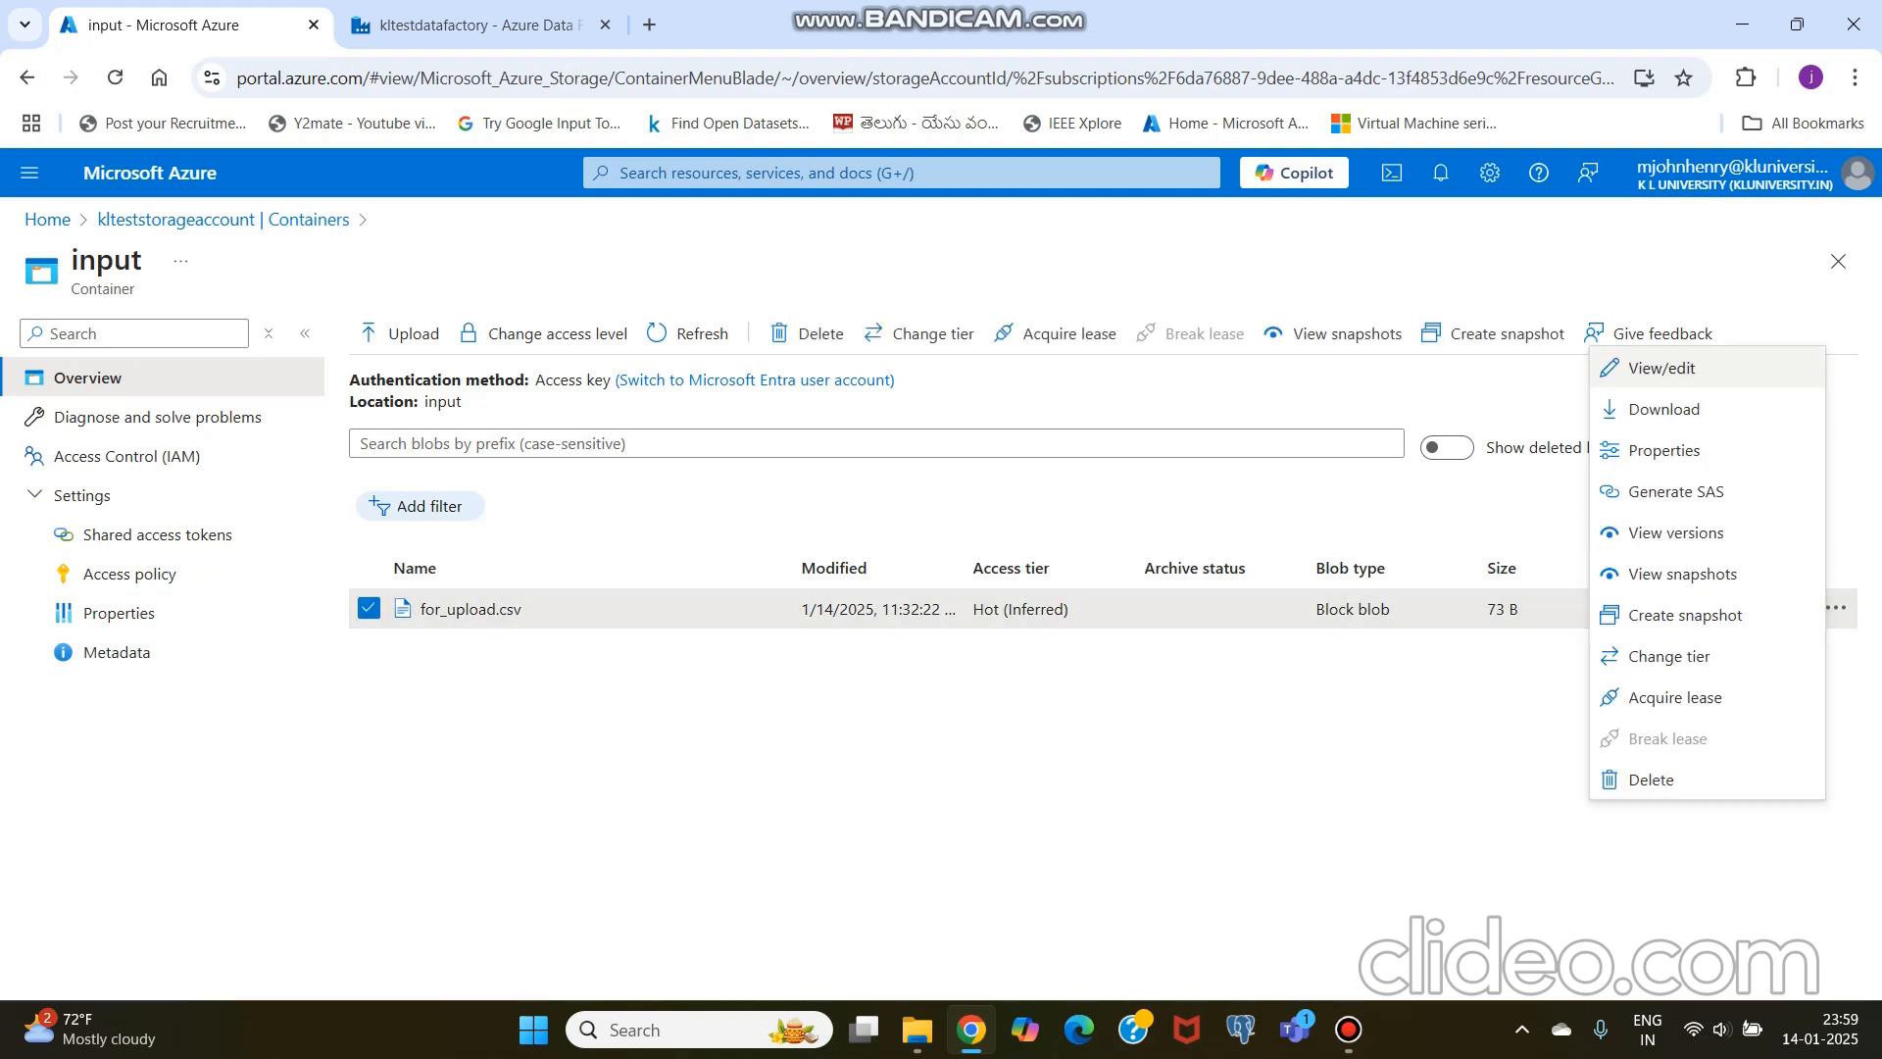
left_click(1661, 367)
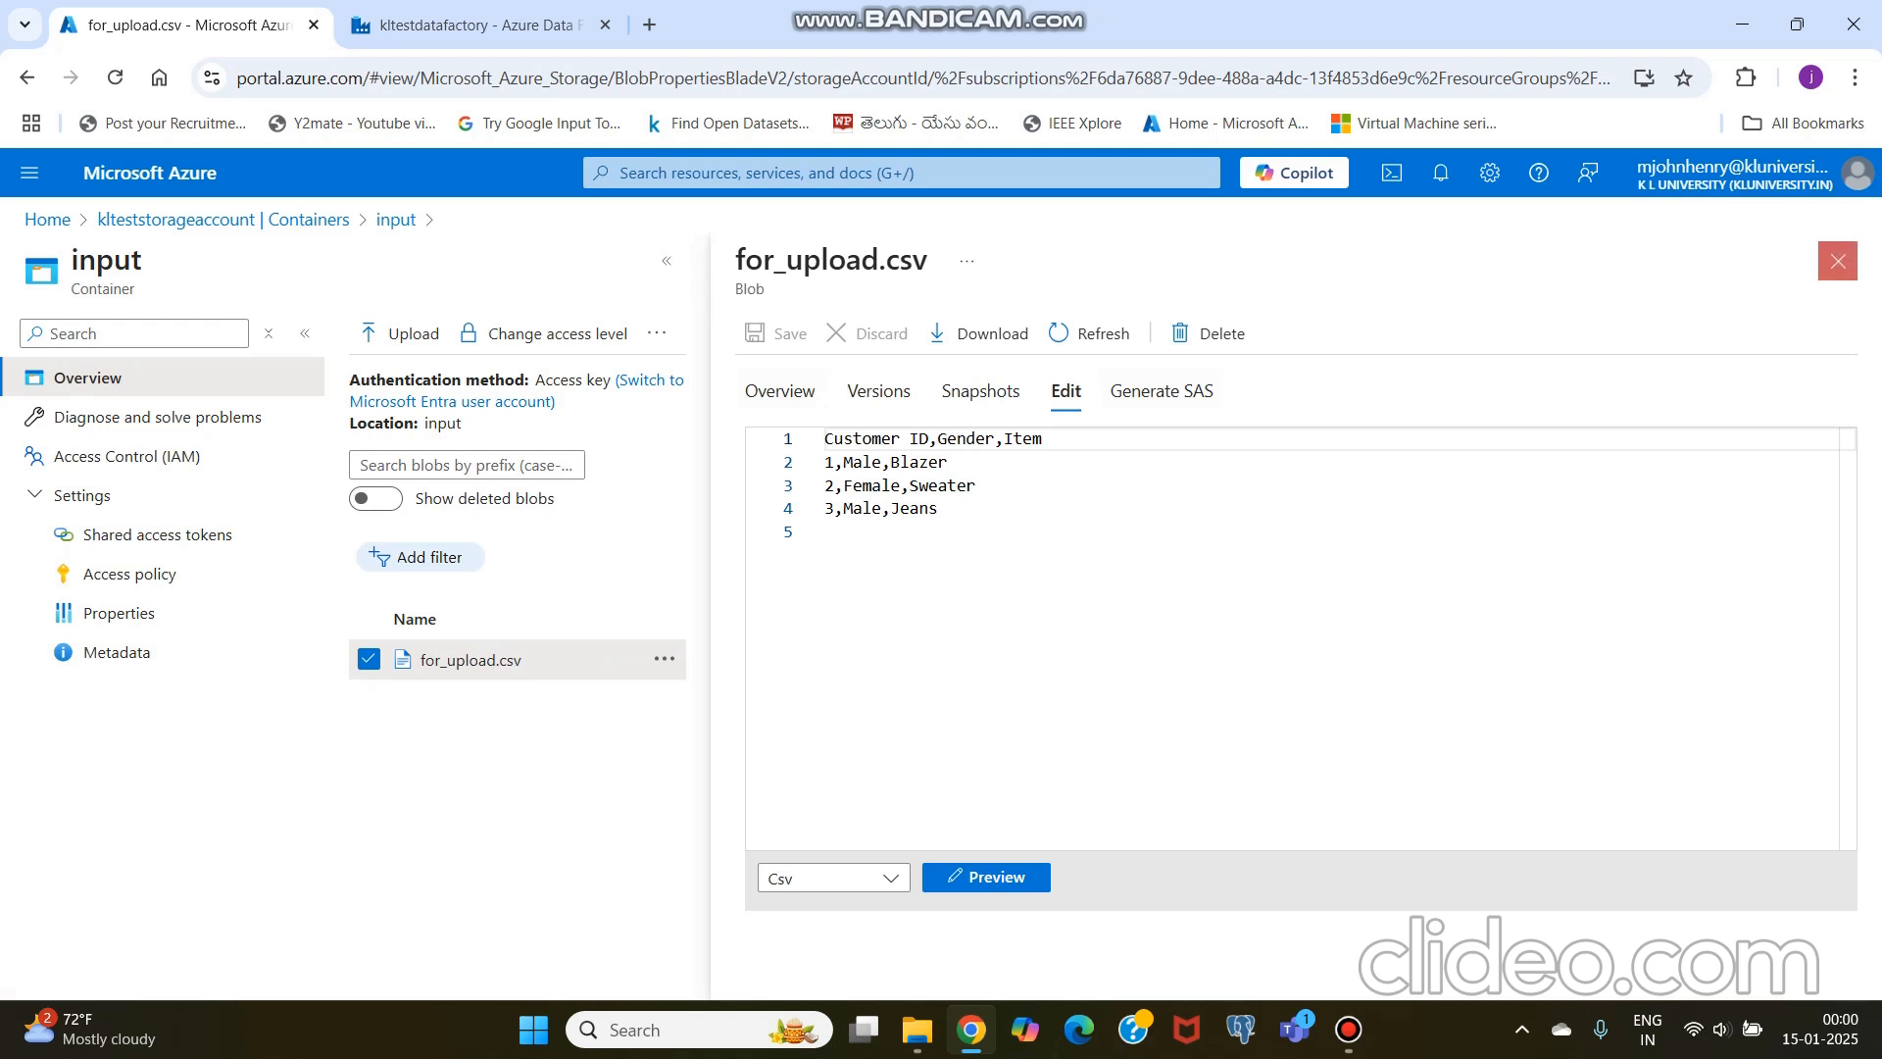
left_click(1838, 261)
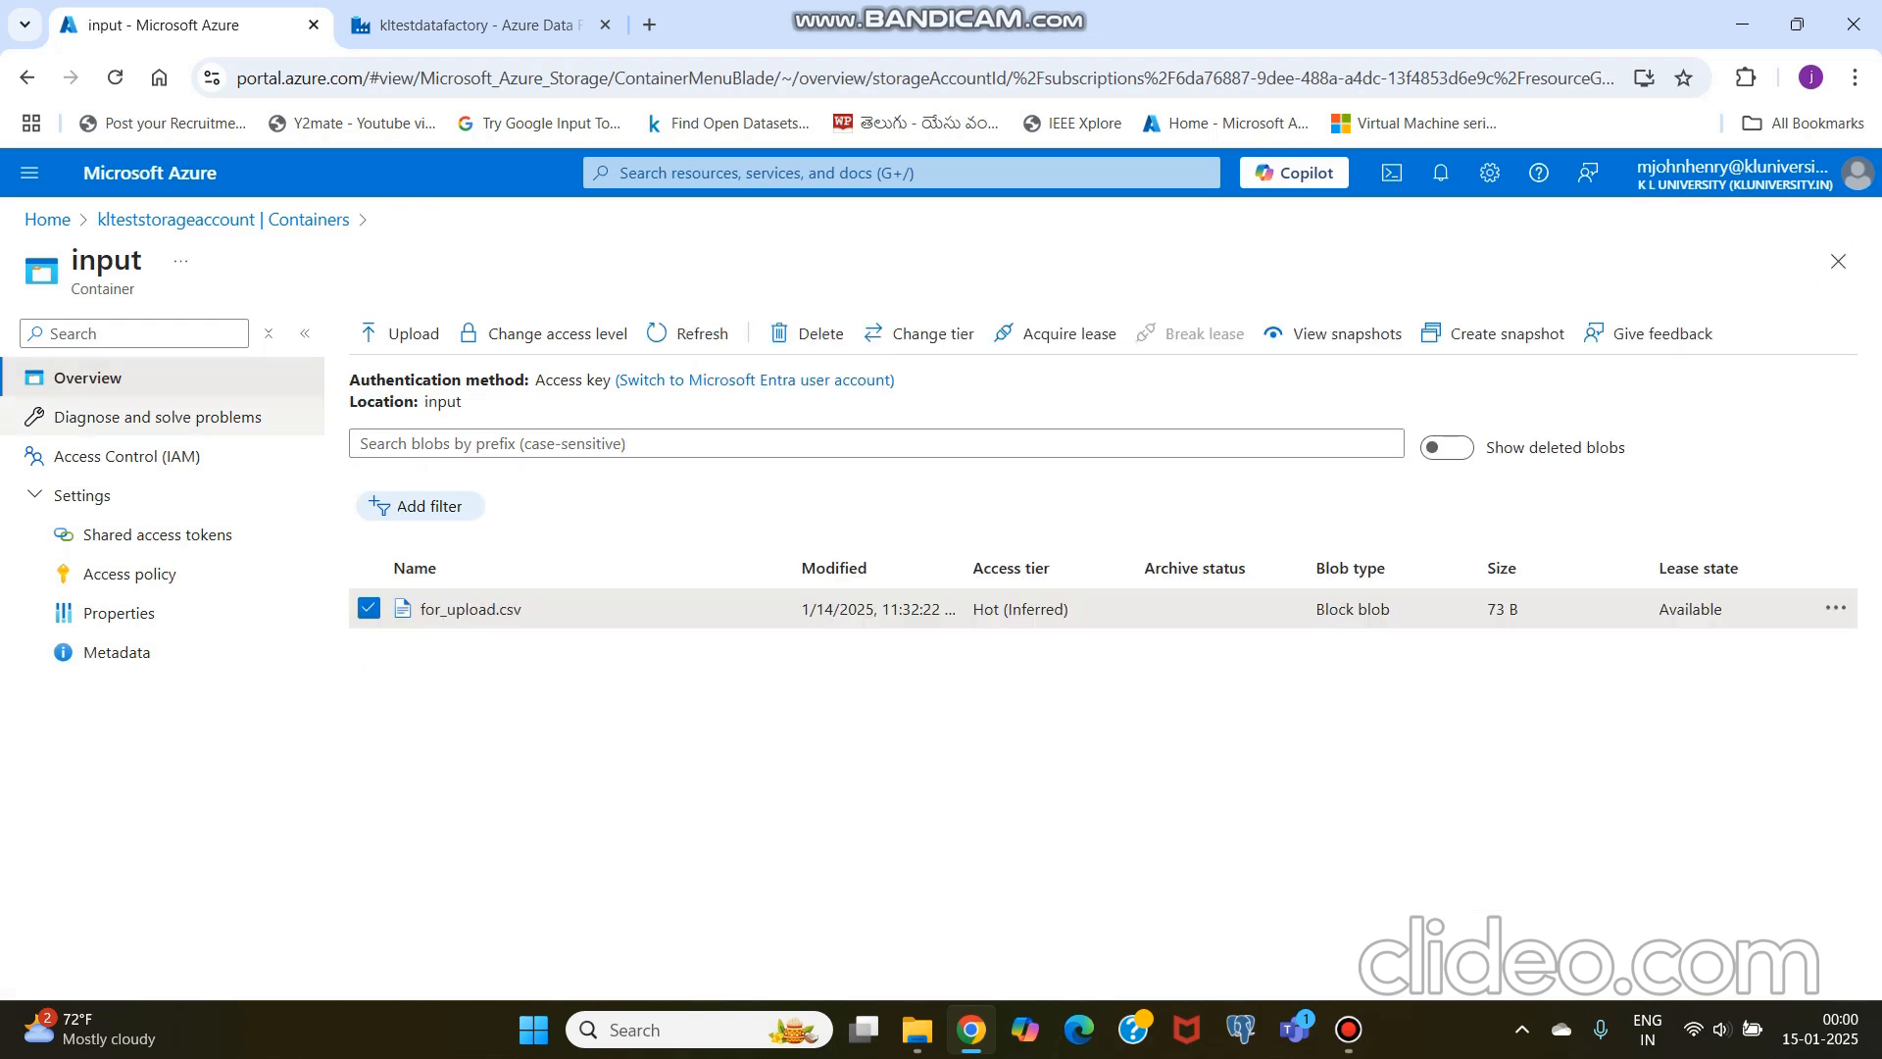
left_click(224, 218)
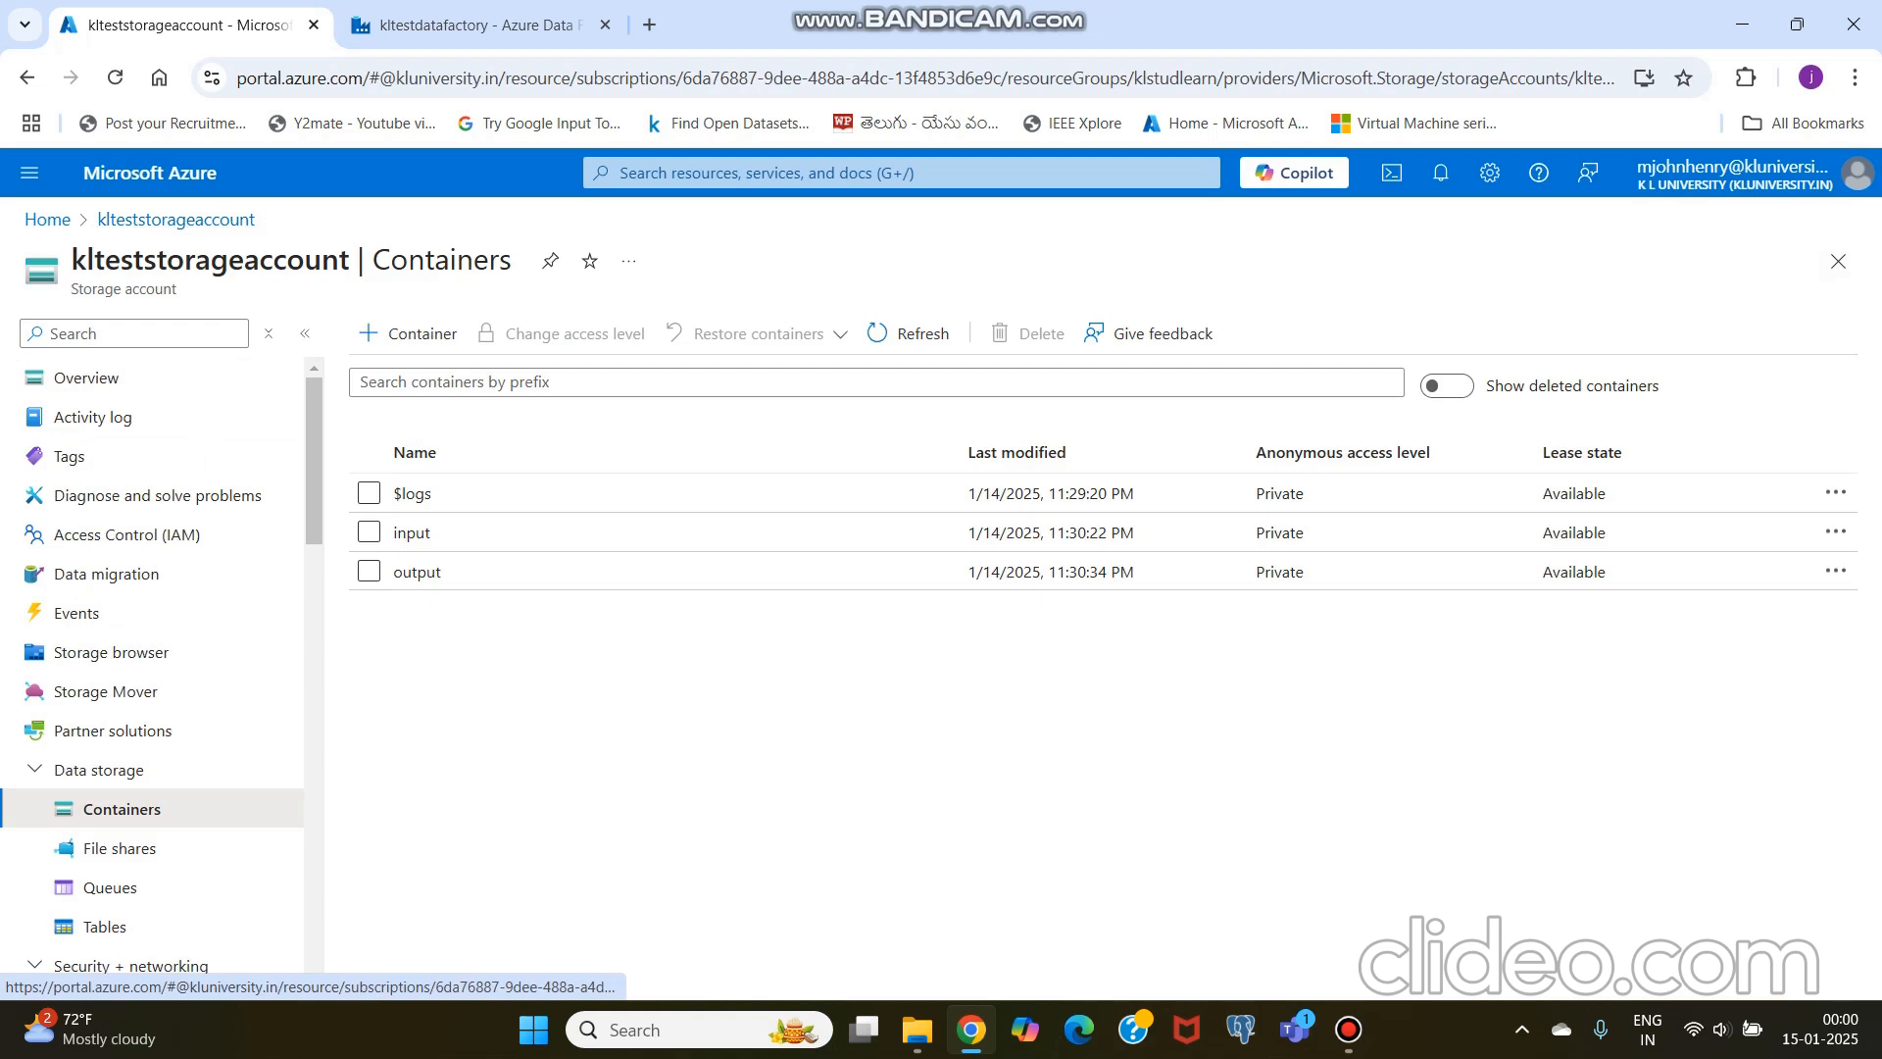
Step: Open customeroutput.json from the output container in the view/edit mode and examine its JSON records
left_click(412, 571)
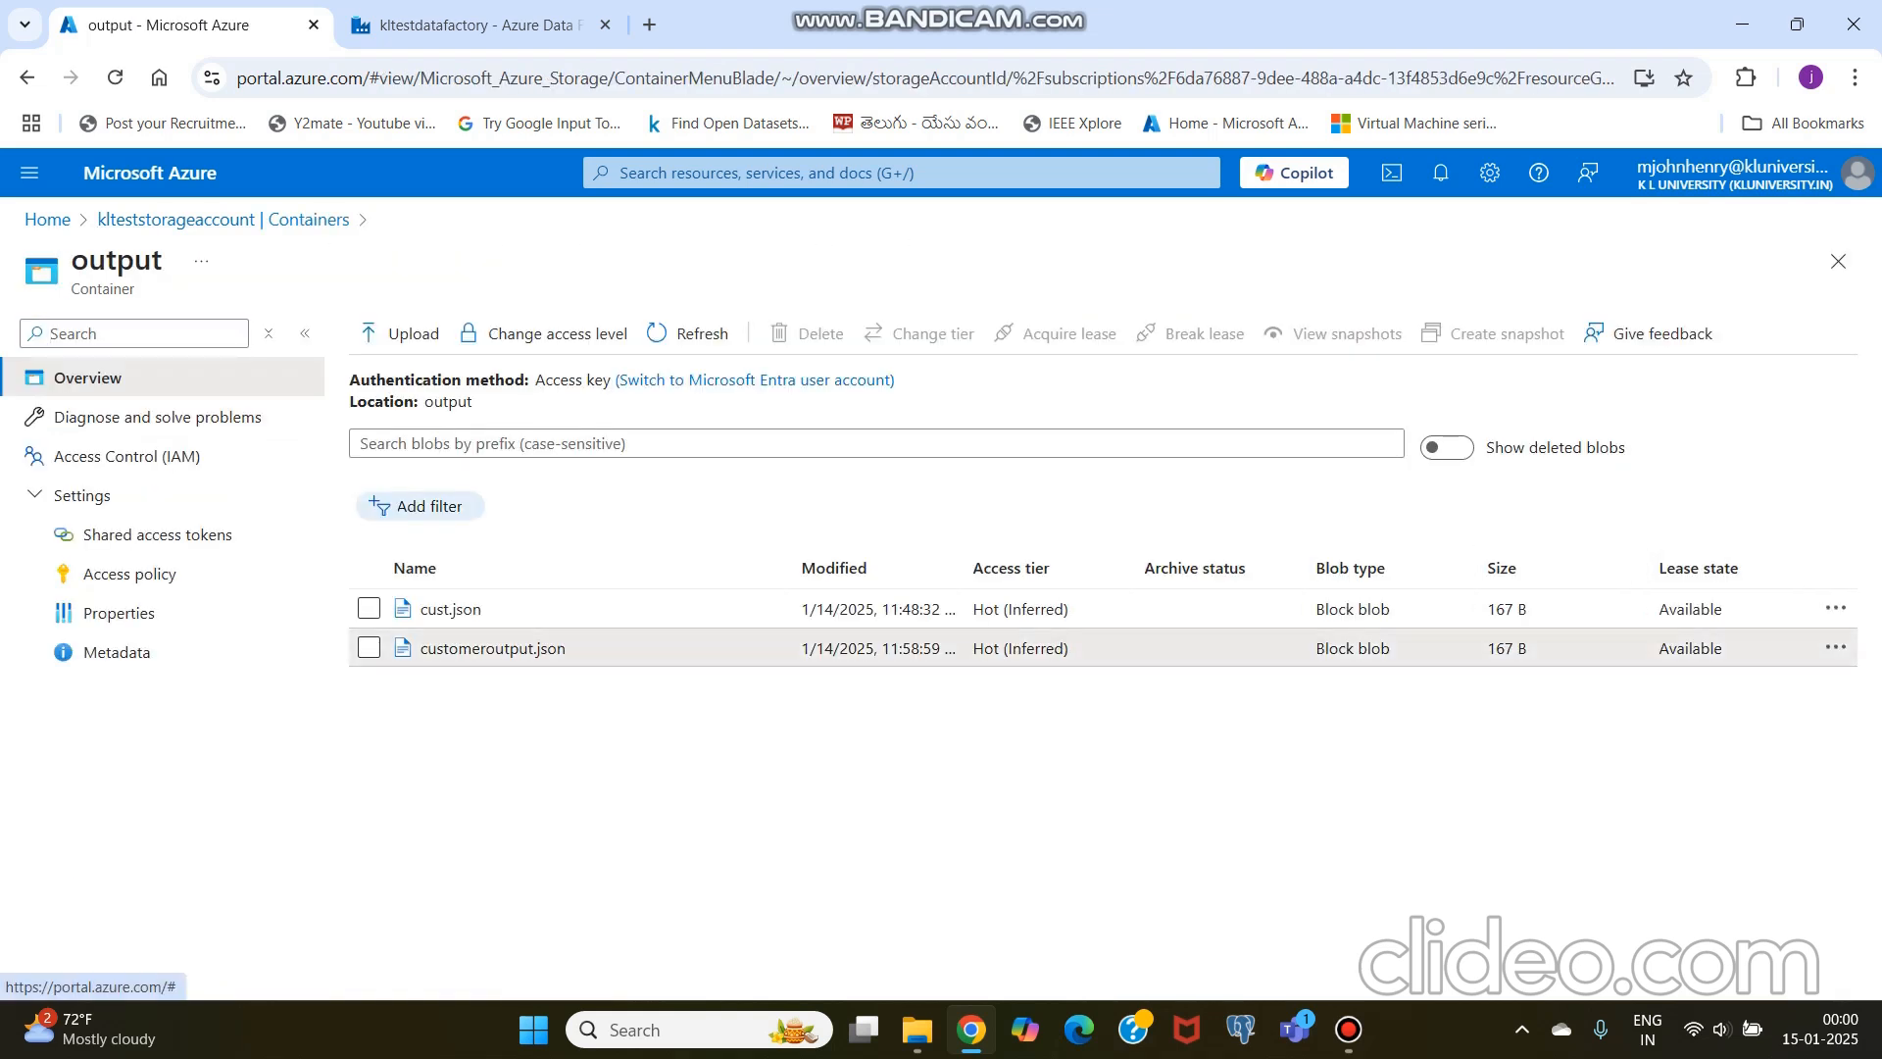
left_click(492, 648)
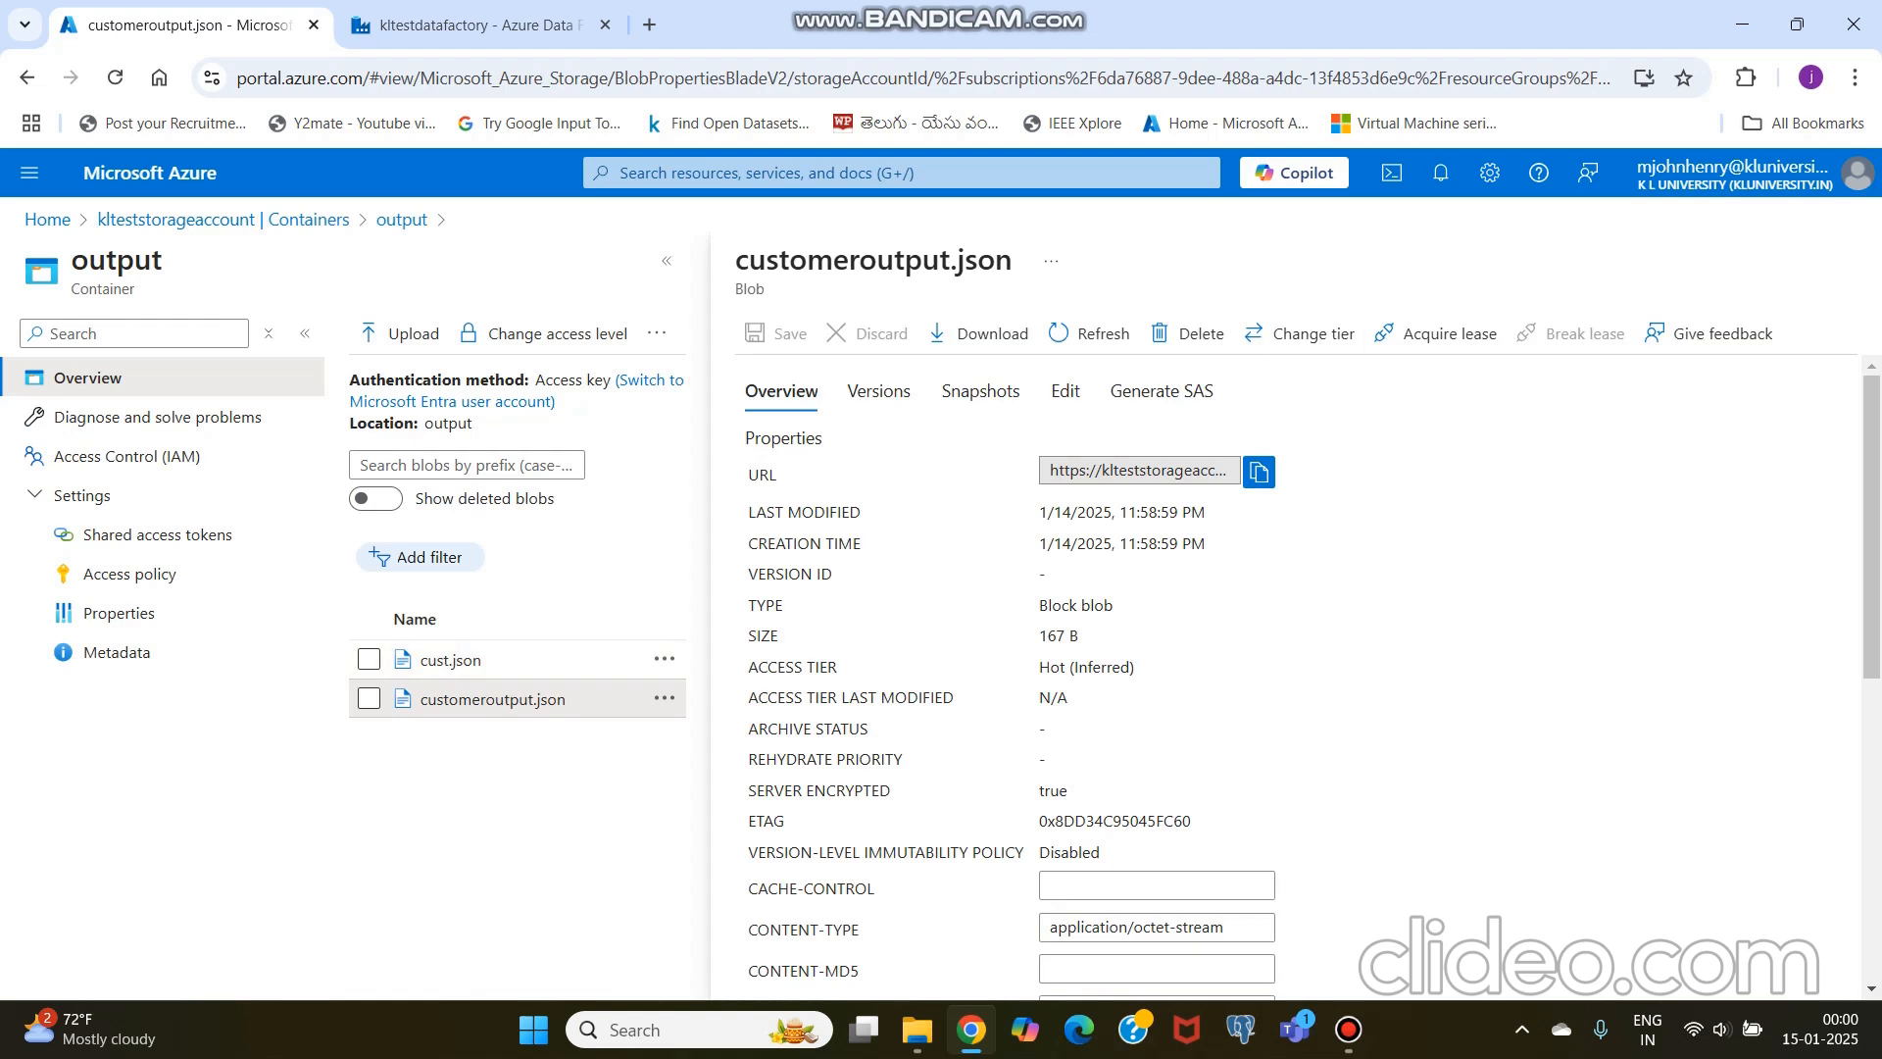
left_click(1838, 260)
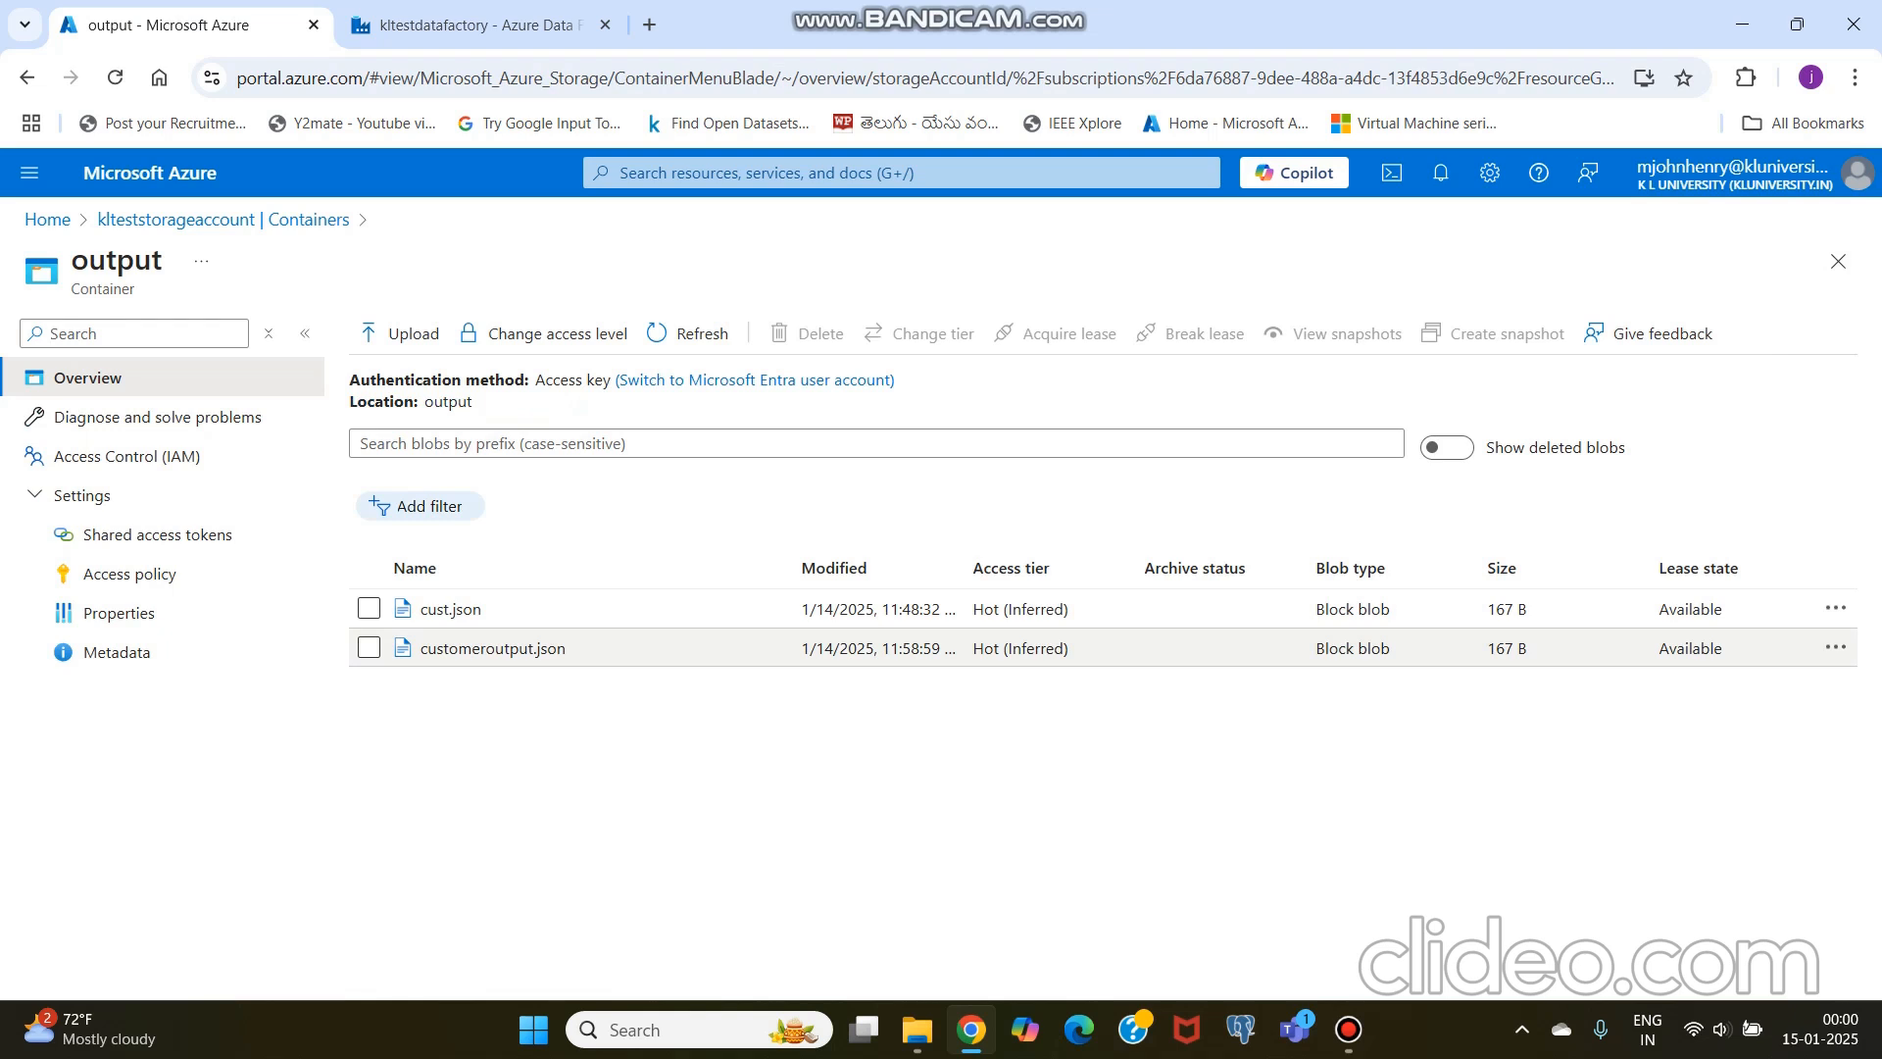
left_click(1835, 647)
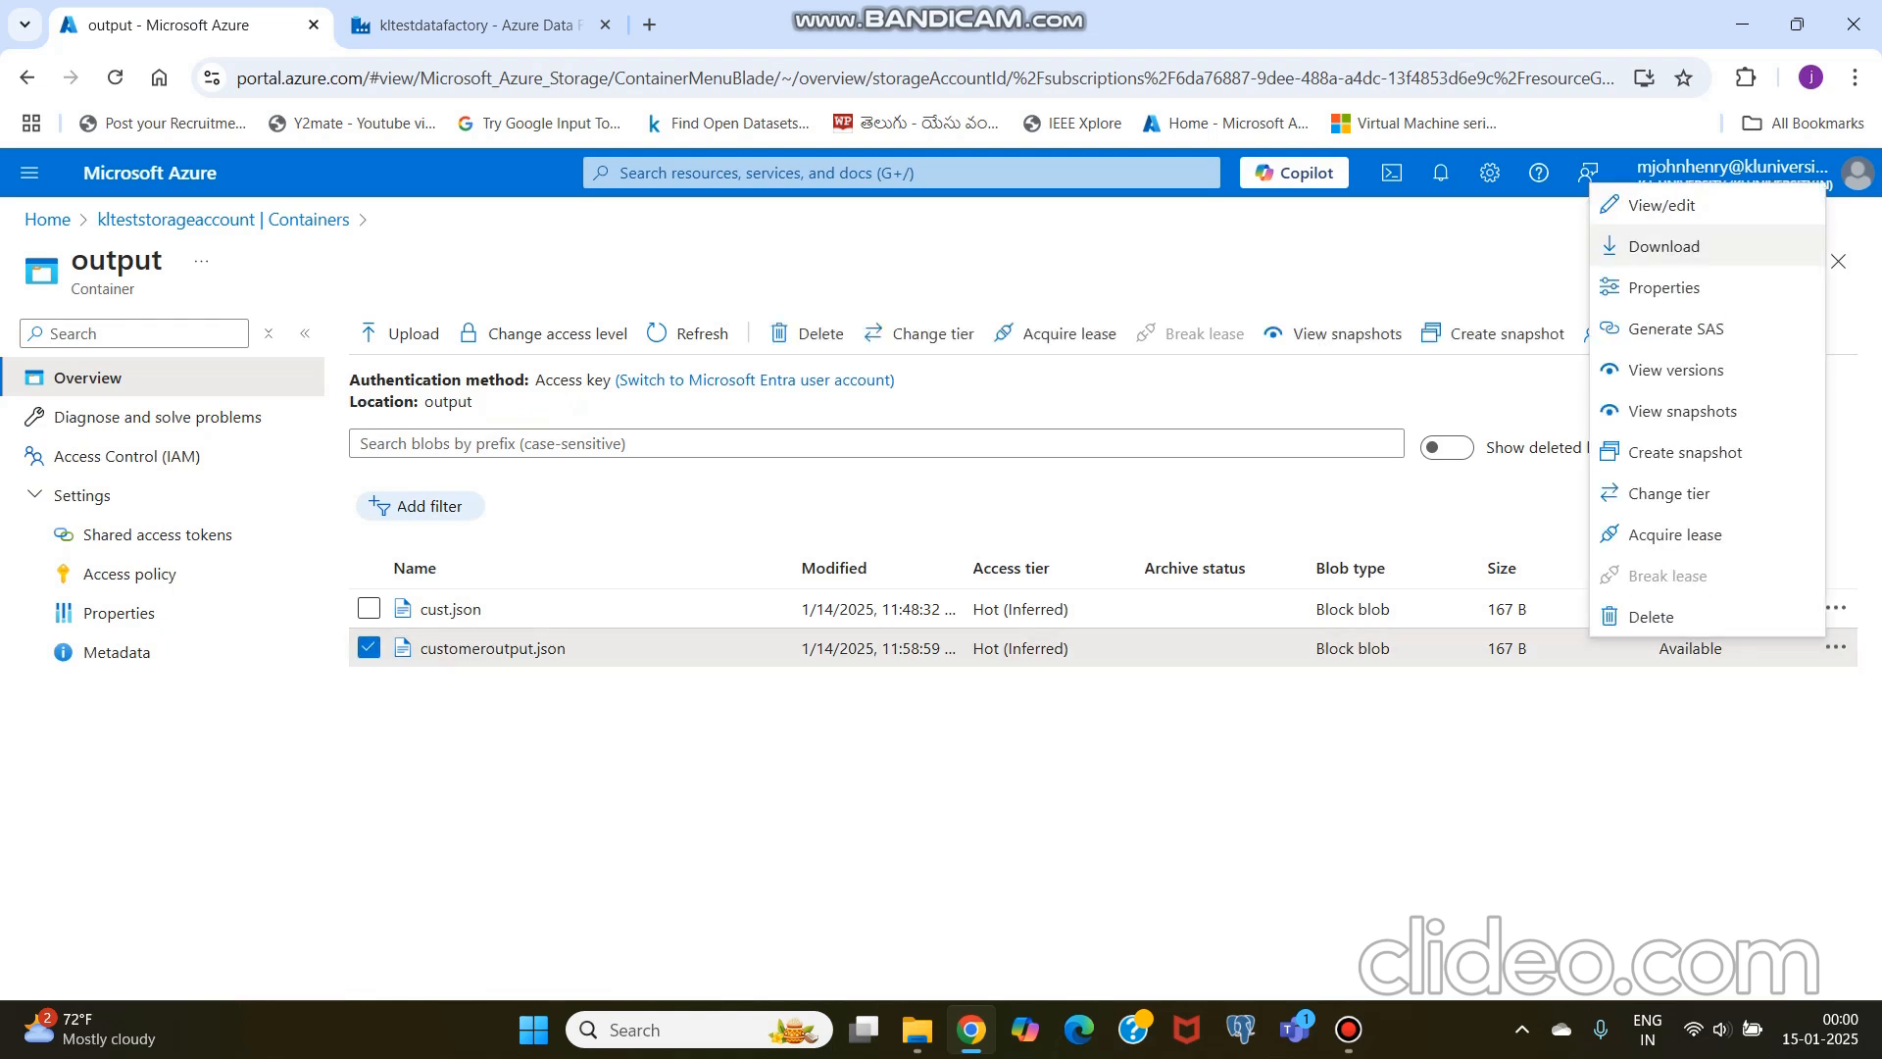
left_click(1663, 205)
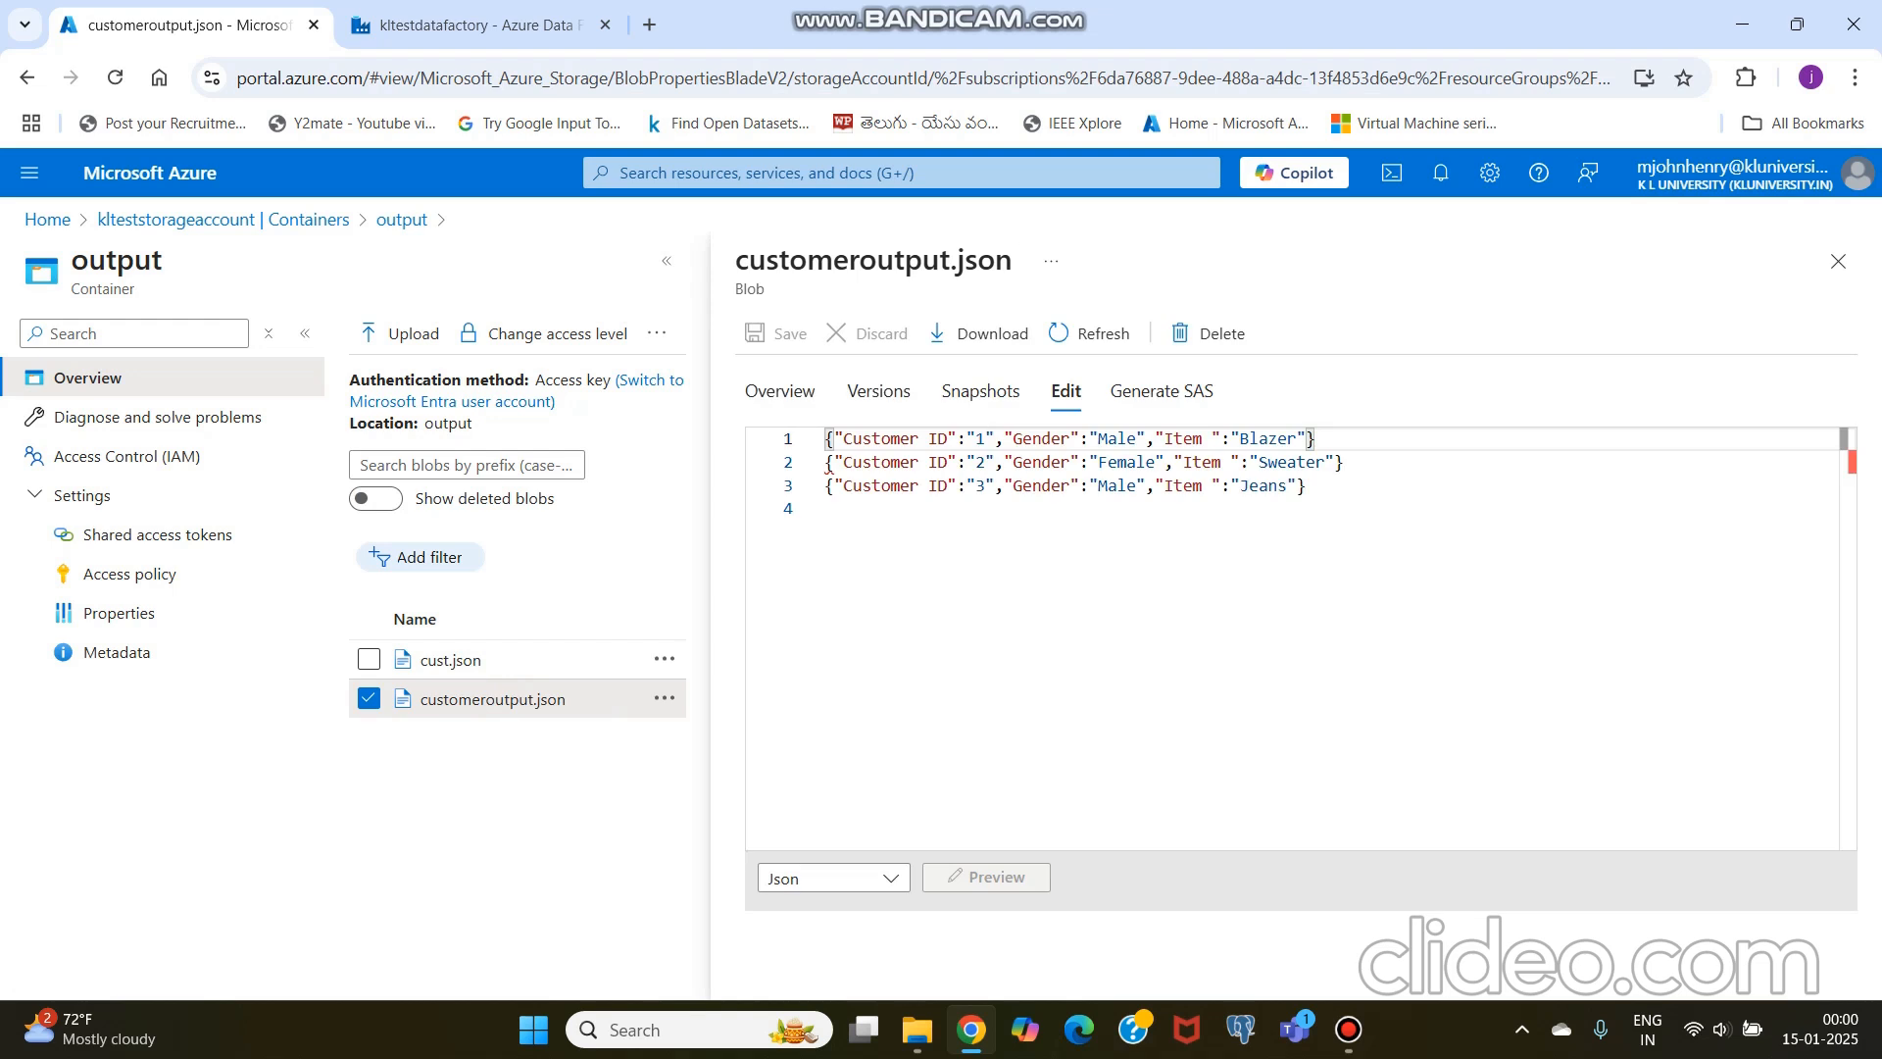
left_click_drag(1315, 508, 826, 439)
left_click(960, 579)
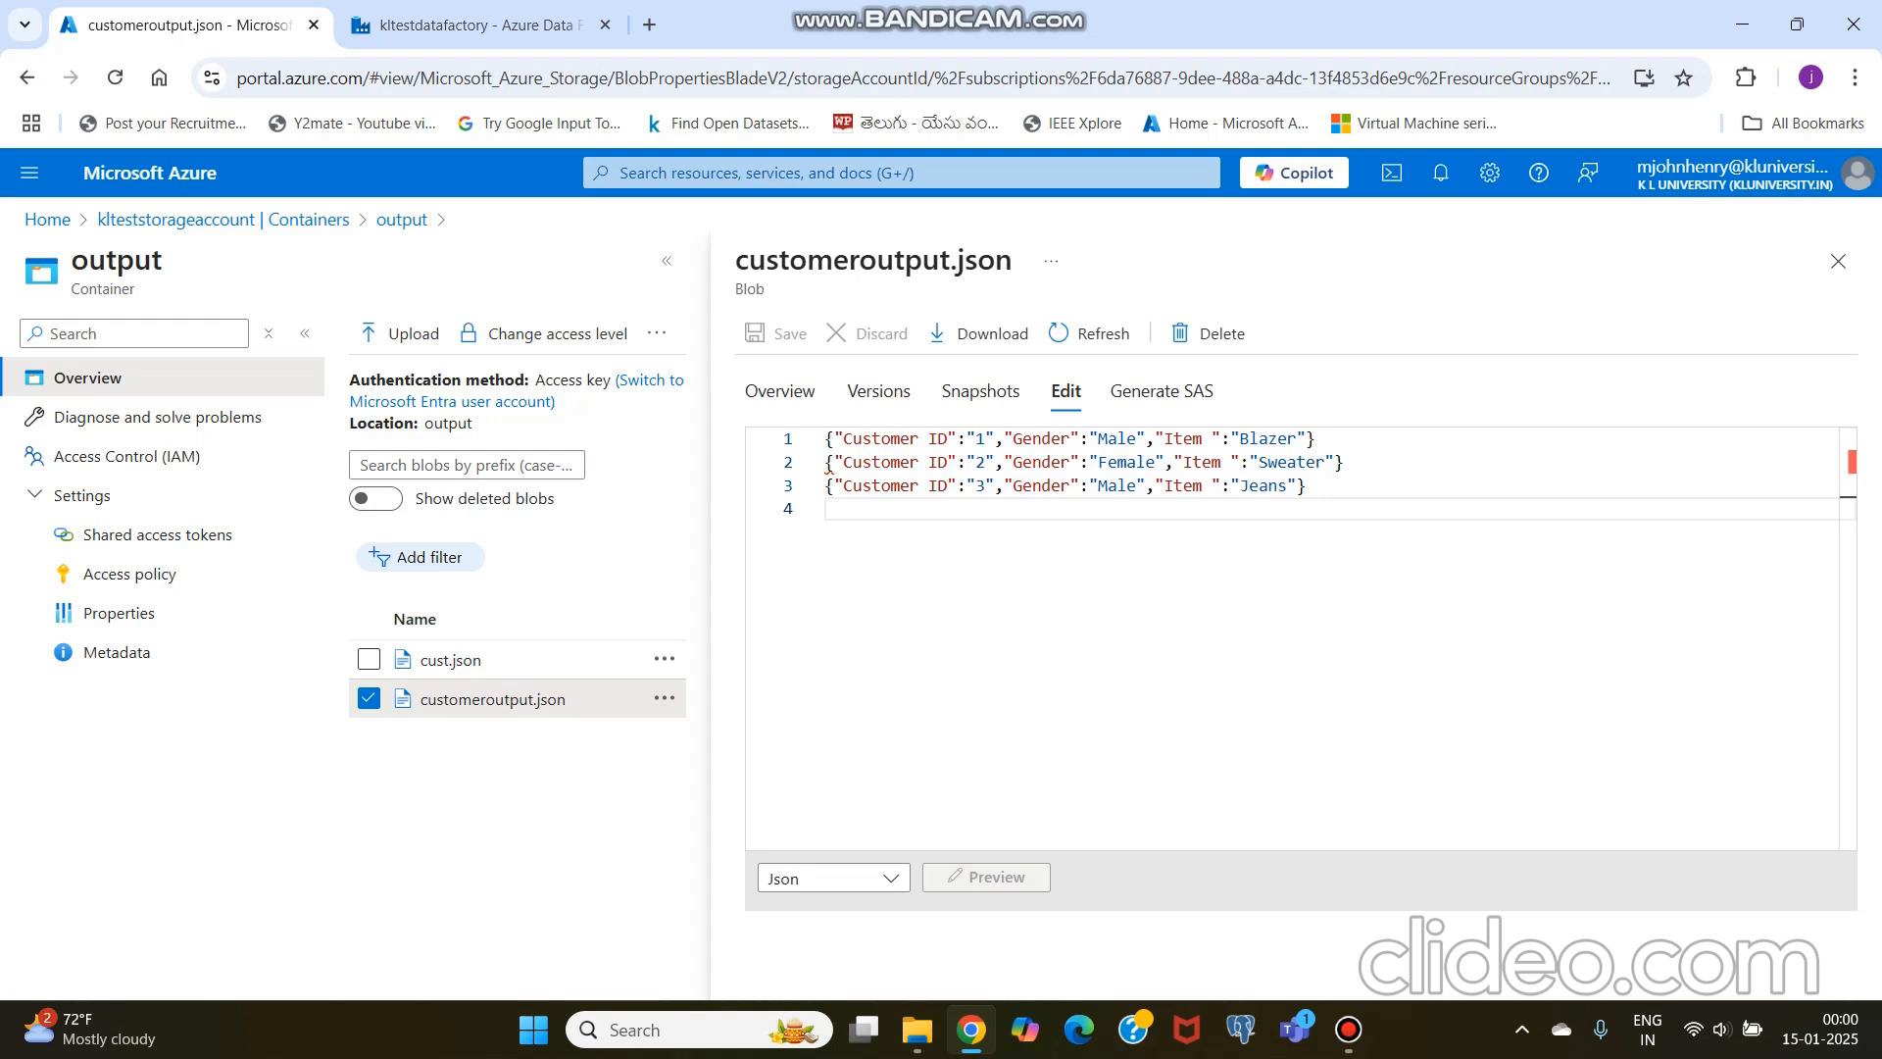